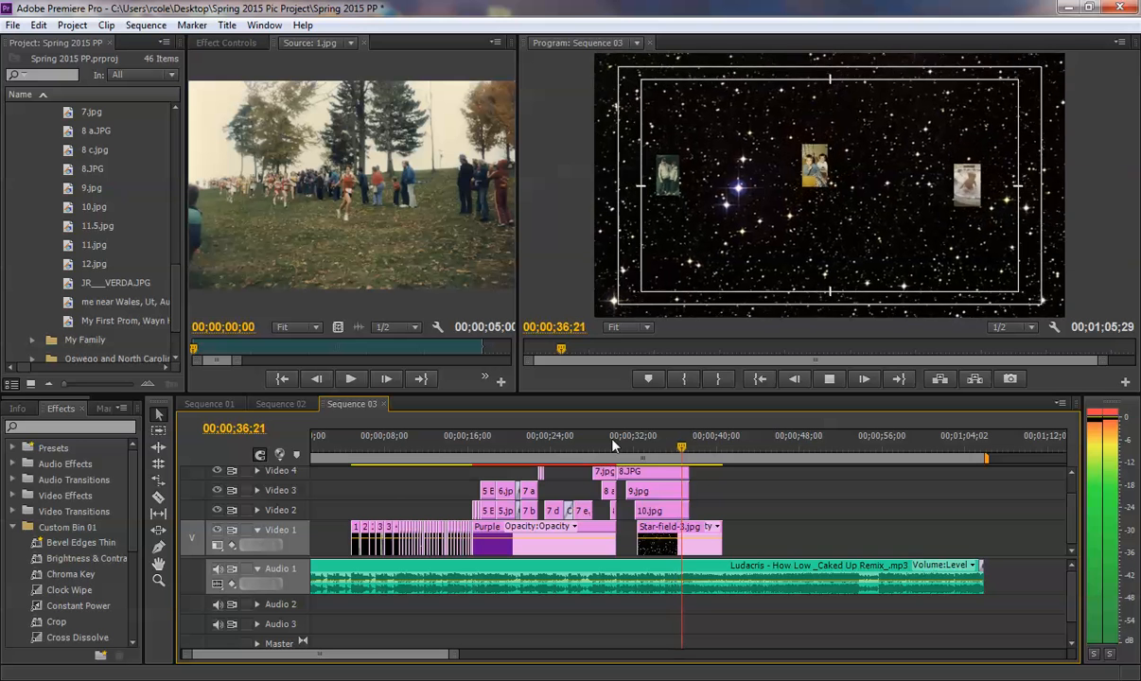
# - Play the star-field photo section of Sequence 01, then the matching part of Sequence 03, to compare how far each is built
pyautogui.press('space')
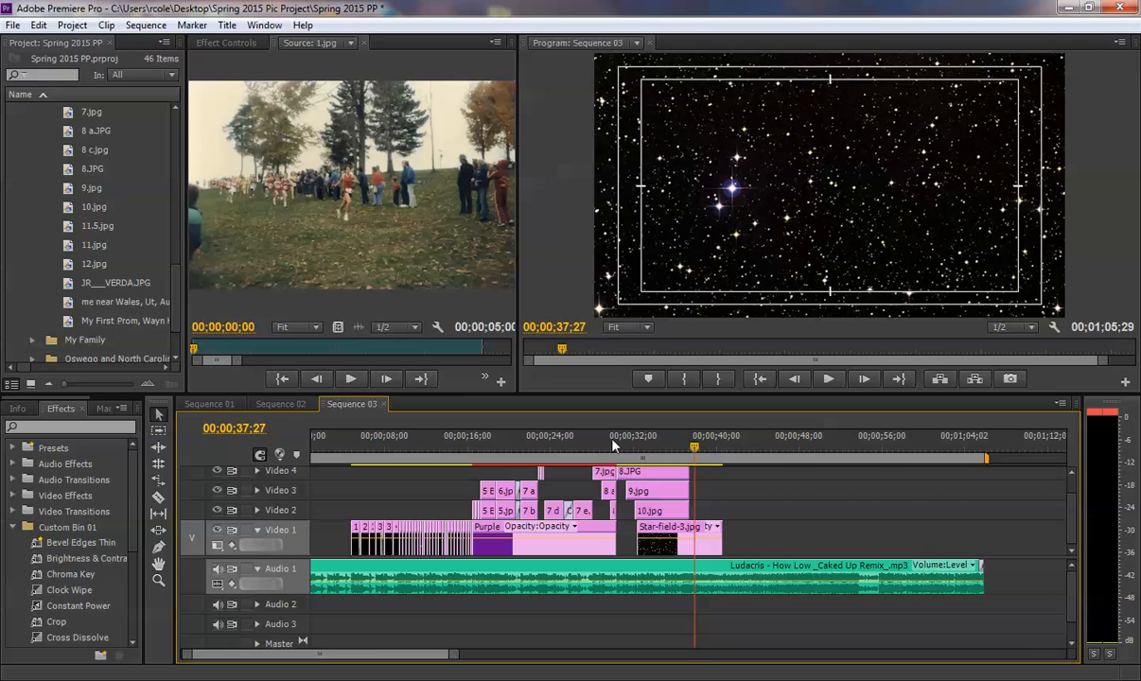
pyautogui.click(208, 404)
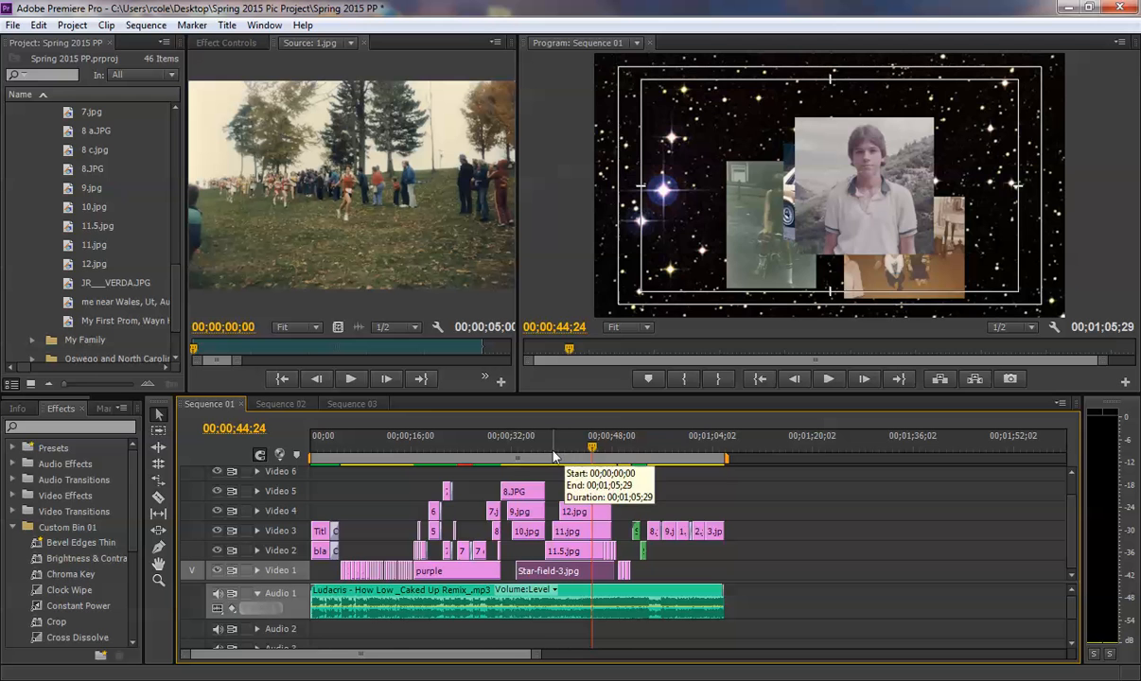
pyautogui.click(544, 452)
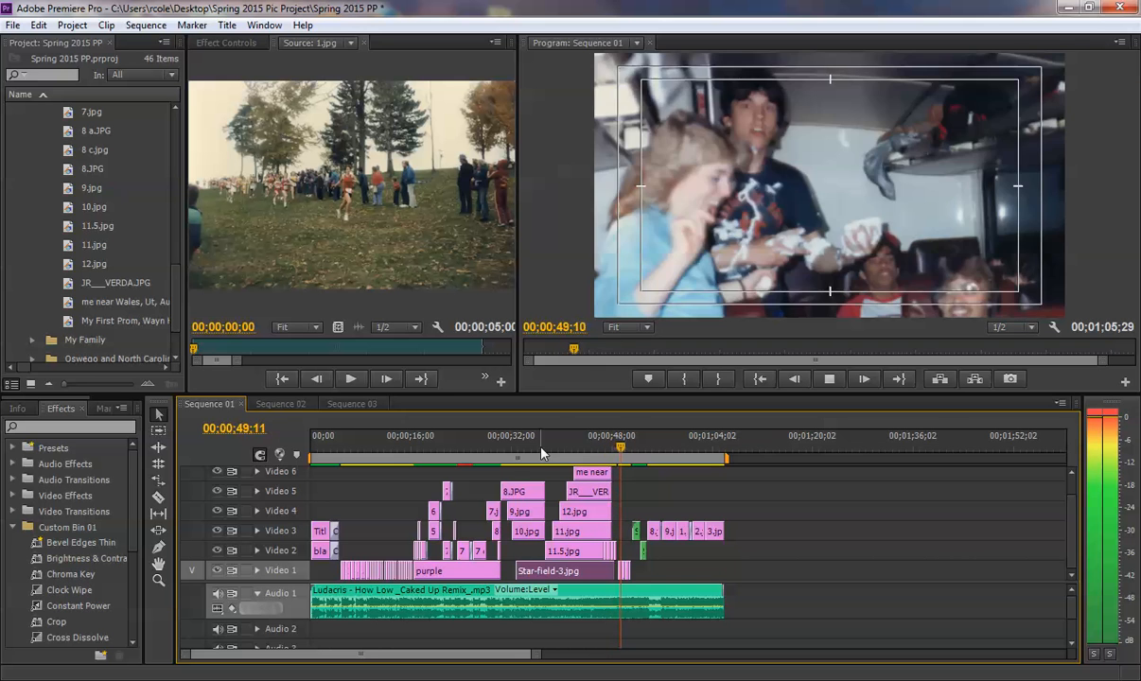
pyautogui.press('space')
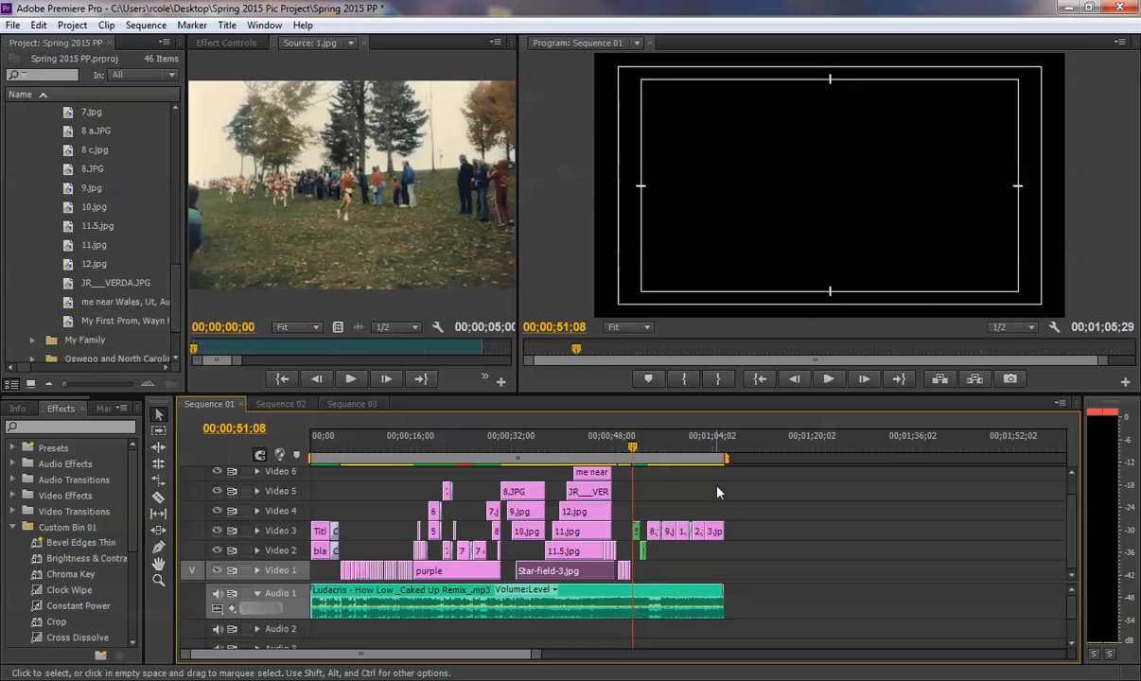
pyautogui.click(360, 404)
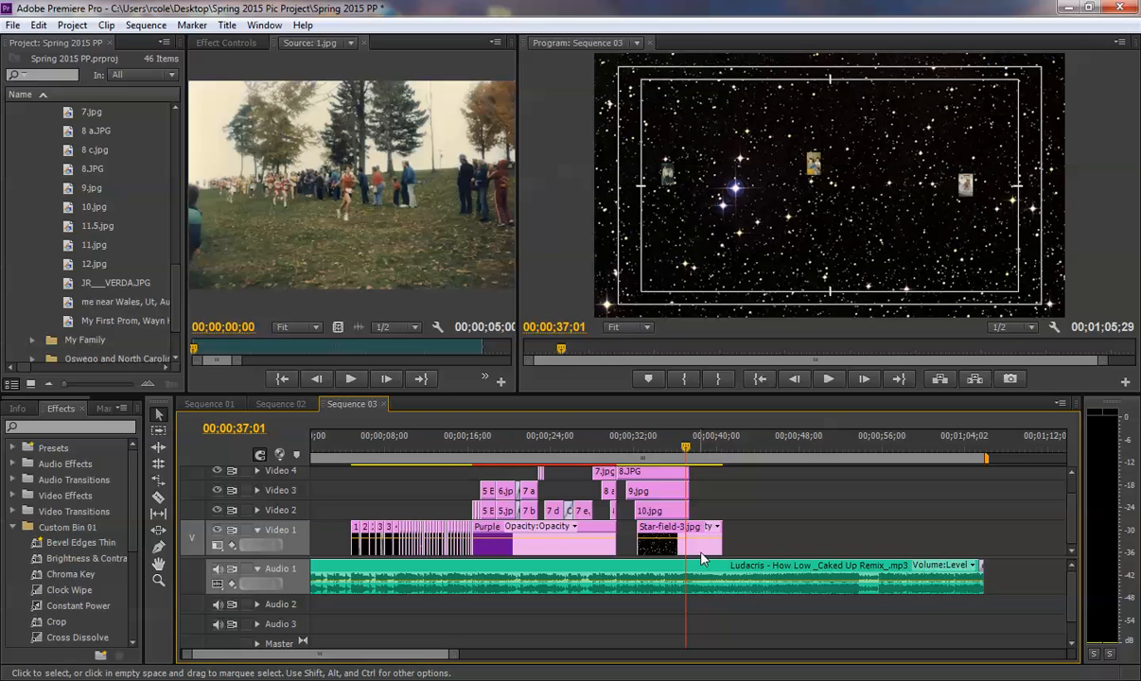
pyautogui.click(680, 453)
pyautogui.press('space')
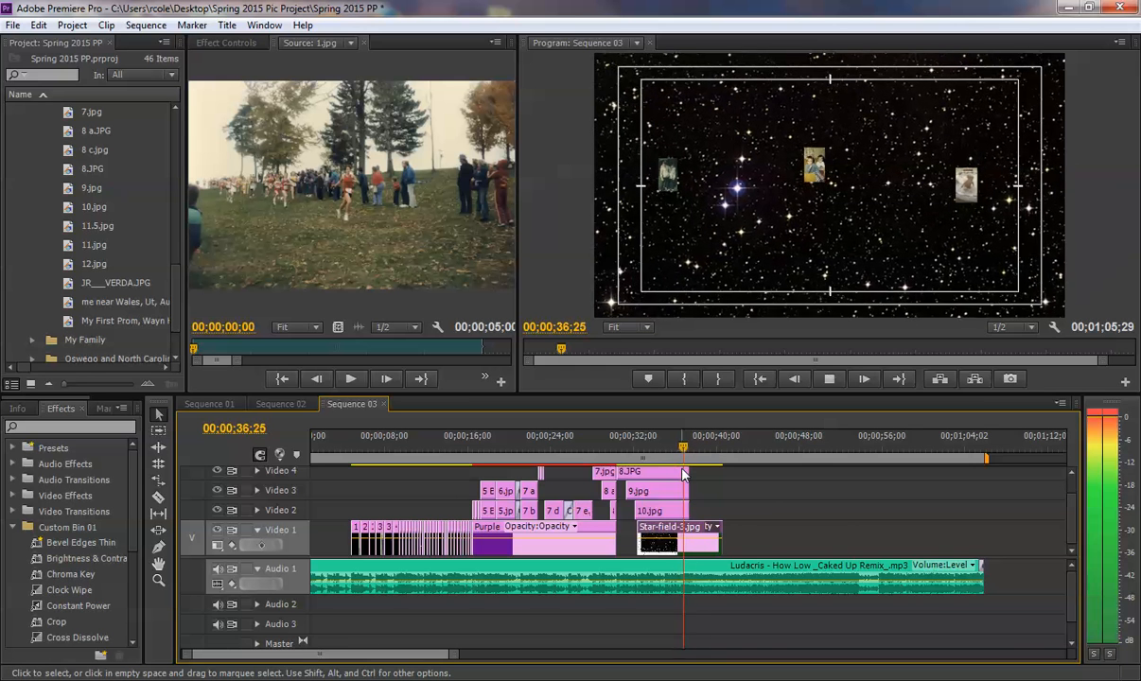
pyautogui.press('space')
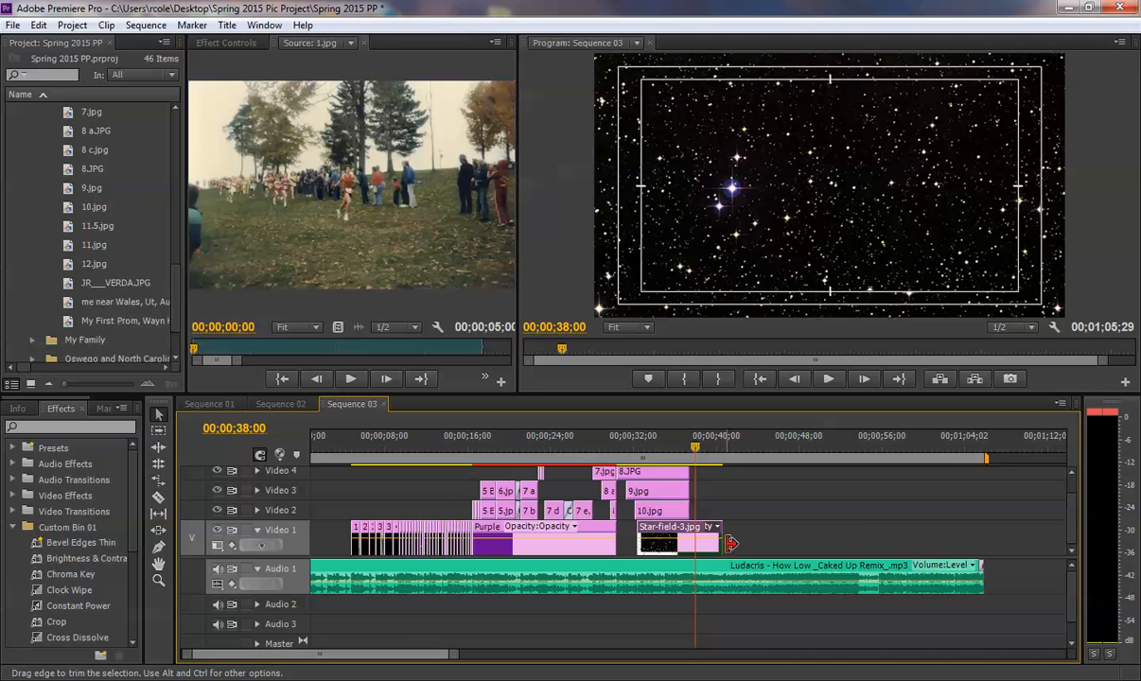
# - Extend the end of the Star-field-3.jpg clip on Video 1 to 00;00;48;05 and preview the longer background
pyautogui.click(757, 456)
pyautogui.moveTo(758, 456); pyautogui.dragTo(801, 452)
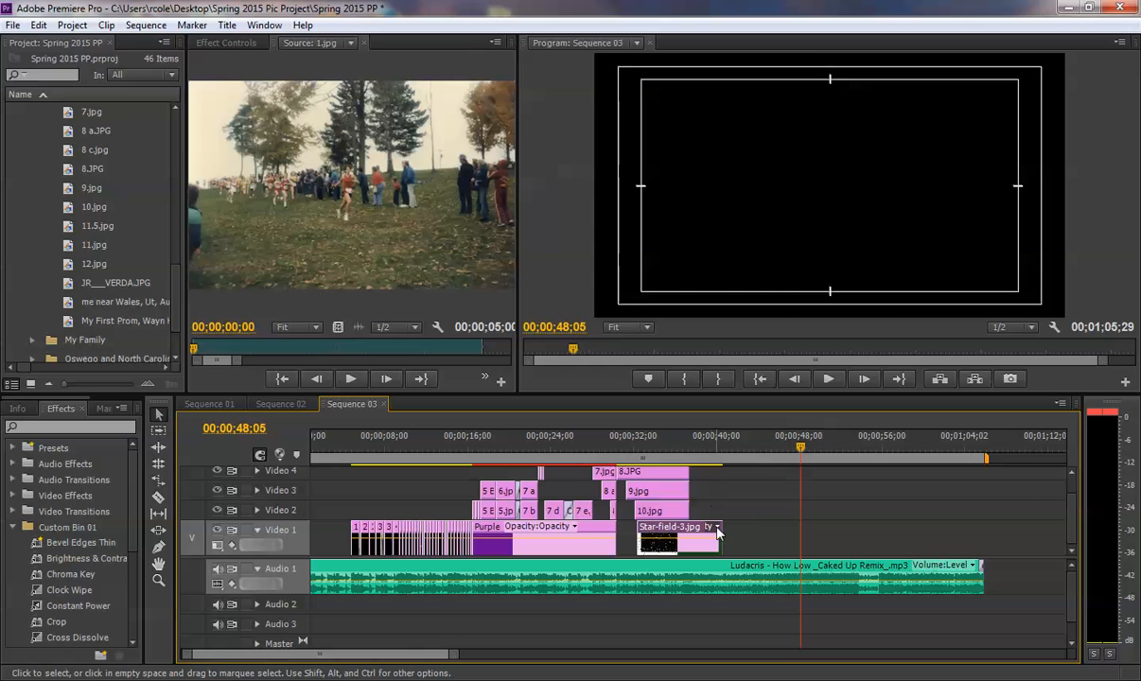
pyautogui.moveTo(721, 532); pyautogui.dragTo(801, 529)
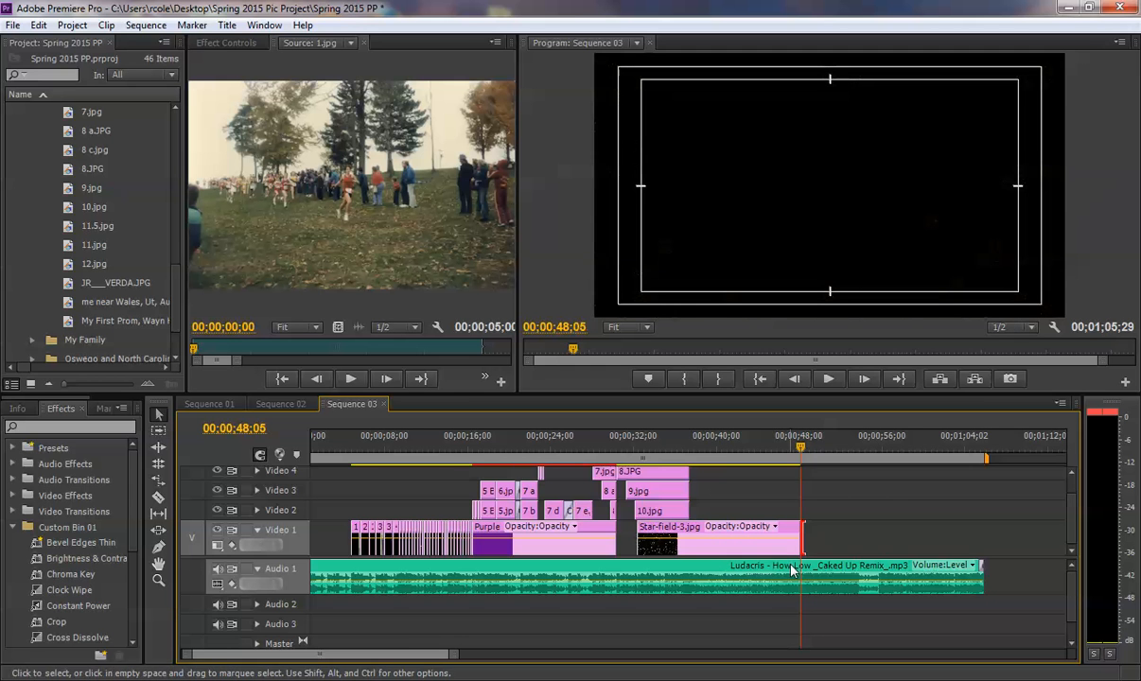
pyautogui.click(685, 448)
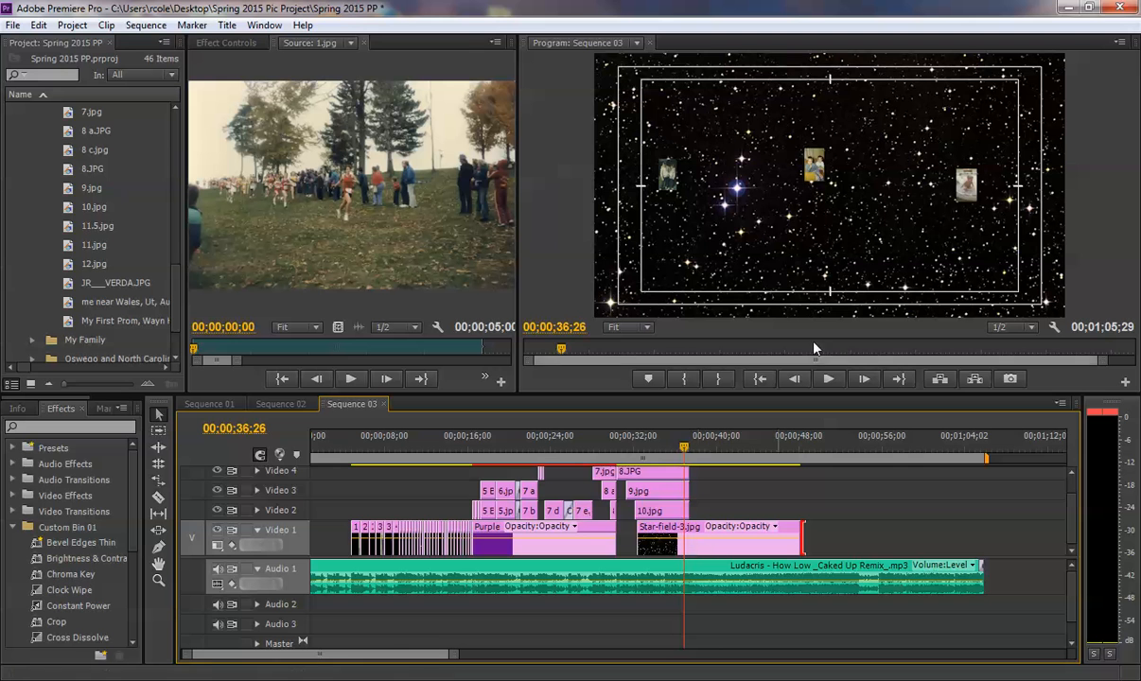
pyautogui.press('space')
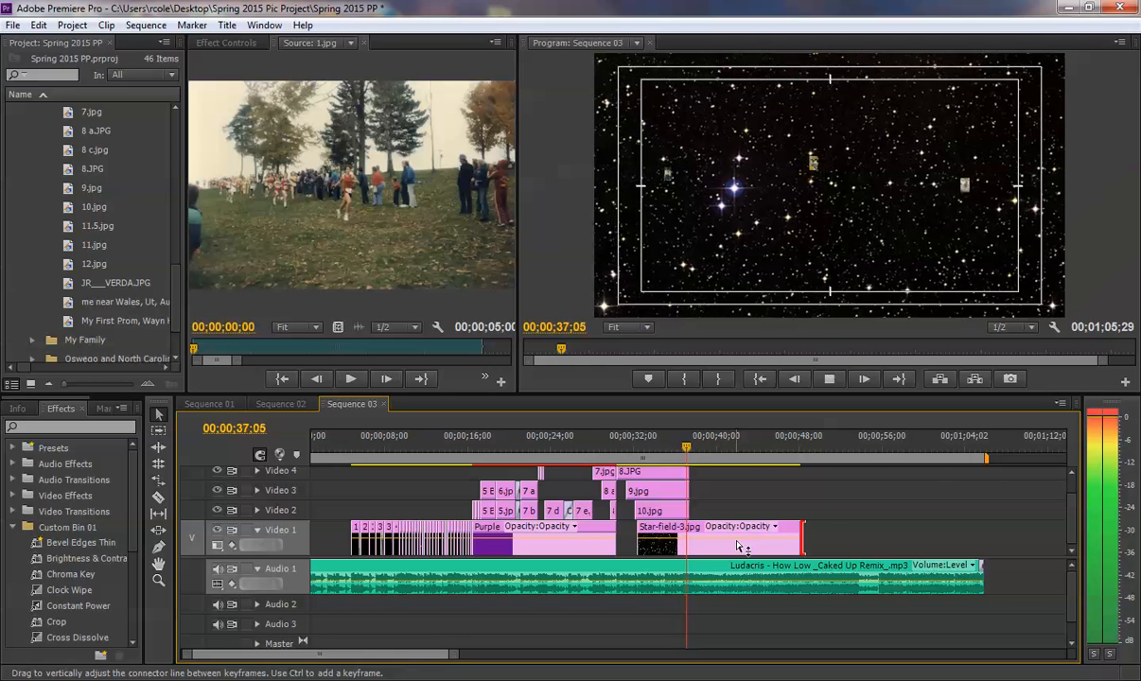
pyautogui.press('space')
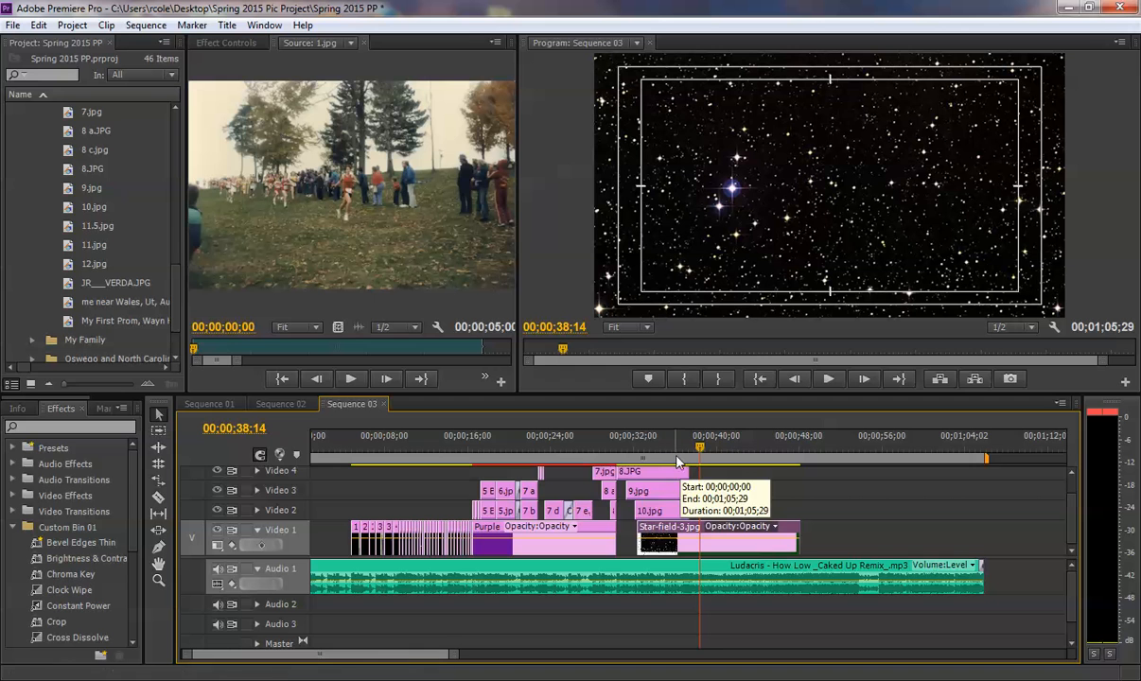
# - Move the last Scale keyframe of Star-field-3.jpg to the very end of the lengthened clip and preview the slower zoom
pyautogui.click(225, 42)
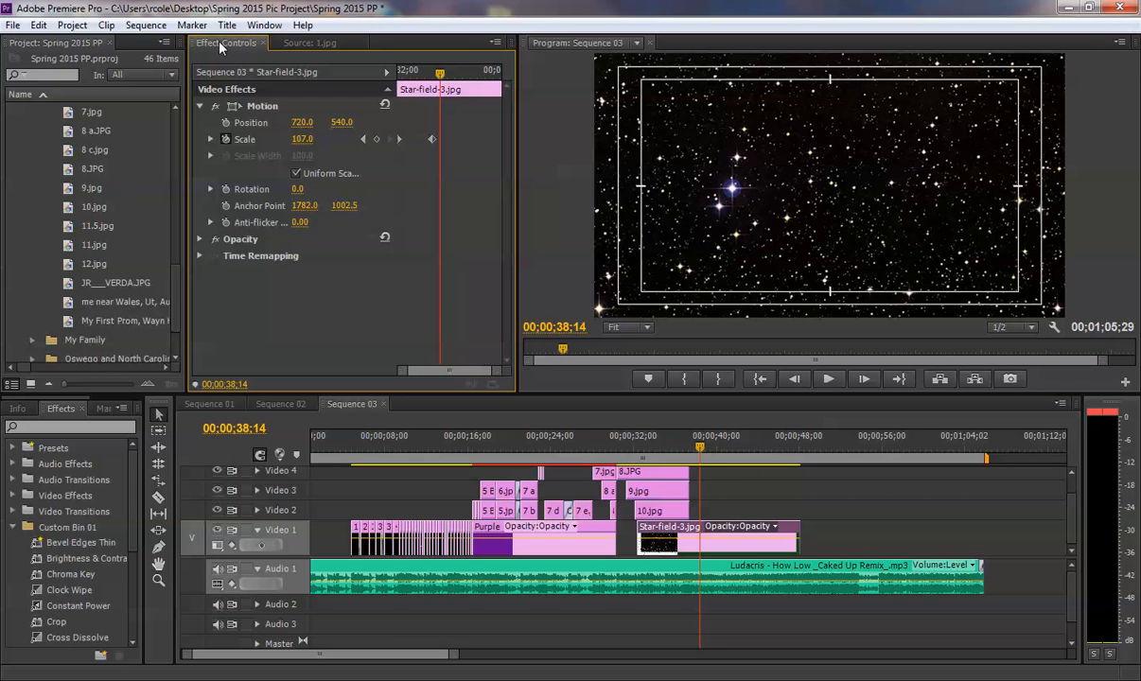
pyautogui.moveTo(432, 140); pyautogui.dragTo(502, 142)
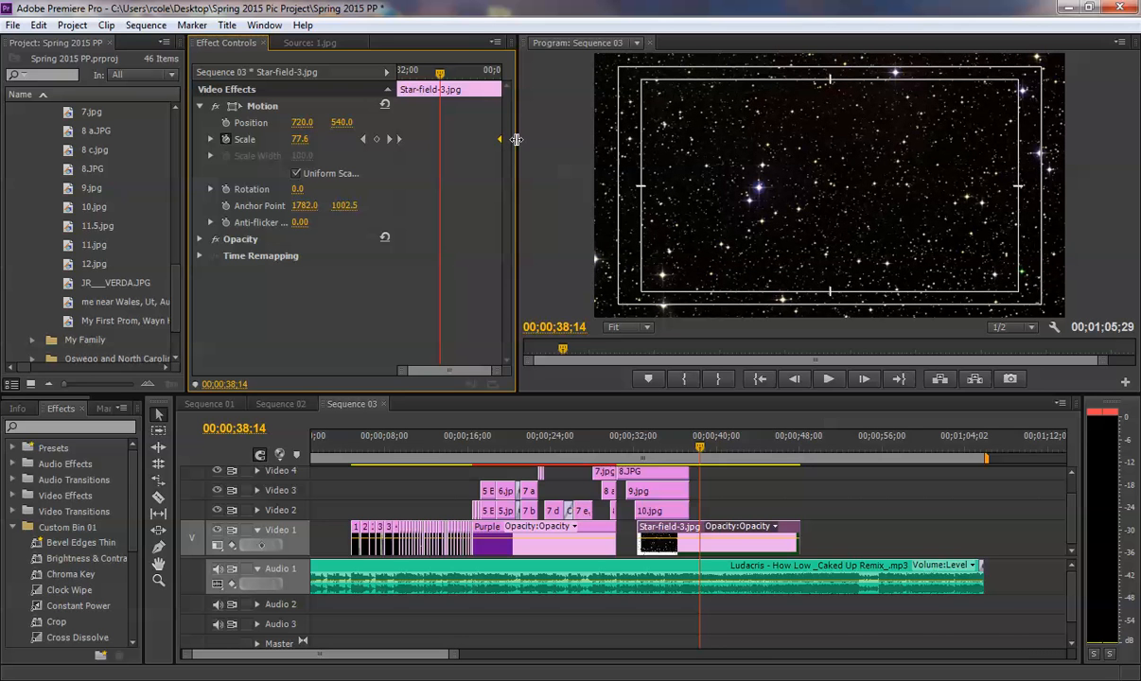
pyautogui.click(661, 446)
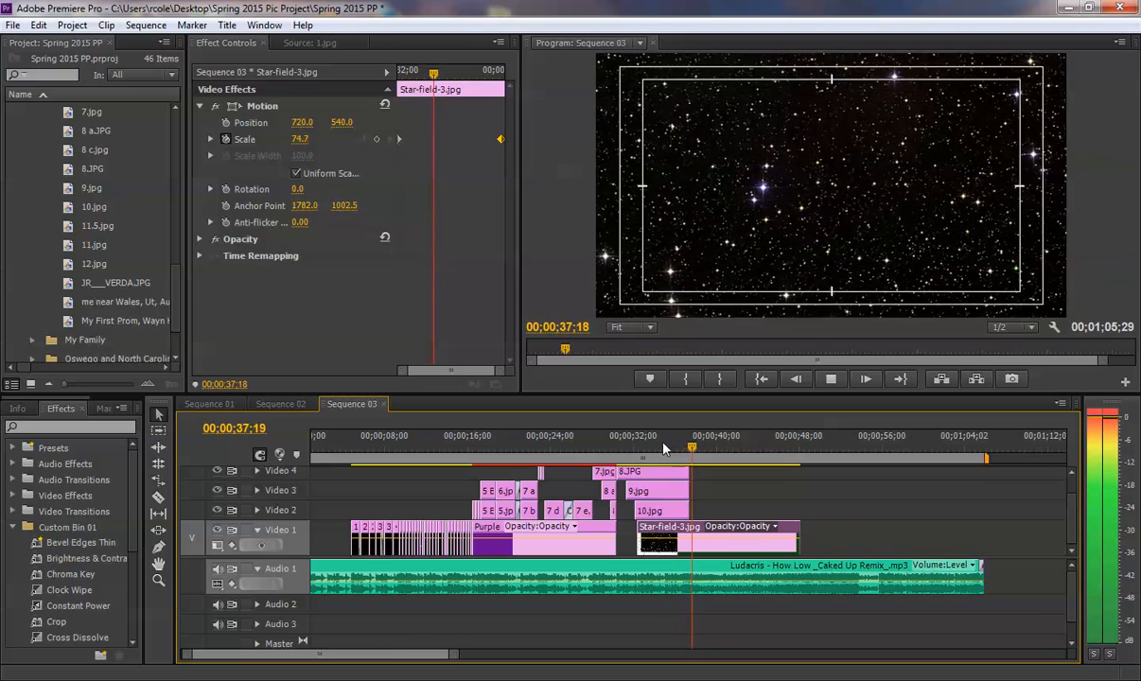
pyautogui.press('space')
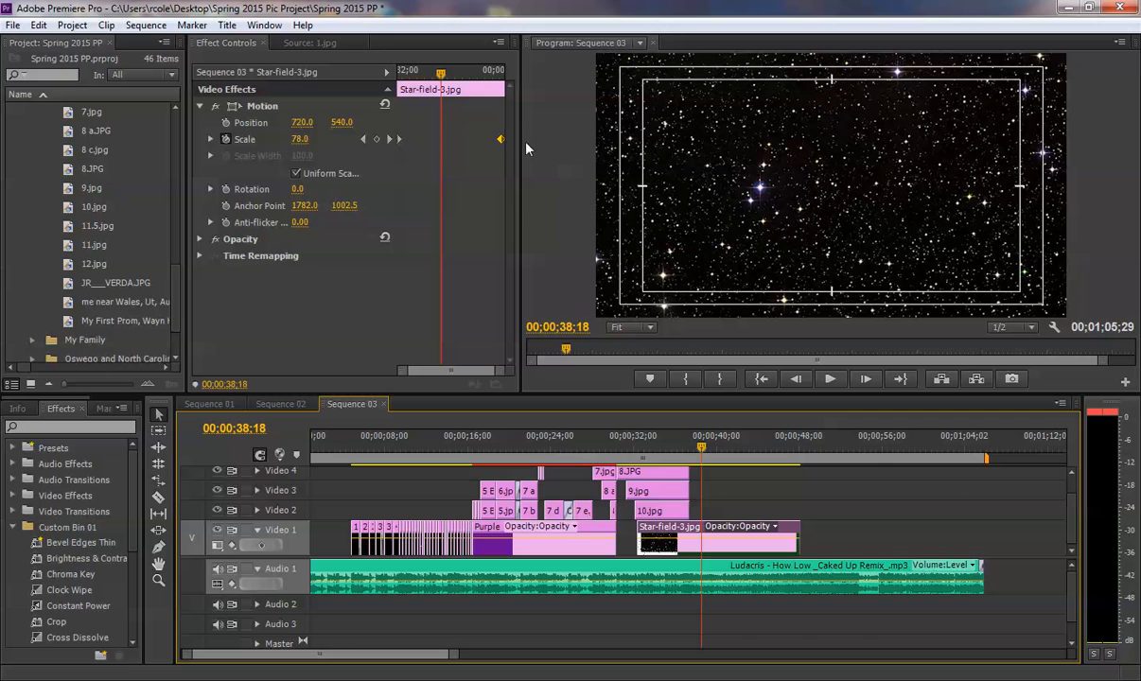
pyautogui.moveTo(500, 140); pyautogui.dragTo(508, 144)
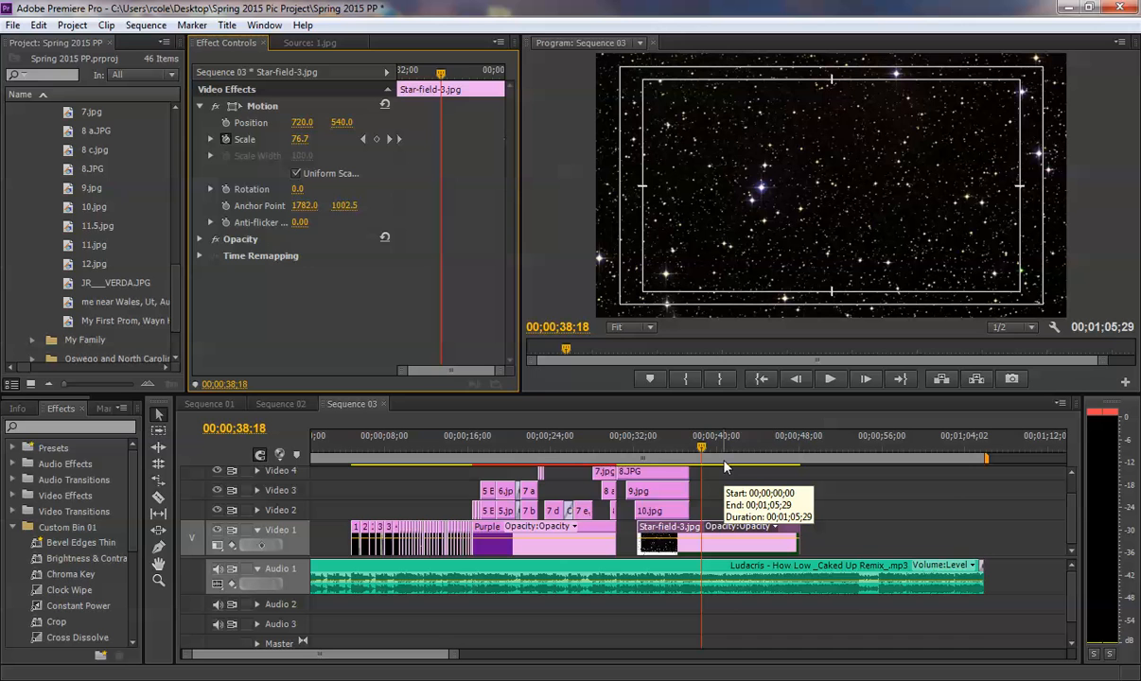
pyautogui.click(675, 441)
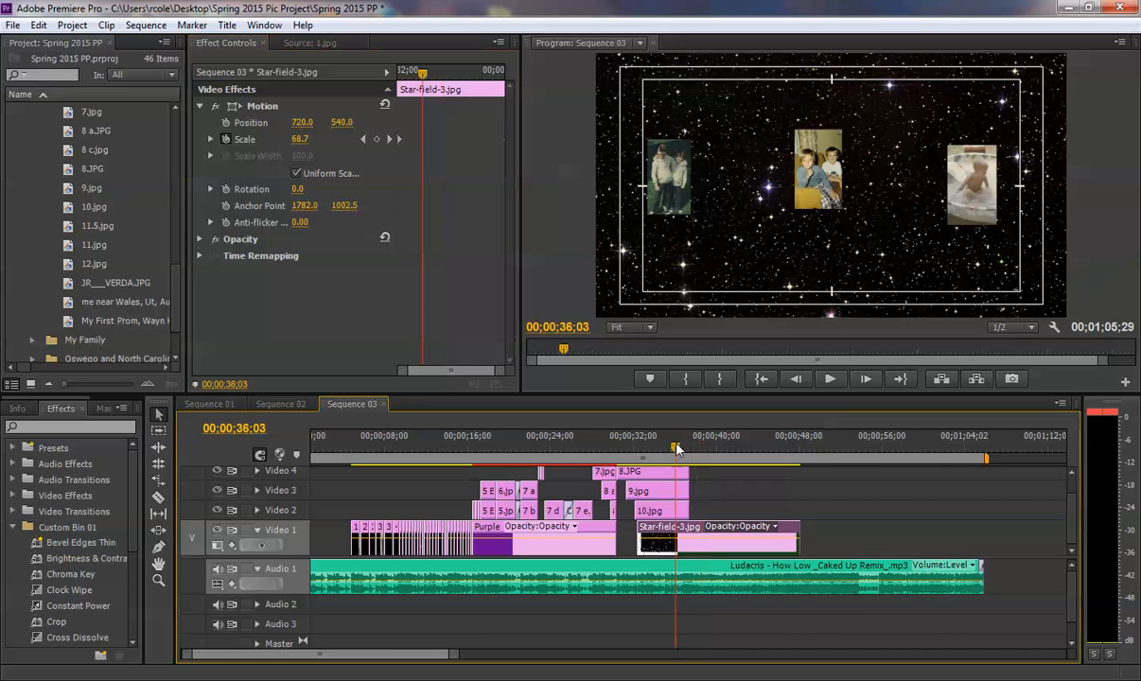
# - Place 11.5.jpg on Video 2 above the star field, shortly after 10.jpg, and check the stacked layout in Sequence 01
pyautogui.moveTo(76, 228); pyautogui.dragTo(709, 512)
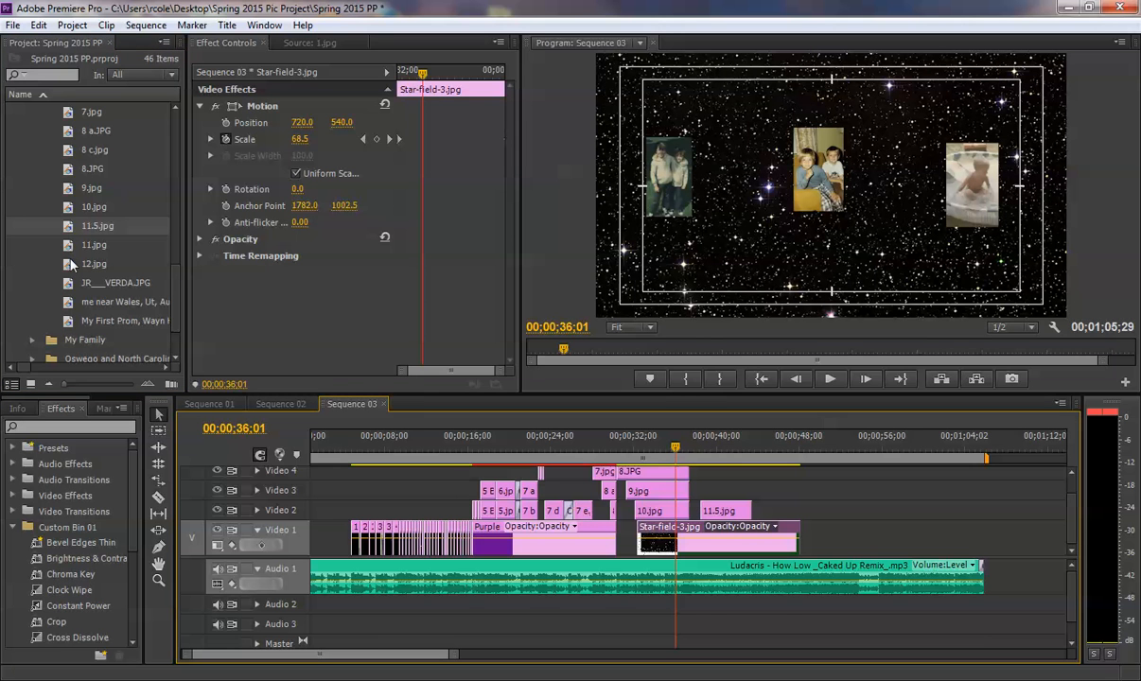
pyautogui.hotkey('ctrl', 's')
pyautogui.click(209, 404)
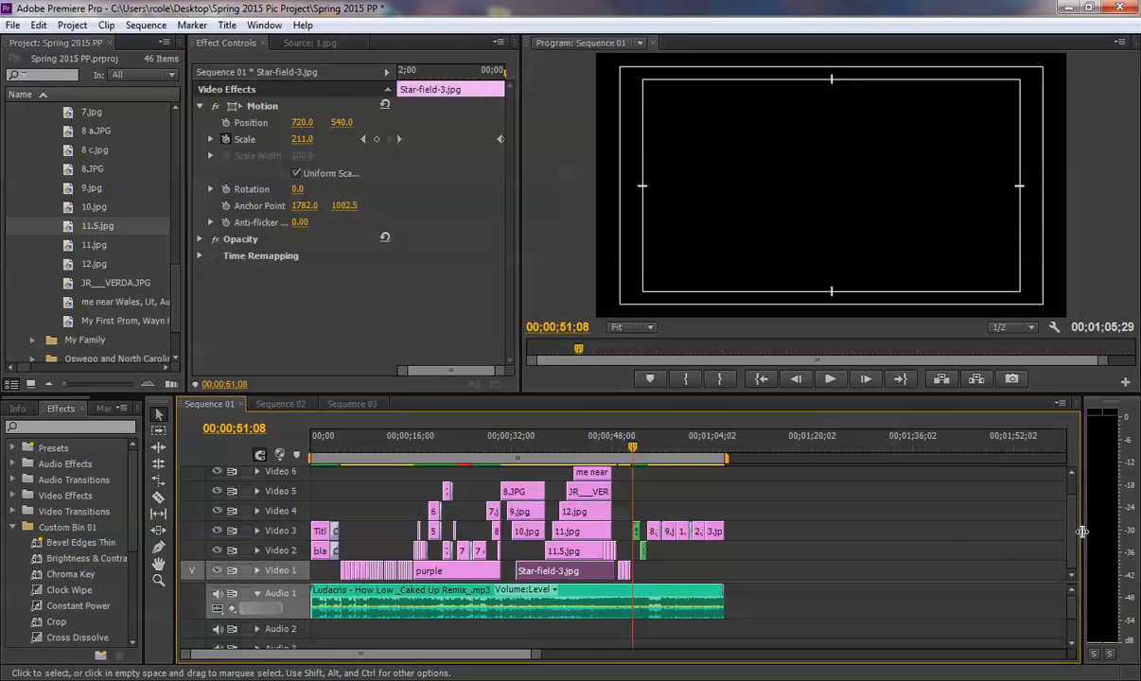
pyautogui.moveTo(1075, 525); pyautogui.dragTo(1075, 521)
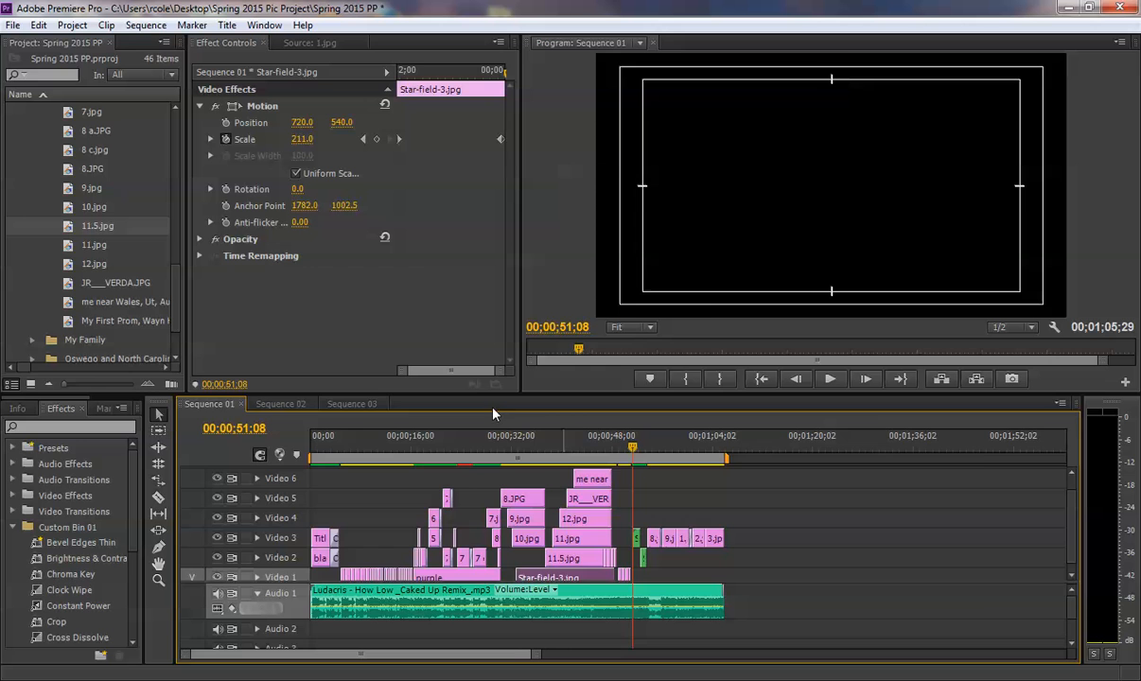
pyautogui.click(350, 405)
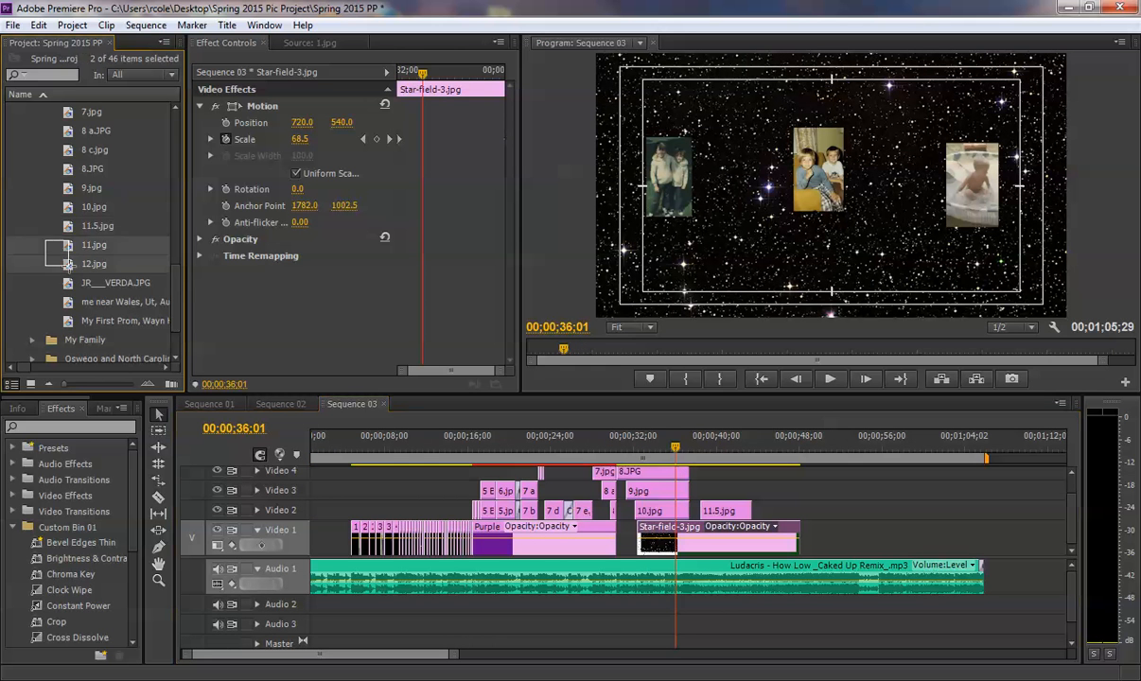
# - Add the four pictures from 11.jpg through the "me near Wales" photo end to end on Video 3 of Sequence 03
pyautogui.scroll(5, 57, 256)
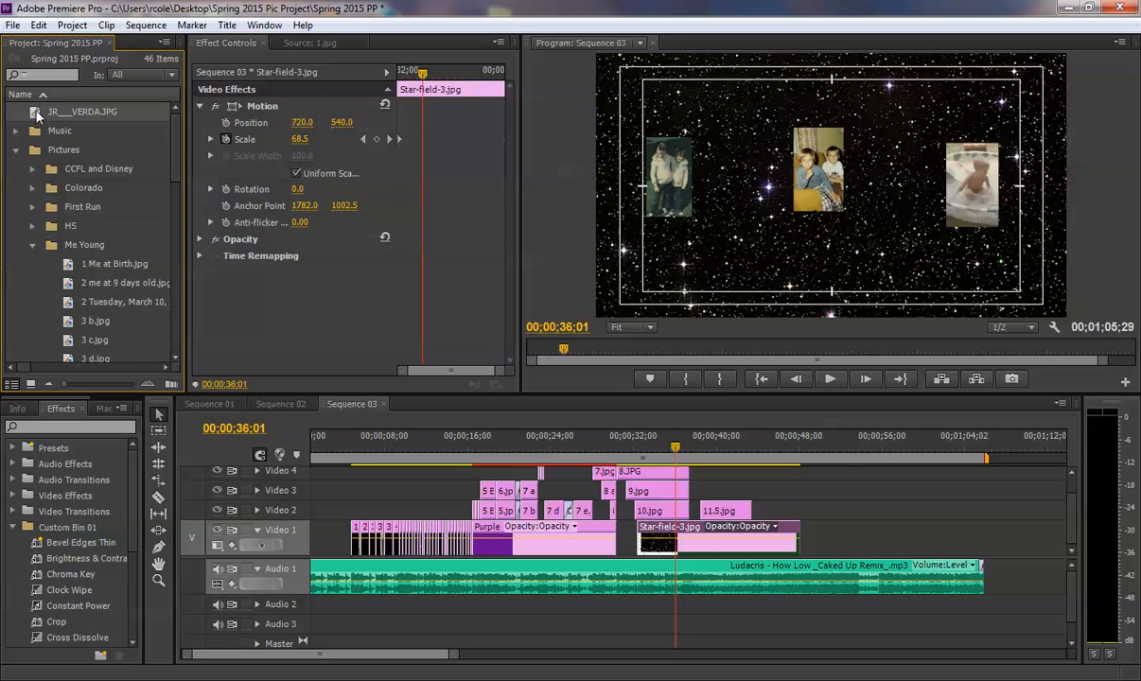
pyautogui.scroll(-5, 85, 246)
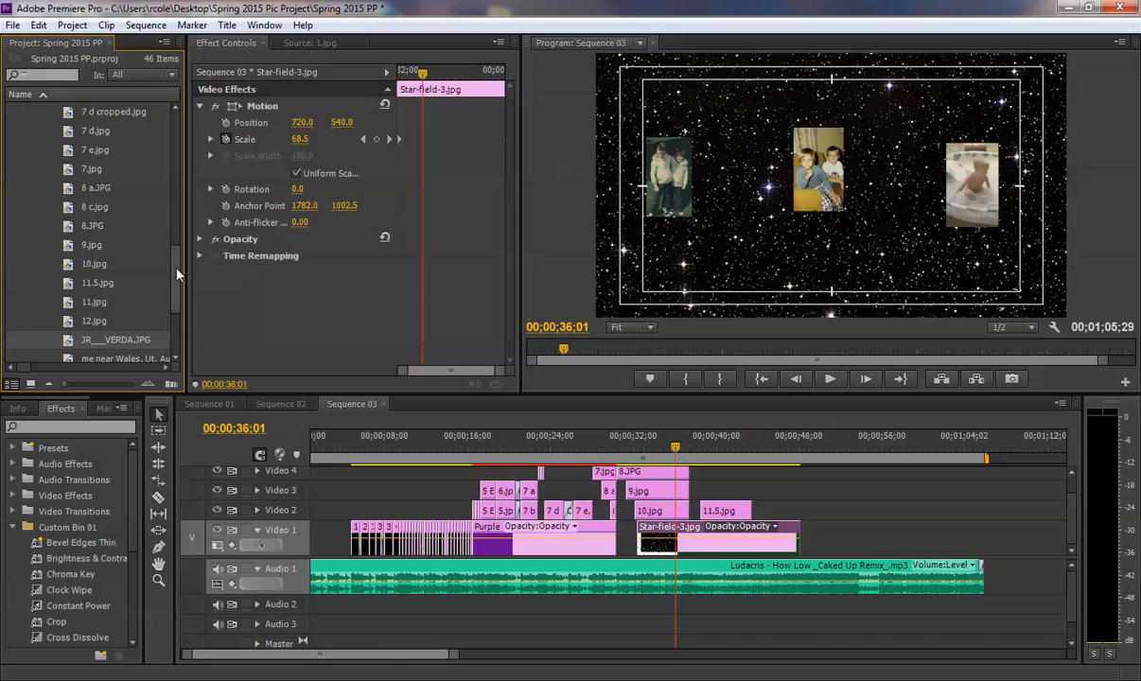
pyautogui.scroll(-3, 170, 269)
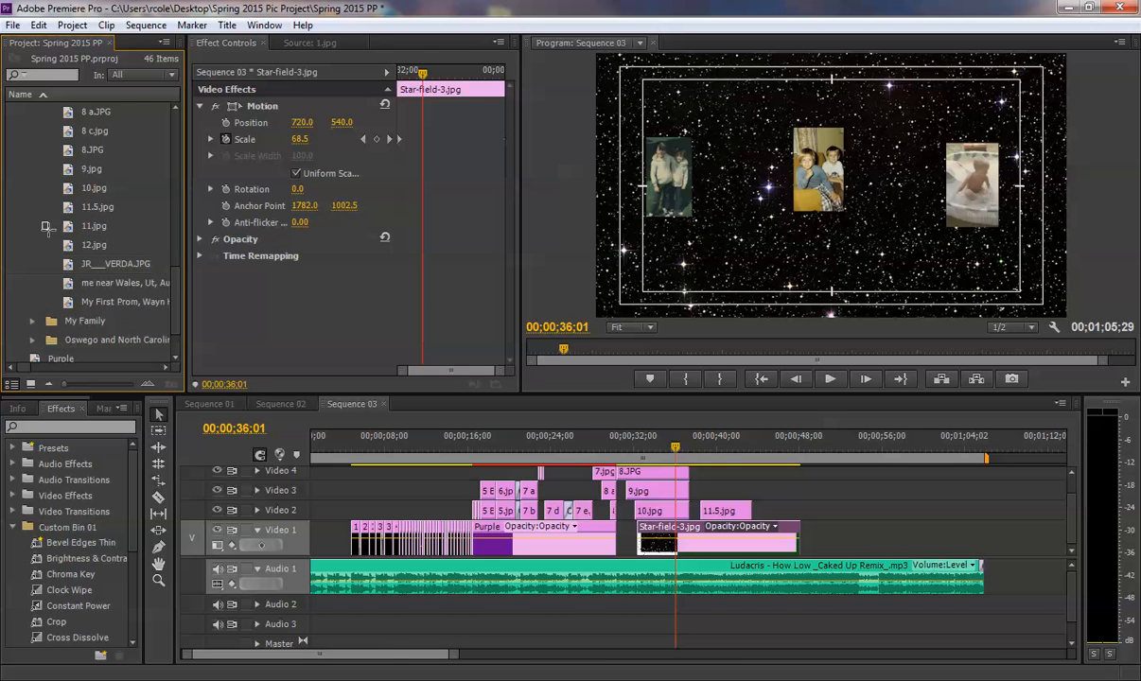
pyautogui.moveTo(42, 225); pyautogui.dragTo(68, 281)
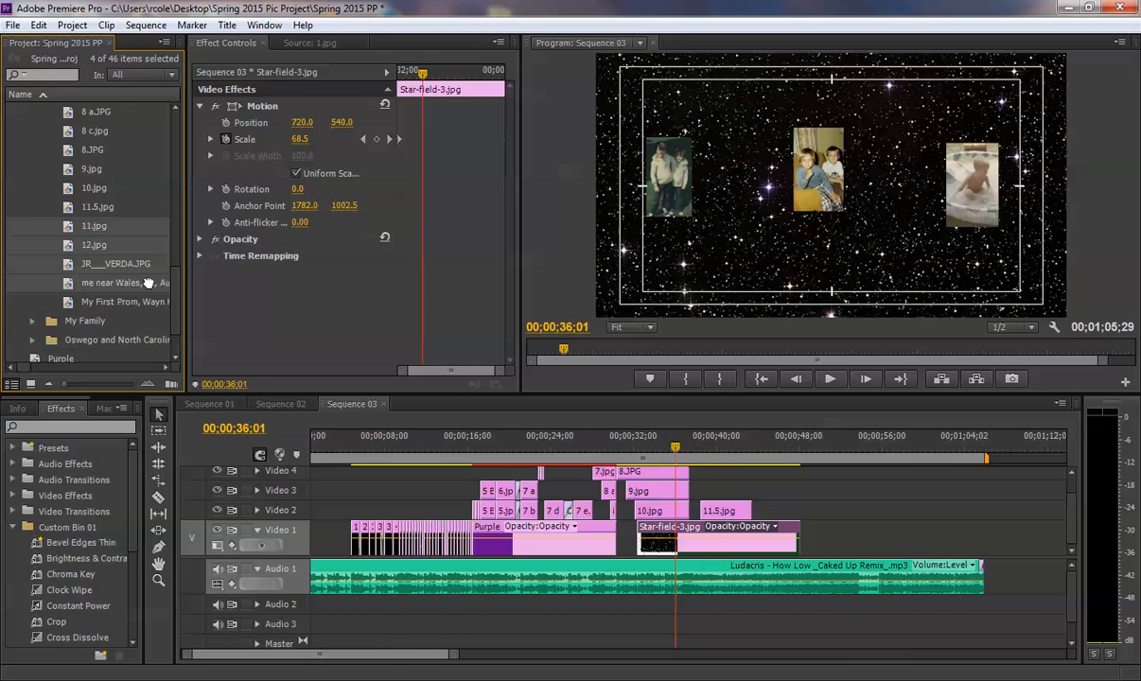
pyautogui.moveTo(147, 282); pyautogui.dragTo(828, 500)
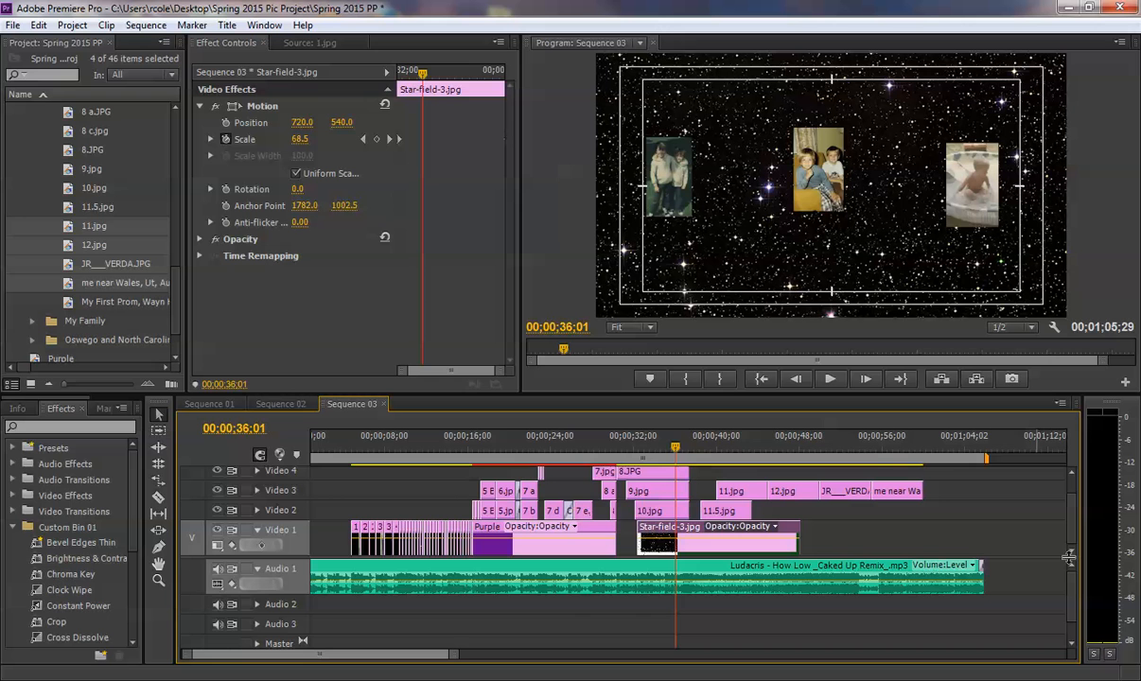
# - Stagger the added pictures over 11.jpg, with 12.jpg on Video 4, the JR picture on Video 5 and the Wales photo on Video 6
pyautogui.moveTo(1068, 558); pyautogui.dragTo(1068, 599)
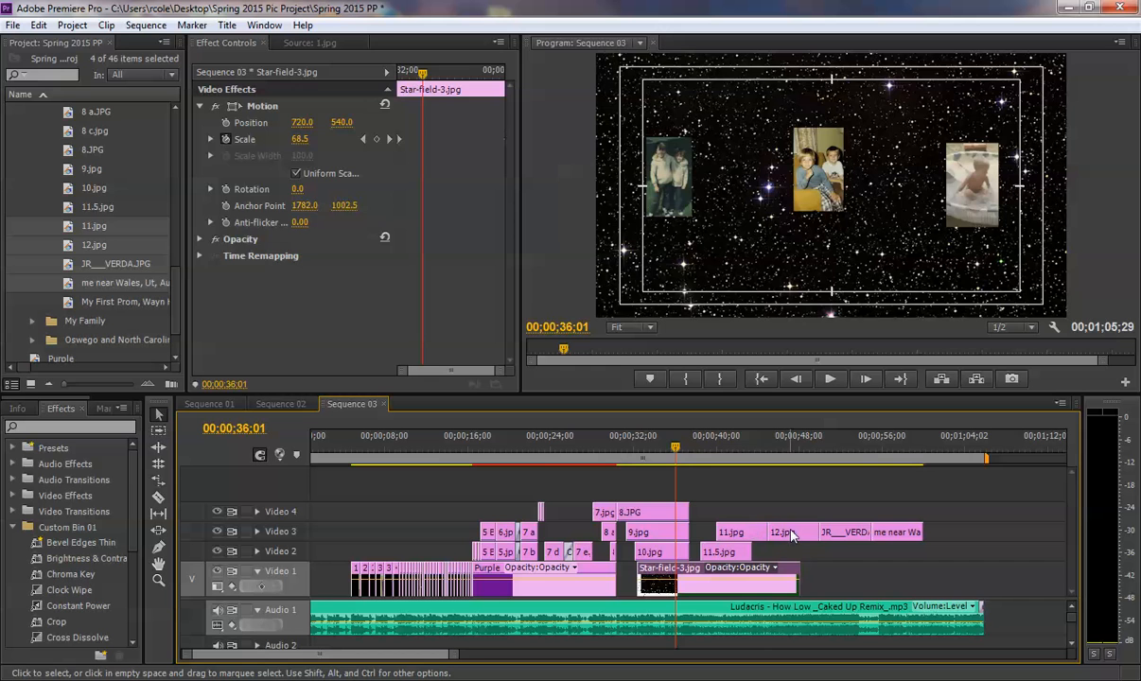
pyautogui.moveTo(793, 536); pyautogui.dragTo(745, 472)
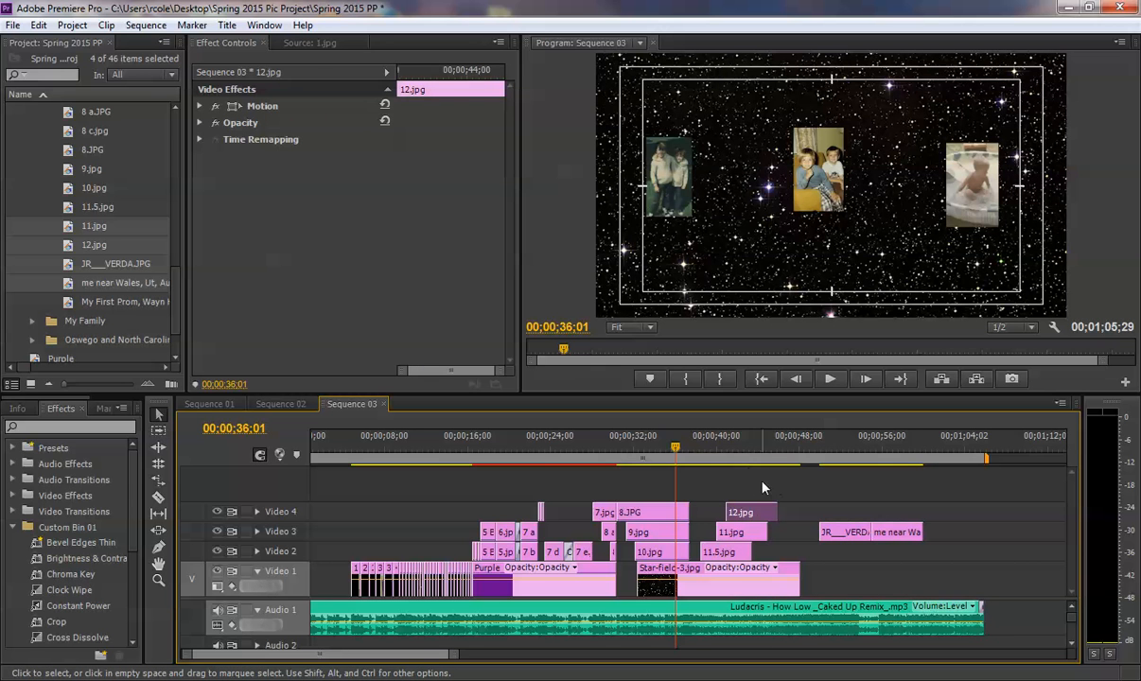
pyautogui.moveTo(842, 536); pyautogui.dragTo(758, 490)
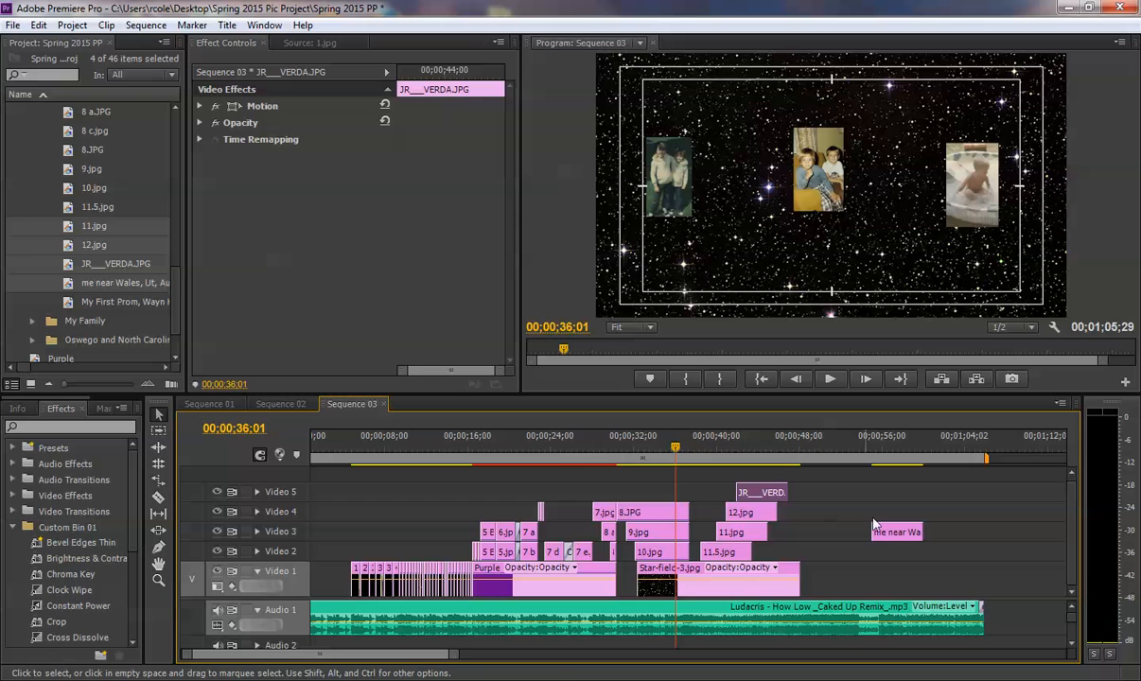
pyautogui.rightClick(301, 509)
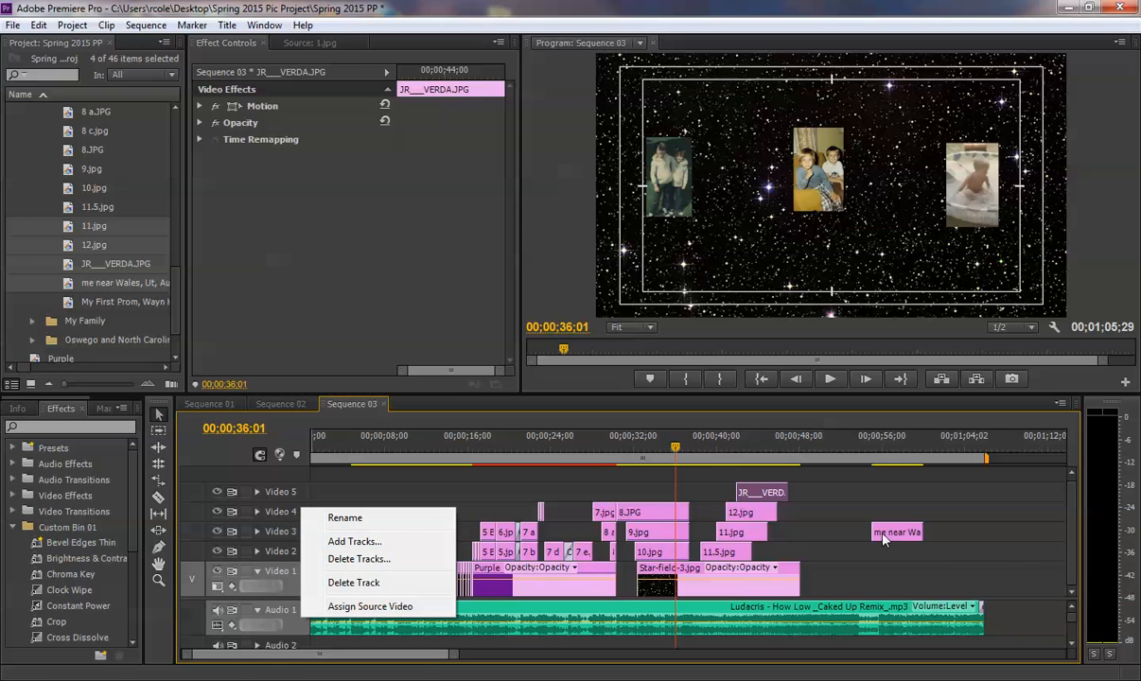
pyautogui.moveTo(882, 535); pyautogui.dragTo(761, 478)
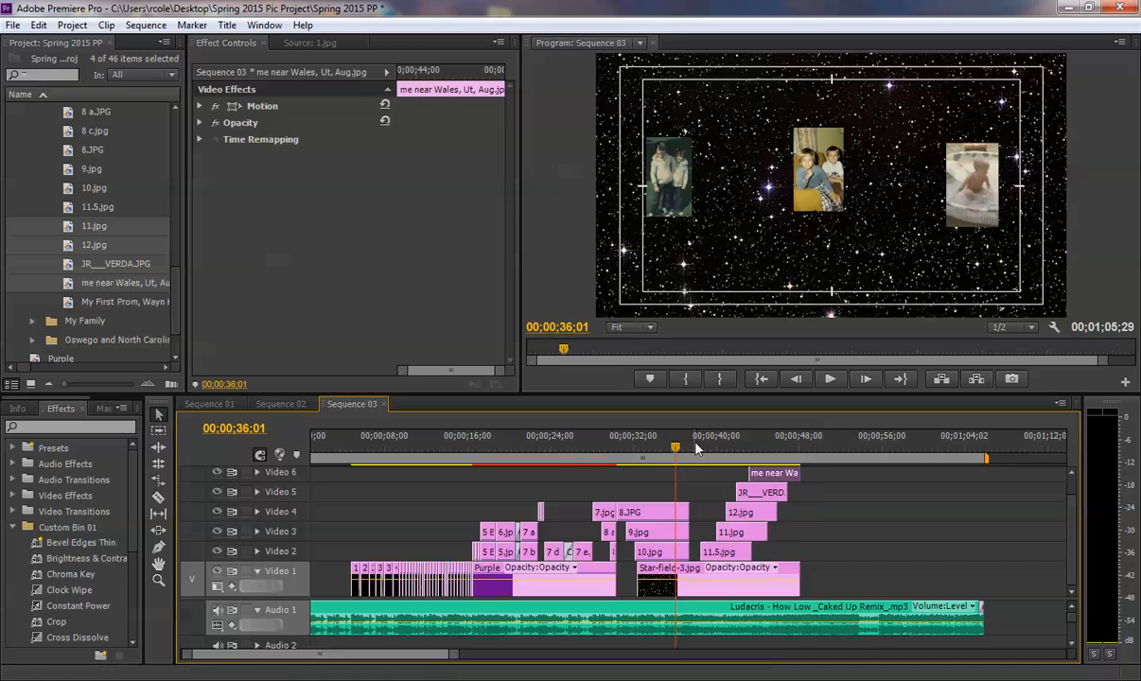
# - Play the stacked photo section over the star field in Sequence 01 up to 00;00;47;00 to examine how the pictures move
pyautogui.press('space')
pyautogui.press('space')
pyautogui.click(209, 404)
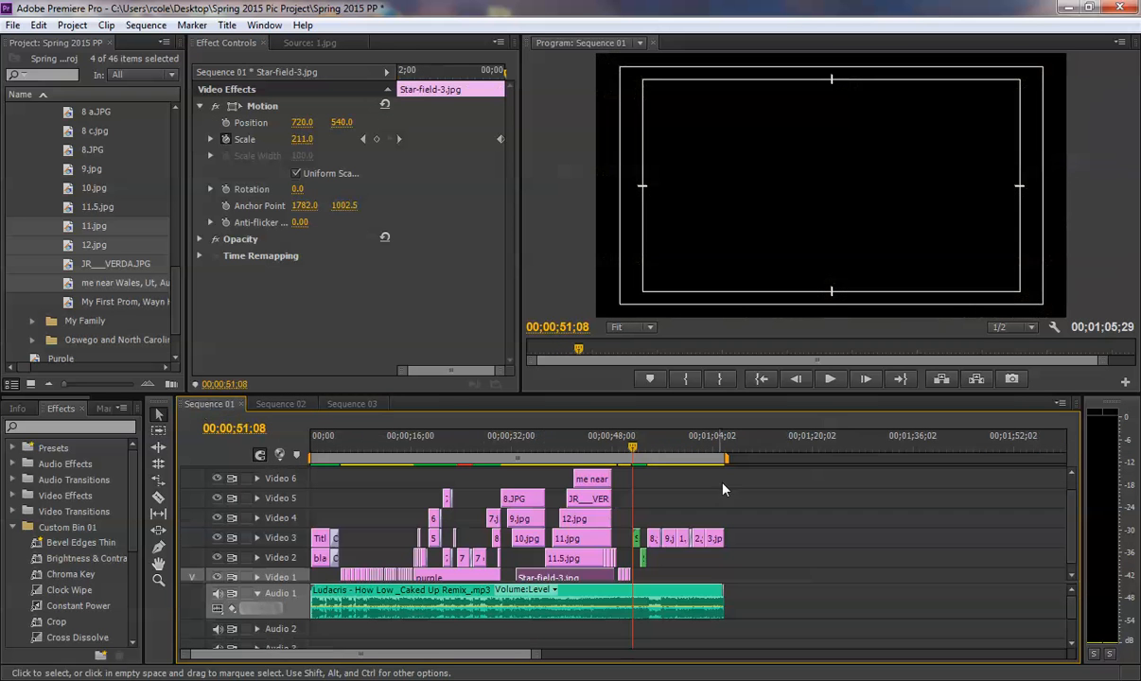
pyautogui.click(546, 443)
pyautogui.press('space')
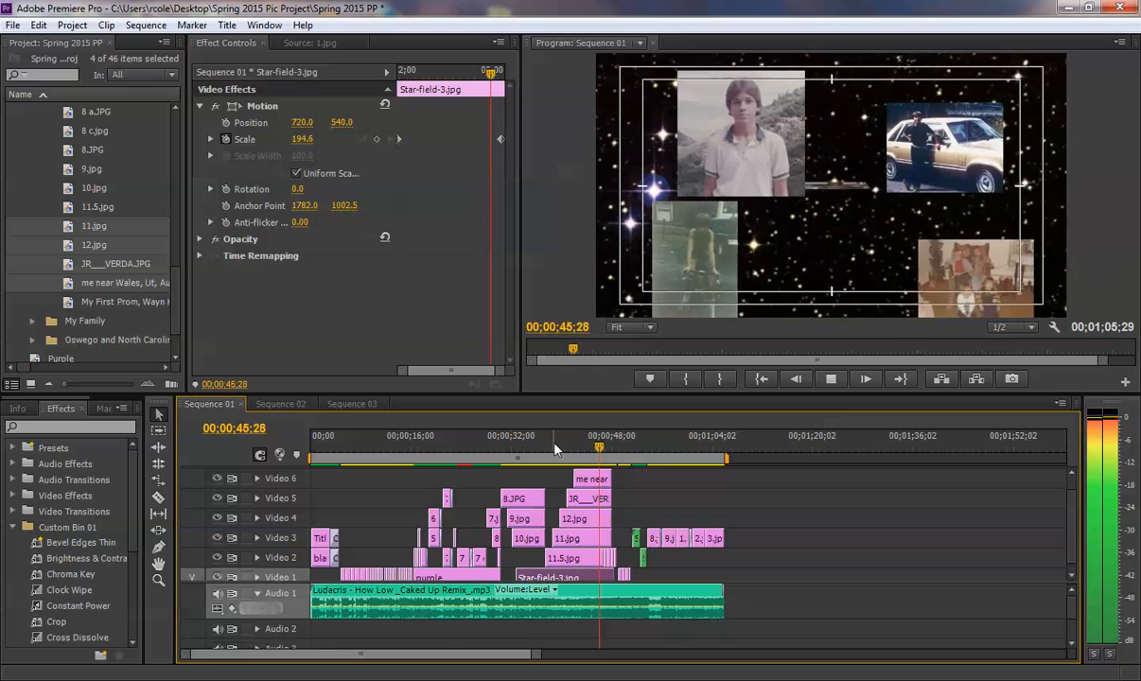
pyautogui.press('space')
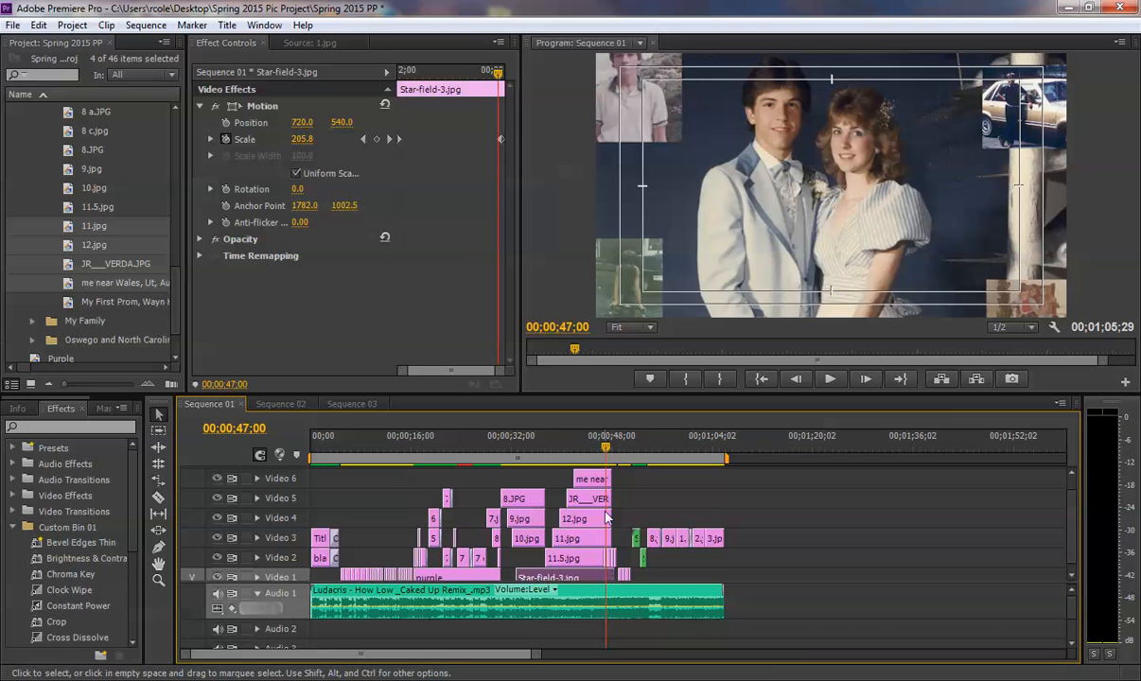
# - Return to Sequence 03, extend the start of 11.5.jpg on Video 2 back to the end of 10.jpg, and play across the join
pyautogui.moveTo(605, 449); pyautogui.dragTo(602, 449)
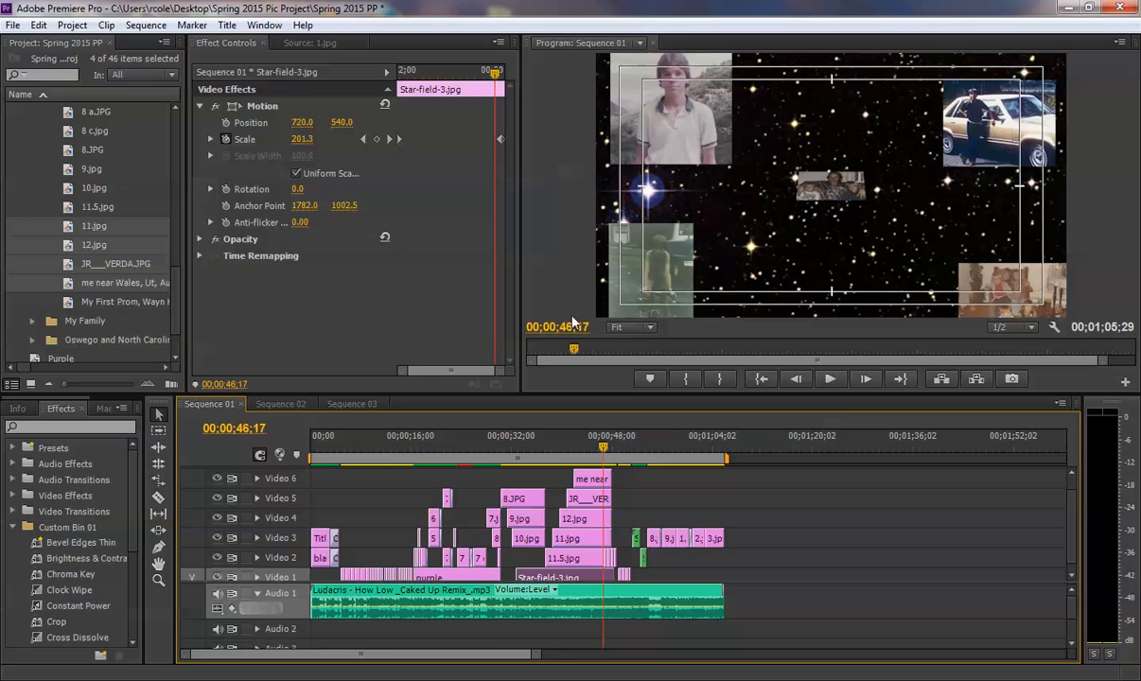
pyautogui.click(359, 404)
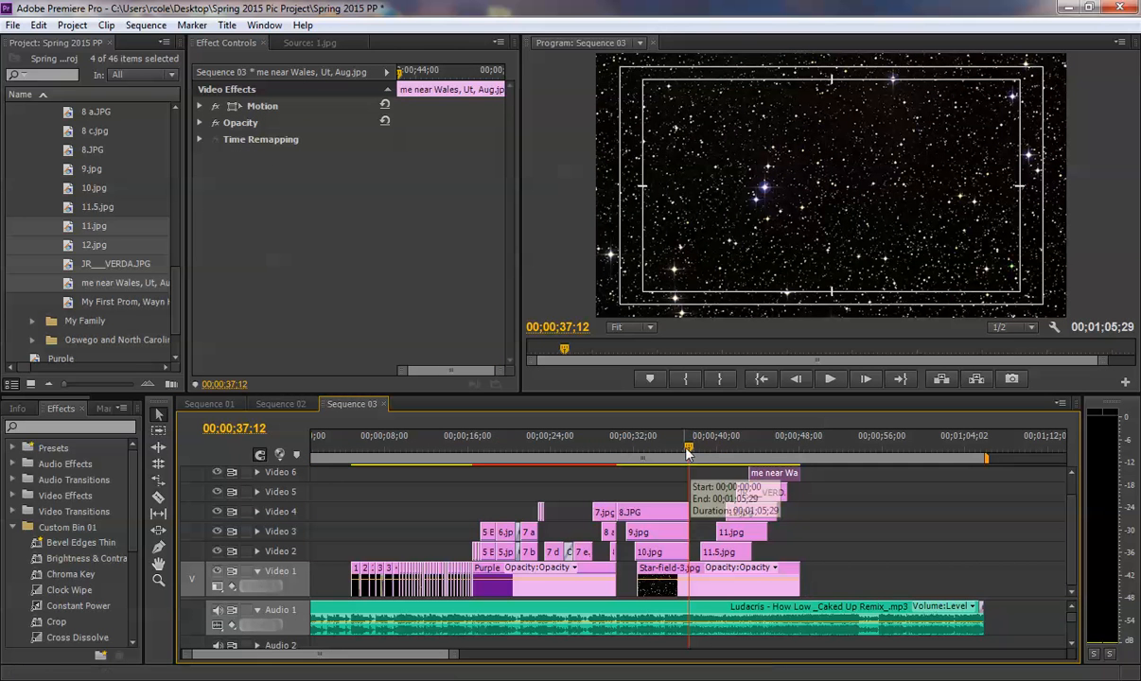
pyautogui.moveTo(688, 453); pyautogui.dragTo(684, 454)
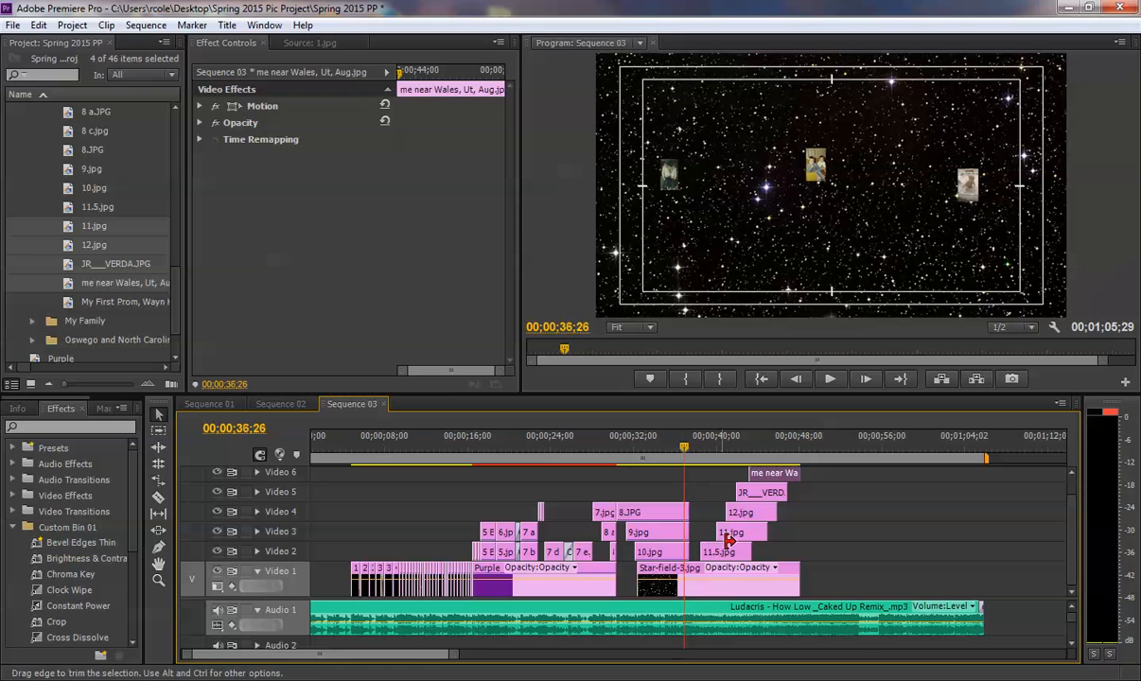
pyautogui.click(697, 551)
pyautogui.moveTo(705, 552); pyautogui.dragTo(690, 552)
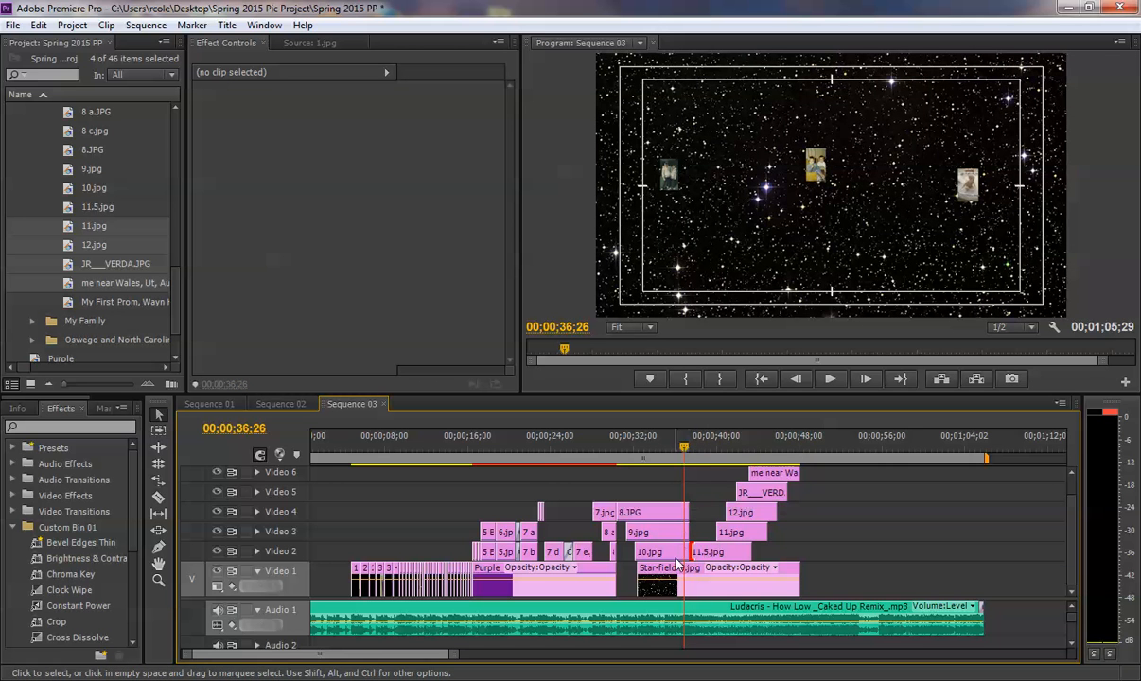
pyautogui.click(673, 452)
pyautogui.press('space')
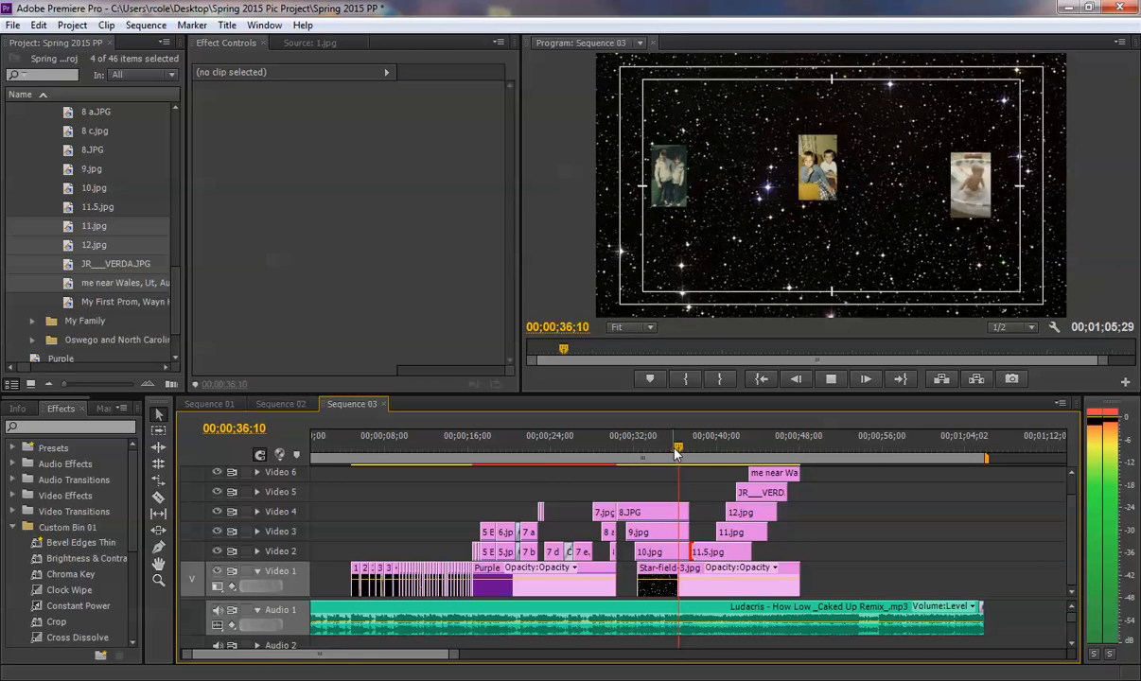
pyautogui.press('space')
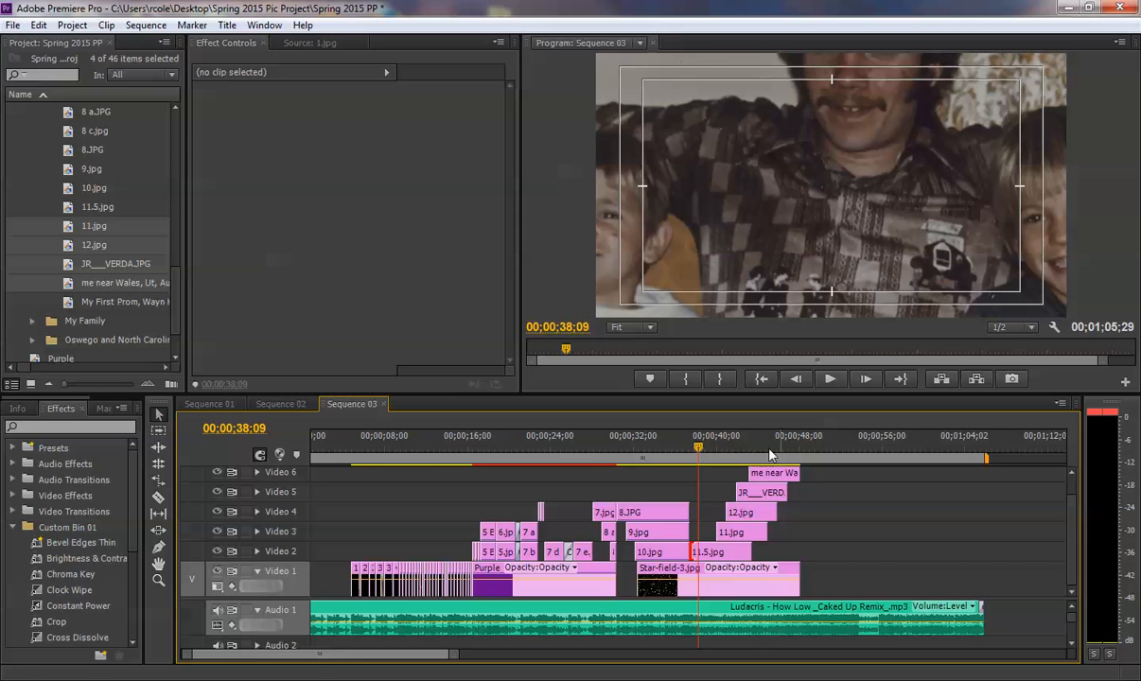
# - Scale the five staggered pictures from 11.5.jpg through the Wales photo to the frame size
pyautogui.click(715, 552)
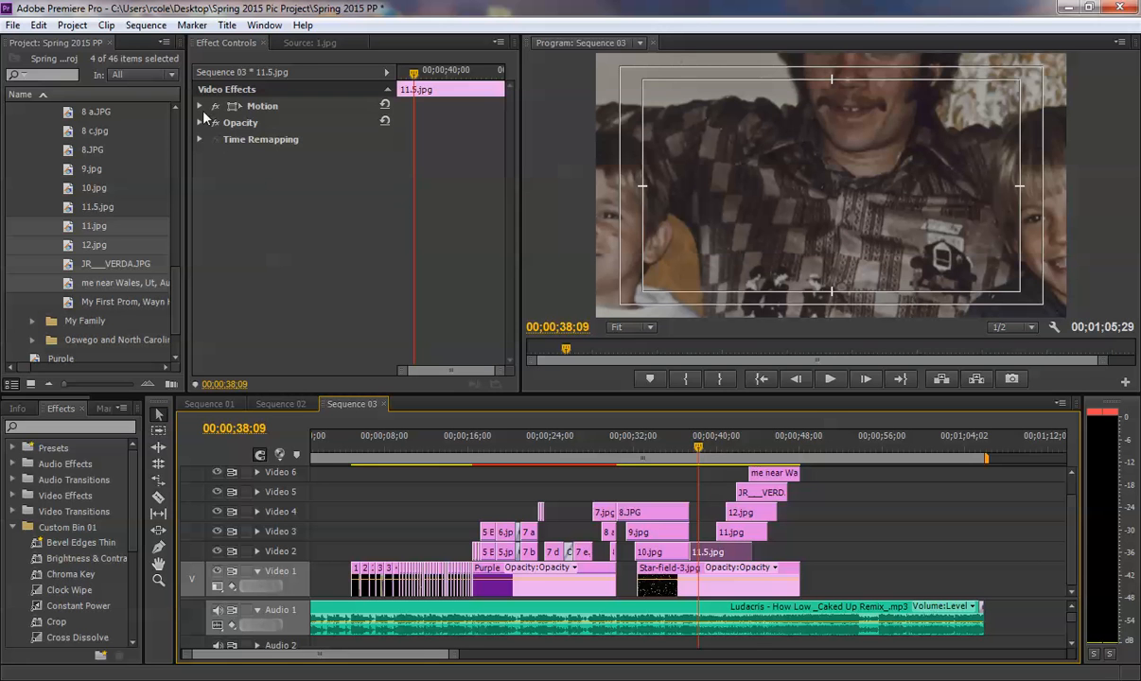
pyautogui.click(200, 108)
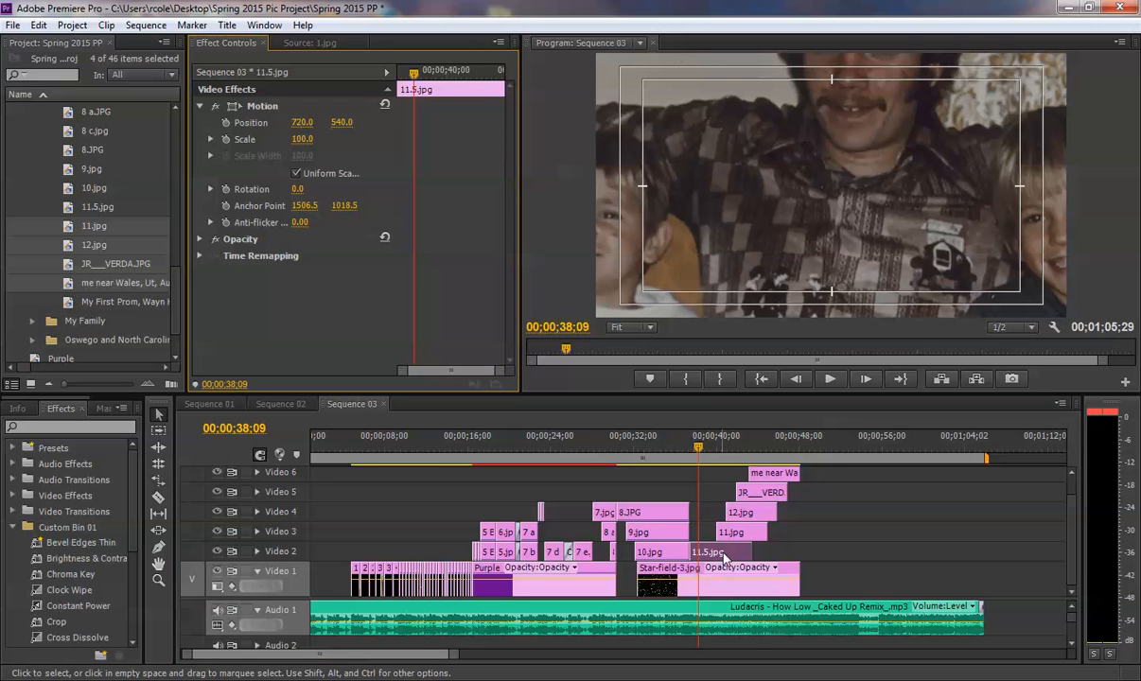
pyautogui.rightClick(681, 518)
pyautogui.click(817, 536)
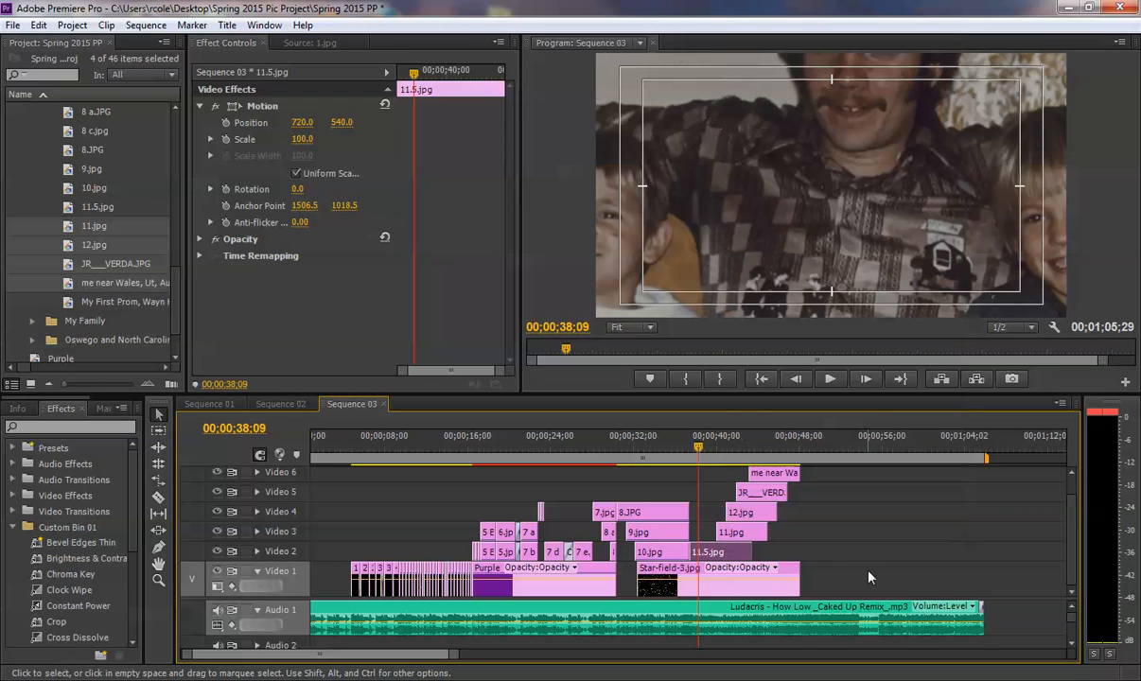
pyautogui.moveTo(819, 553); pyautogui.dragTo(730, 467)
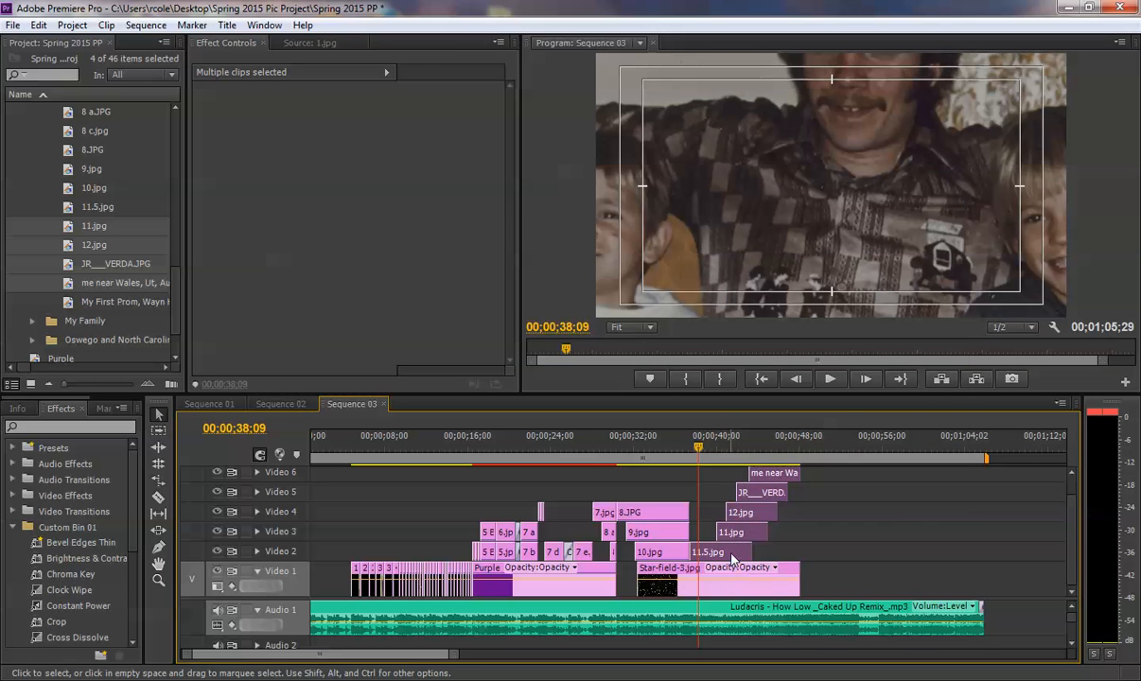
pyautogui.rightClick(731, 557)
pyautogui.click(800, 415)
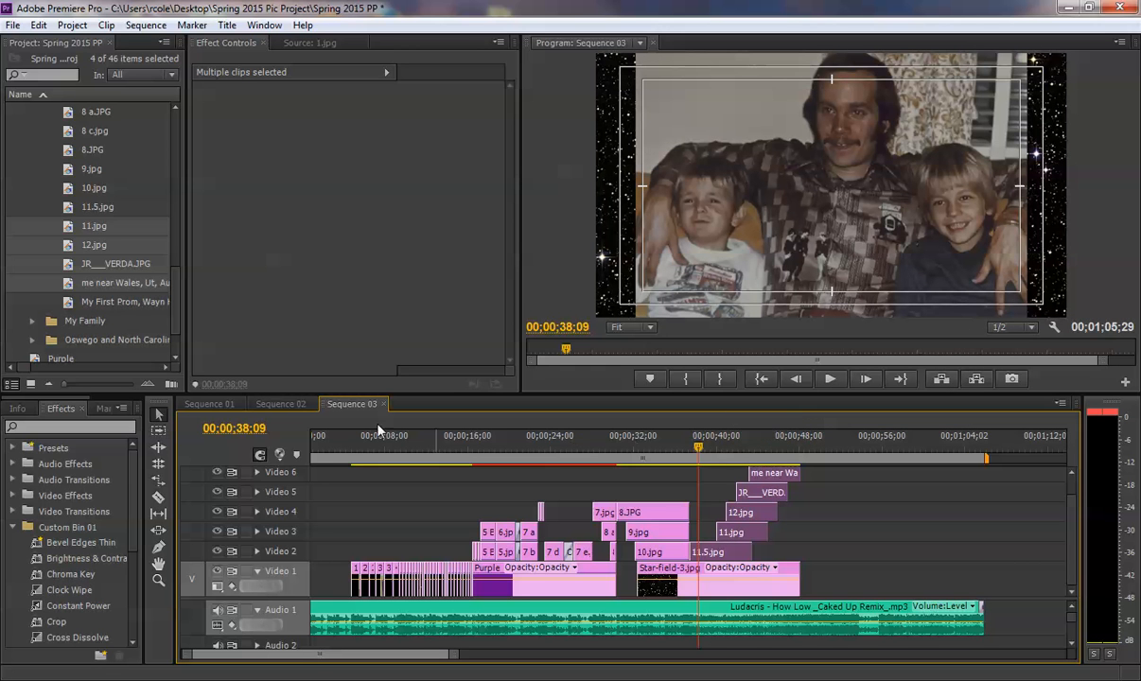
# - Set the scale of 11.5.jpg to 122 and play the section of pictures that follows it
pyautogui.click(729, 551)
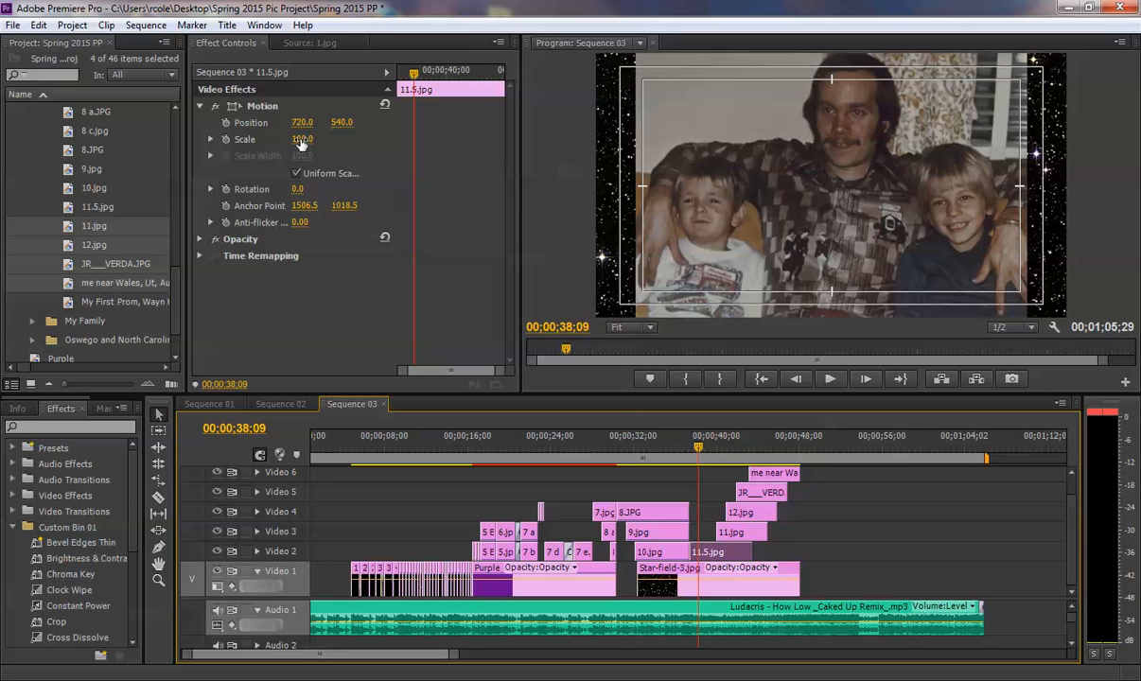
pyautogui.moveTo(301, 139); pyautogui.dragTo(322, 139)
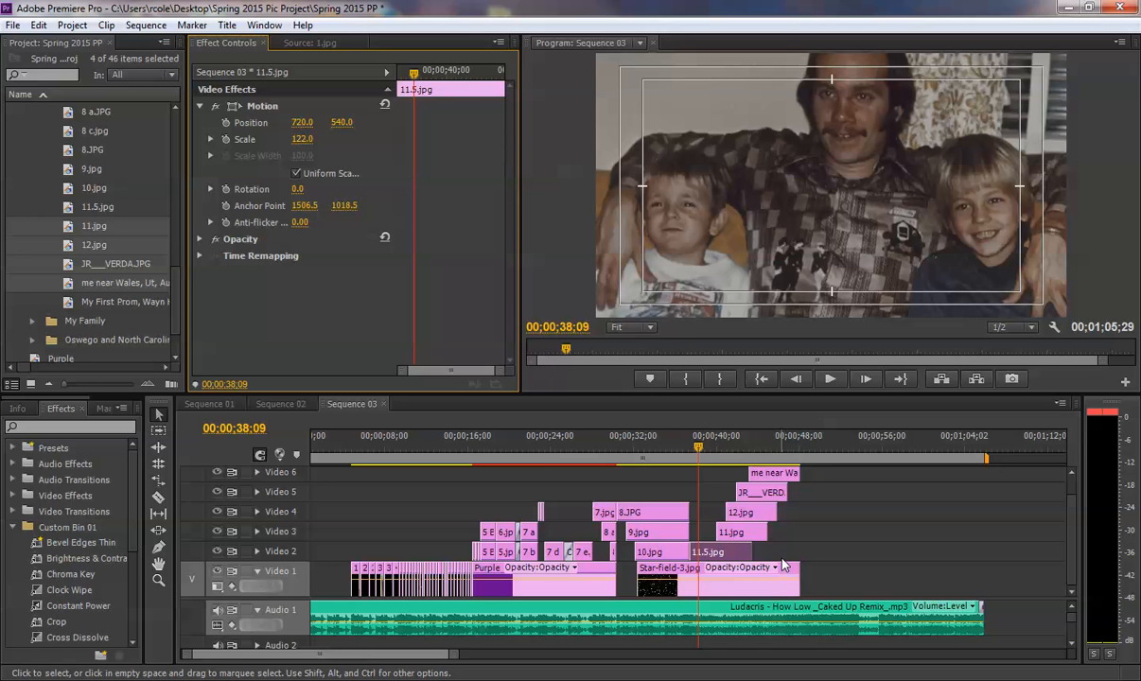
pyautogui.click(740, 447)
pyautogui.press('space')
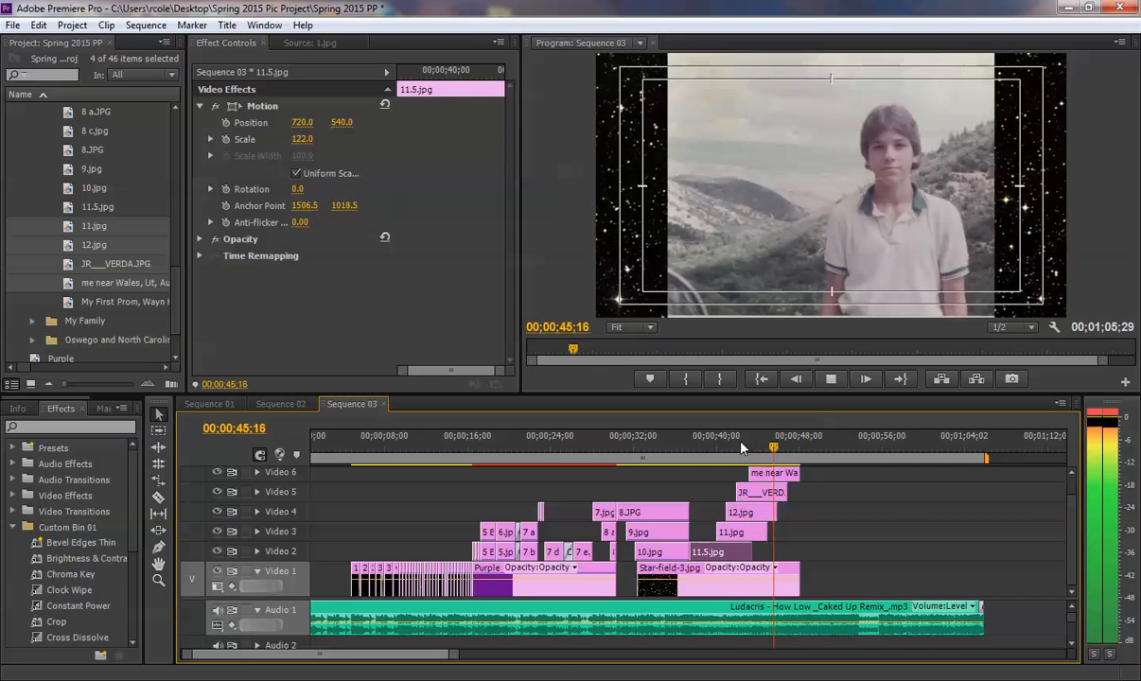
pyautogui.press('space')
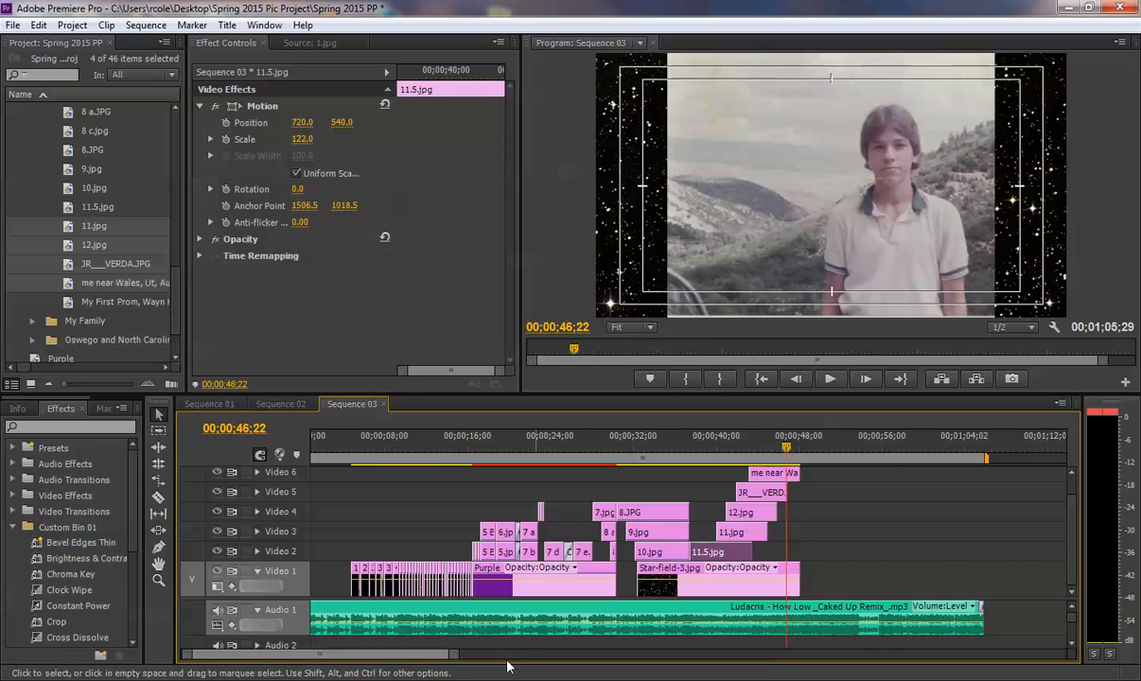
# - Extend the end of 11.5.jpg on Video 2 to 00;00;46;21 and play from near its start
pyautogui.moveTo(453, 657); pyautogui.dragTo(366, 671)
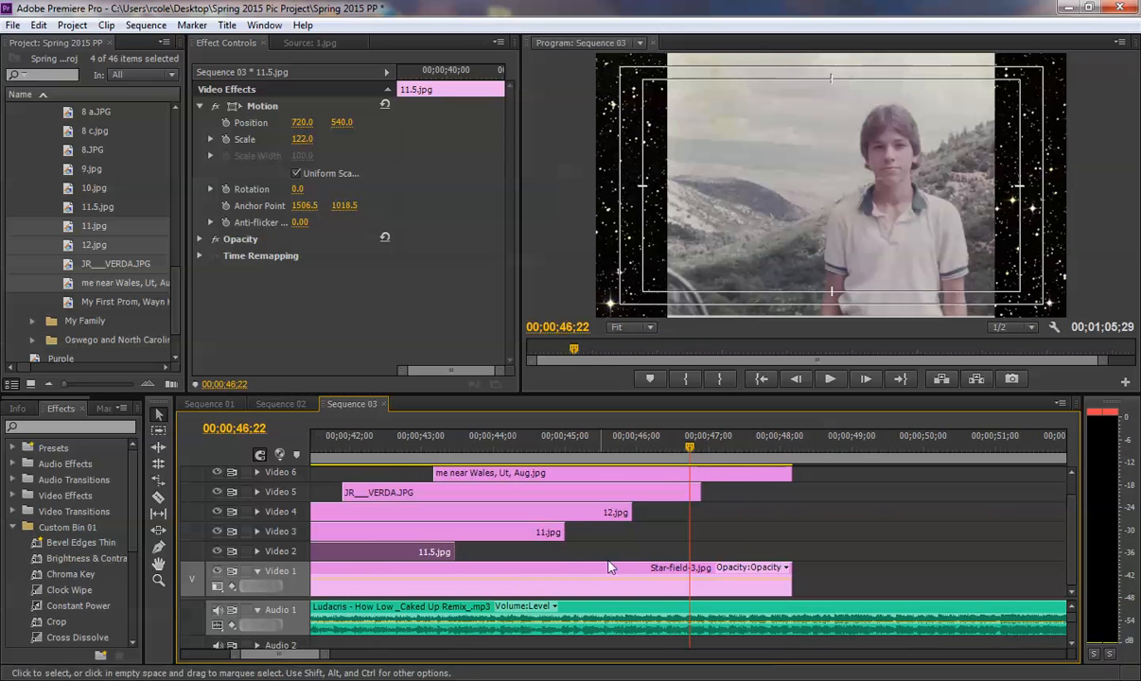
pyautogui.moveTo(688, 448)
pyautogui.mouseDown()
pyautogui.moveTo(675, 448)
pyautogui.moveTo(695, 447)
pyautogui.moveTo(686, 448)
pyautogui.mouseUp()
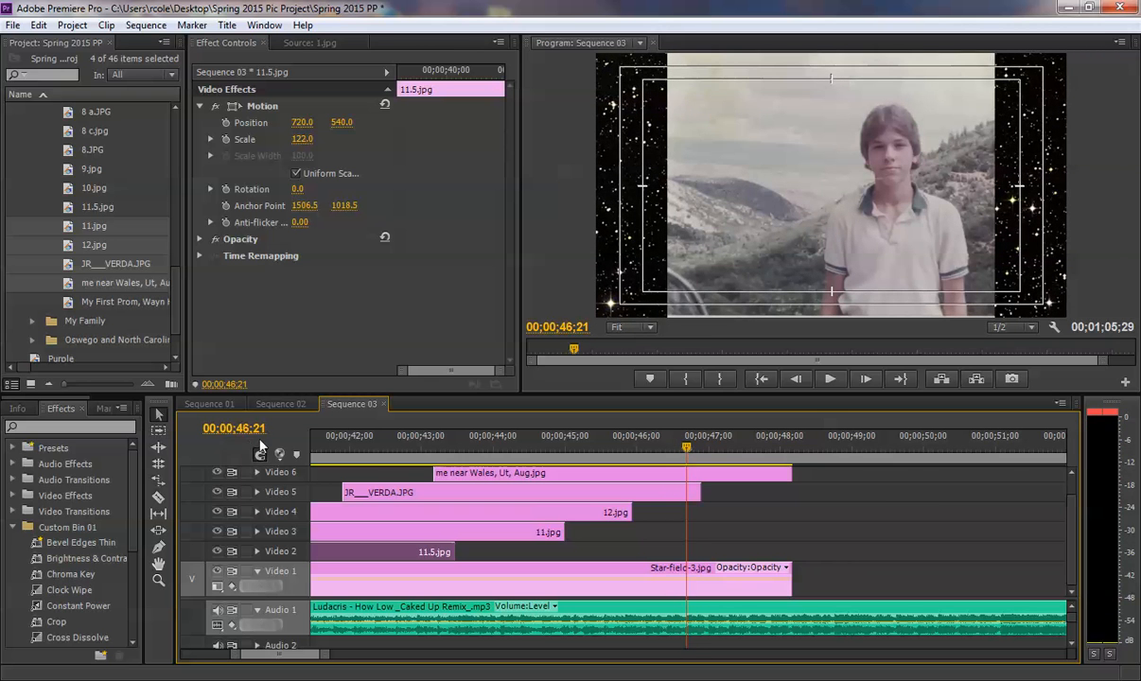
pyautogui.moveTo(453, 552); pyautogui.dragTo(684, 552)
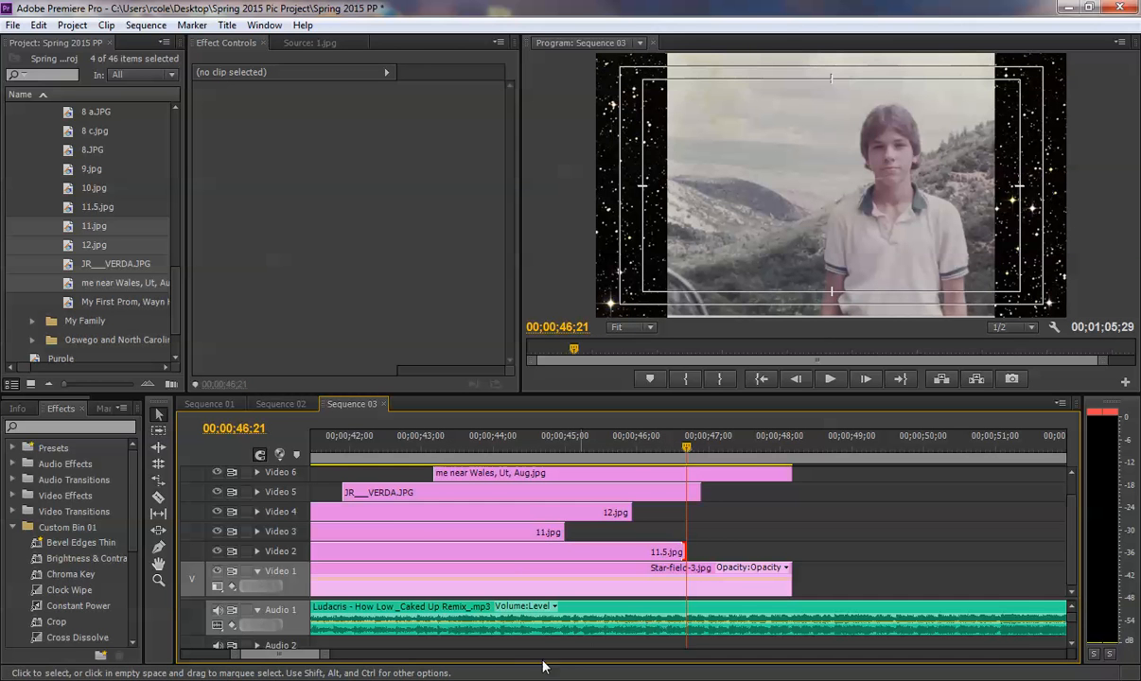
pyautogui.moveTo(326, 654); pyautogui.dragTo(383, 654)
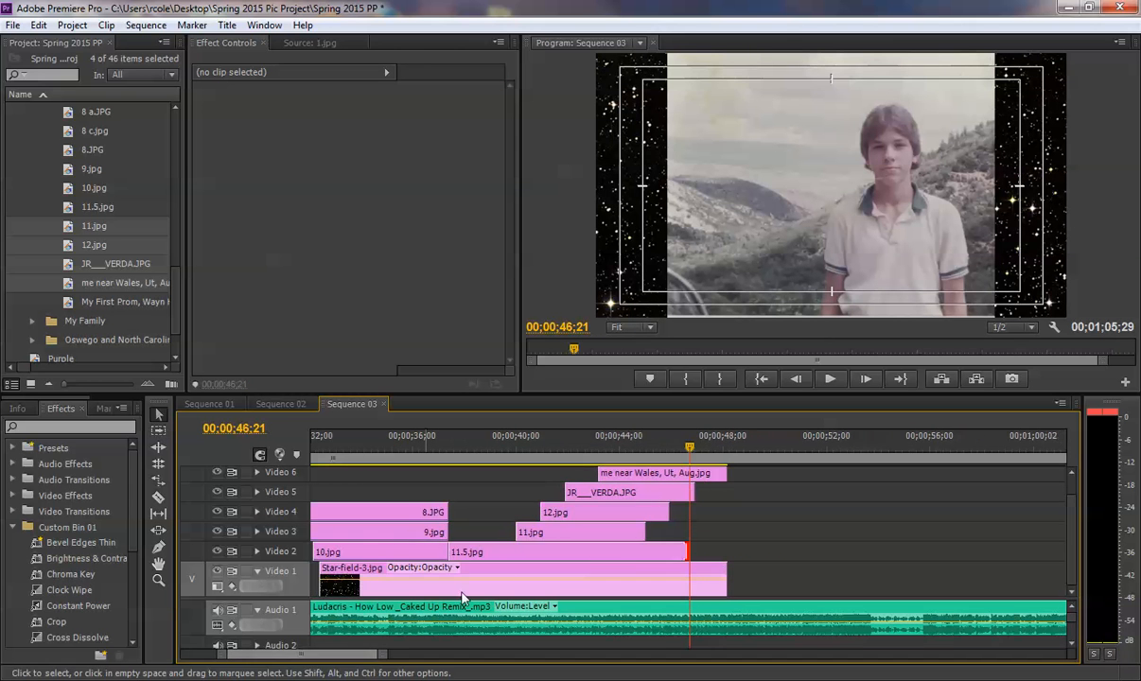
pyautogui.click(458, 448)
pyautogui.press('space')
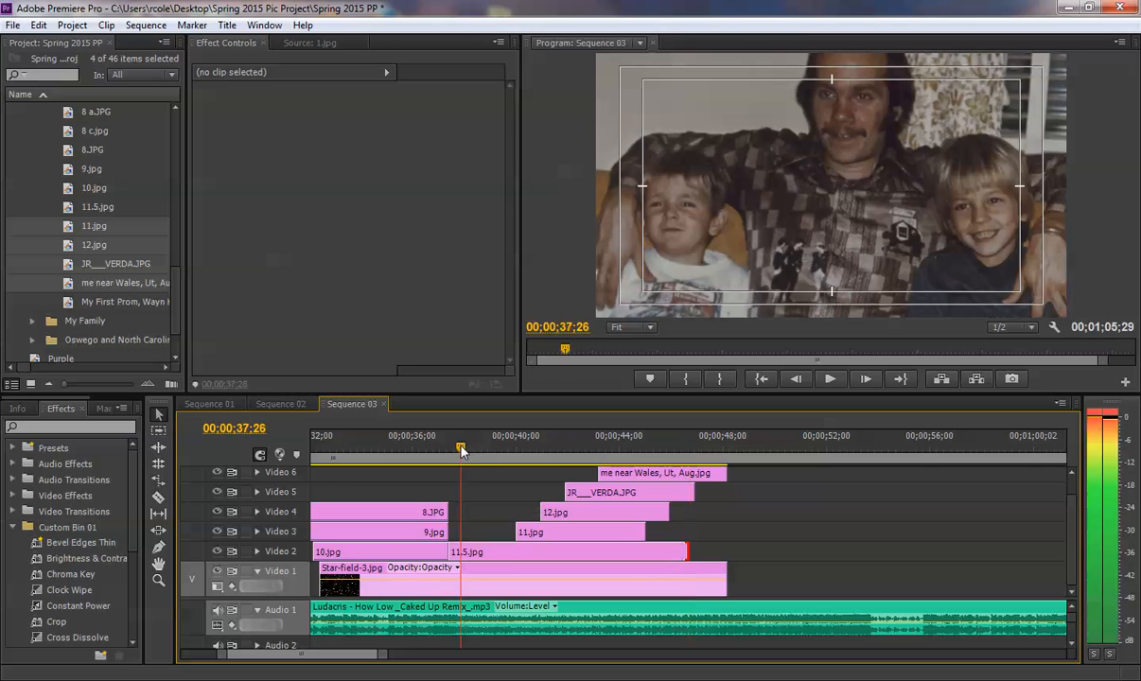
pyautogui.press('space')
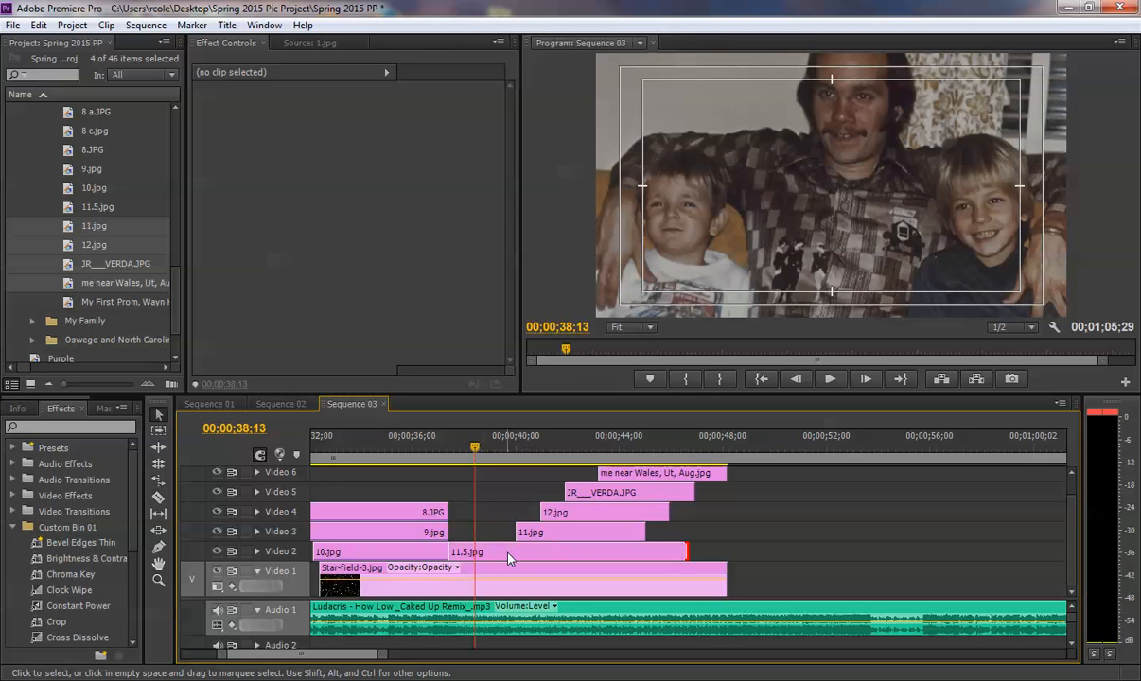
# - Search the effects for "basic" and apply the Basic 3D effect to 11.5.jpg on Video 2
pyautogui.click(507, 558)
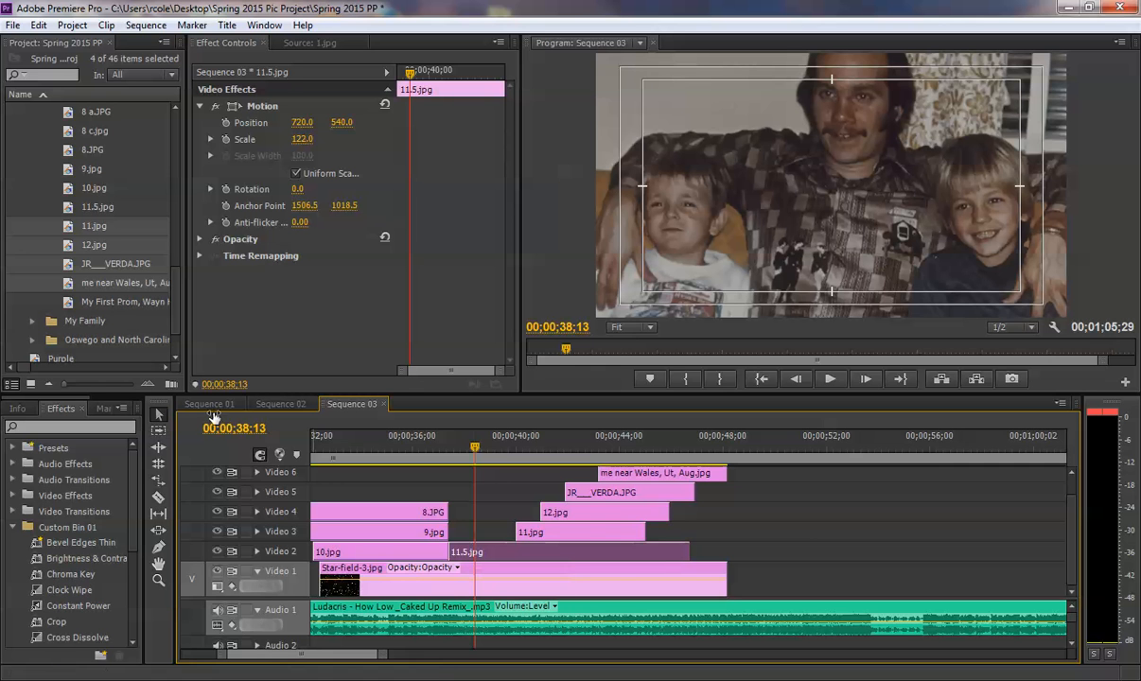
pyautogui.moveTo(146, 391); pyautogui.dragTo(274, 391)
pyautogui.click(13, 523)
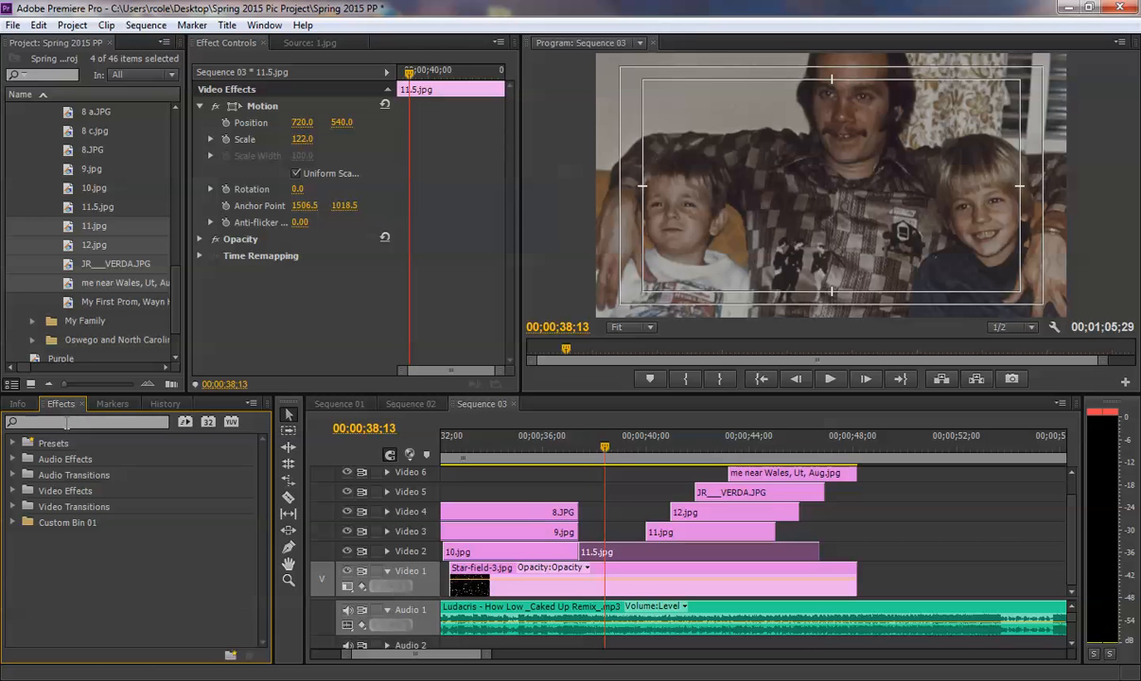
pyautogui.click(66, 423)
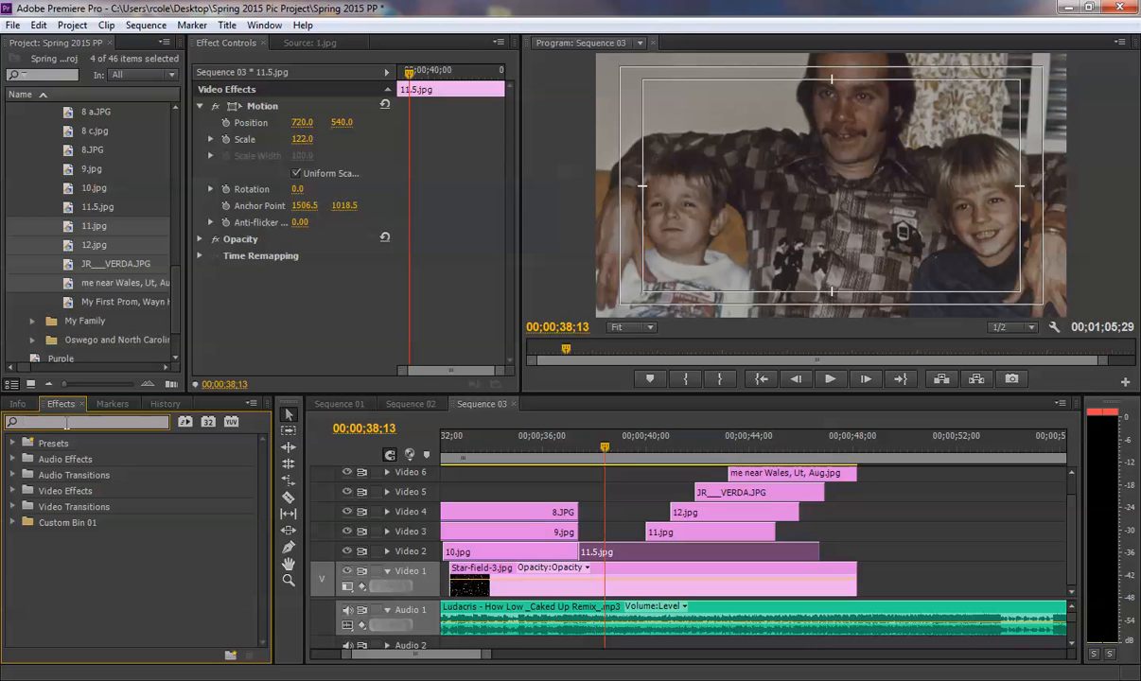
pyautogui.write('basic')
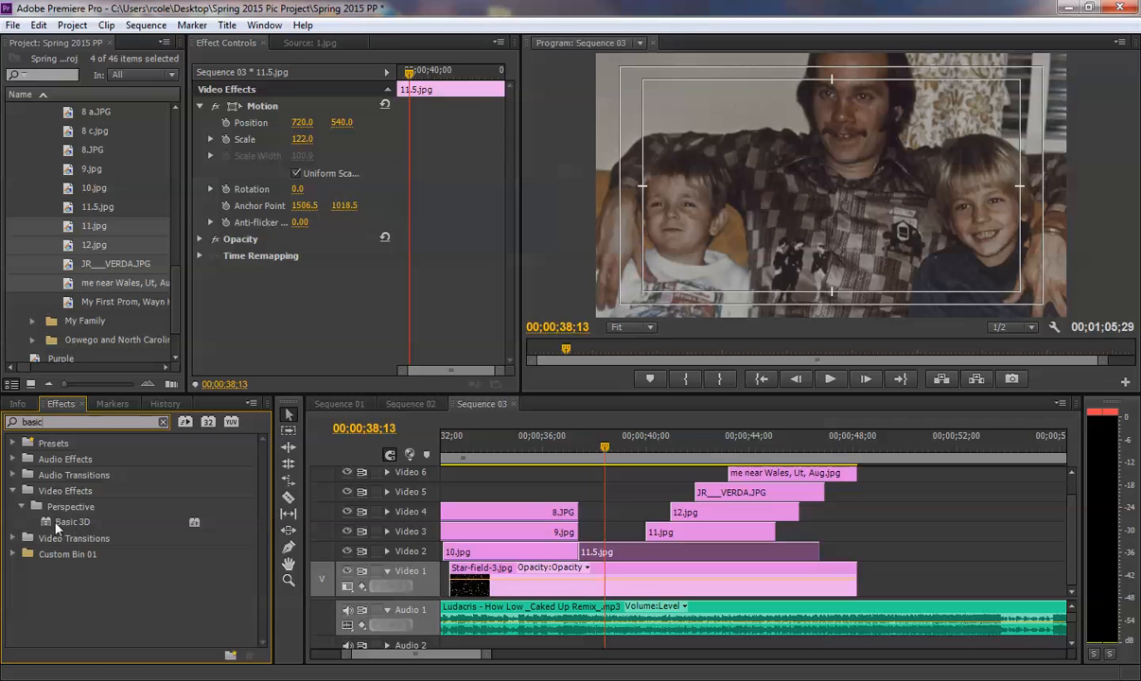
pyautogui.moveTo(55, 523); pyautogui.dragTo(656, 552)
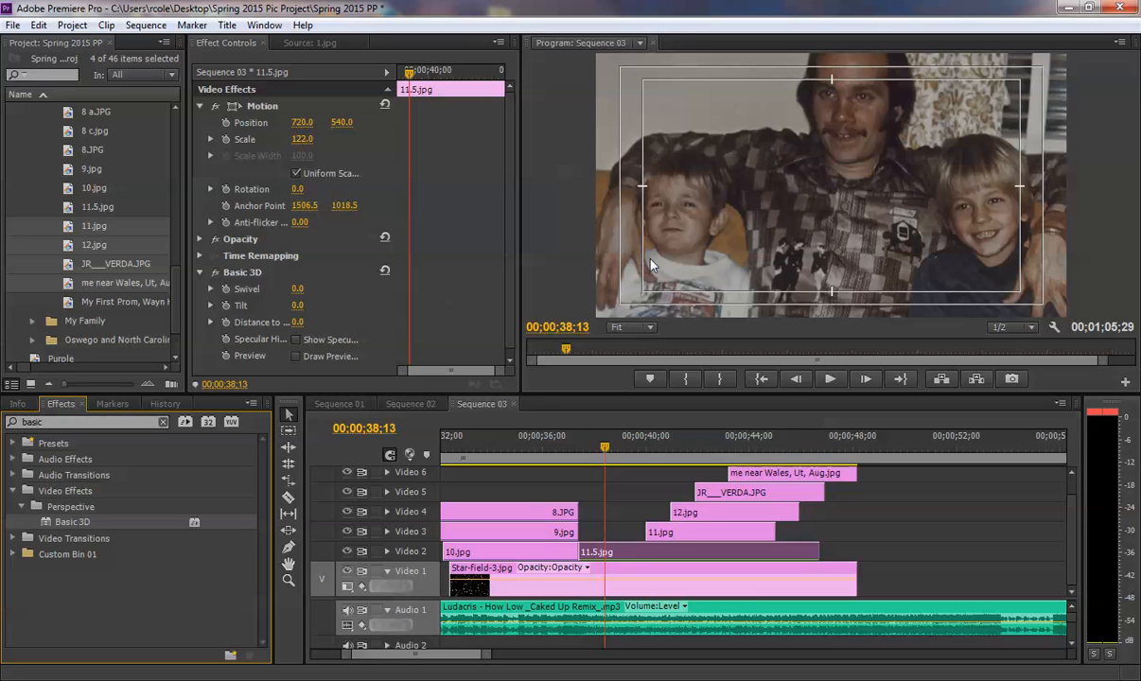
# - Try a Basic 3D swivel of 132° and a trial tilt on 11.5.jpg, undoing each change
pyautogui.scroll(-1, 504, 254)
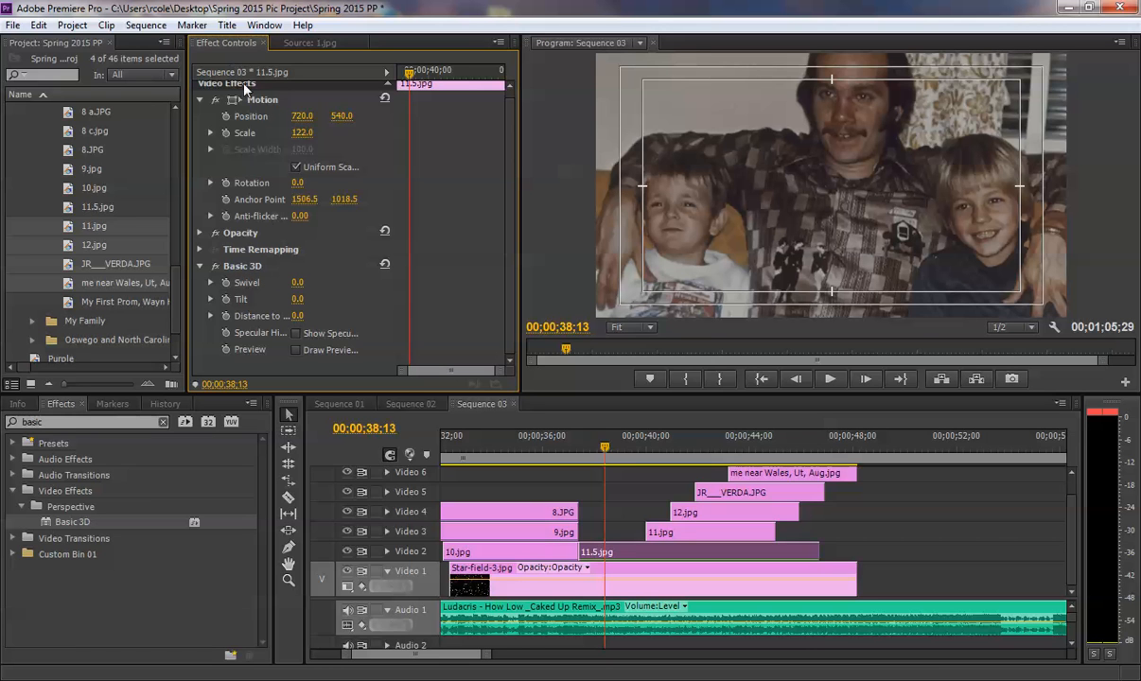
pyautogui.moveTo(297, 282); pyautogui.dragTo(424, 282)
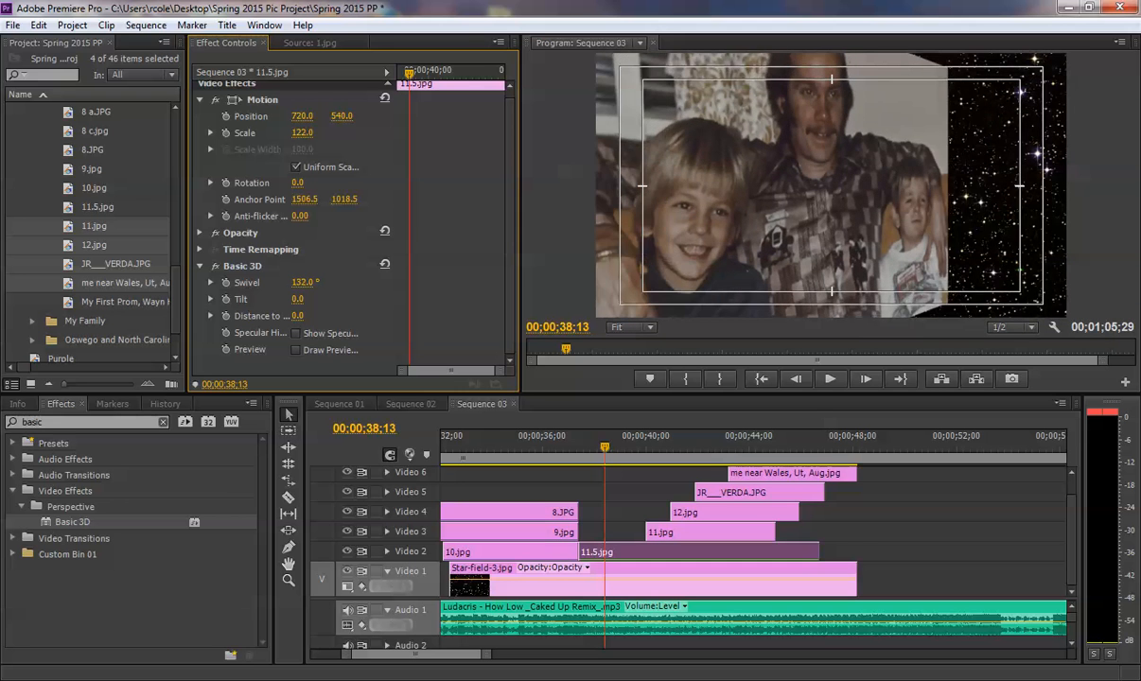
pyautogui.hotkey('ctrl', 'z')
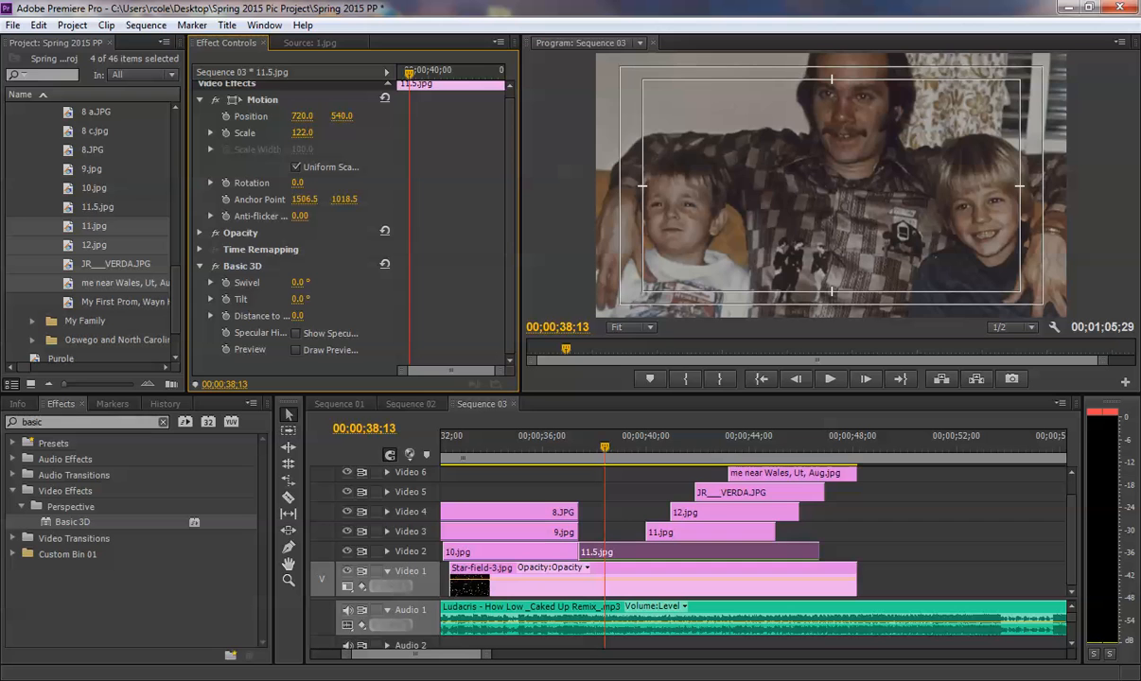
pyautogui.moveTo(295, 298); pyautogui.dragTo(463, 298)
pyautogui.hotkey('ctrl', 'z')
# - Keyframe the Basic 3D tilt of 11.5.jpg from 0.0° at the clip's start to -282.6° at its end, and preview the motion
pyautogui.click(225, 299)
pyautogui.moveTo(409, 299); pyautogui.dragTo(399, 300)
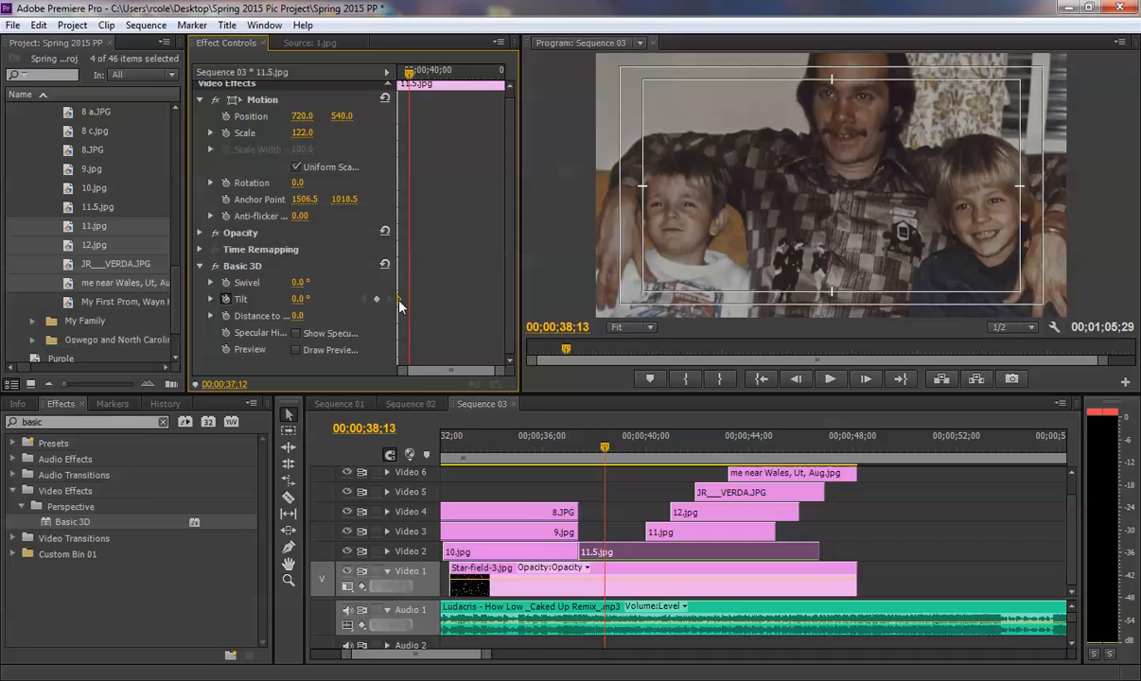
pyautogui.moveTo(410, 76); pyautogui.dragTo(484, 85)
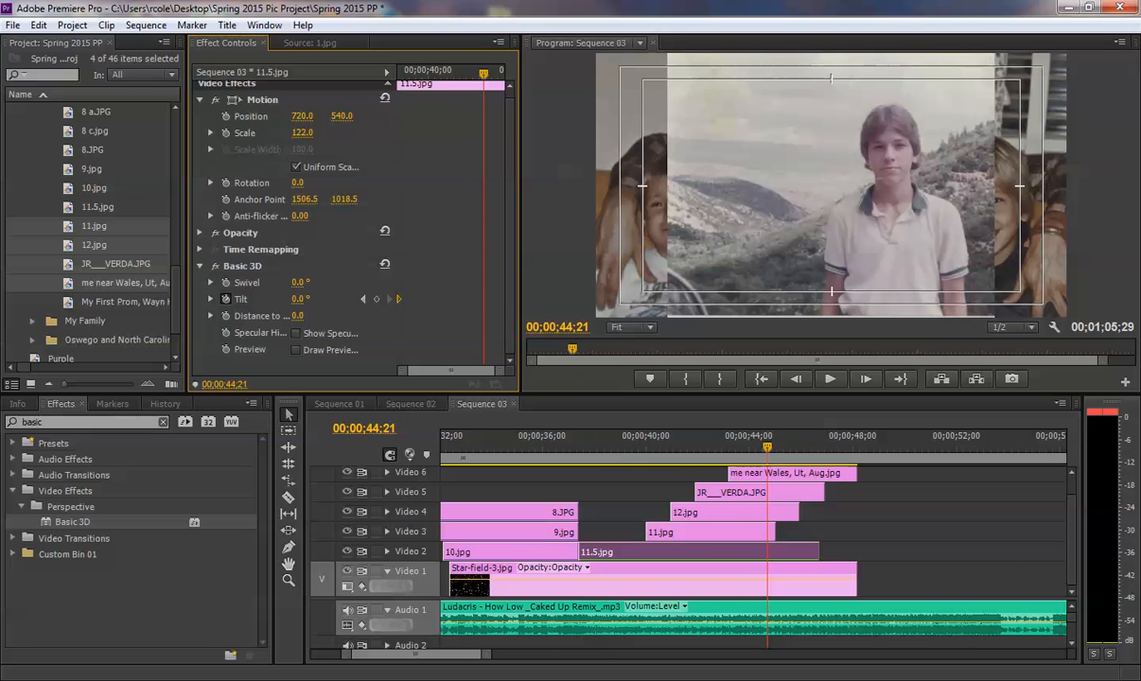
pyautogui.moveTo(299, 299); pyautogui.dragTo(6, 299)
pyautogui.moveTo(480, 302); pyautogui.dragTo(508, 300)
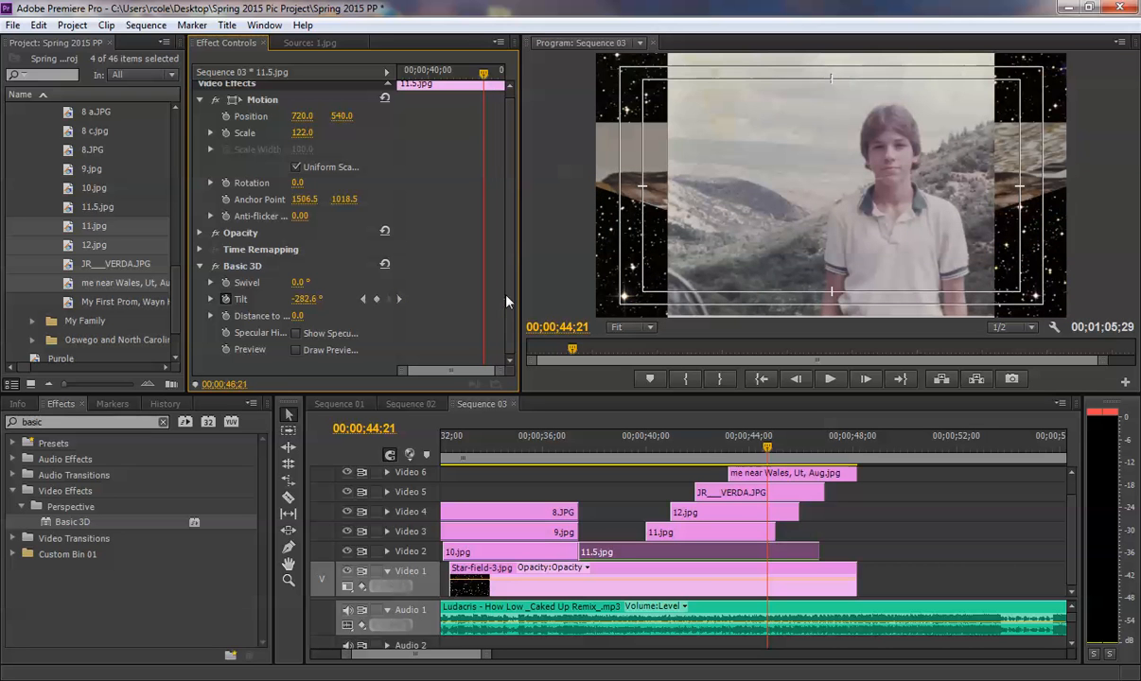
pyautogui.click(427, 76)
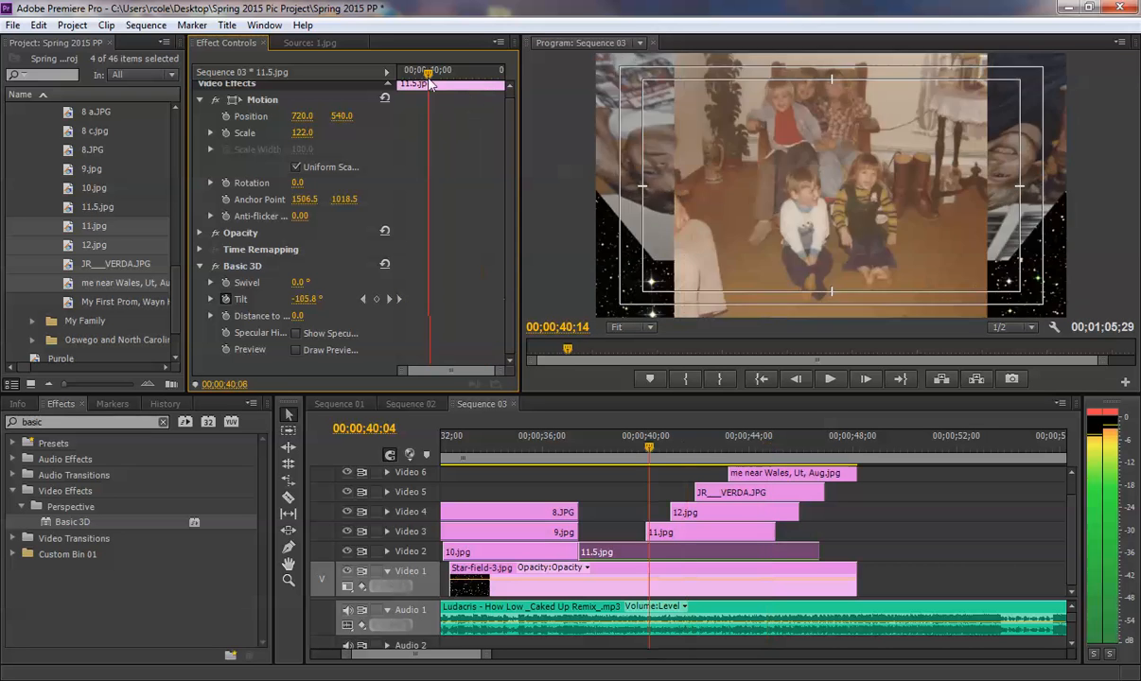
# - Start keyframing the Scale of 11.5.jpg with 122.0 at the clip's start, and scrub on to 00;00;43;17
pyautogui.moveTo(430, 85); pyautogui.dragTo(411, 84)
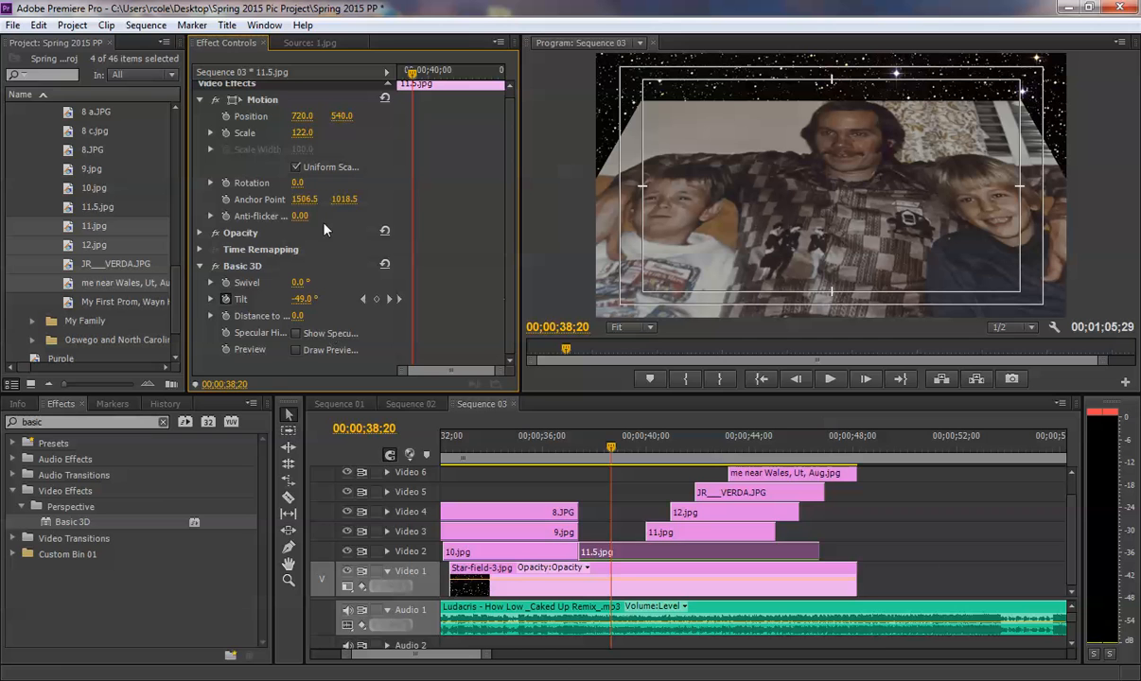
pyautogui.click(226, 132)
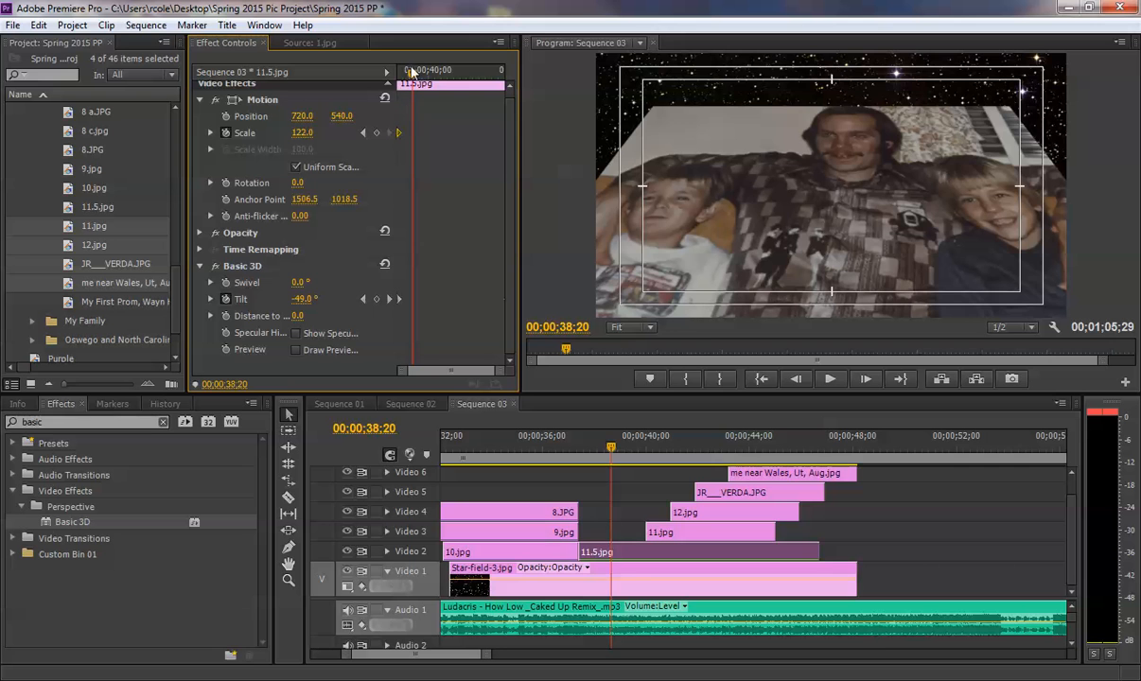
pyautogui.moveTo(413, 73); pyautogui.dragTo(471, 78)
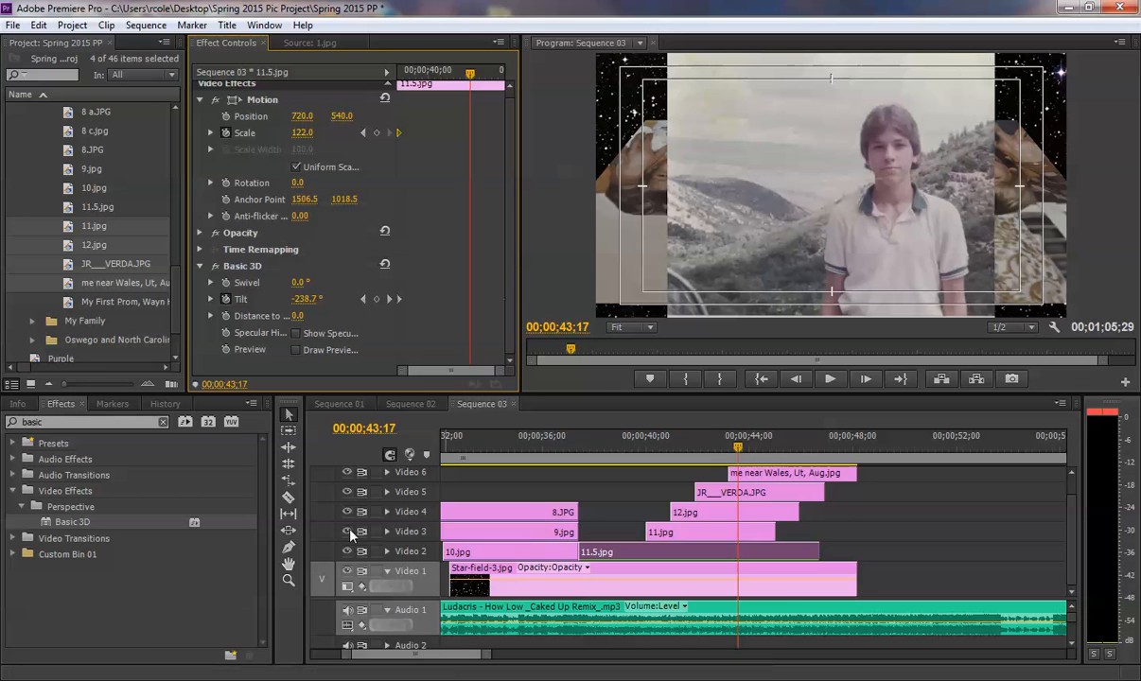
# - Hide Video 3 through Video 6 and scrub through the tilt of 11.5.jpg on its own
pyautogui.click(349, 491)
pyautogui.click(347, 473)
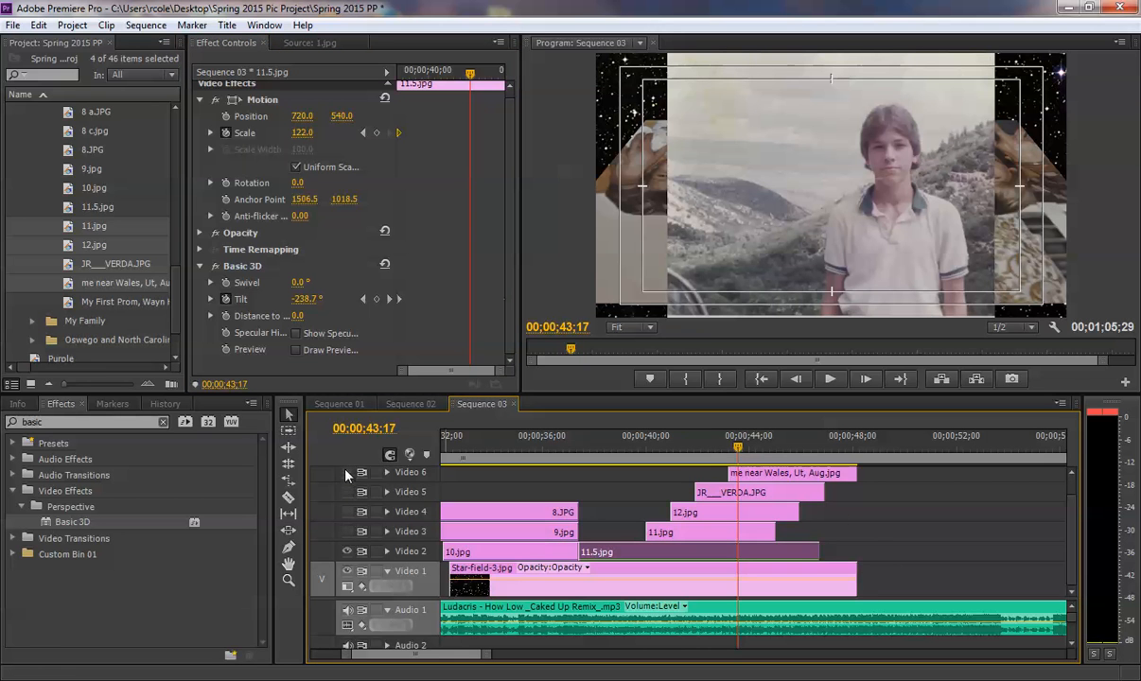
pyautogui.click(840, 541)
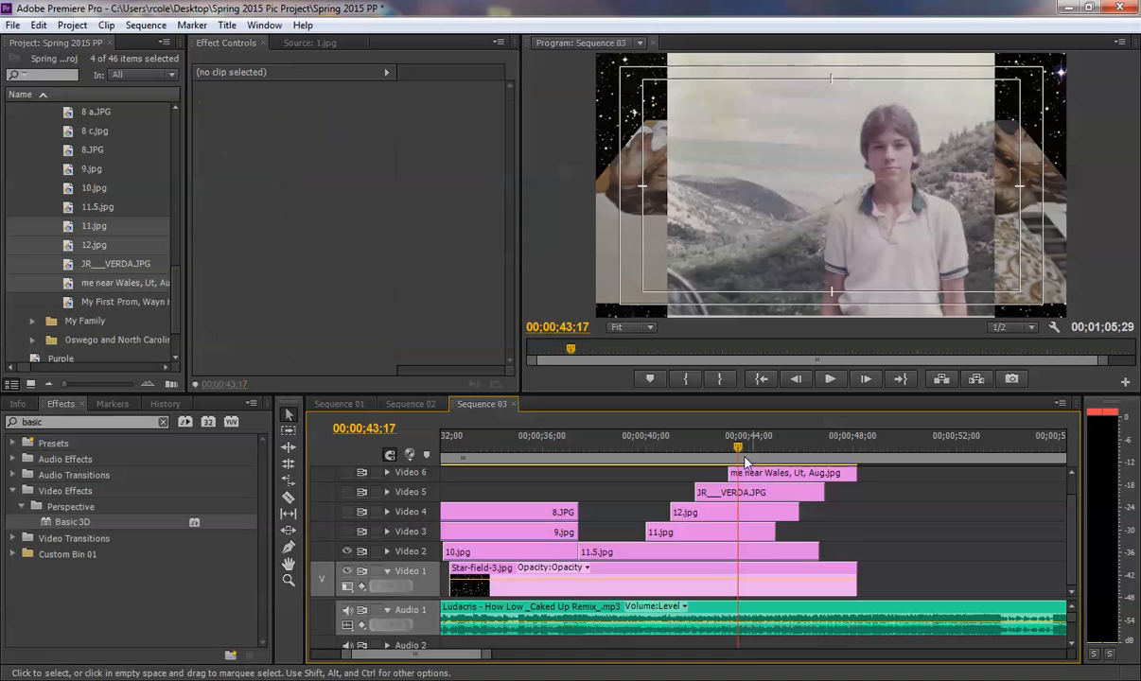
pyautogui.moveTo(705, 441)
pyautogui.mouseDown()
pyautogui.moveTo(715, 441)
pyautogui.moveTo(689, 442)
pyautogui.moveTo(739, 442)
pyautogui.moveTo(698, 442)
pyautogui.mouseUp()
pyautogui.moveTo(1072, 556)
pyautogui.mouseDown()
pyautogui.moveTo(1072, 531)
pyautogui.moveTo(1072, 552)
pyautogui.mouseUp()
pyautogui.moveTo(662, 444); pyautogui.dragTo(621, 447)
pyautogui.click(1068, 8)
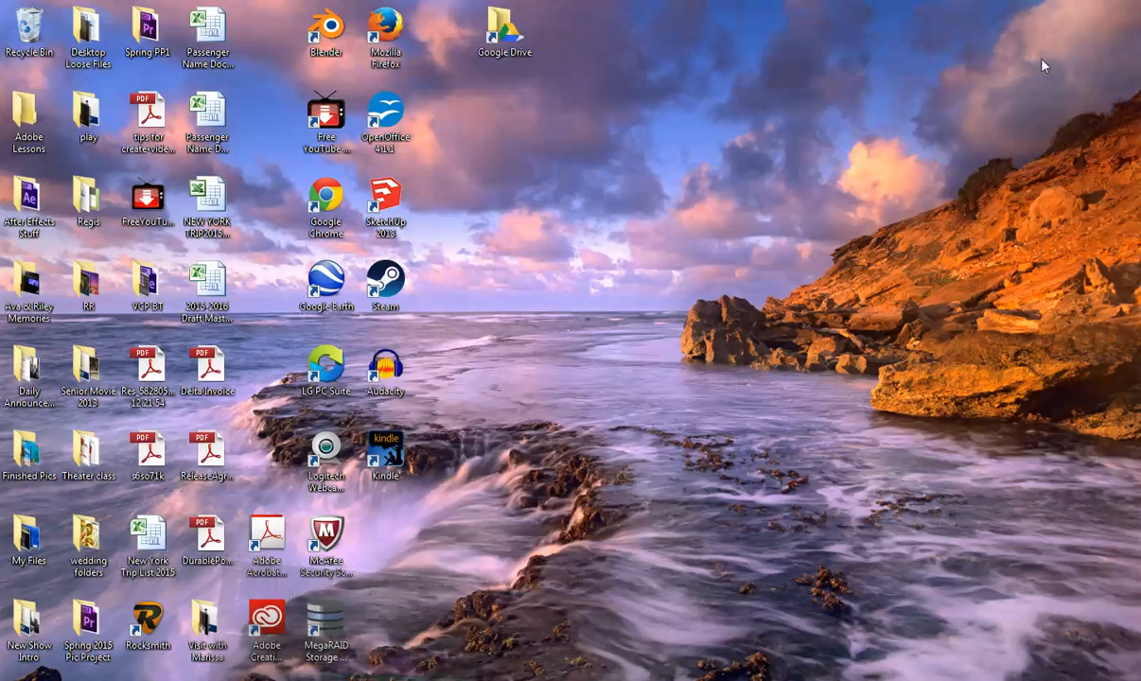
pyautogui.click(338, 677)
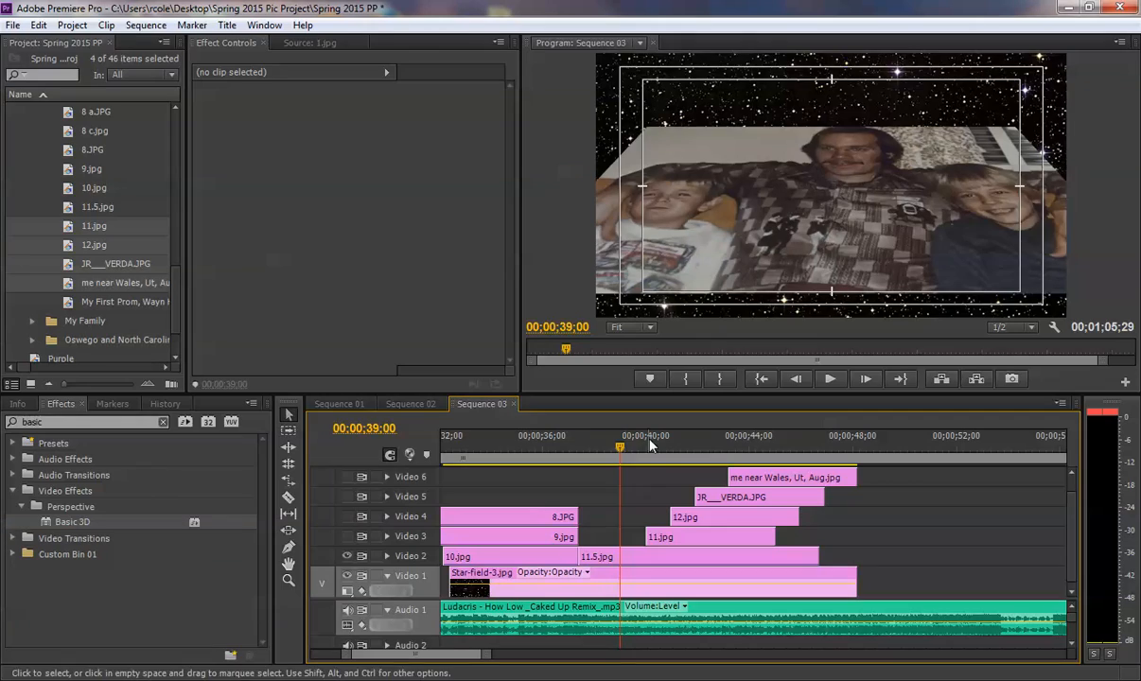
pyautogui.moveTo(622, 447)
pyautogui.mouseDown()
pyautogui.moveTo(756, 449)
pyautogui.moveTo(629, 449)
pyautogui.mouseUp()
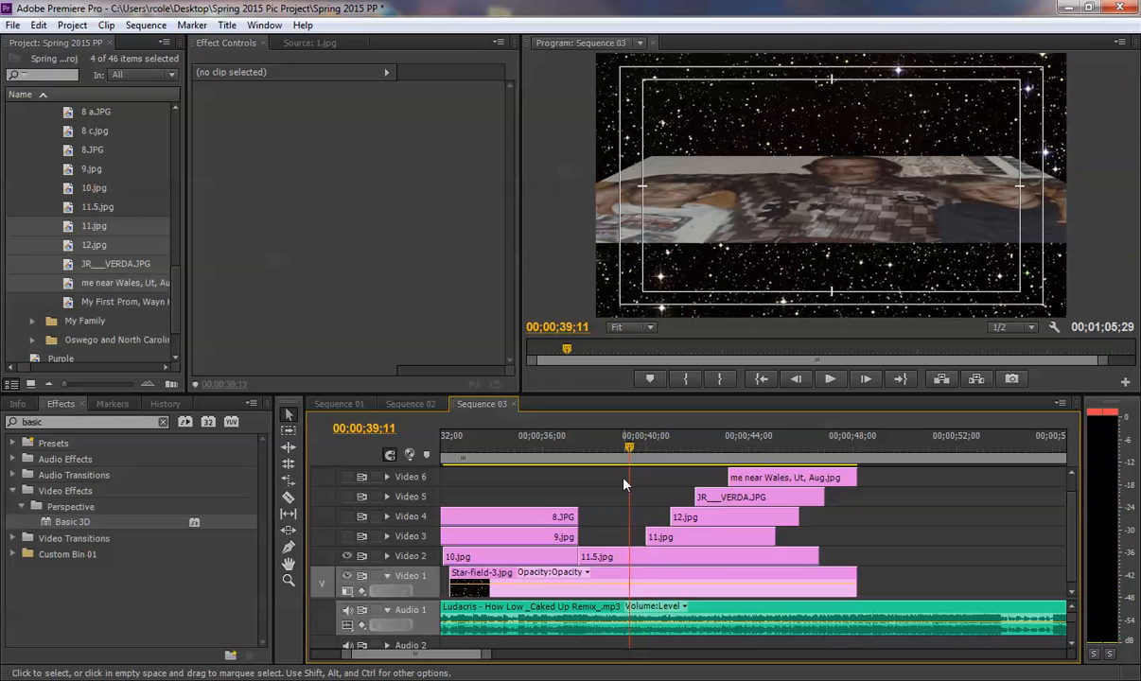
# - Keyframe the Scale of 11.5.jpg to 7.0 at the clip's end and preview it from just before the clip
pyautogui.click(624, 560)
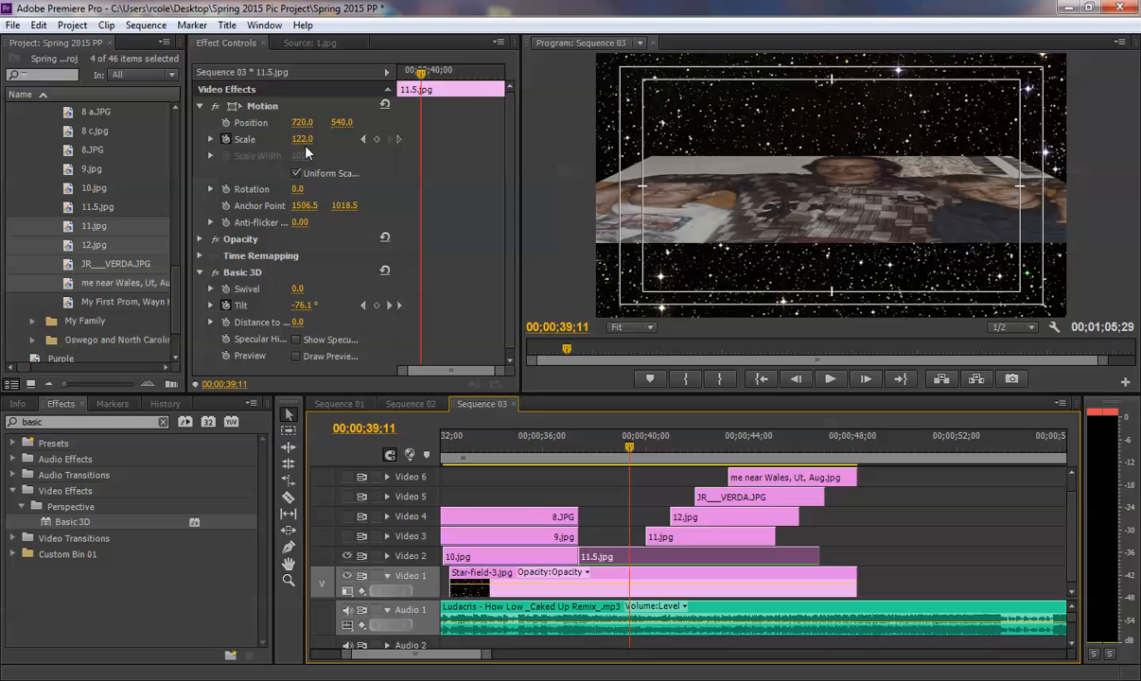
pyautogui.moveTo(421, 72); pyautogui.dragTo(473, 83)
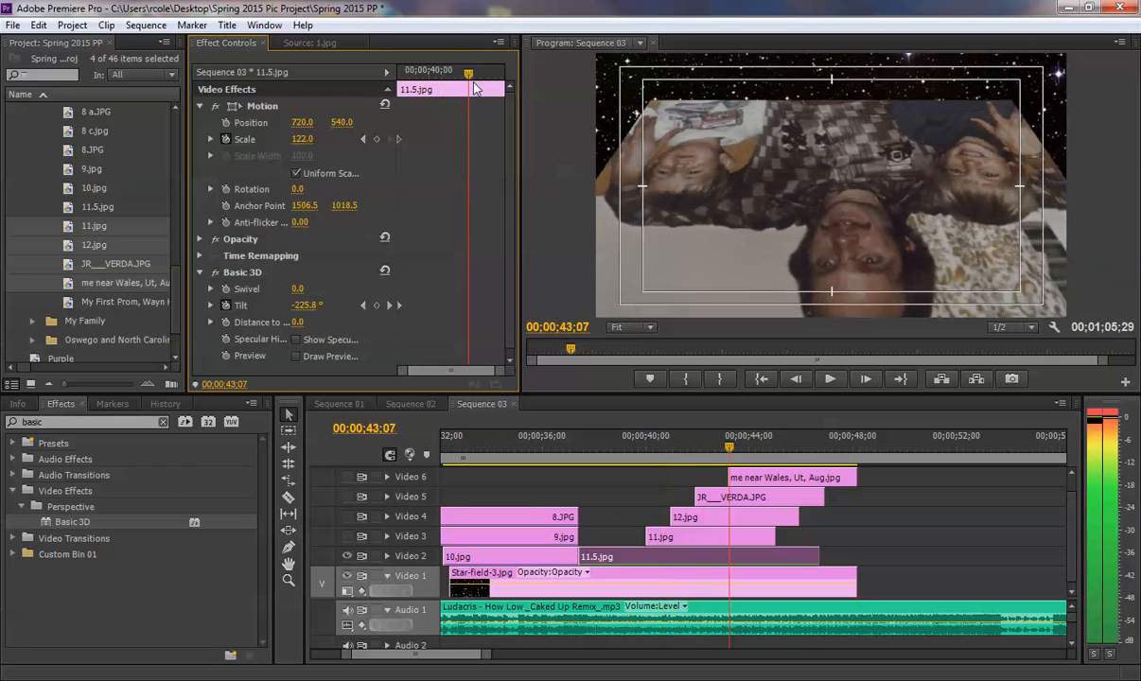
pyautogui.moveTo(308, 141); pyautogui.dragTo(275, 131)
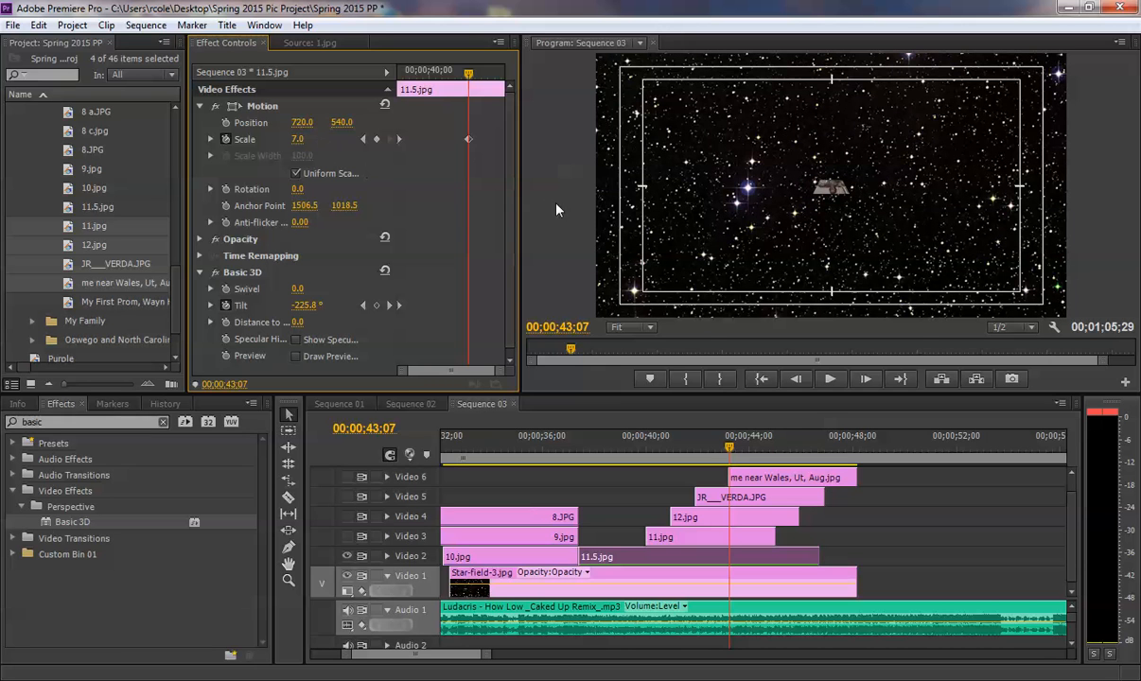
pyautogui.moveTo(469, 139); pyautogui.dragTo(593, 139)
pyautogui.moveTo(586, 452); pyautogui.dragTo(564, 452)
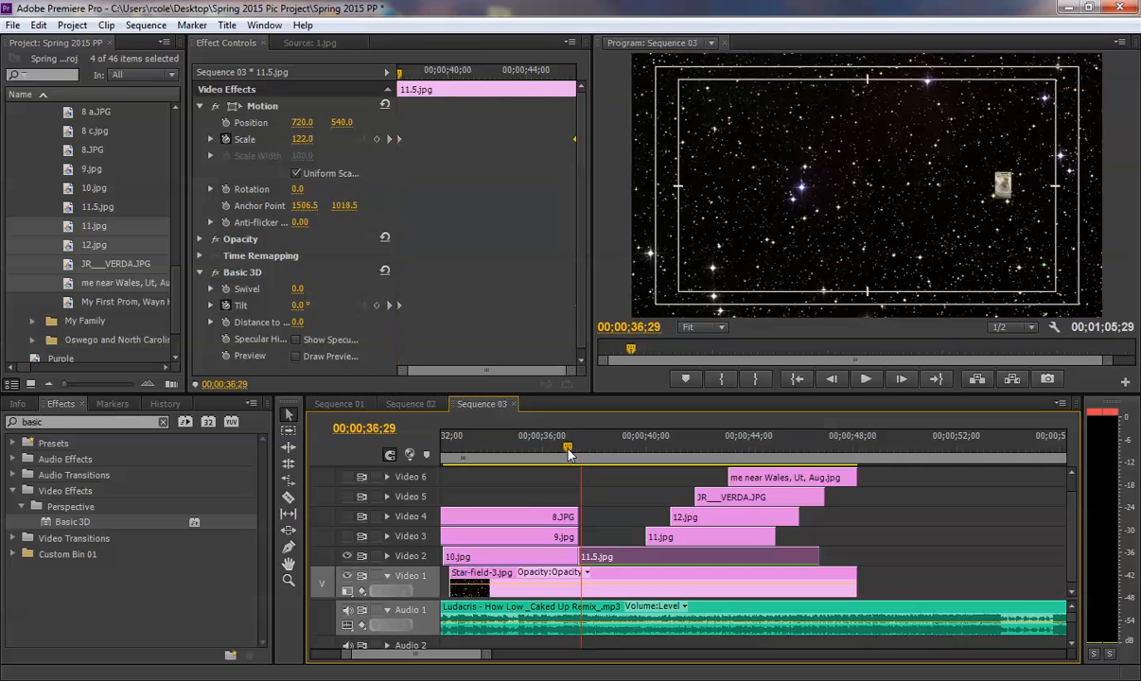
pyautogui.press('space')
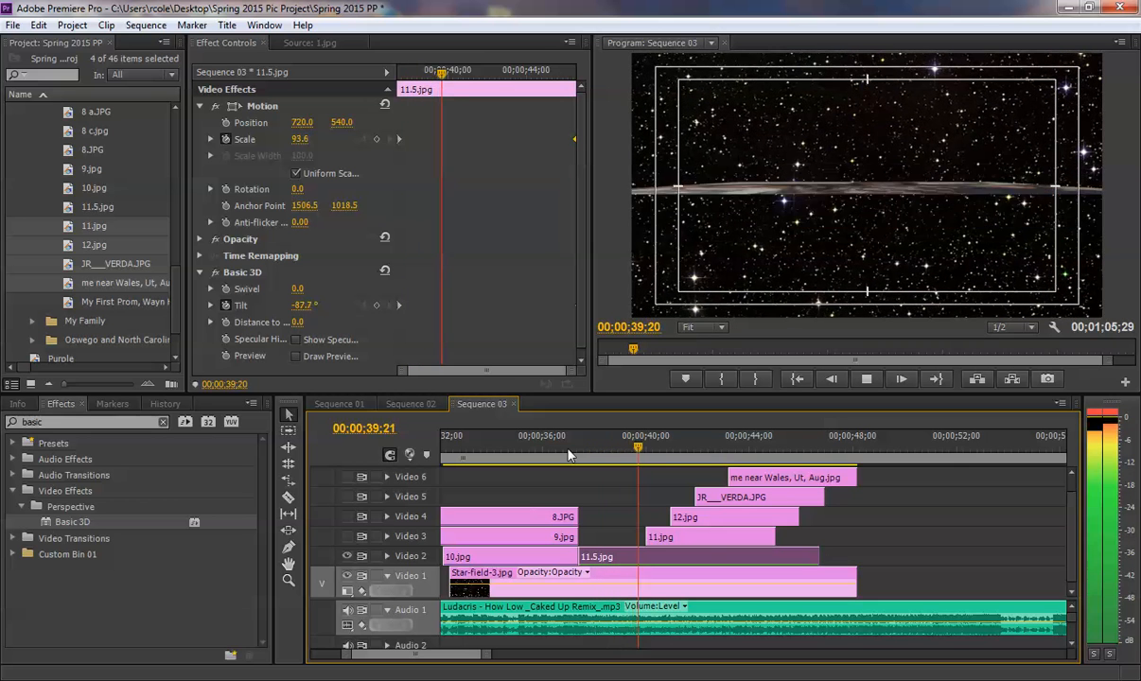
pyautogui.moveTo(568, 455); pyautogui.dragTo(558, 455)
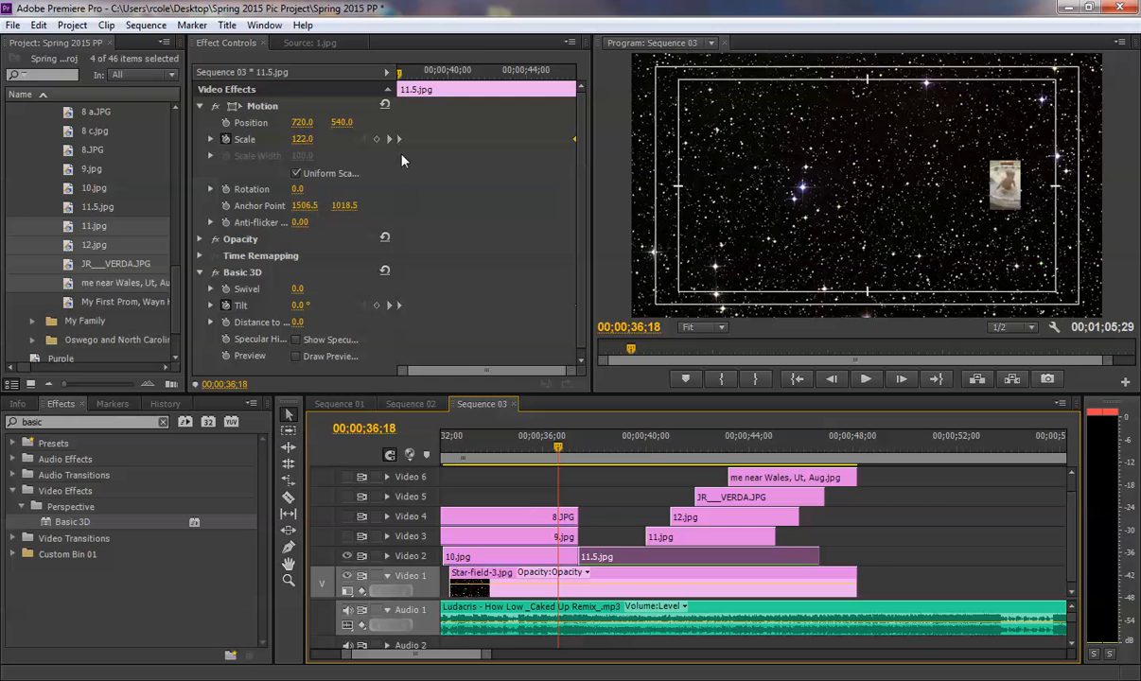
pyautogui.press('space')
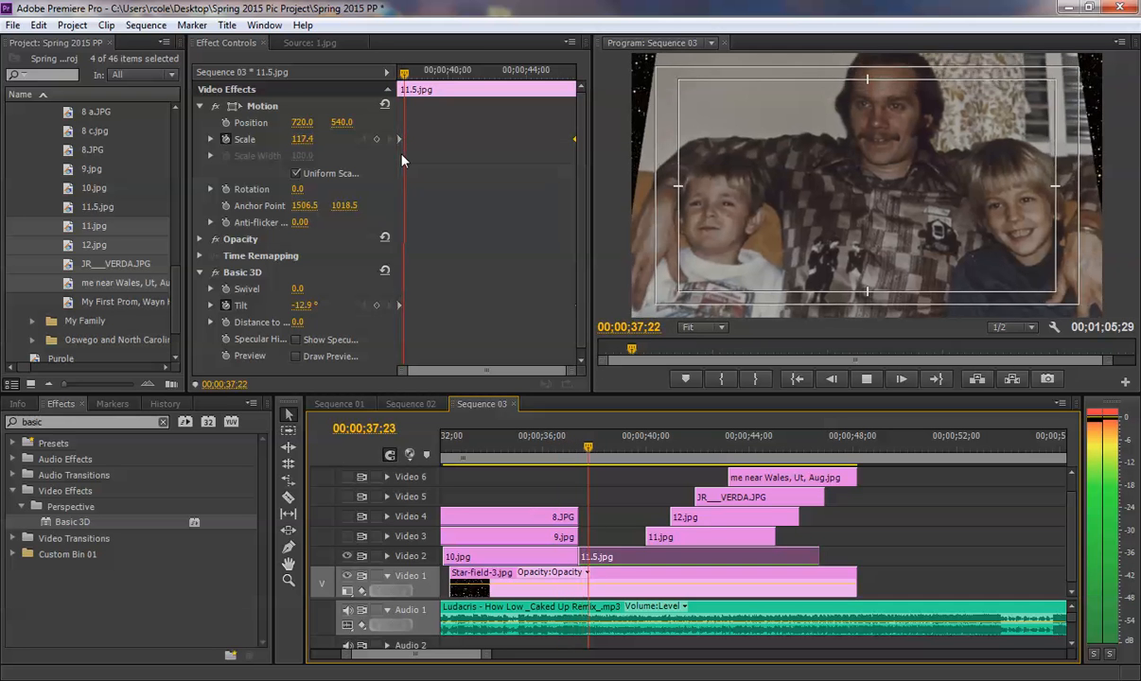
# - Move the first Scale keyframe of 11.5.jpg to 00;00;37;20 and replay the start of the clip
pyautogui.moveTo(488, 655); pyautogui.dragTo(448, 660)
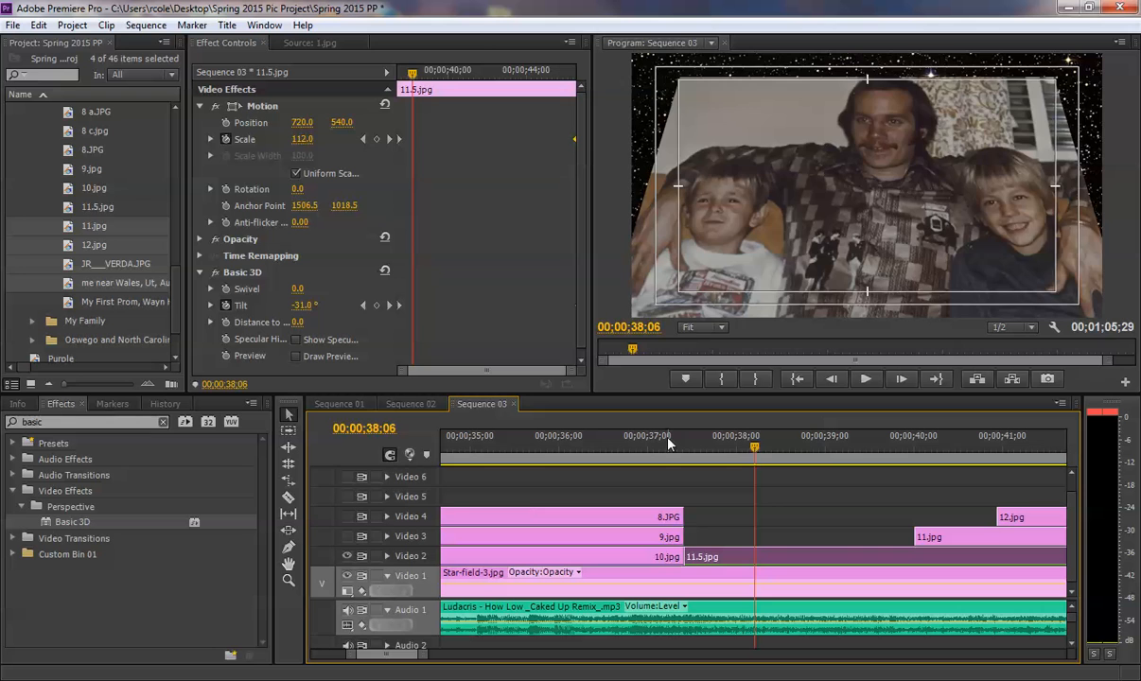
pyautogui.moveTo(668, 440); pyautogui.dragTo(707, 440)
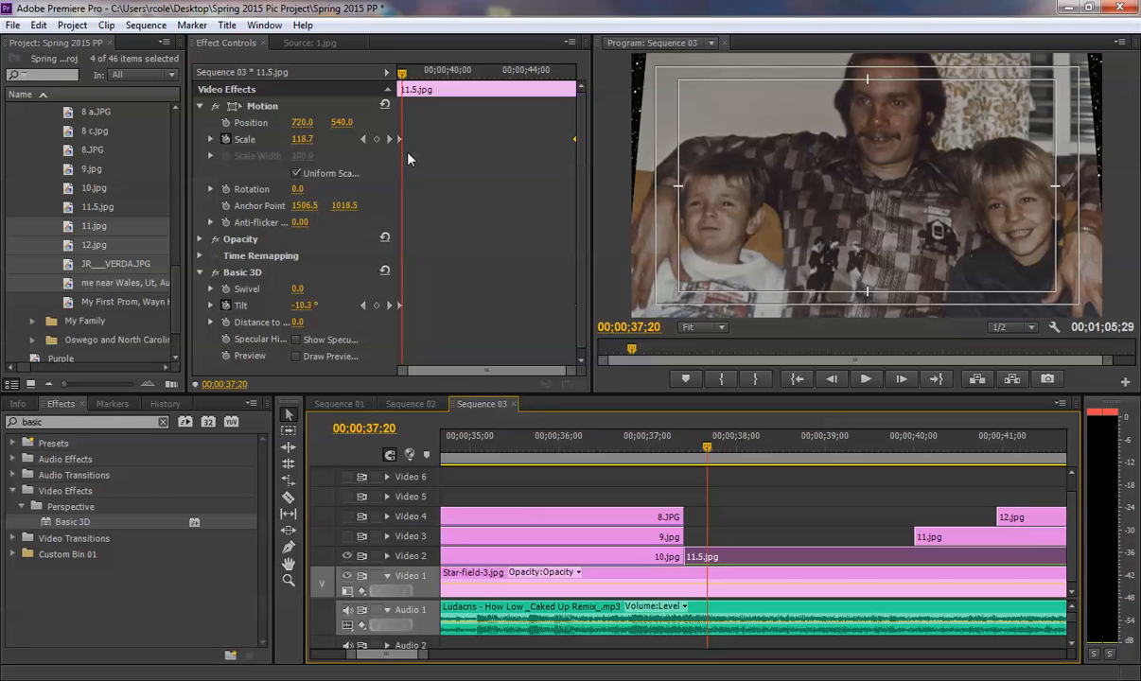
pyautogui.moveTo(398, 141); pyautogui.dragTo(402, 142)
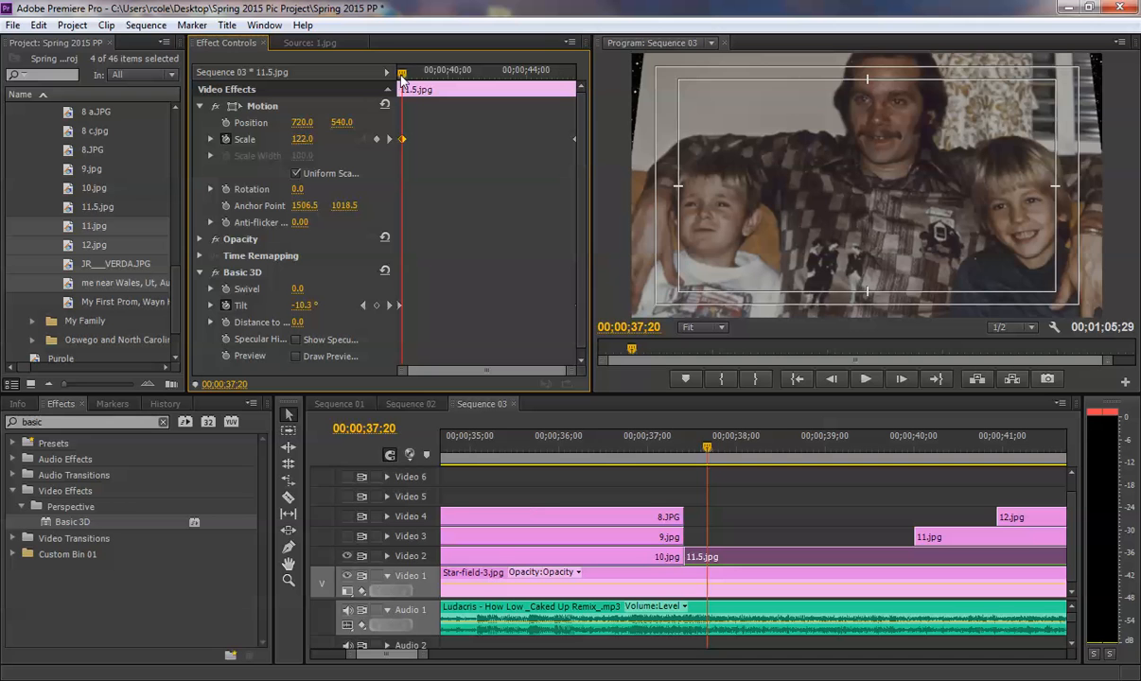
pyautogui.moveTo(402, 74); pyautogui.dragTo(392, 75)
pyautogui.press('space')
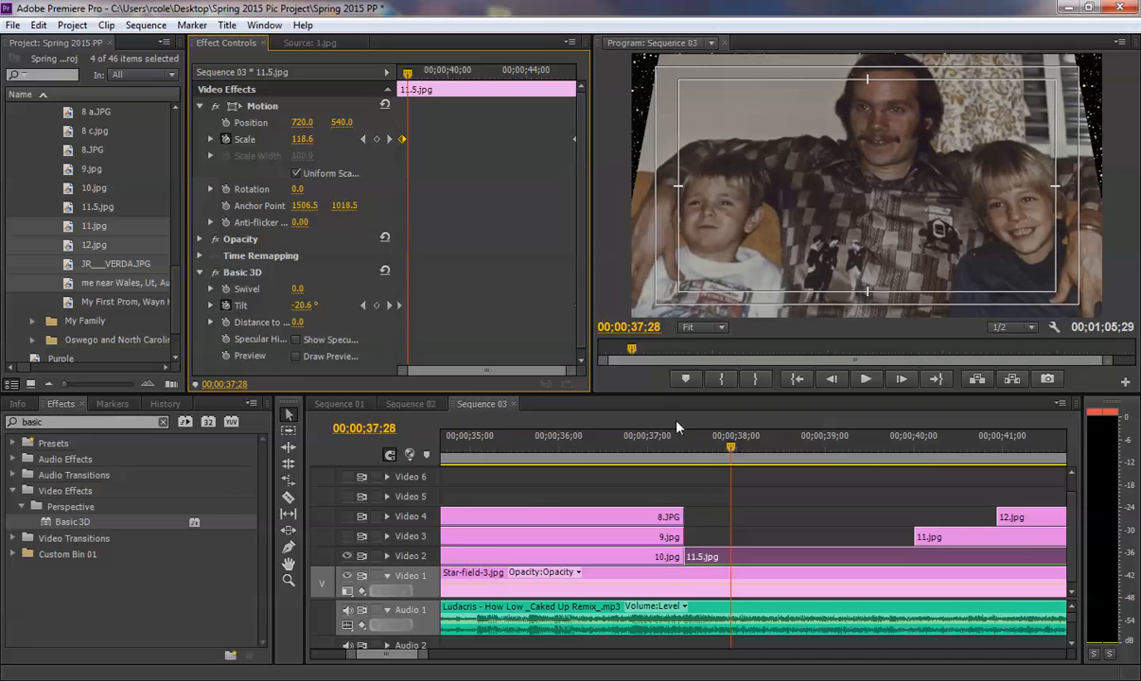
pyautogui.click(666, 443)
pyautogui.press('space')
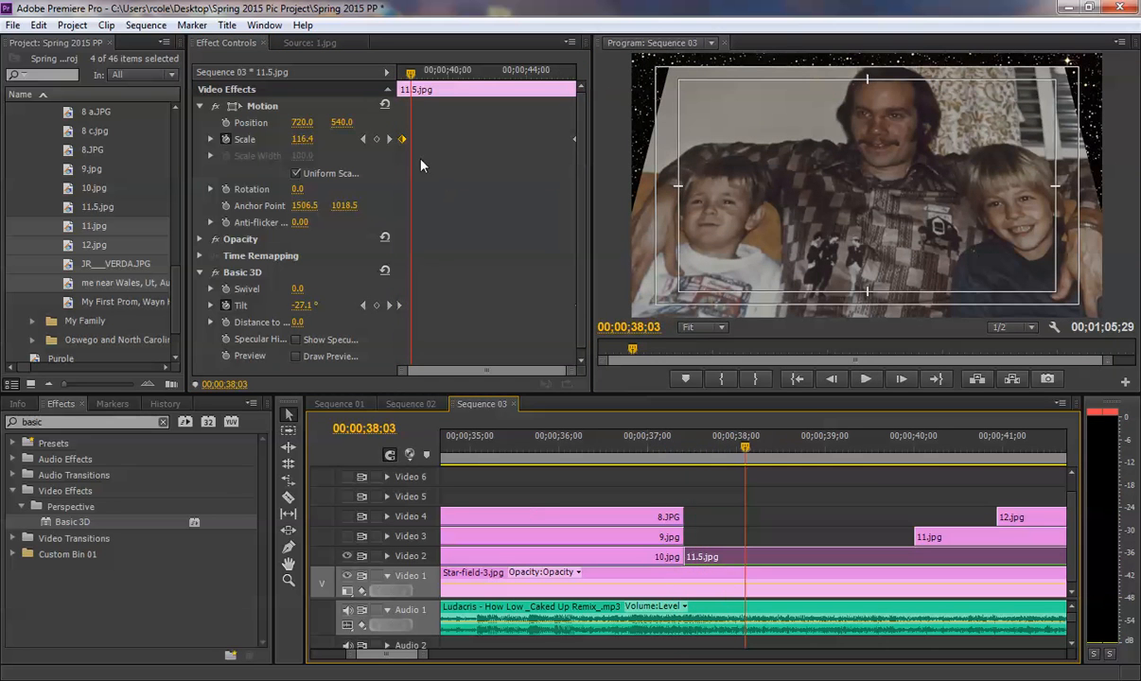
# - Shift the first Scale keyframe of 11.5.jpg slightly past 00;00;37;20 and preview the transition from 10.jpg
pyautogui.moveTo(407, 74); pyautogui.dragTo(392, 93)
pyautogui.moveTo(403, 140); pyautogui.dragTo(405, 142)
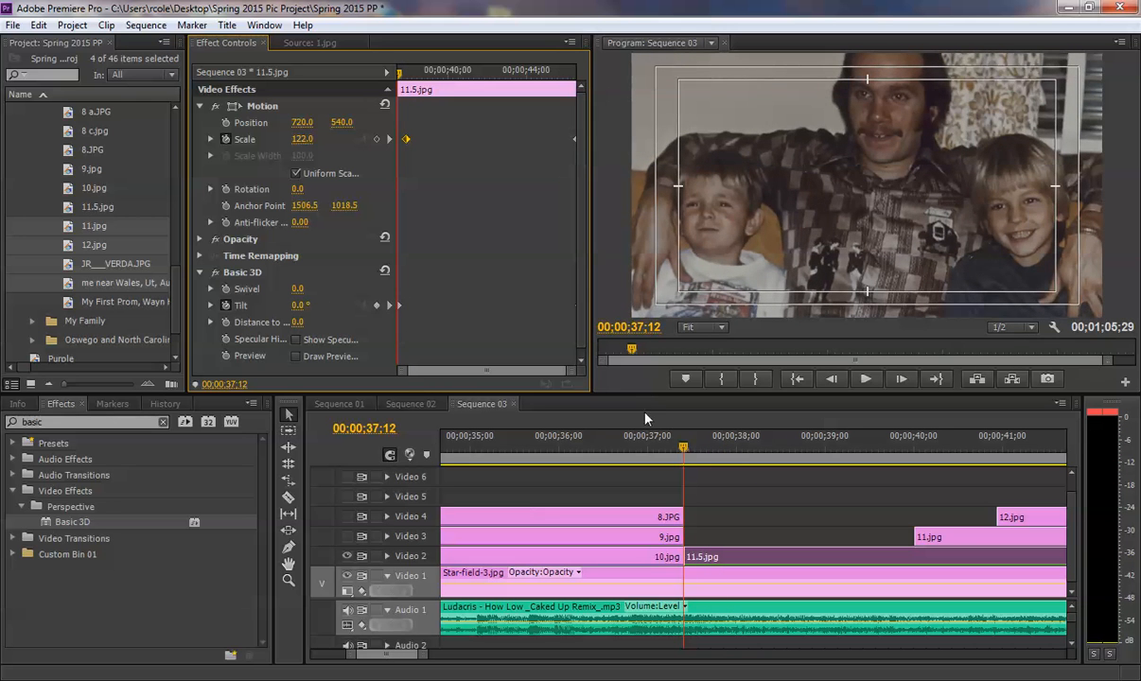
pyautogui.click(649, 449)
pyautogui.press('space')
pyautogui.press('space')
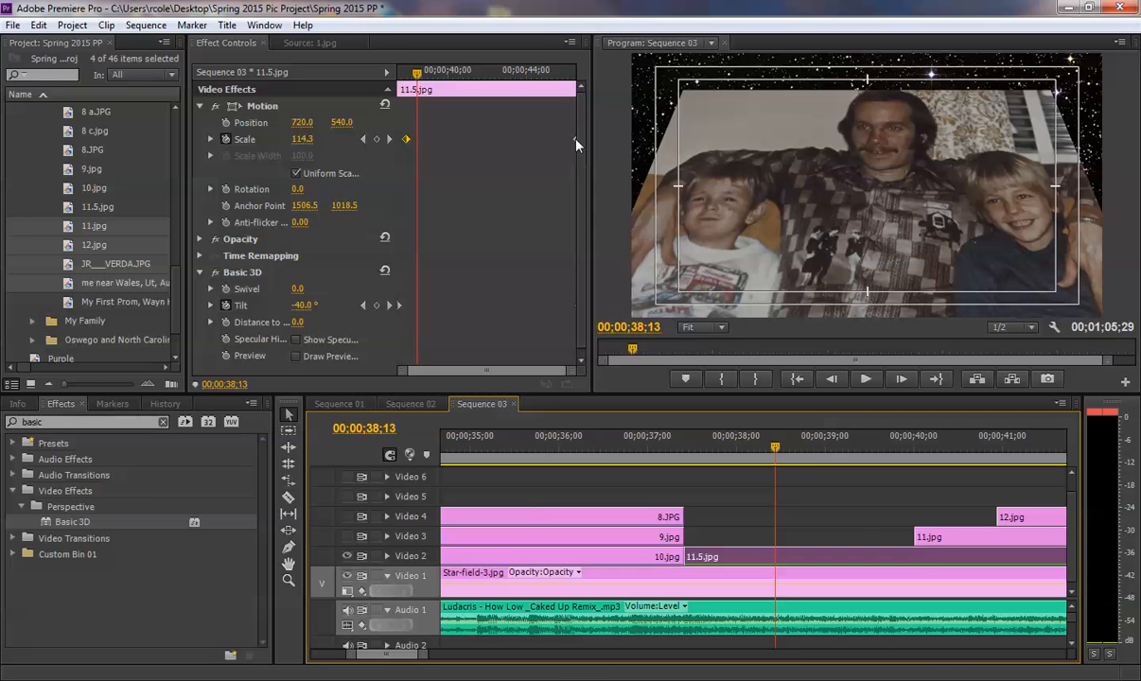
pyautogui.rightClick(407, 140)
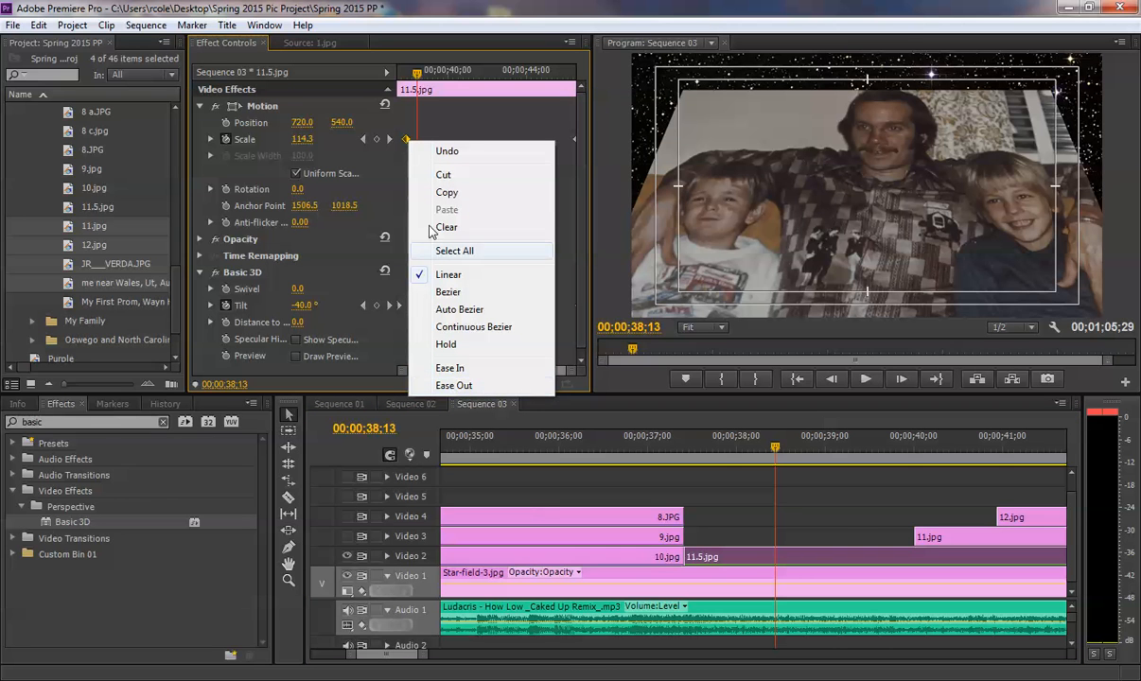
pyautogui.click(405, 142)
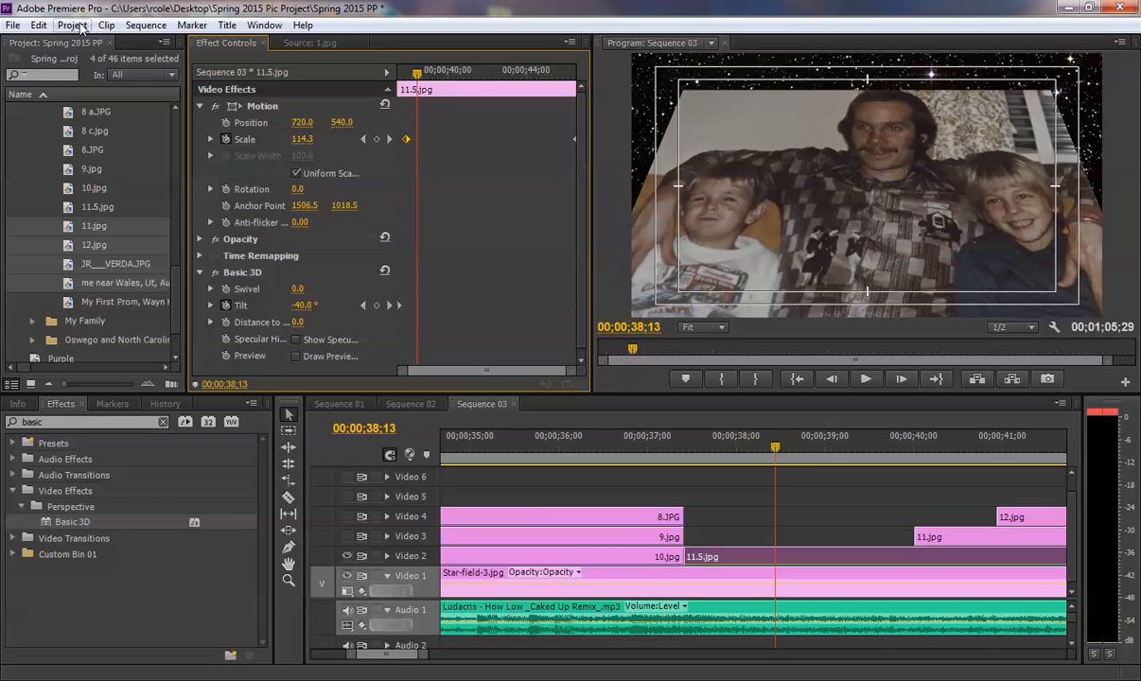
pyautogui.click(143, 26)
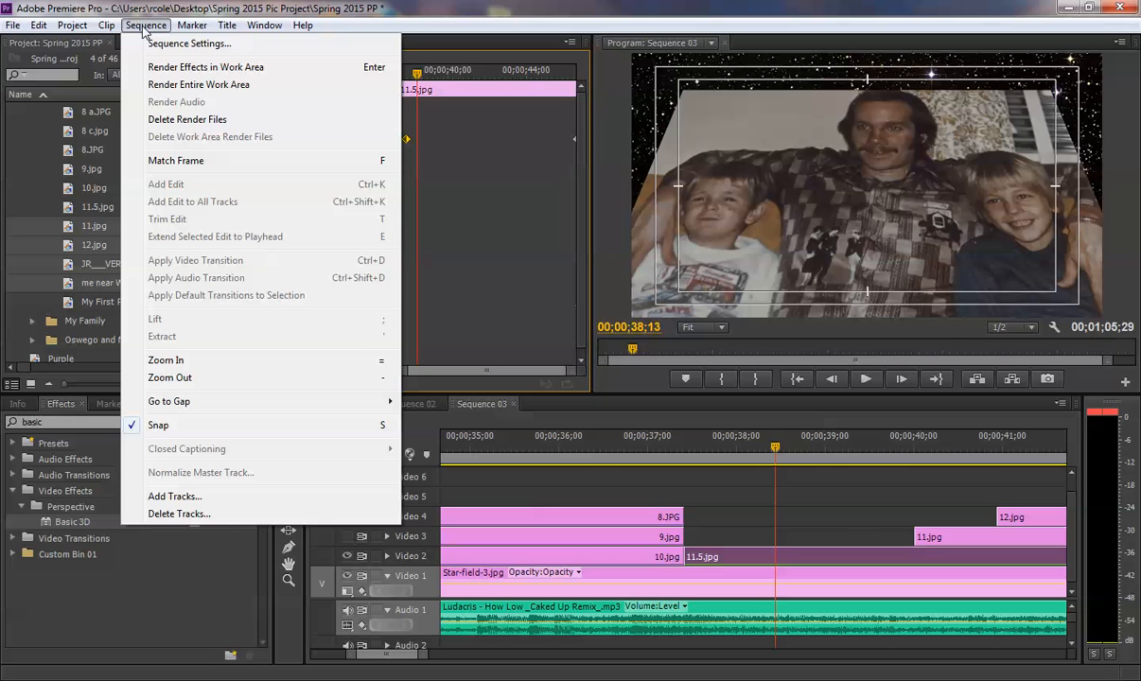
pyautogui.moveTo(109, 28)
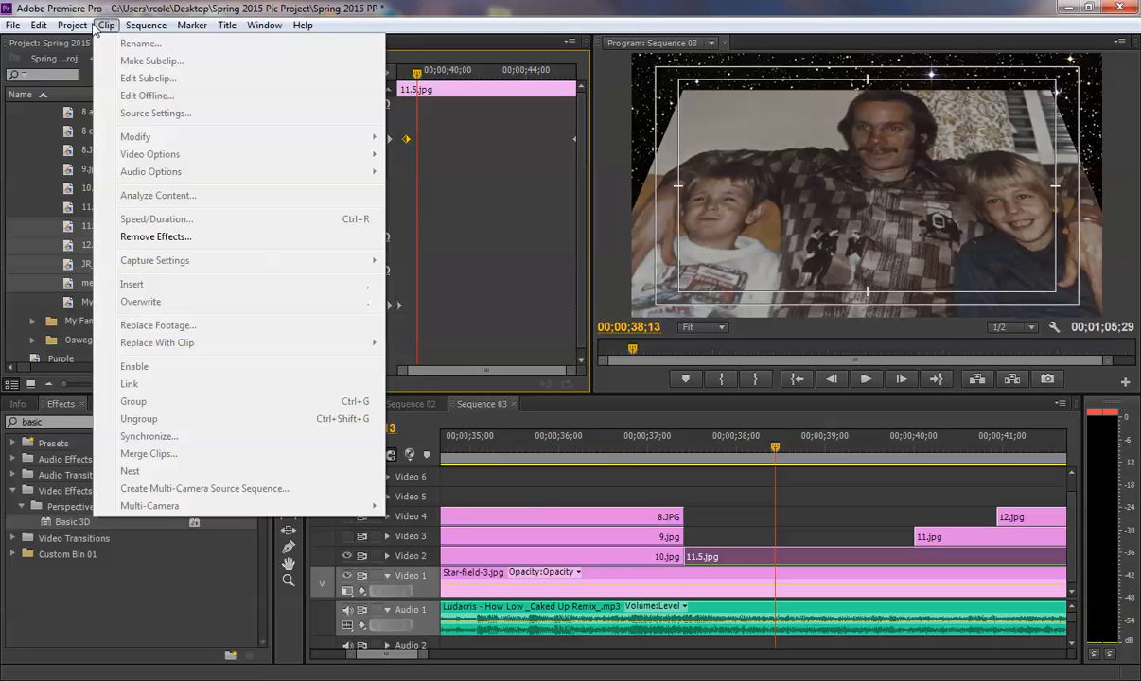
pyautogui.moveTo(203, 30)
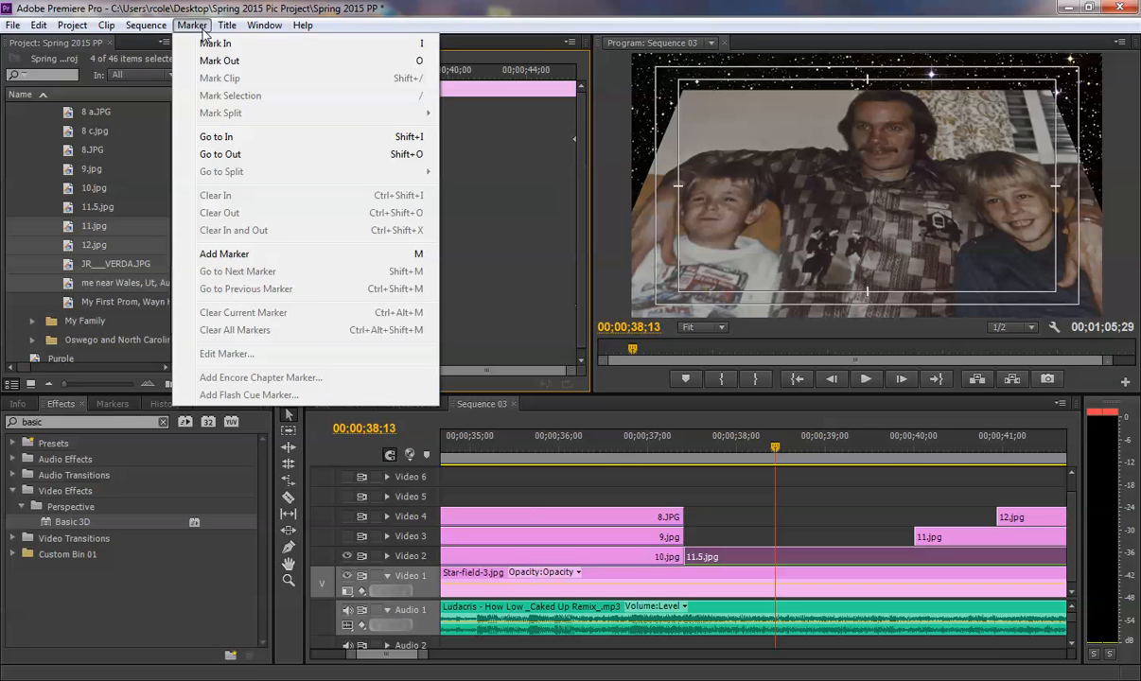
pyautogui.moveTo(163, 32)
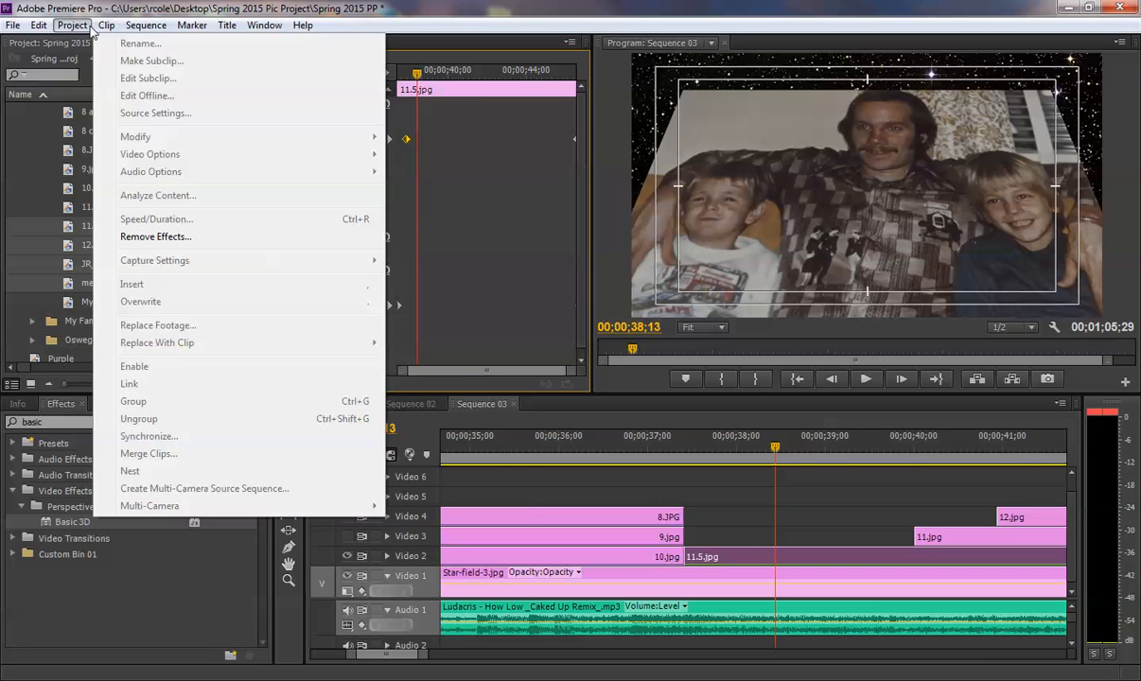
pyautogui.moveTo(74, 25)
pyautogui.moveTo(38, 31)
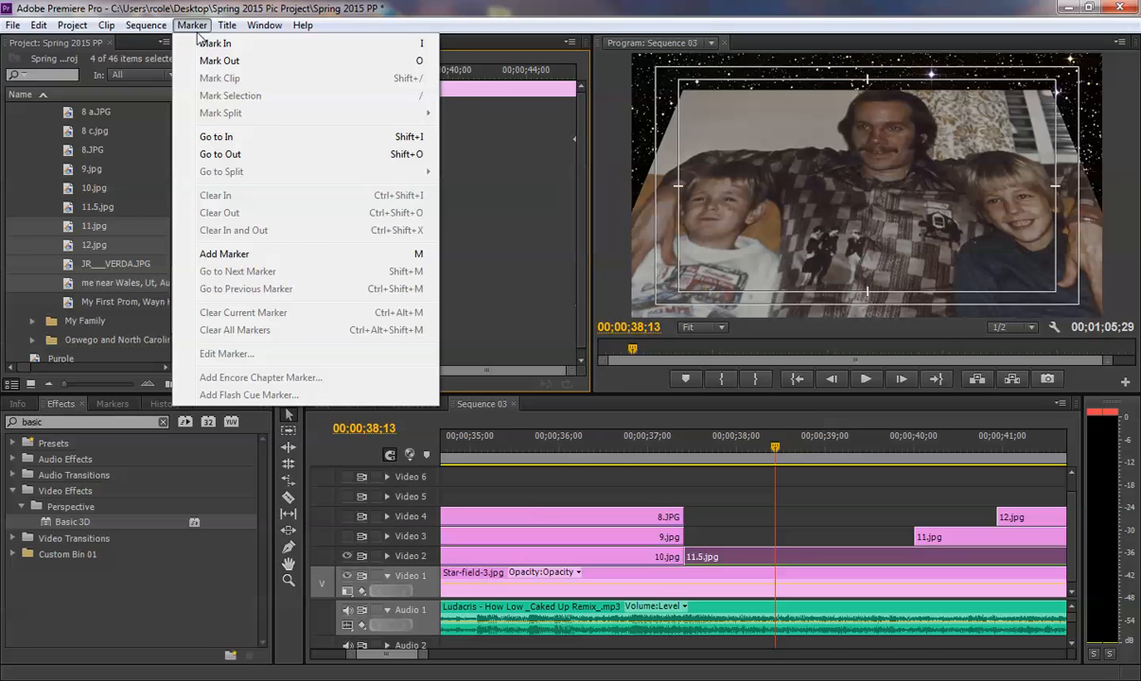
pyautogui.moveTo(264, 34)
pyautogui.click(461, 301)
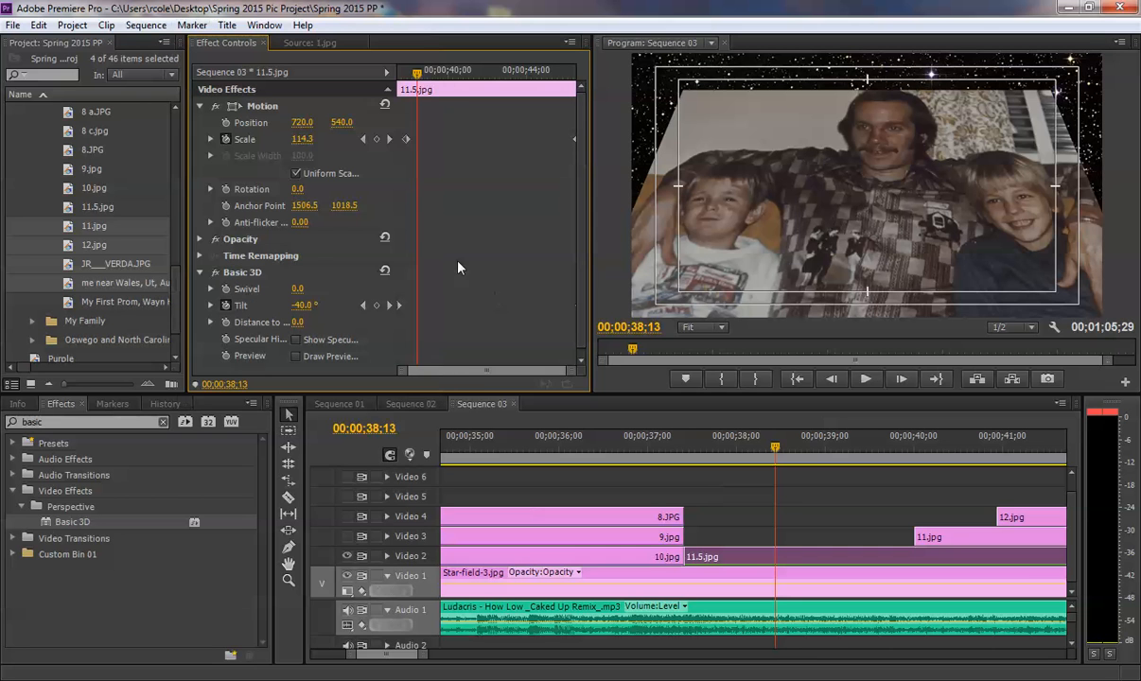
# - Apply Ease Out to the first Scale keyframe of 11.5.jpg, preview it, and move that keyframe to 00;00;38;04
pyautogui.rightClick(407, 140)
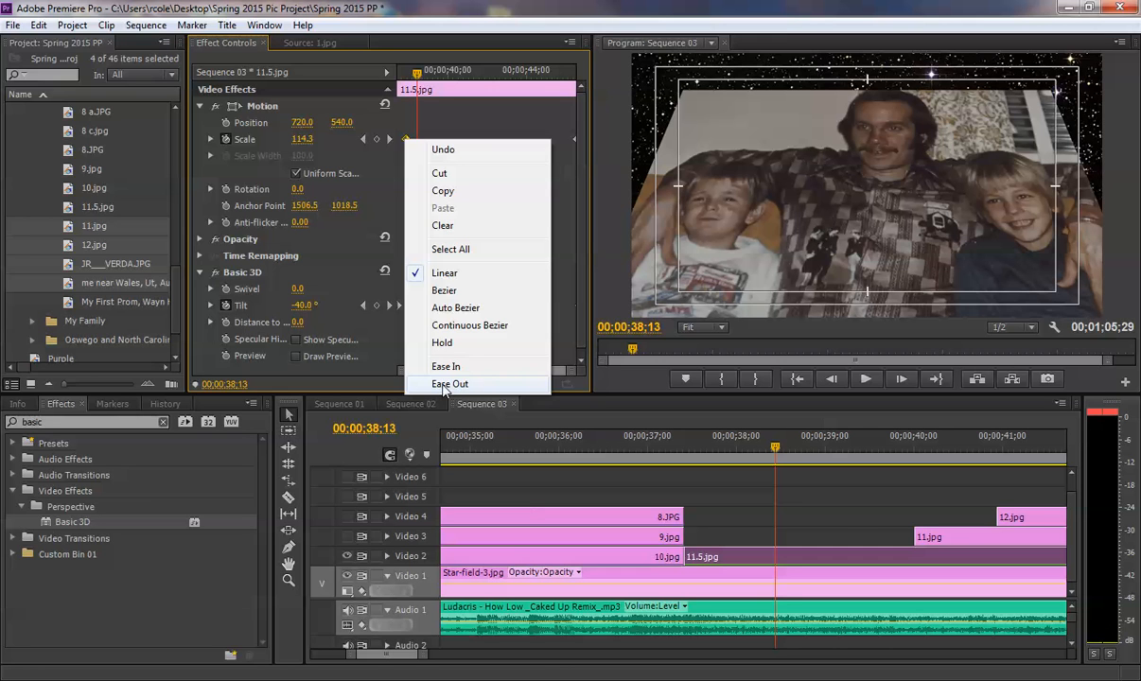
pyautogui.click(443, 384)
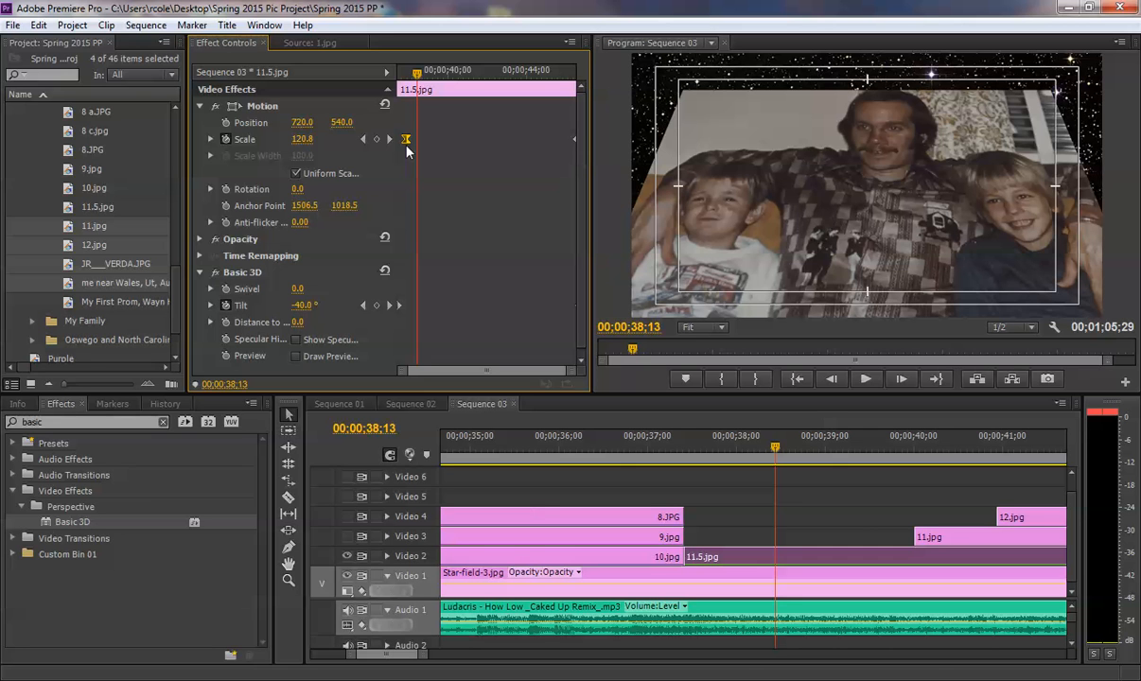
pyautogui.click(410, 74)
pyautogui.moveTo(410, 75); pyautogui.dragTo(386, 76)
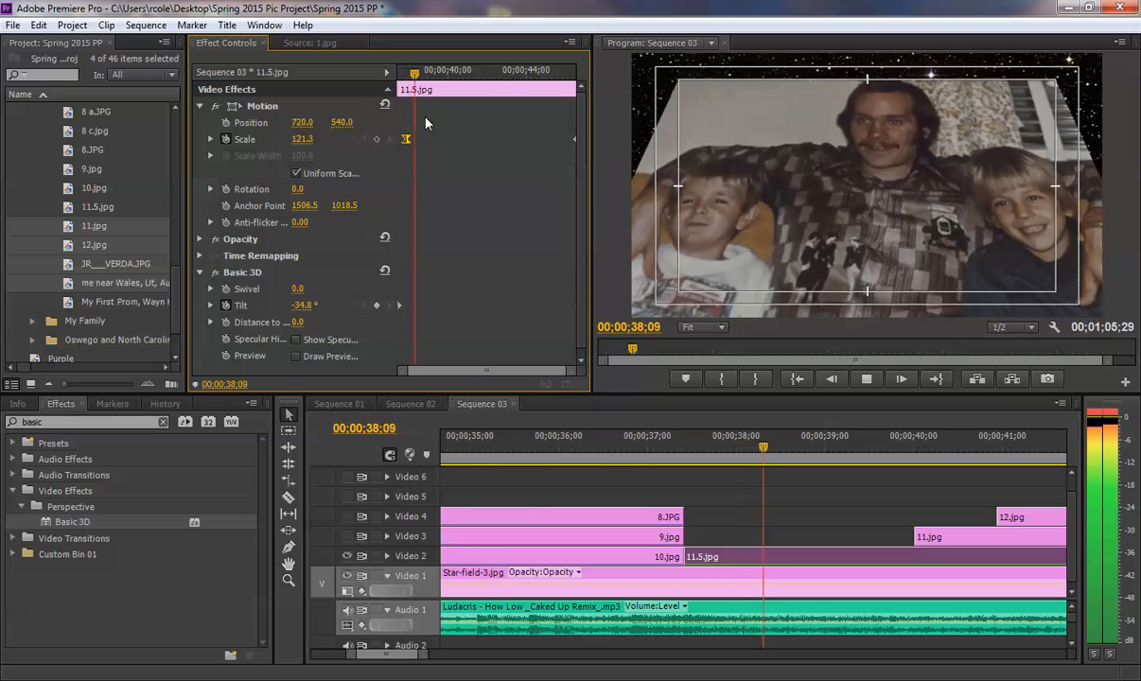
pyautogui.press('space')
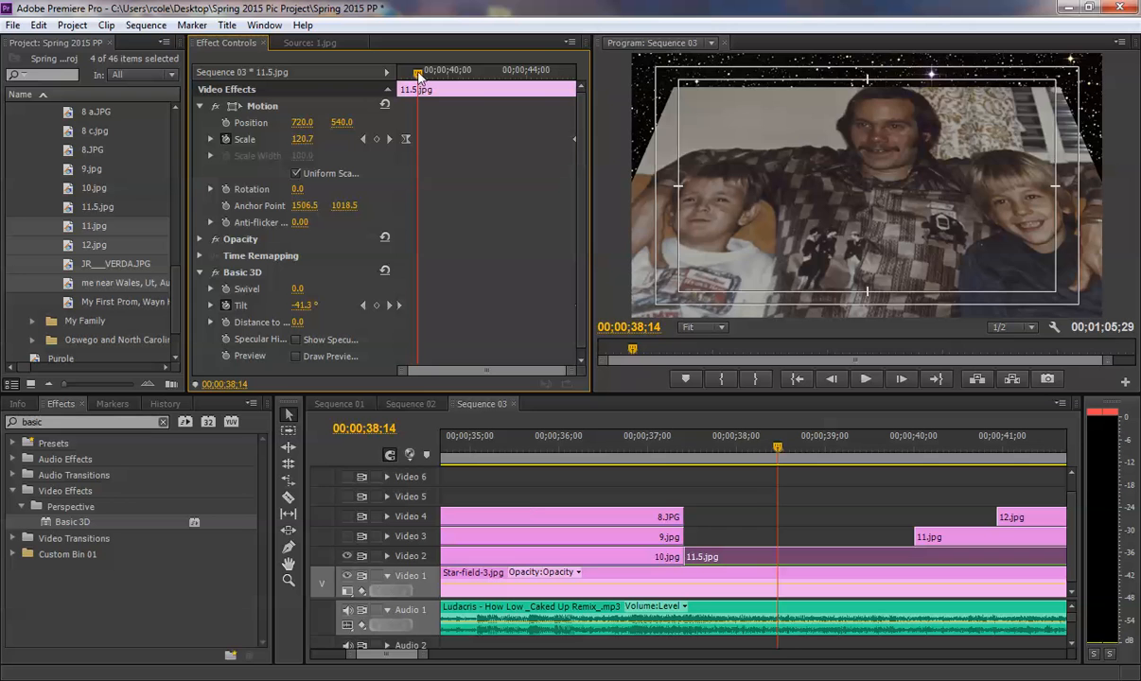
pyautogui.moveTo(409, 86); pyautogui.dragTo(412, 139)
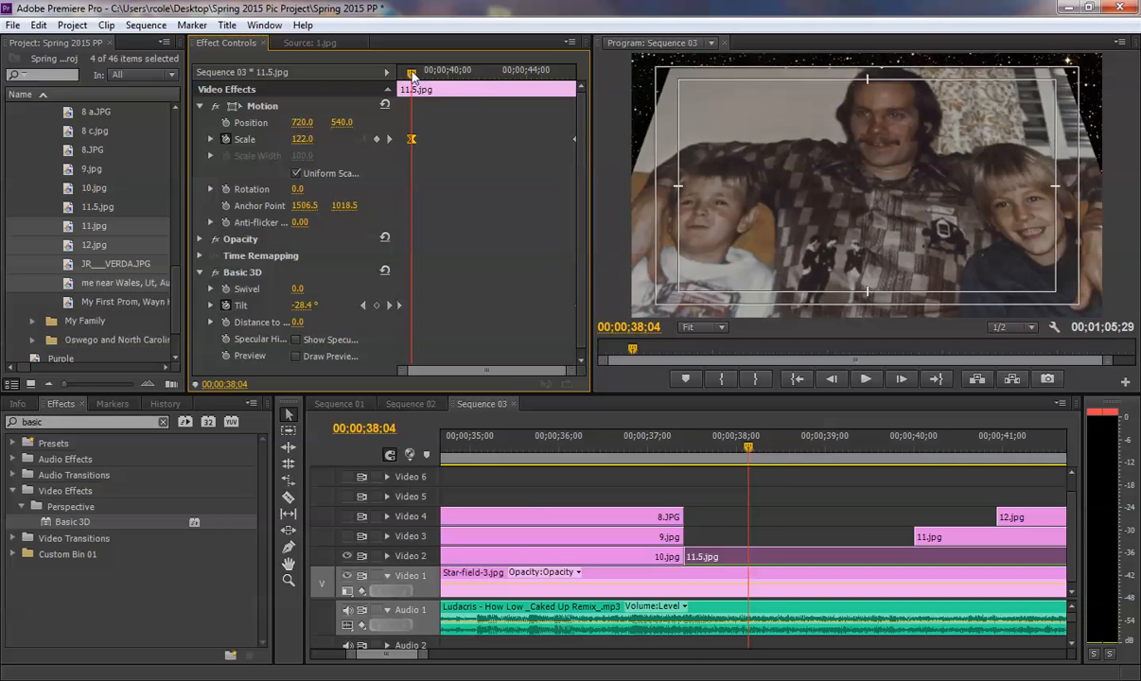
# - Preview the transition into 11.5.jpg, and move its first Tilt keyframe to 00;00;37;25 with Ease Out applied
pyautogui.moveTo(412, 73); pyautogui.dragTo(372, 71)
pyautogui.click(635, 447)
pyautogui.press('space')
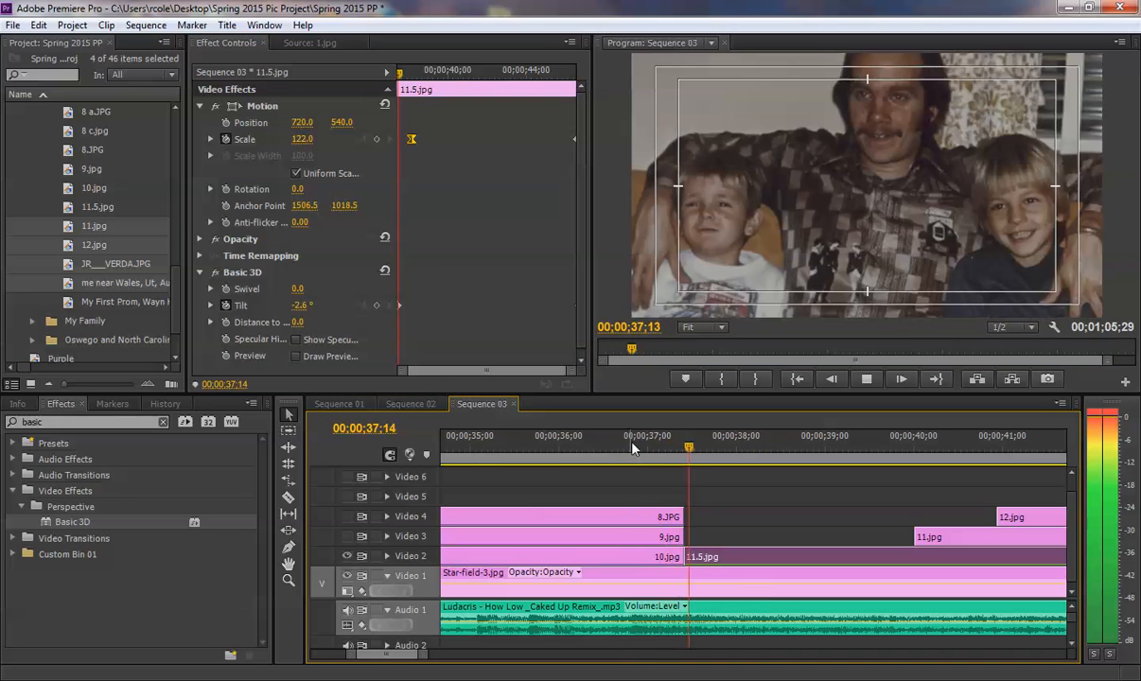
pyautogui.press('space')
pyautogui.moveTo(408, 73)
pyautogui.mouseDown()
pyautogui.moveTo(397, 74)
pyautogui.moveTo(406, 77)
pyautogui.mouseUp()
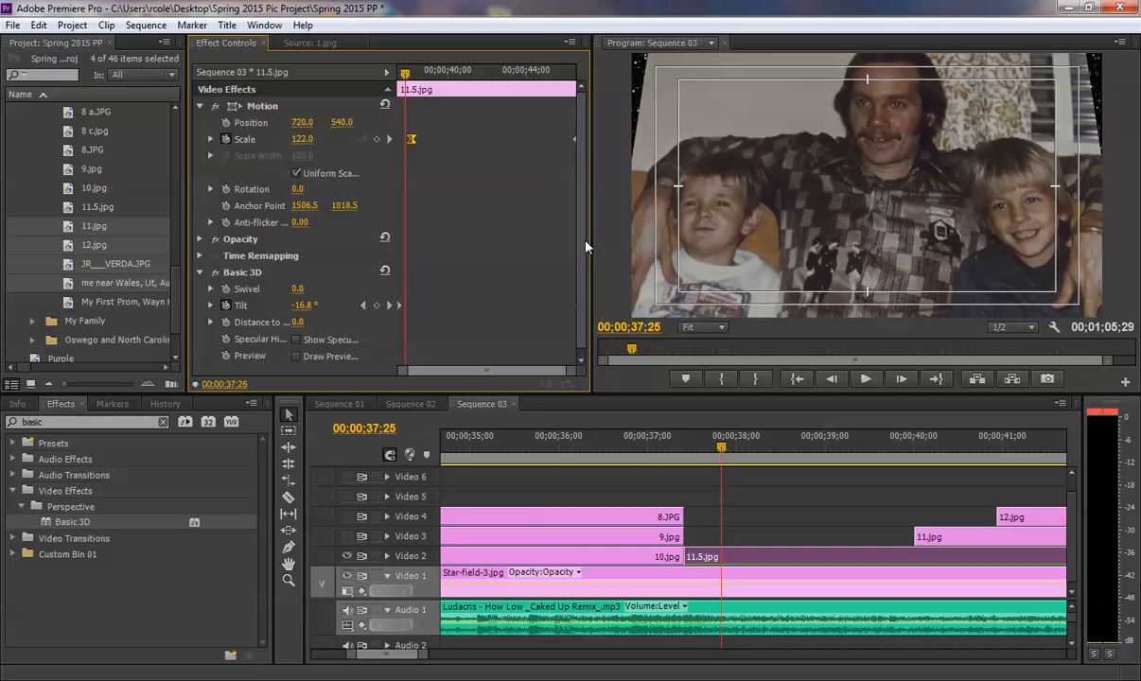
pyautogui.scroll(-1, 584, 244)
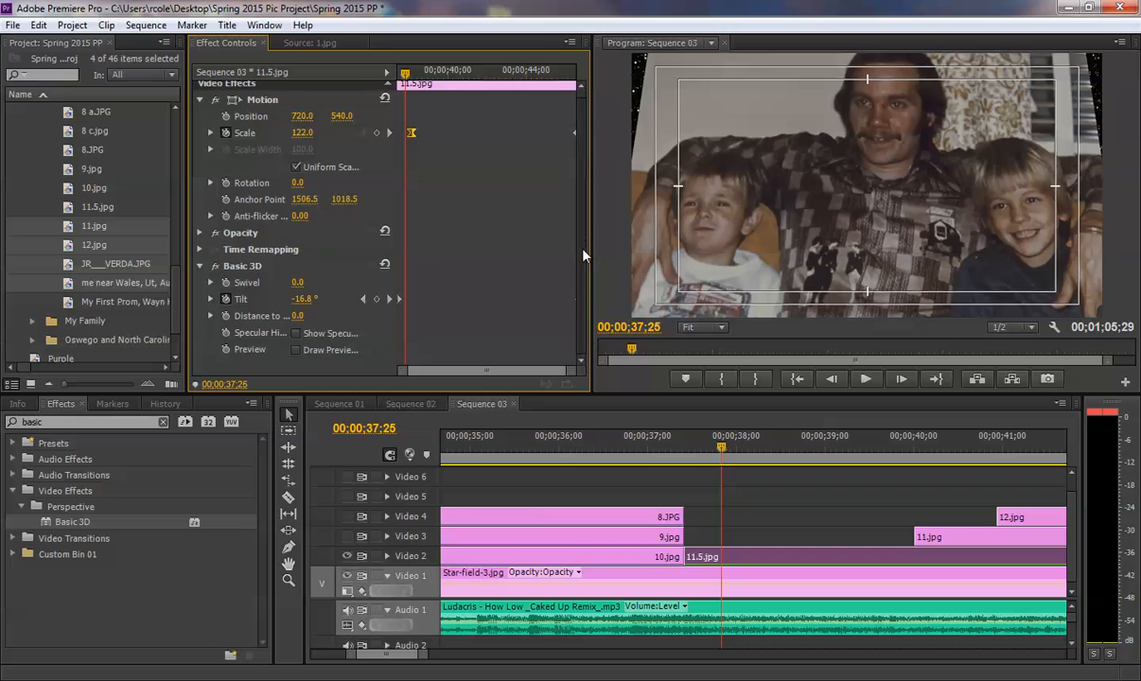
pyautogui.moveTo(399, 299); pyautogui.dragTo(404, 300)
pyautogui.rightClick(407, 301)
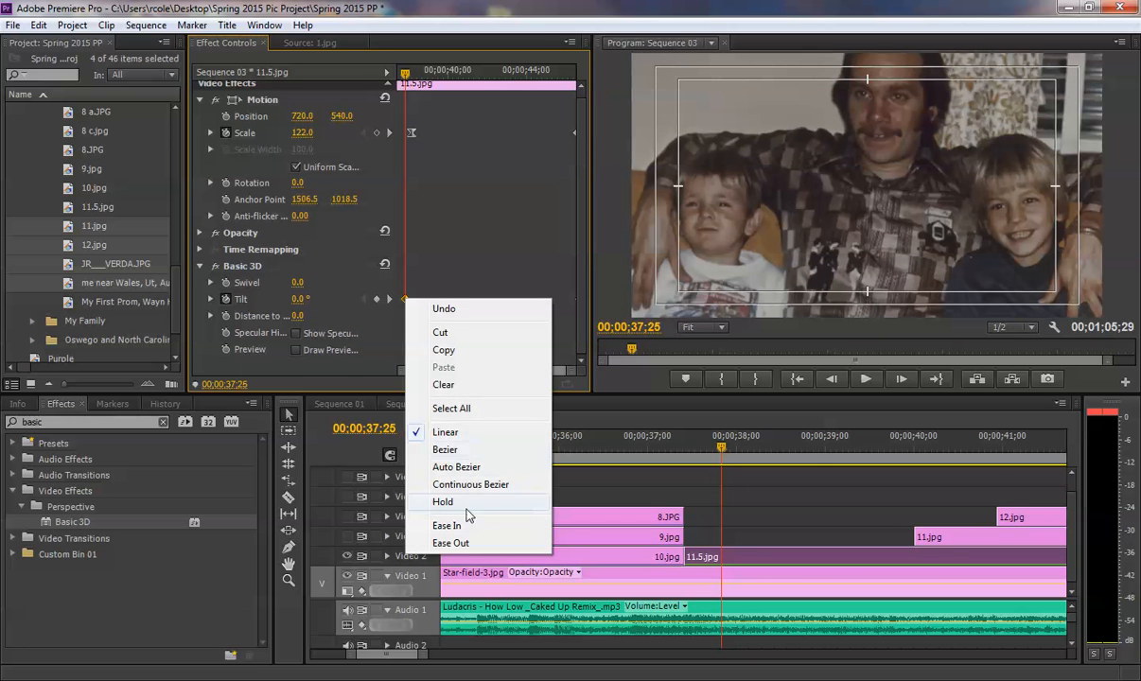
pyautogui.click(437, 517)
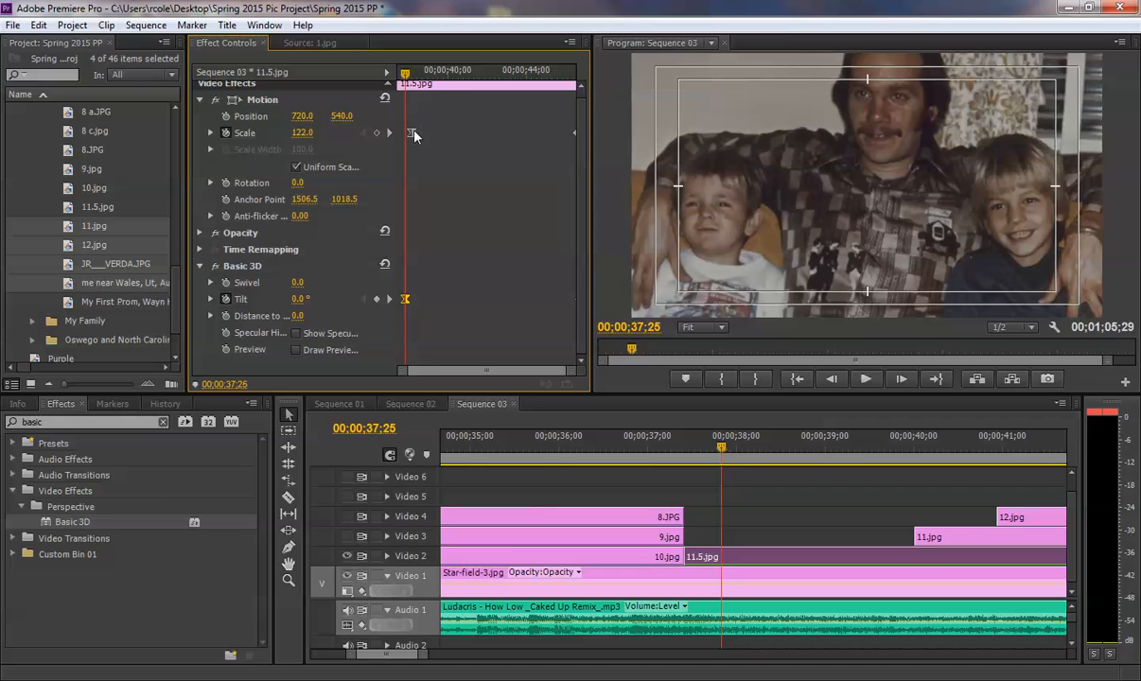
# - Move the first Scale keyframe of 11.5.jpg to 00;00;37;25, aligned with the Tilt keyframe, and preview the transition from 10.jpg
pyautogui.moveTo(412, 132); pyautogui.dragTo(408, 137)
pyautogui.click(602, 440)
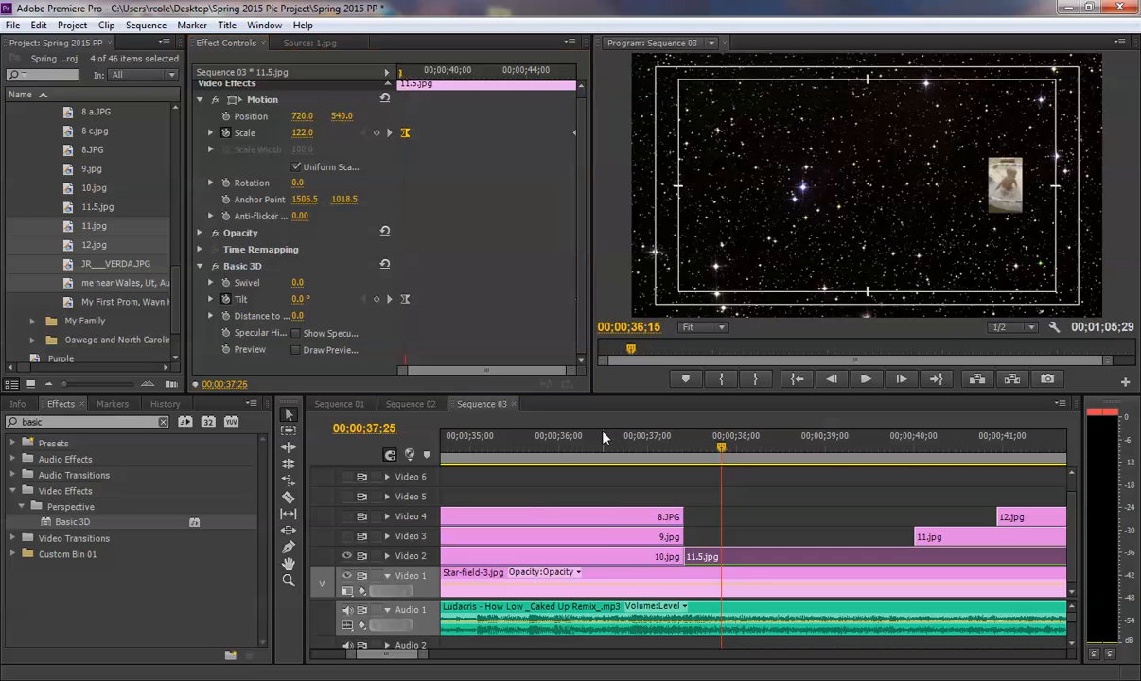
pyautogui.press('space')
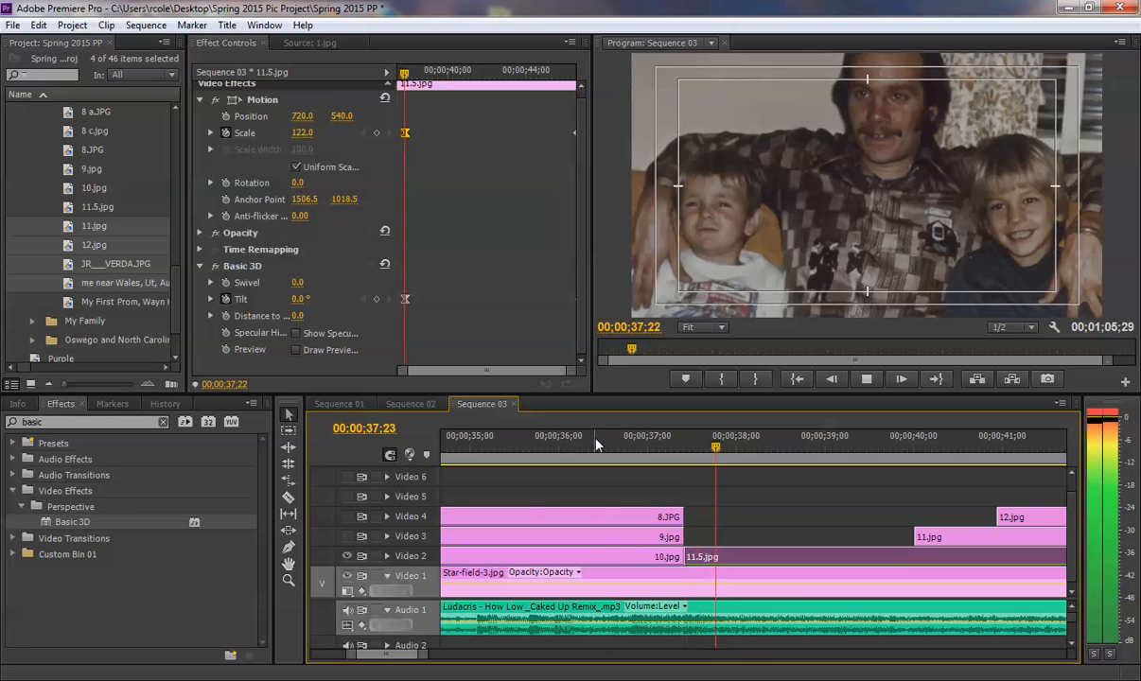
pyautogui.press('space')
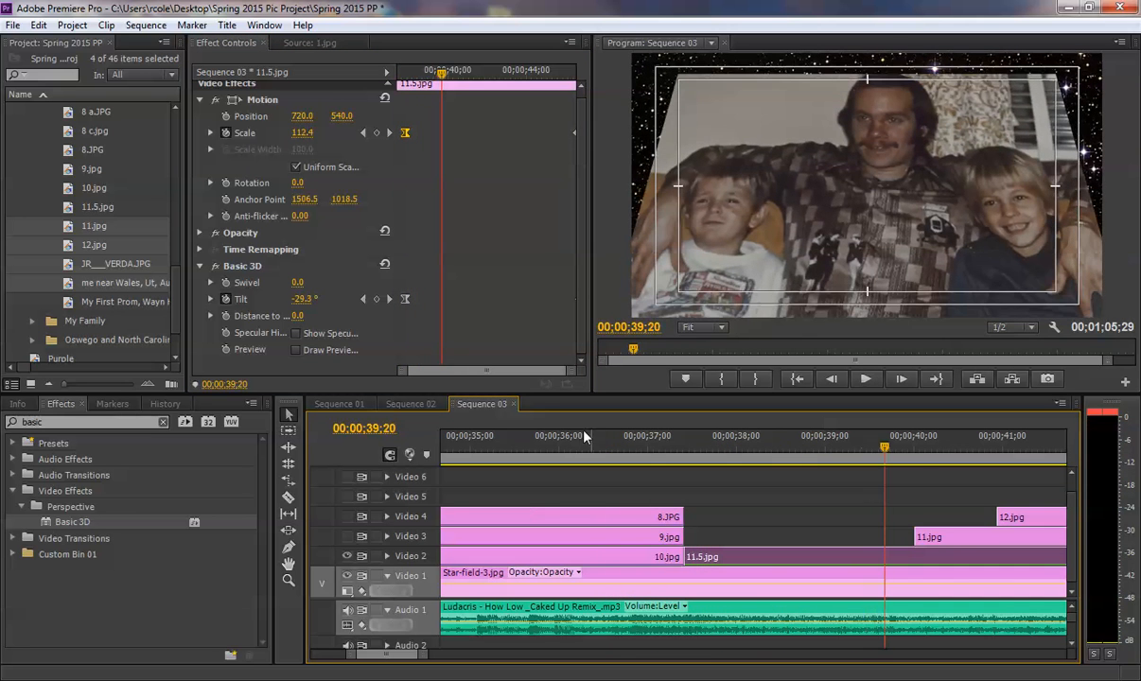
# - Move the first Scale and Tilt keyframes of 11.5.jpg together to 00;00;37;19 and preview the animation from before the clip
pyautogui.moveTo(426, 304); pyautogui.dragTo(395, 113)
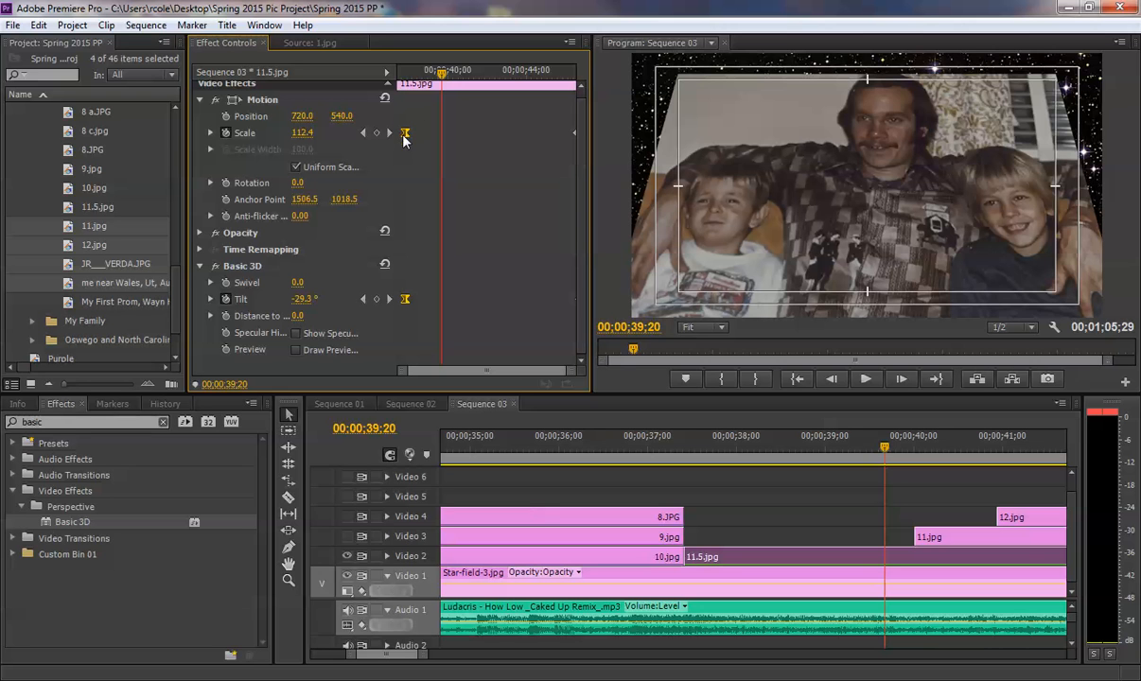
pyautogui.click(401, 73)
pyautogui.moveTo(572, 371); pyautogui.dragTo(514, 366)
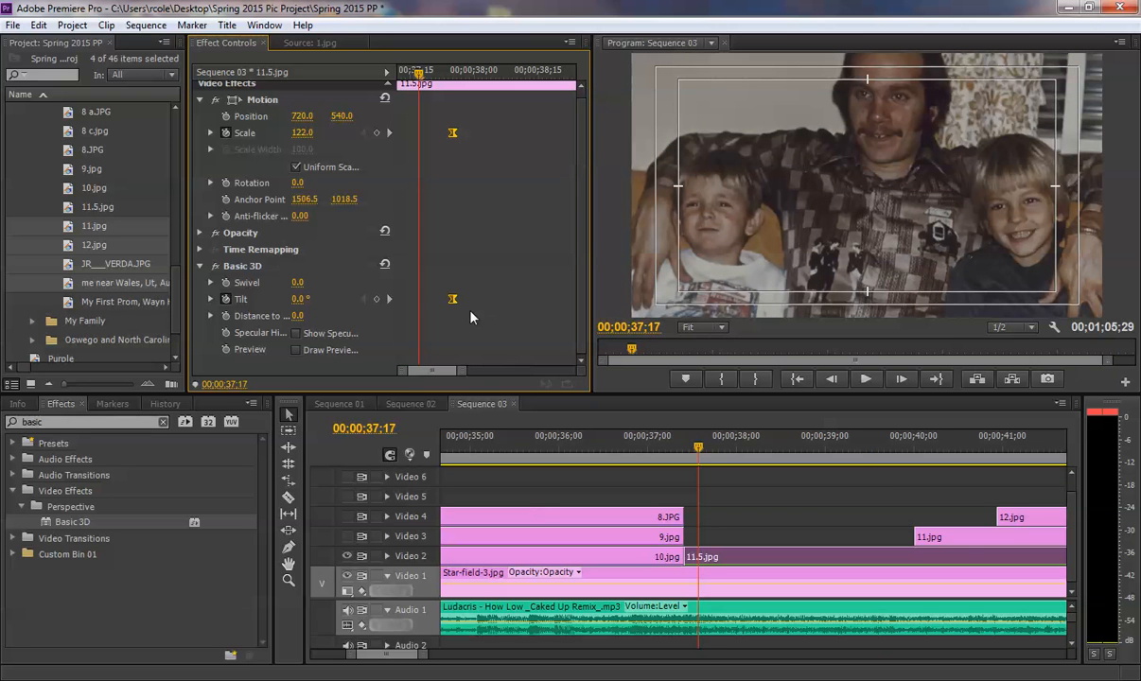
pyautogui.moveTo(454, 300); pyautogui.dragTo(435, 301)
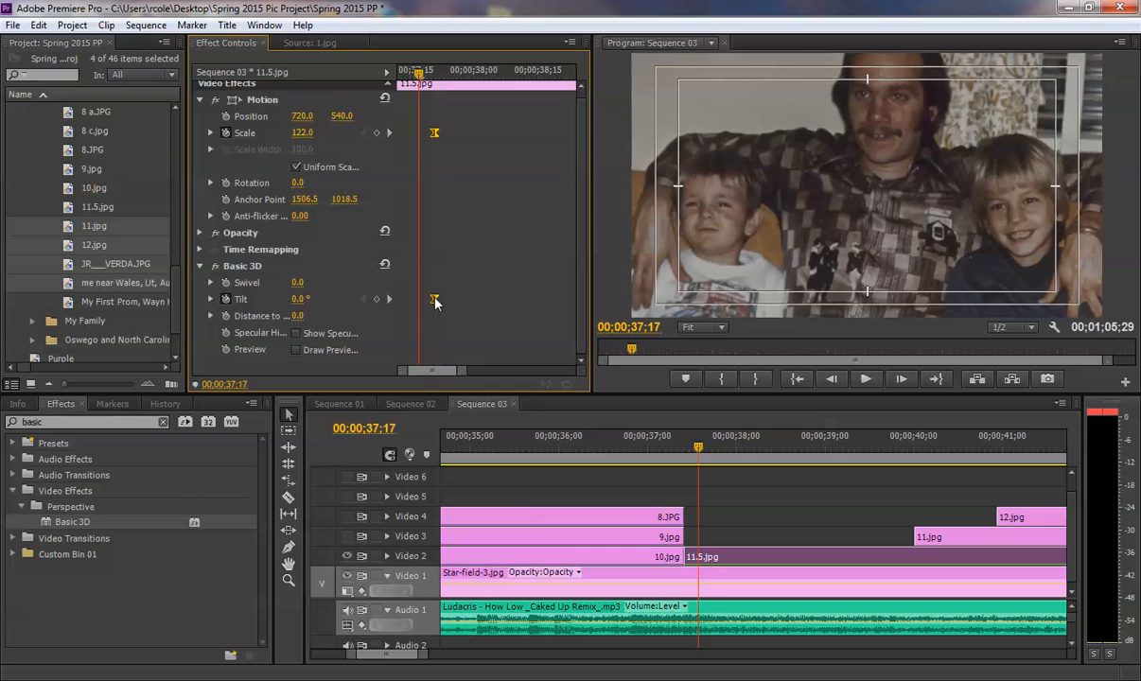
pyautogui.moveTo(414, 76); pyautogui.dragTo(434, 74)
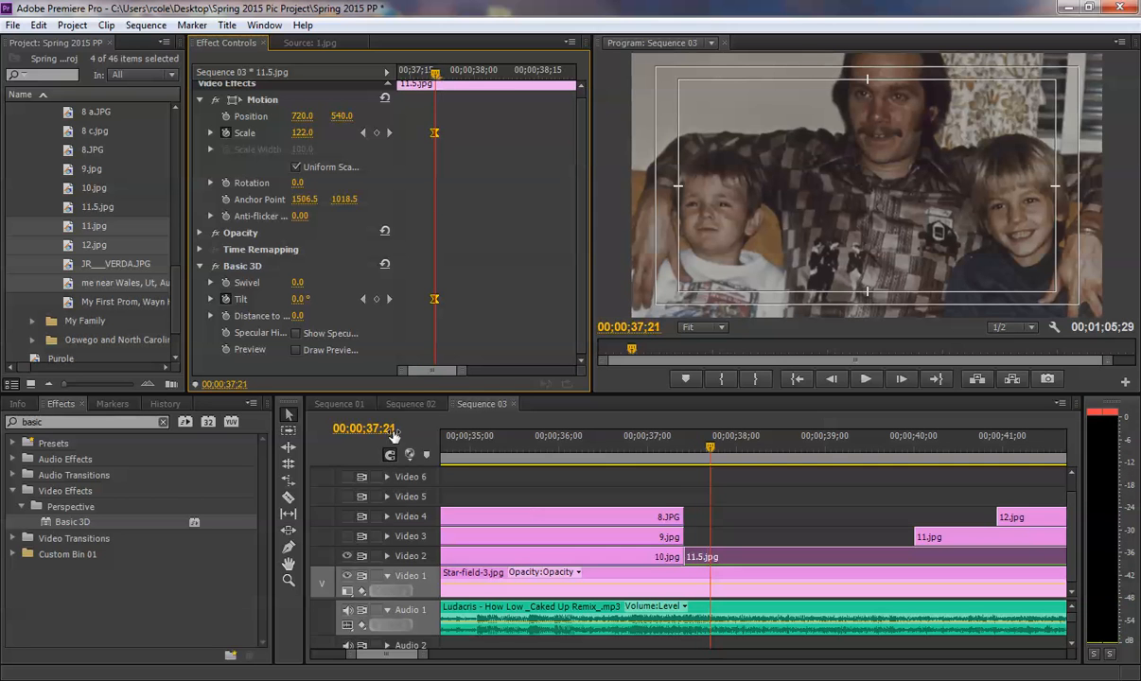
pyautogui.click(431, 73)
pyautogui.press('Left')
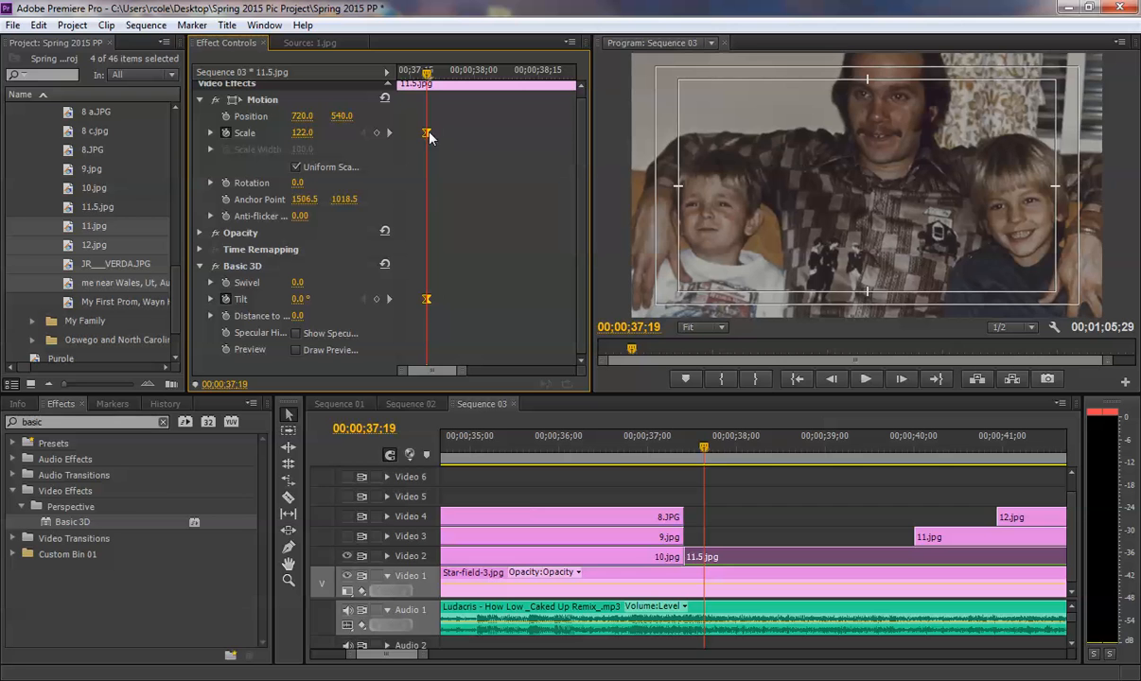
pyautogui.click(617, 454)
pyautogui.press('space')
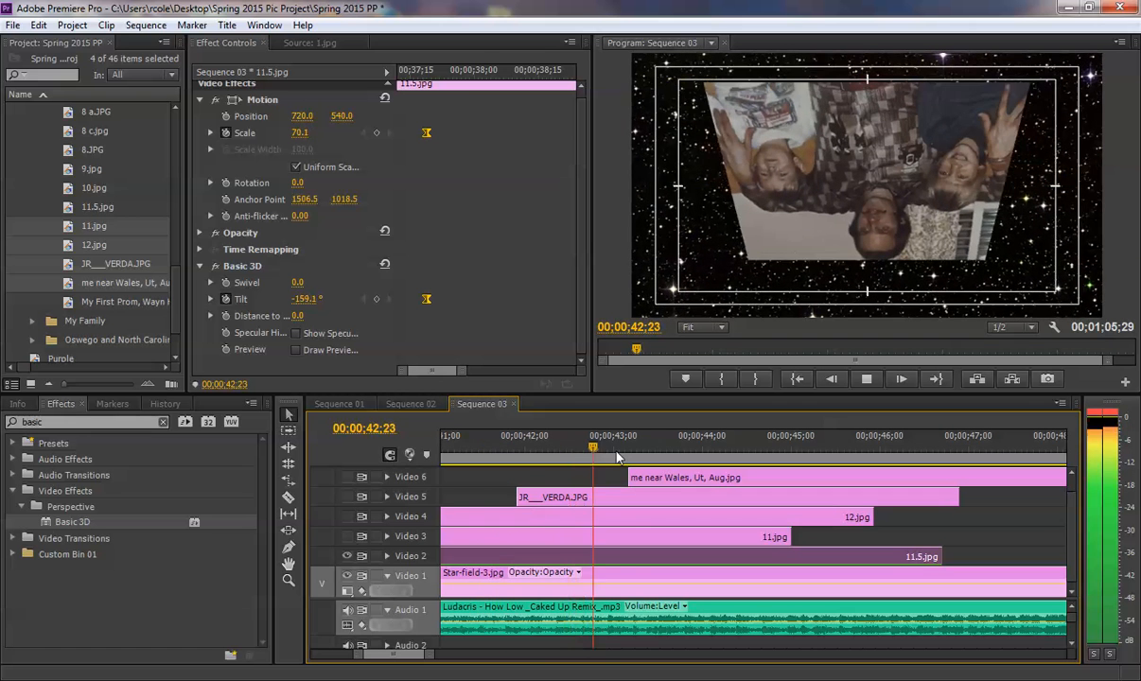
pyautogui.press('space')
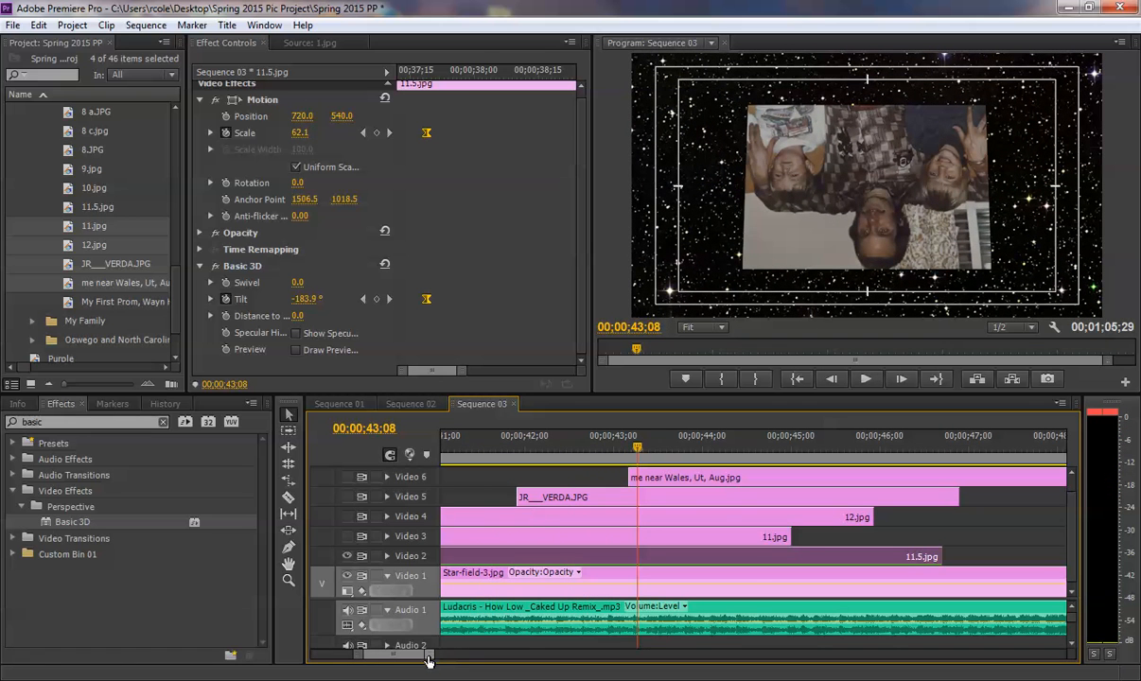
# - Extend the ends of the overlapping picture clips on Video 5, Video 4 and Video 3 to the end of Star-field-3.jpg
pyautogui.moveTo(426, 662); pyautogui.dragTo(476, 661)
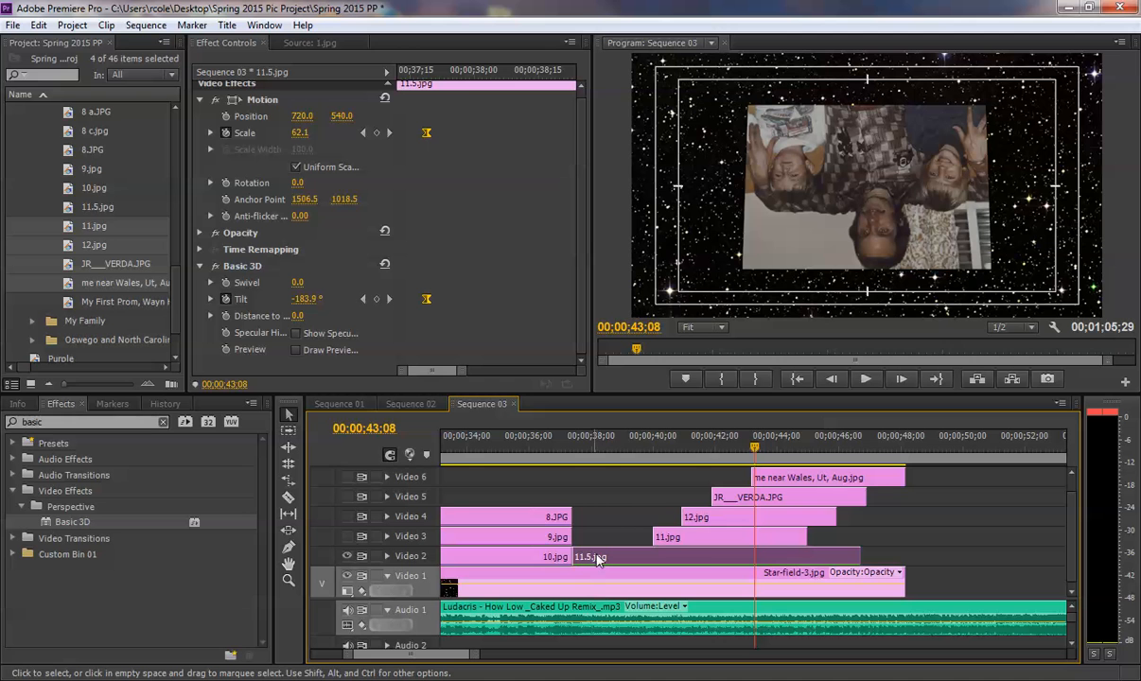
pyautogui.press('space')
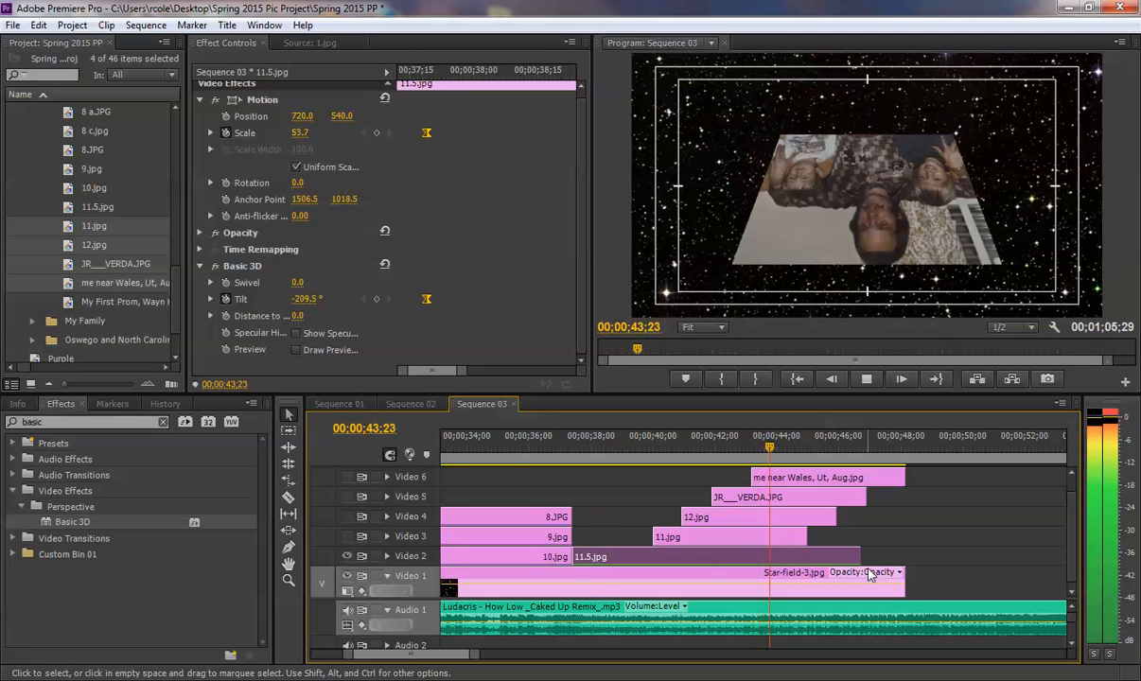
pyautogui.press('space')
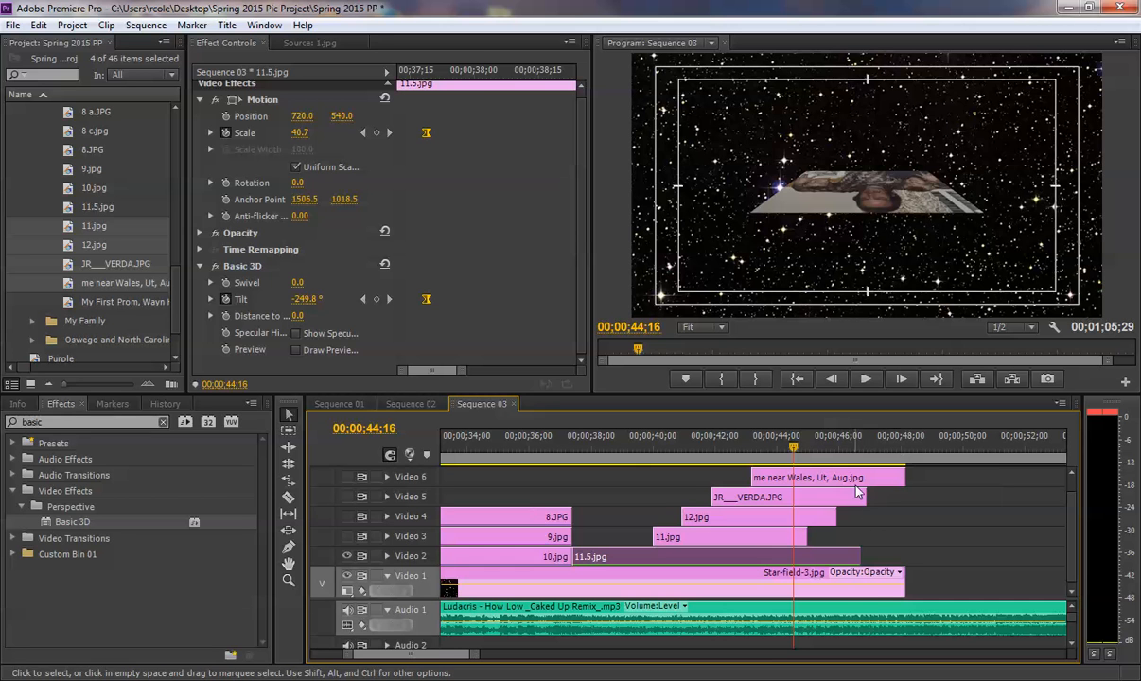
pyautogui.moveTo(864, 496); pyautogui.dragTo(904, 493)
pyautogui.moveTo(836, 517); pyautogui.dragTo(905, 517)
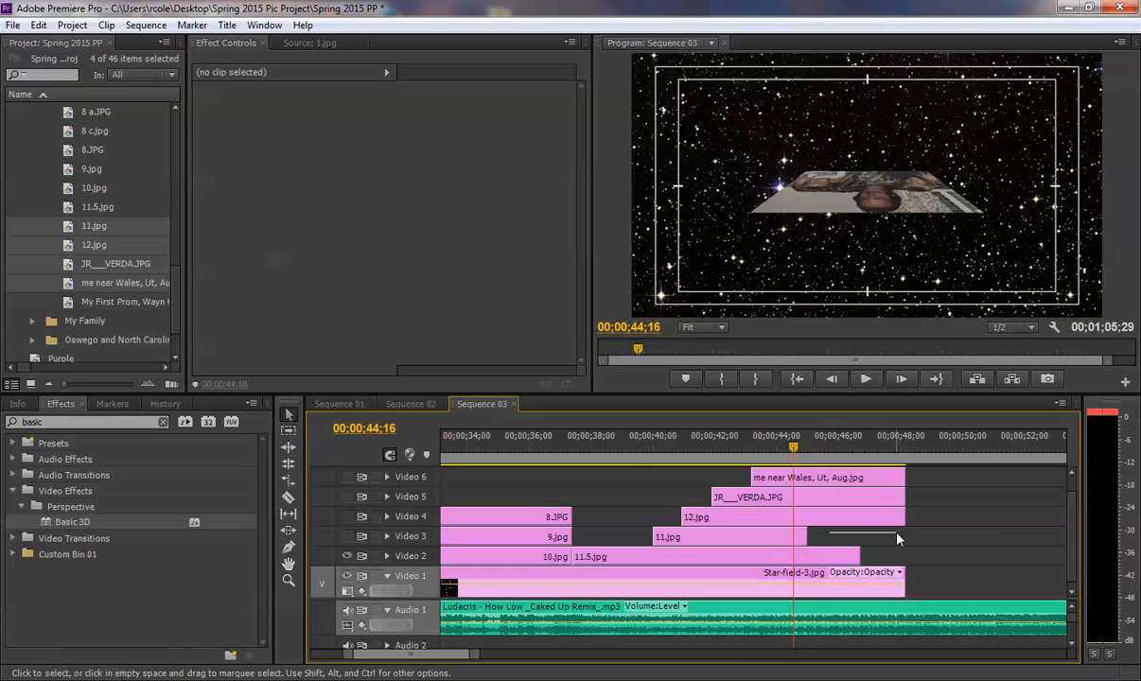
pyautogui.moveTo(814, 535); pyautogui.dragTo(905, 536)
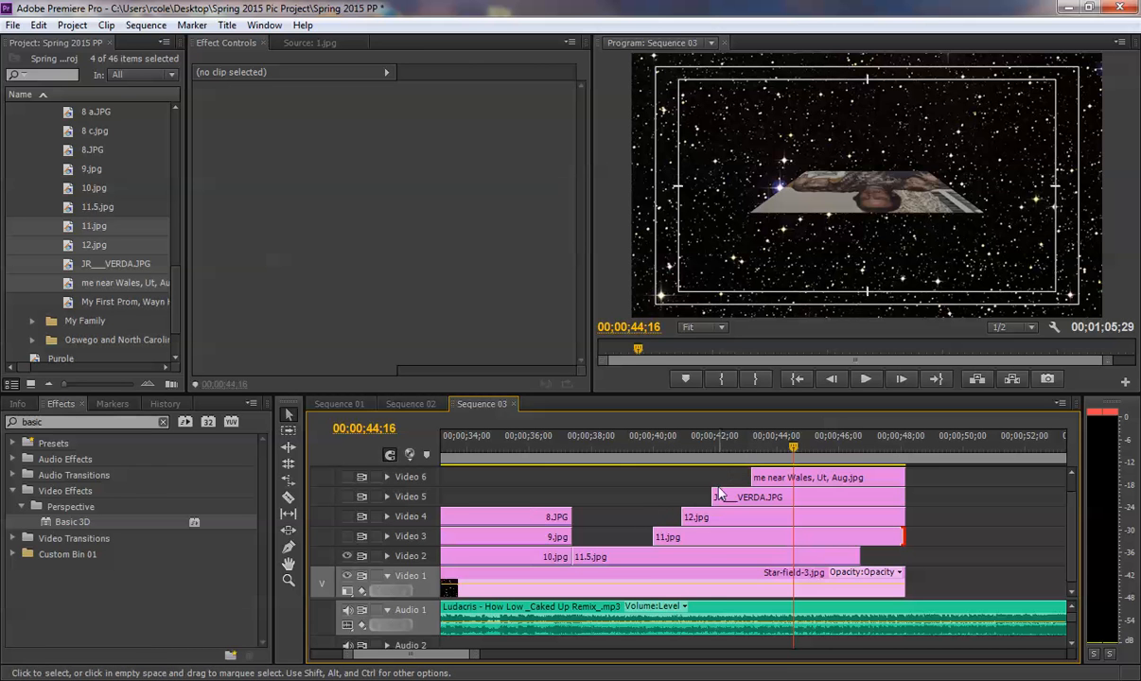
# - Turn on the visibility of the Video 3 to Video 6 tracks and preview the transition into 11.5.jpg
pyautogui.moveTo(663, 441)
pyautogui.mouseDown()
pyautogui.moveTo(712, 442)
pyautogui.moveTo(663, 442)
pyautogui.mouseUp()
pyautogui.click(348, 537)
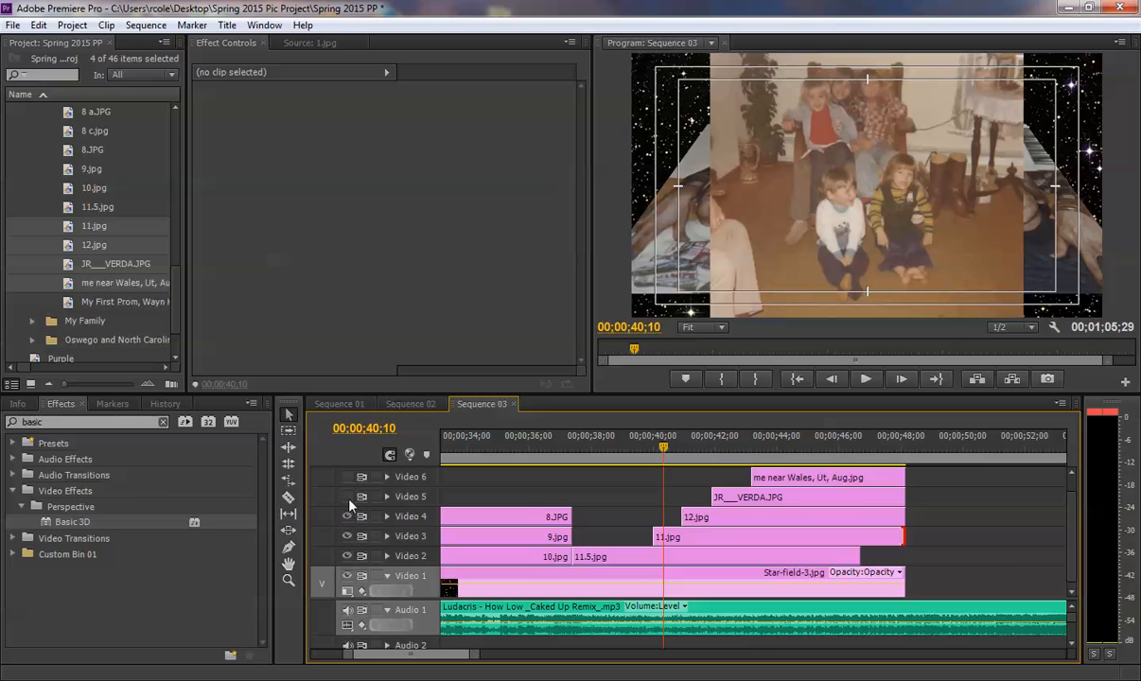
pyautogui.click(347, 497)
pyautogui.click(347, 477)
pyautogui.click(637, 445)
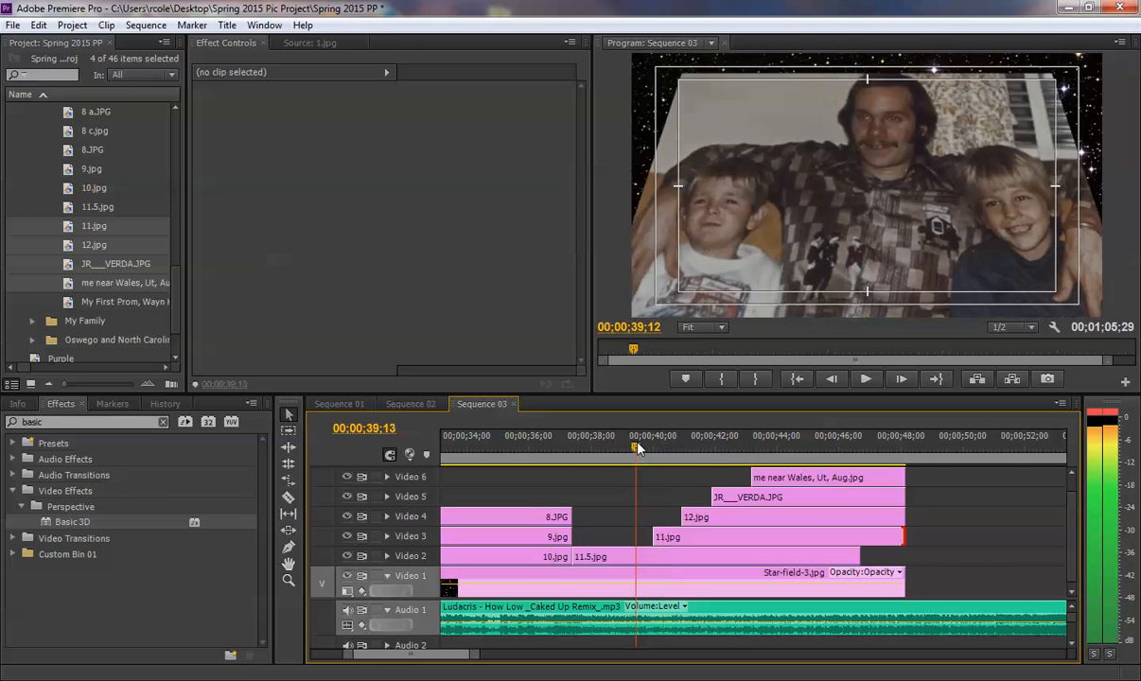
pyautogui.moveTo(636, 447); pyautogui.dragTo(558, 447)
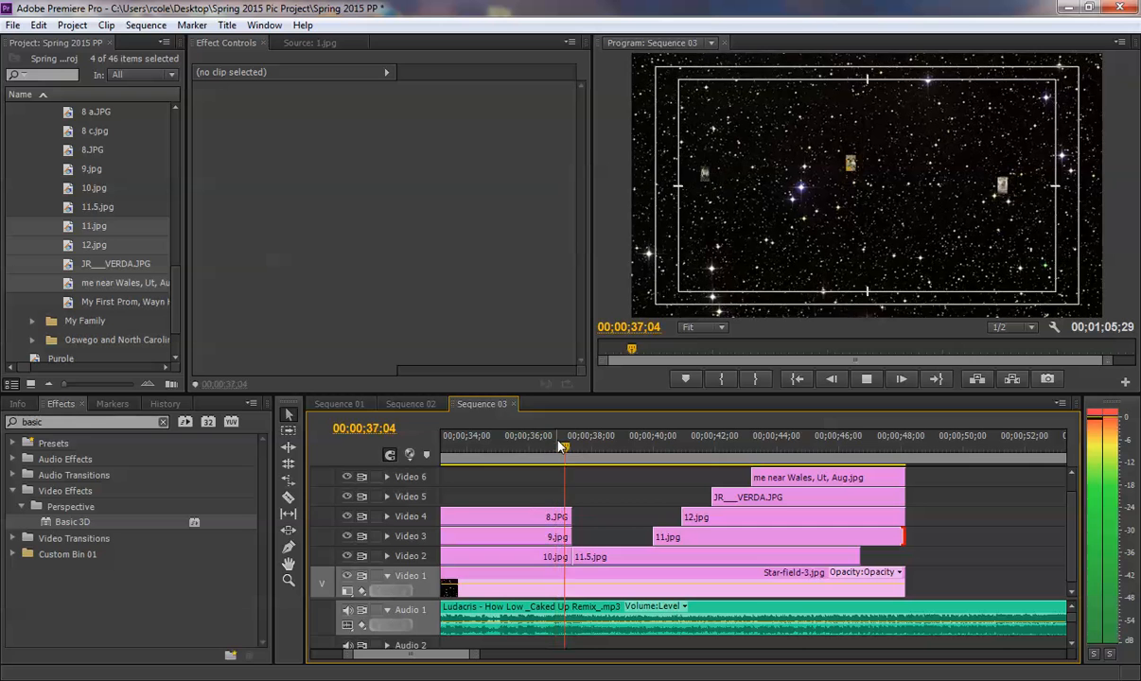
pyautogui.press('space')
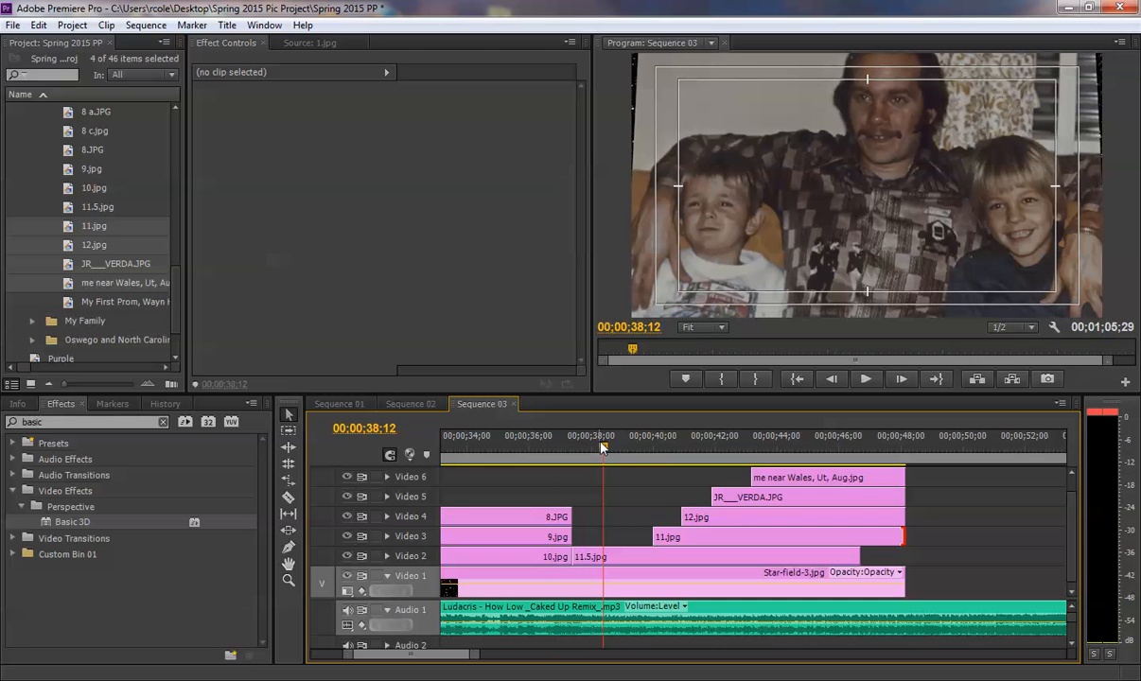
# - Extend the start of 11.jpg on Video 3 back to 00;00;38;14 and preview its entrance
pyautogui.moveTo(603, 449); pyautogui.dragTo(605, 450)
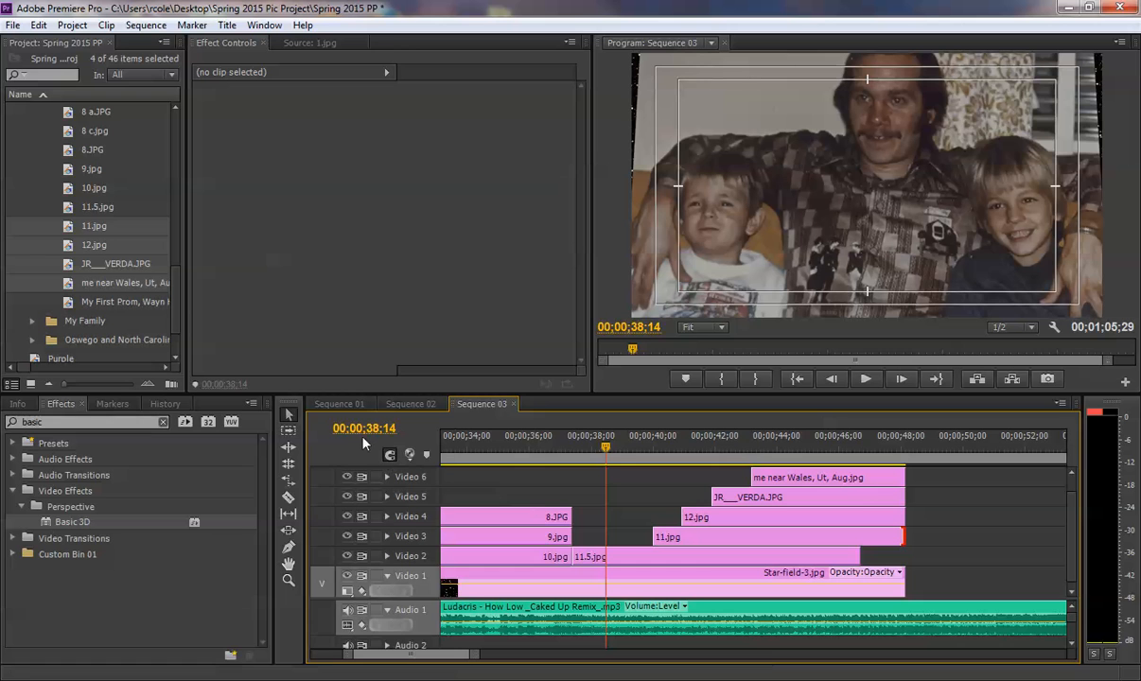
pyautogui.moveTo(656, 537); pyautogui.dragTo(613, 539)
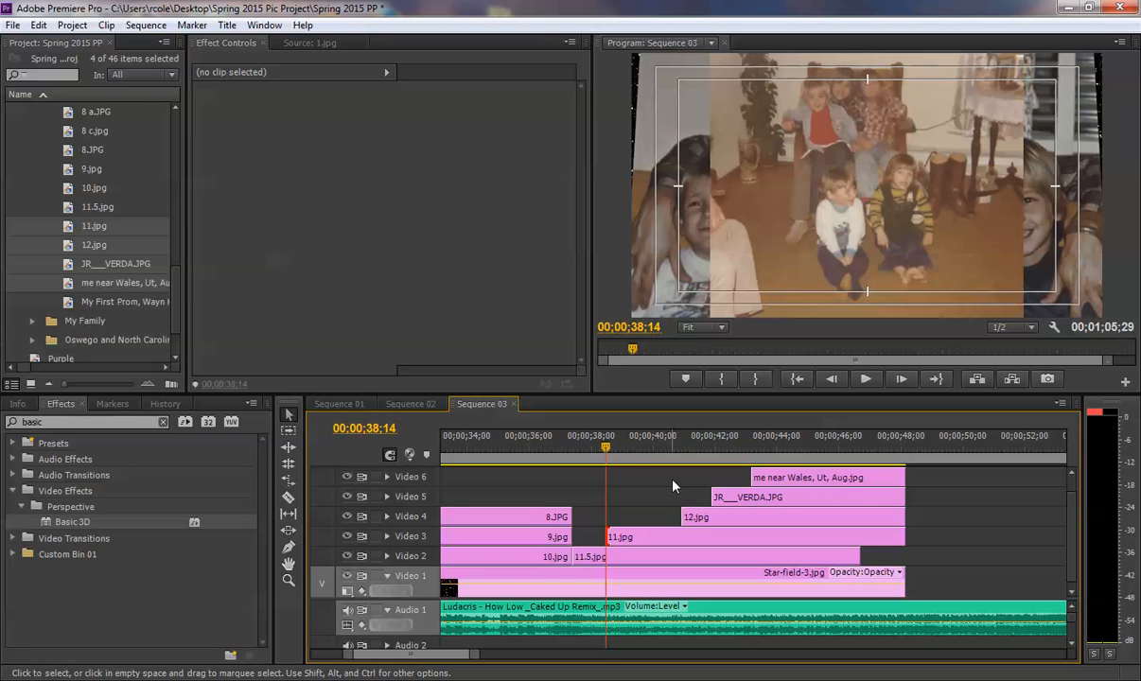
pyautogui.moveTo(606, 452); pyautogui.dragTo(597, 452)
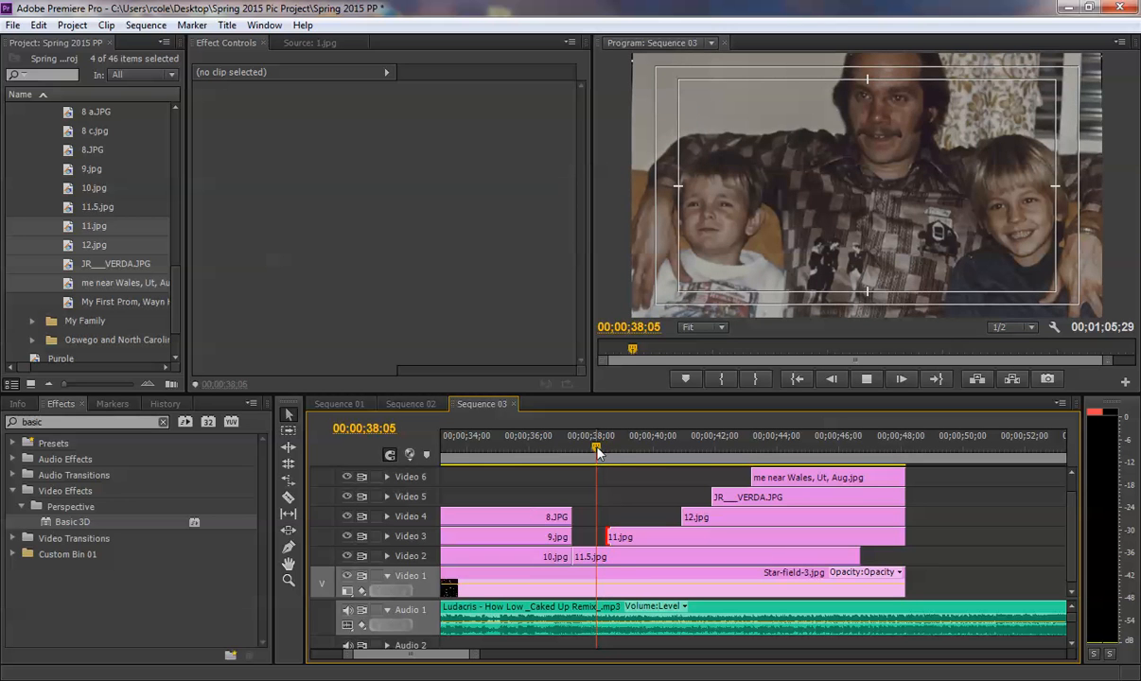
pyautogui.press('space')
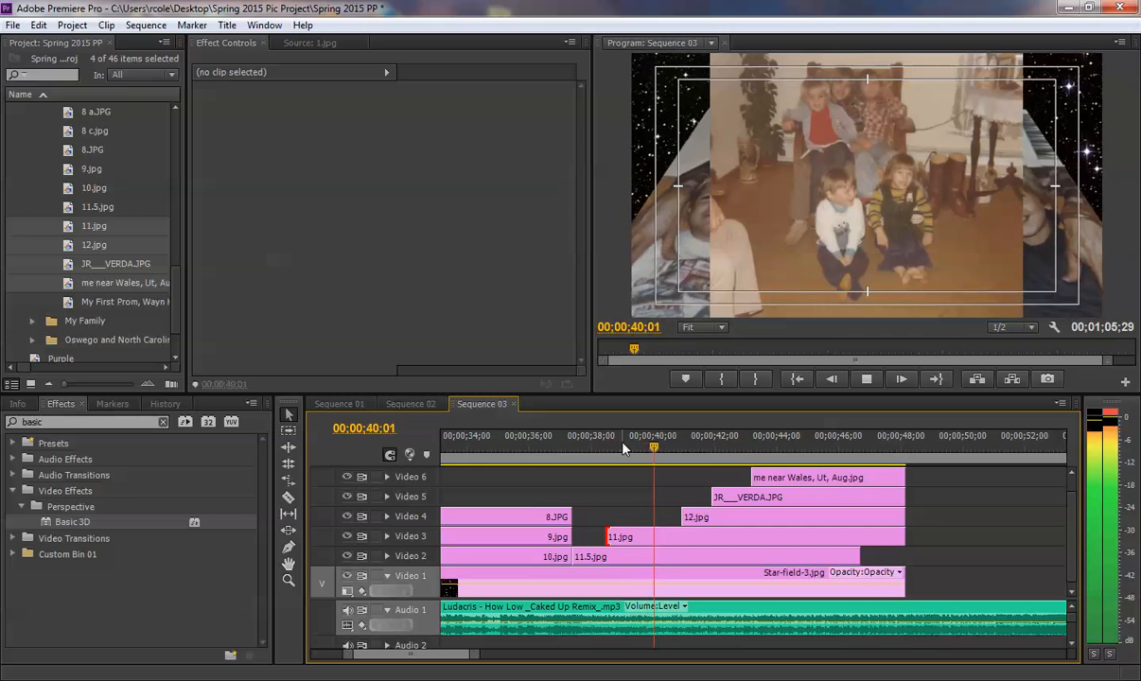
# - Extend the start of 12.jpg on Video 4 back to 00;00;39;00, 15 frames after the 00;00;38;15 position
pyautogui.moveTo(632, 447); pyautogui.dragTo(609, 446)
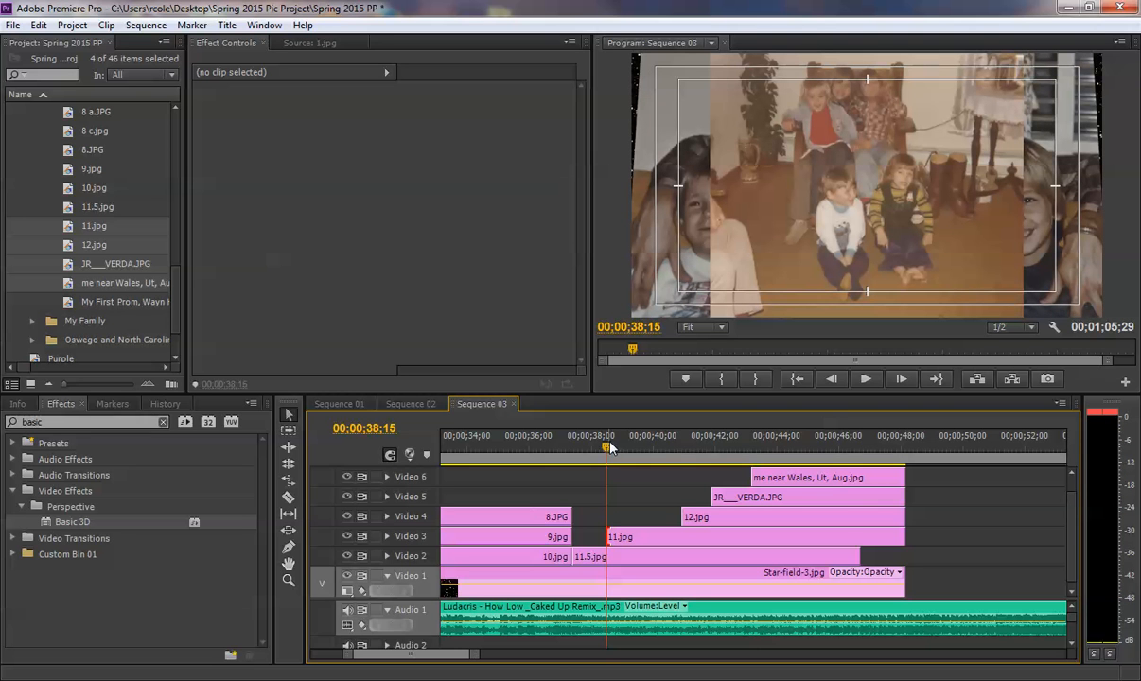
pyautogui.click(901, 379)
pyautogui.click(901, 379)
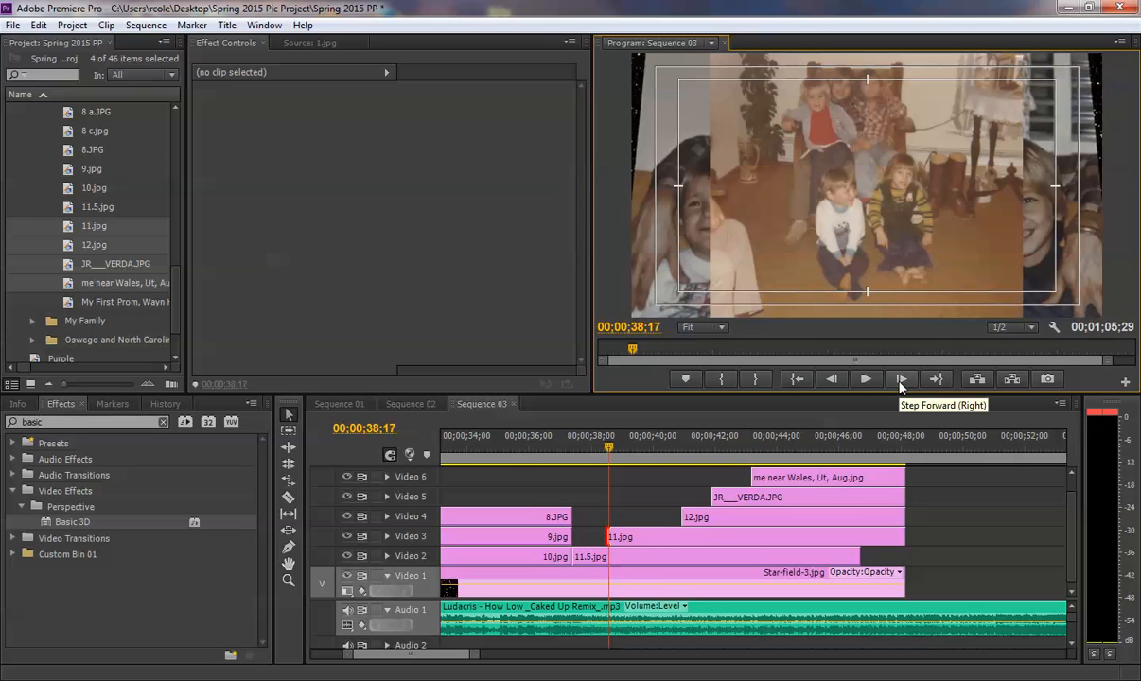
pyautogui.click(900, 380)
pyautogui.click(901, 379)
pyautogui.click(901, 379)
pyautogui.click(900, 379)
pyautogui.click(901, 380)
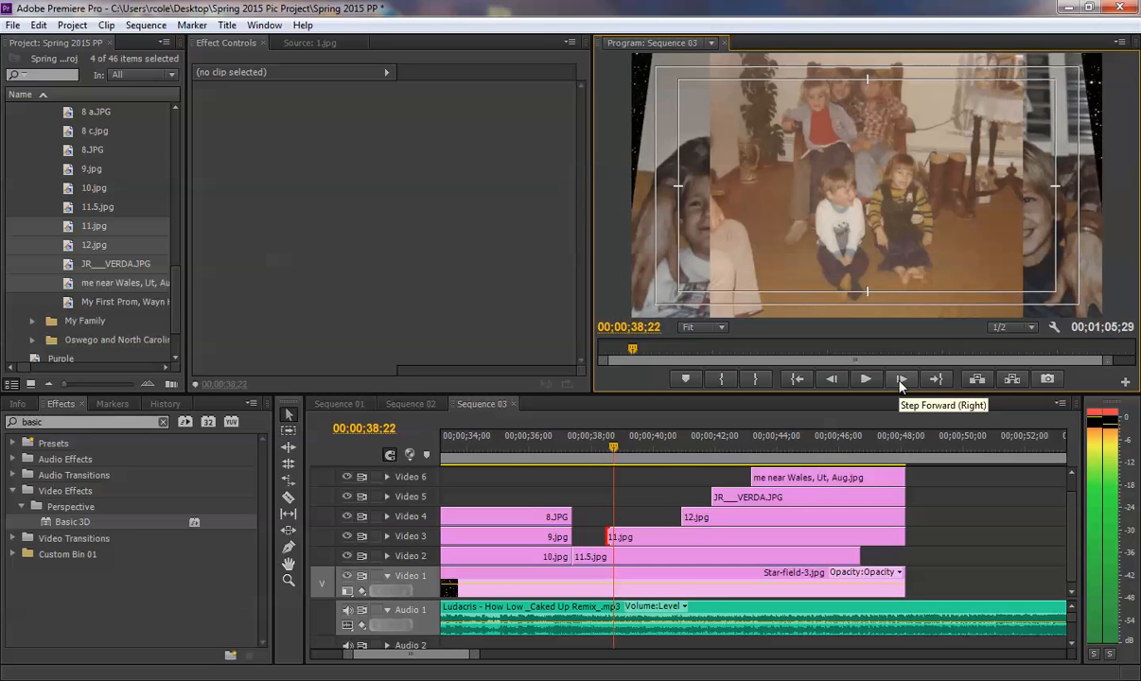
pyautogui.click(901, 379)
pyautogui.click(901, 379)
pyautogui.click(901, 379)
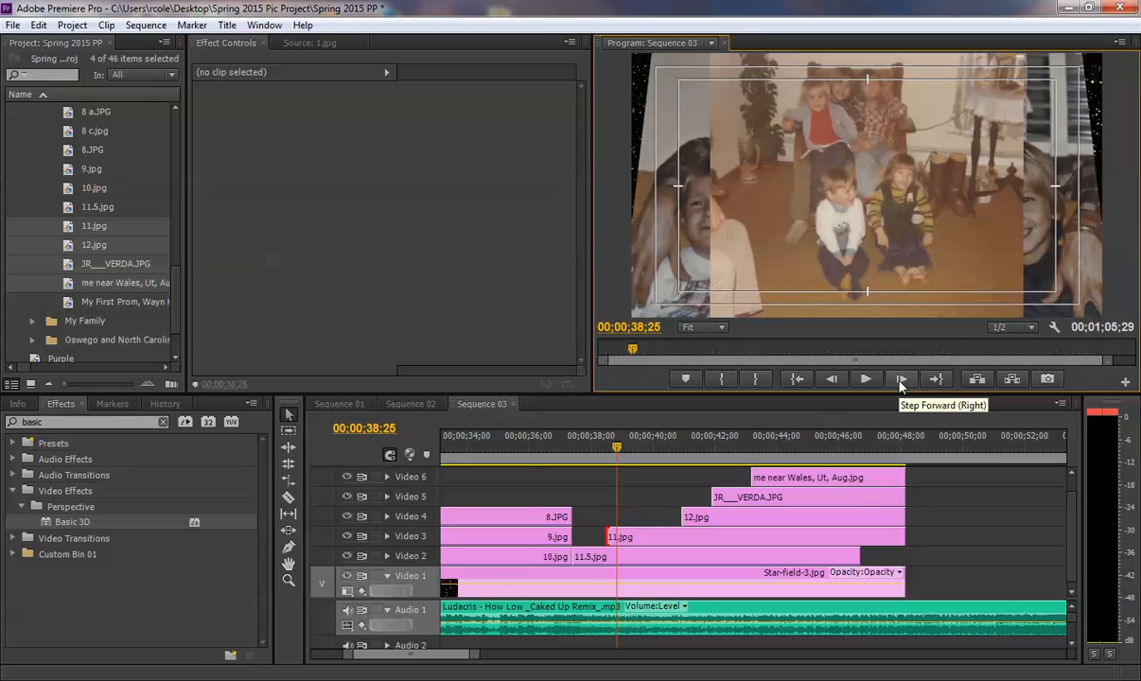
pyautogui.click(900, 379)
pyautogui.click(901, 380)
pyautogui.click(900, 380)
pyautogui.click(900, 379)
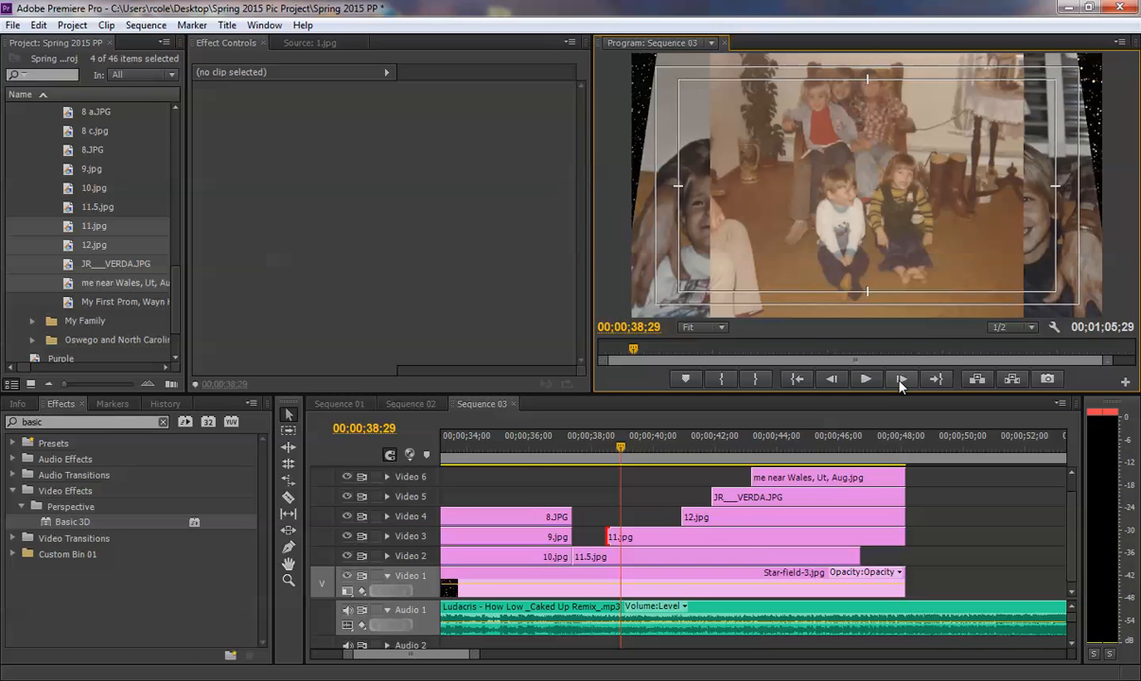
pyautogui.click(900, 379)
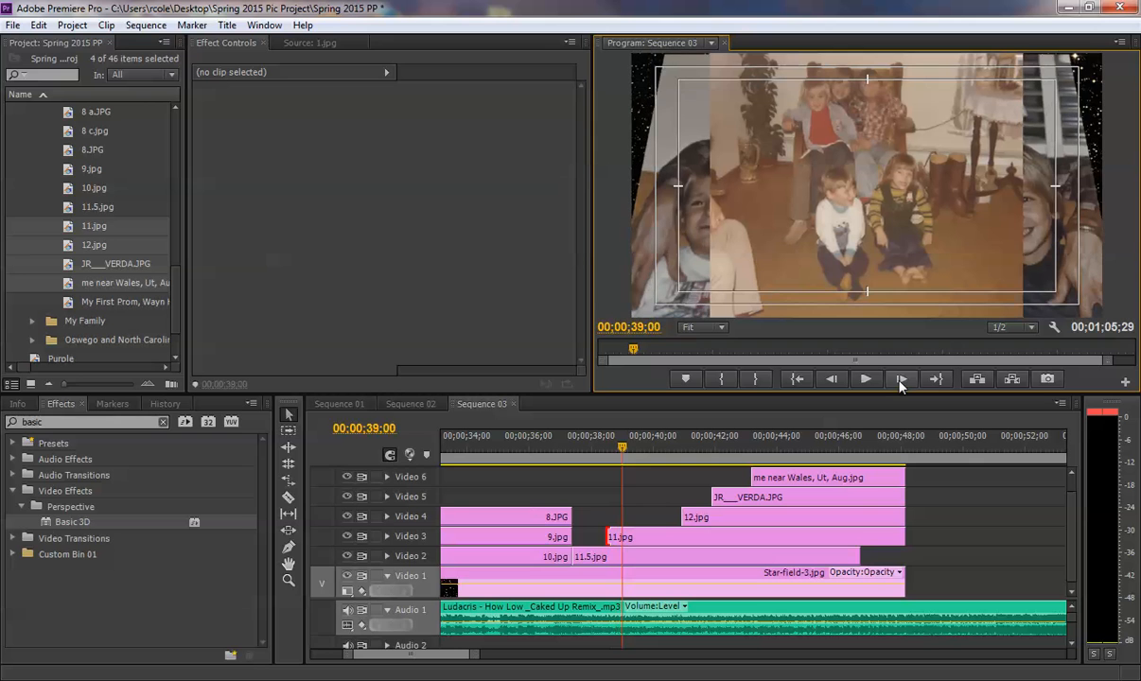
pyautogui.moveTo(676, 512); pyautogui.dragTo(622, 517)
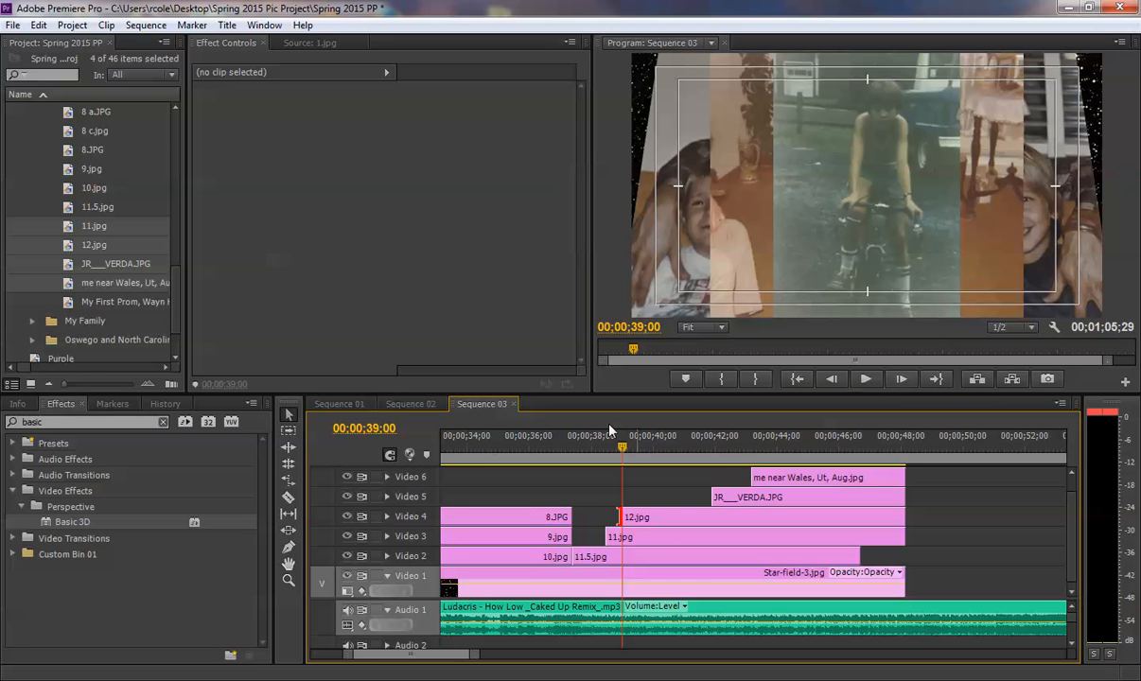
# - Extend the start of JR___VERDA.JPG on Video 5 back to 00;00;39;15
pyautogui.click(398, 428)
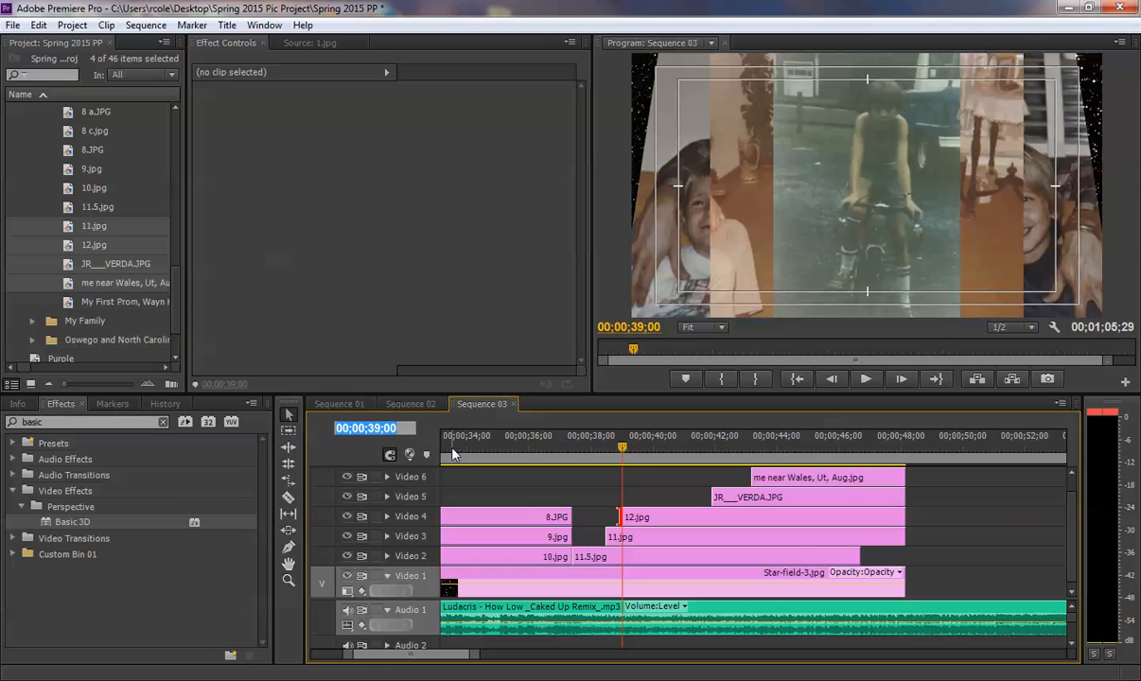
pyautogui.write('39;1')
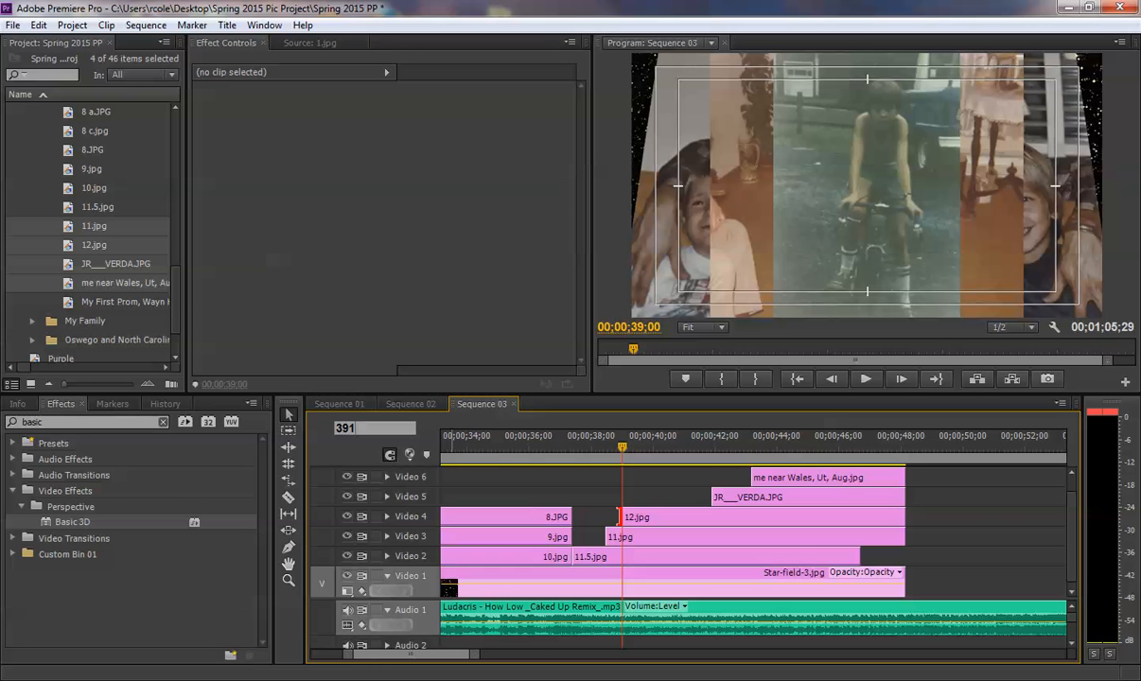
pyautogui.write('5')
pyautogui.press('Return')
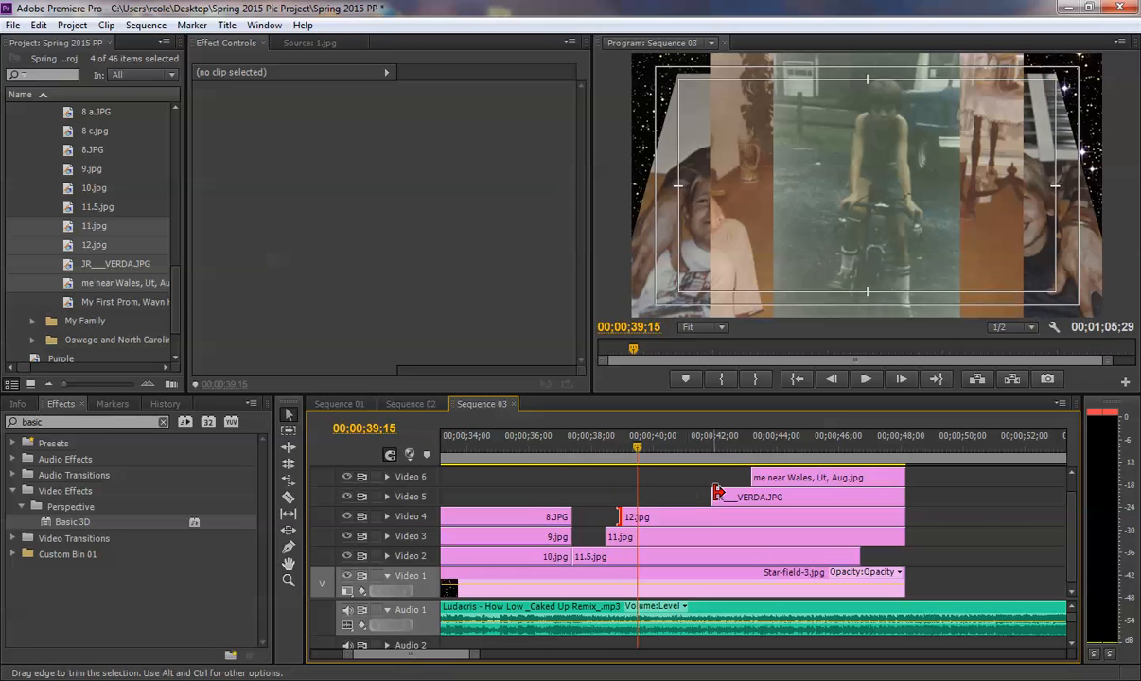
pyautogui.moveTo(712, 496); pyautogui.dragTo(638, 489)
# - Extend the start of me near Wales, Ut, Aug.jpg on Video 6 back to 00;00;40;00 and preview the staggered entrances
pyautogui.click(398, 429)
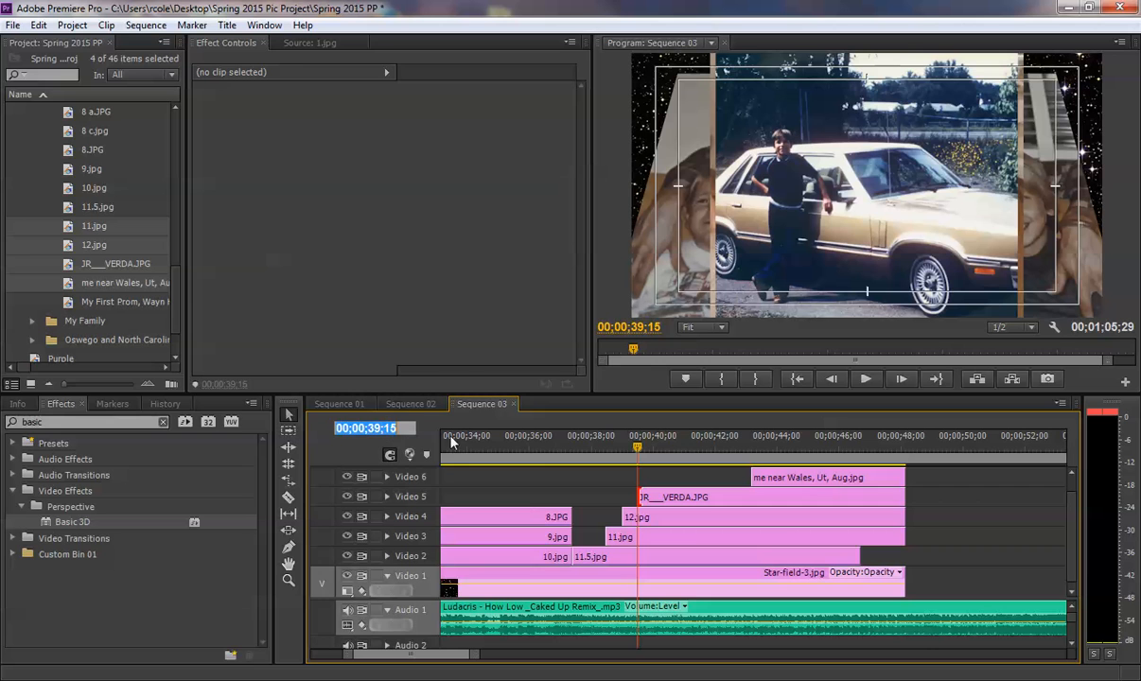
pyautogui.write('4000')
pyautogui.press('Return')
pyautogui.moveTo(749, 478); pyautogui.dragTo(650, 476)
pyautogui.click(580, 458)
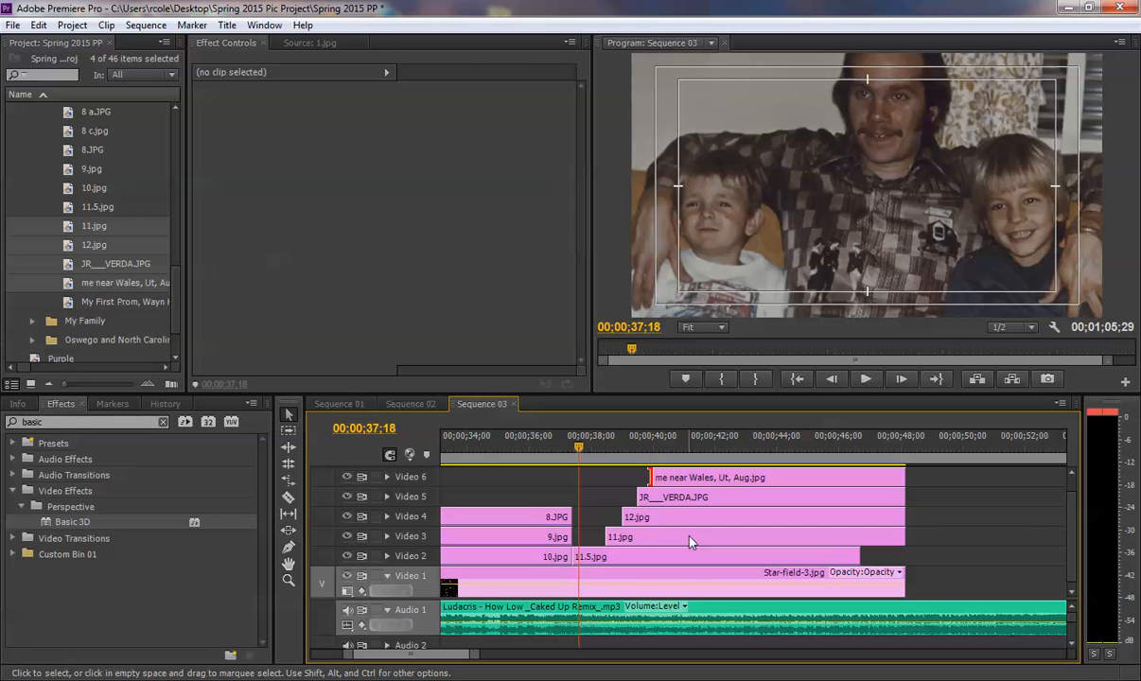
pyautogui.press('space')
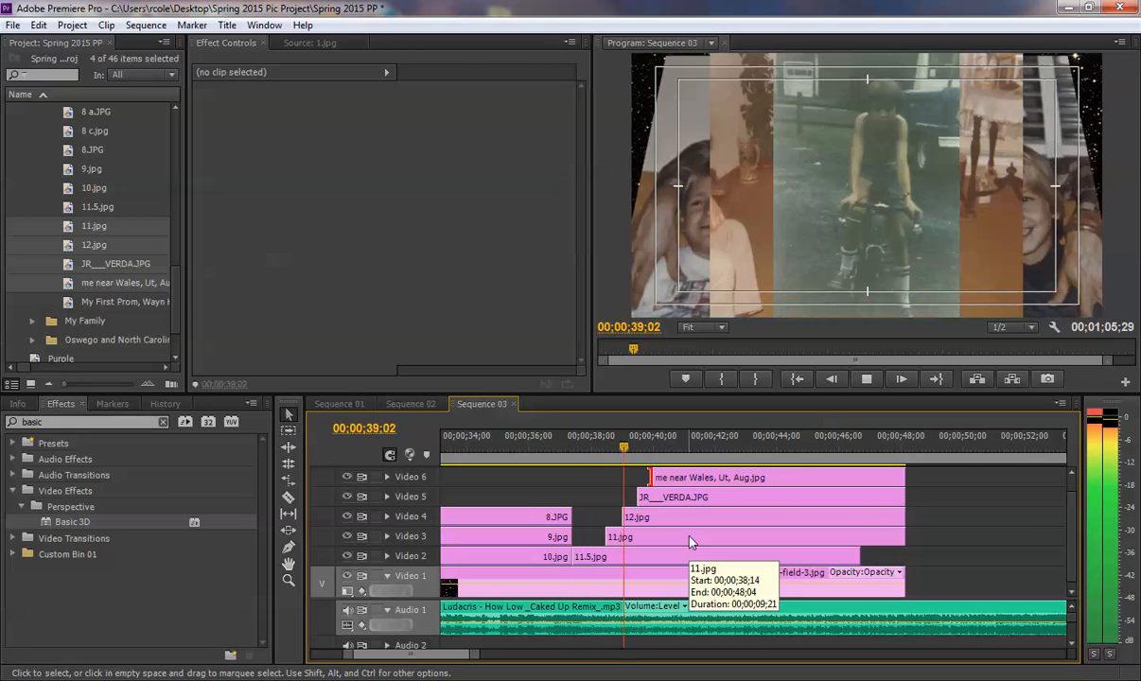
pyautogui.press('space')
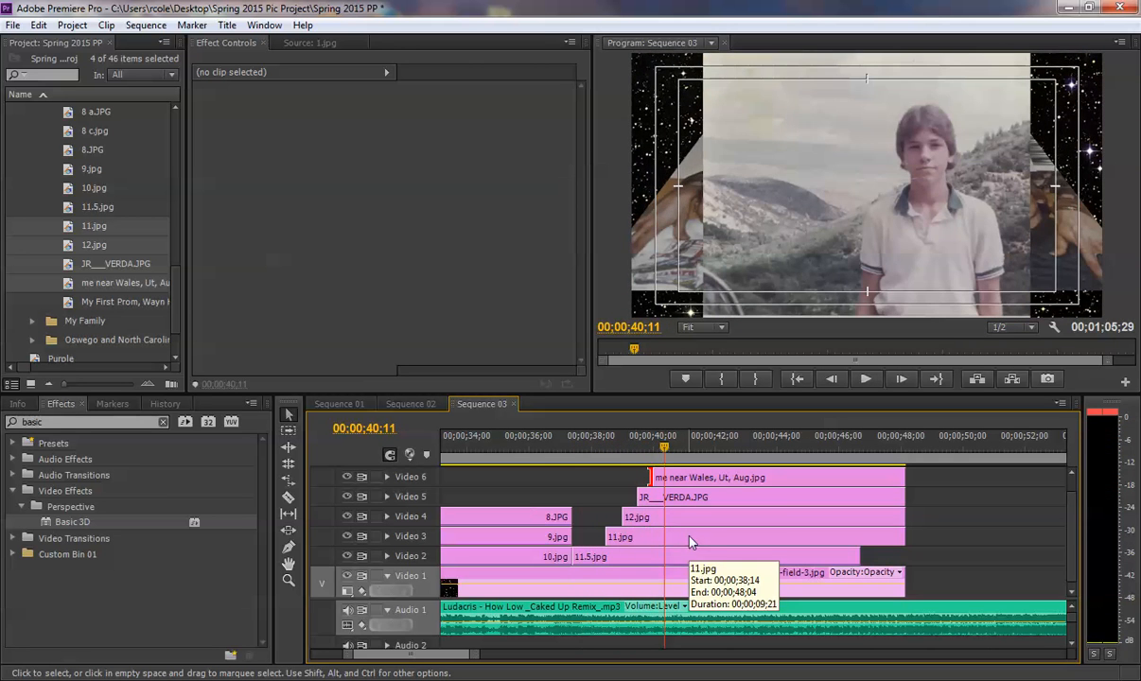
# - Go to 00;00;38;17 and shrink 11.jpg on Video 3 to a scale of about 41.4
pyautogui.moveTo(624, 452); pyautogui.dragTo(609, 450)
pyautogui.click(612, 535)
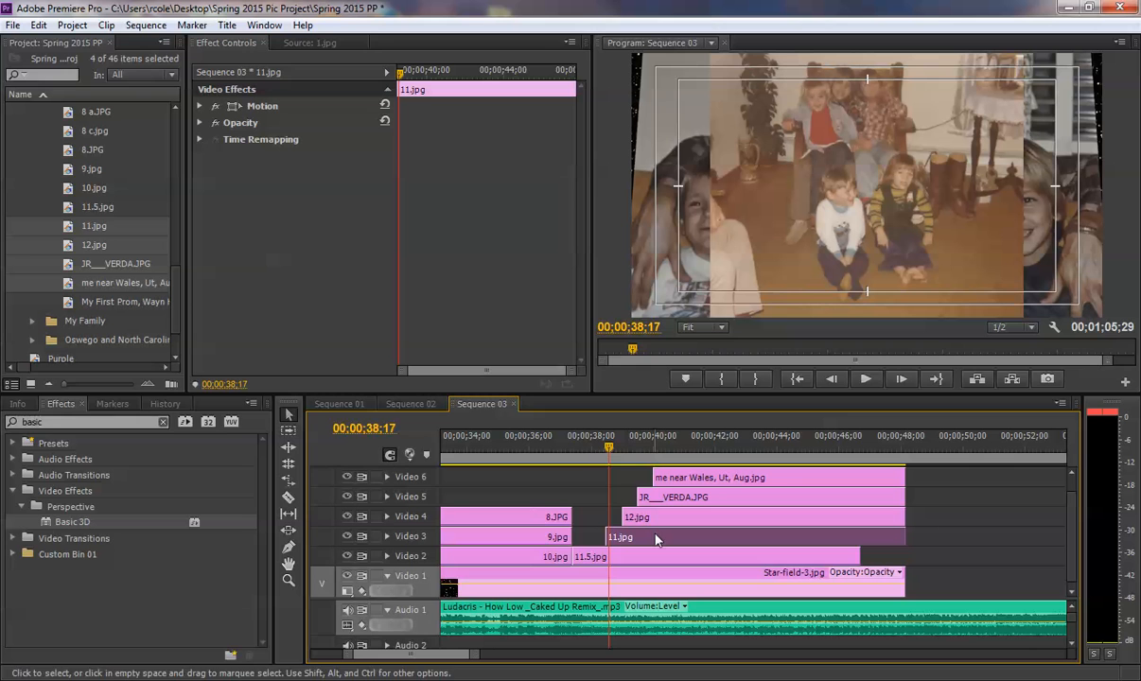
pyautogui.click(199, 106)
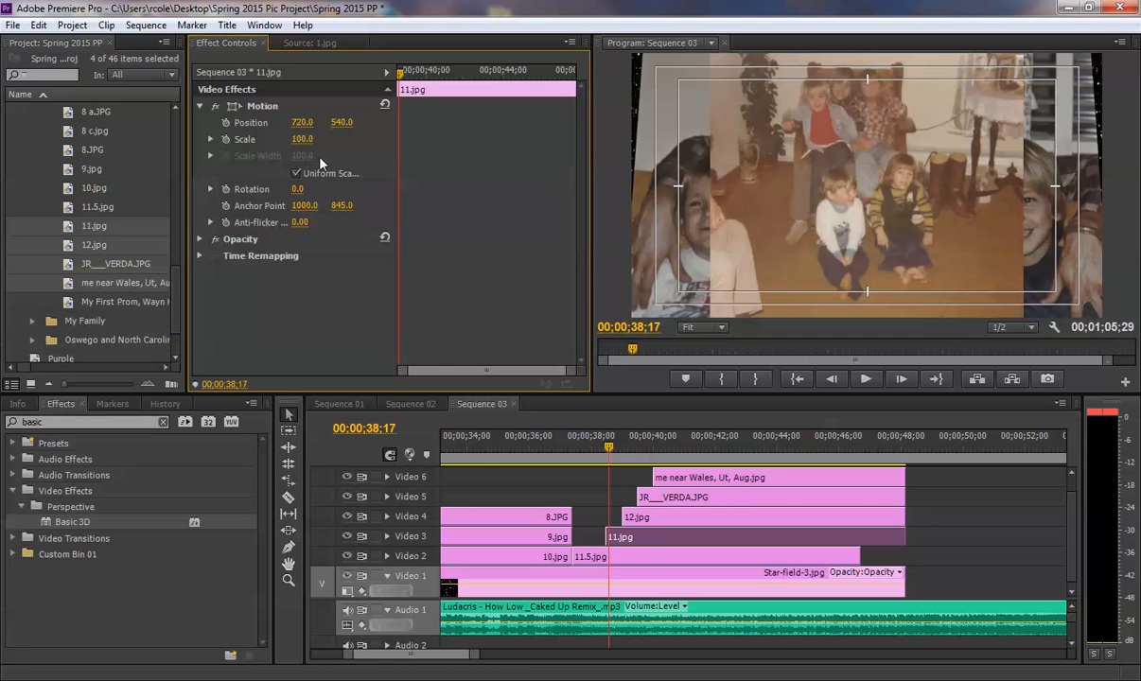
pyautogui.moveTo(303, 139); pyautogui.dragTo(261, 139)
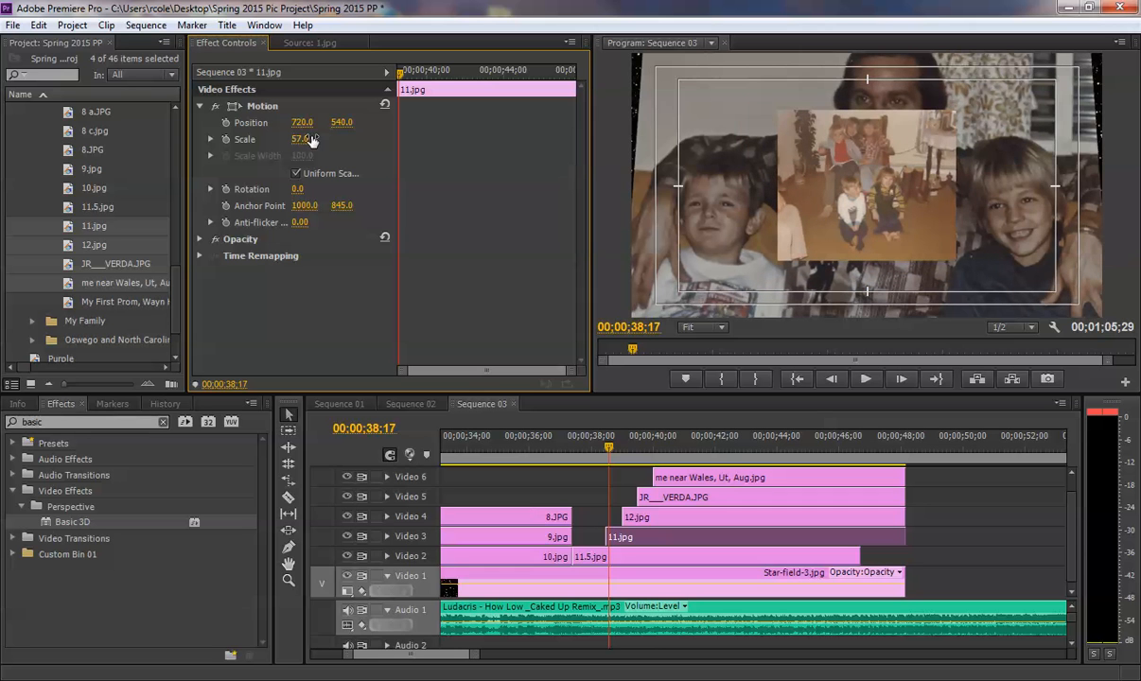
pyautogui.click(267, 107)
pyautogui.moveTo(868, 189); pyautogui.dragTo(798, 203)
pyautogui.moveTo(711, 270); pyautogui.dragTo(733, 252)
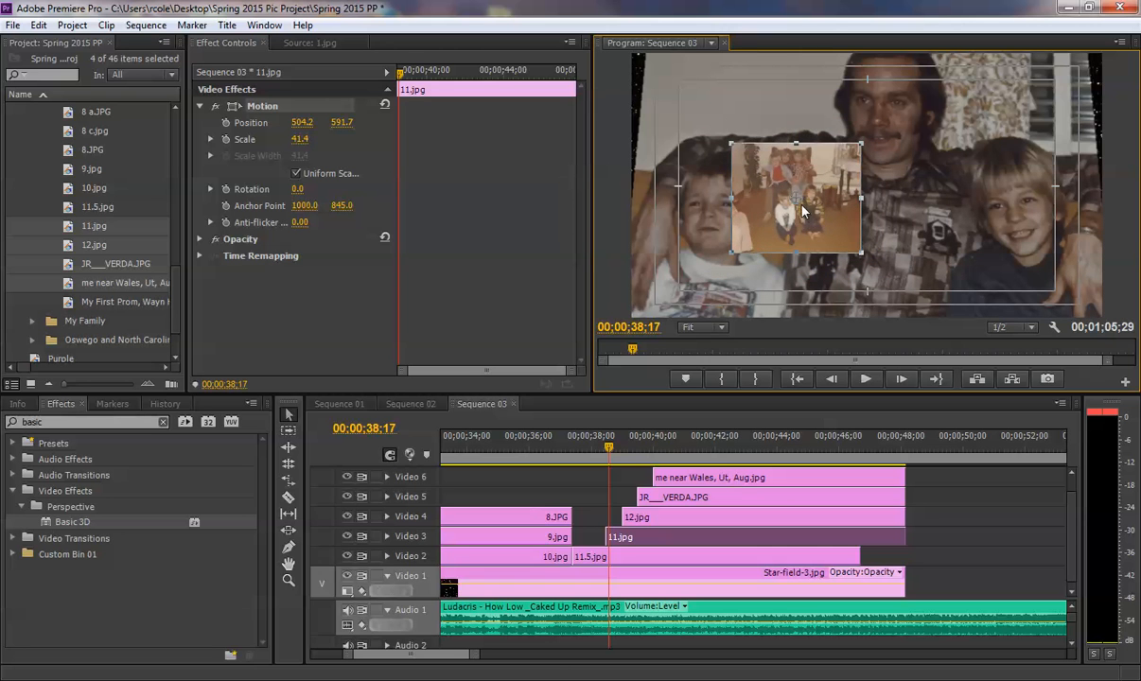
# - Place 11.jpg just outside the frame's upper-left corner, at about -234, -100, and enable Position and Scale keyframes there
pyautogui.moveTo(797, 203); pyautogui.dragTo(601, 56)
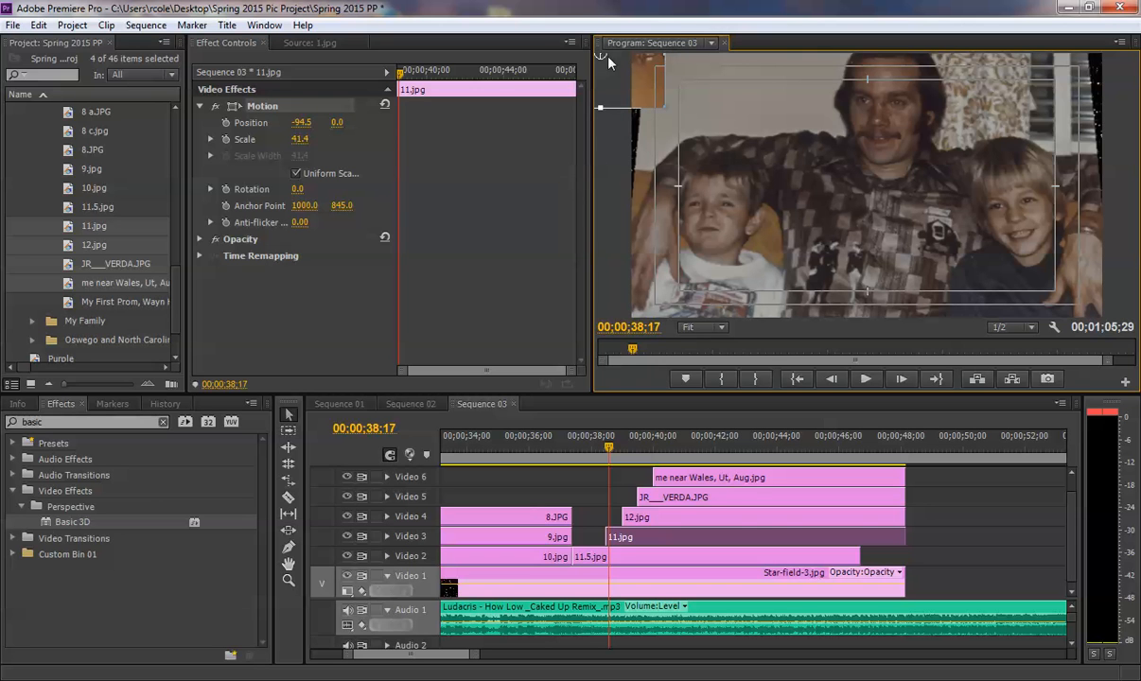
pyautogui.click(695, 331)
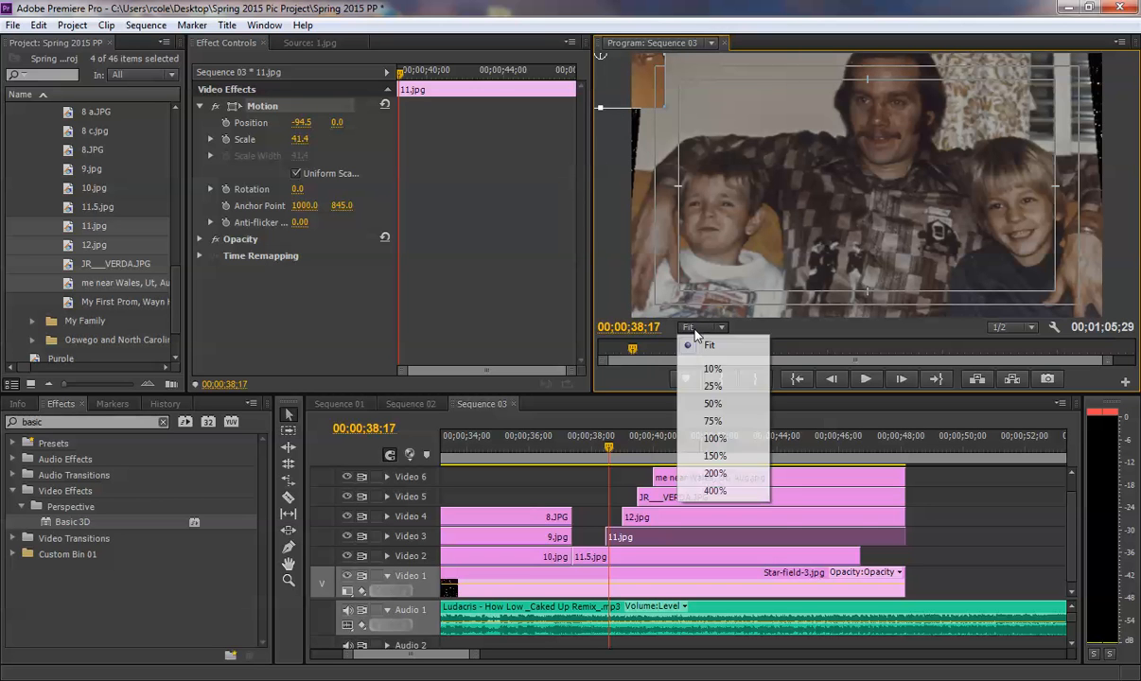
pyautogui.click(715, 388)
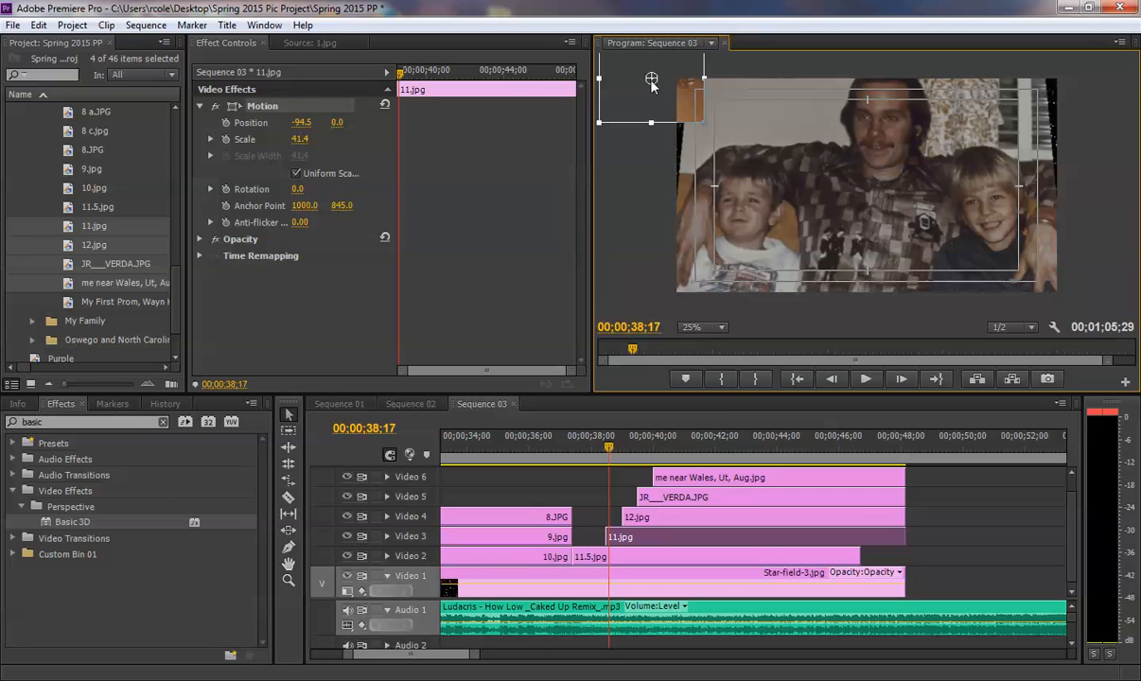
pyautogui.moveTo(651, 92); pyautogui.dragTo(613, 61)
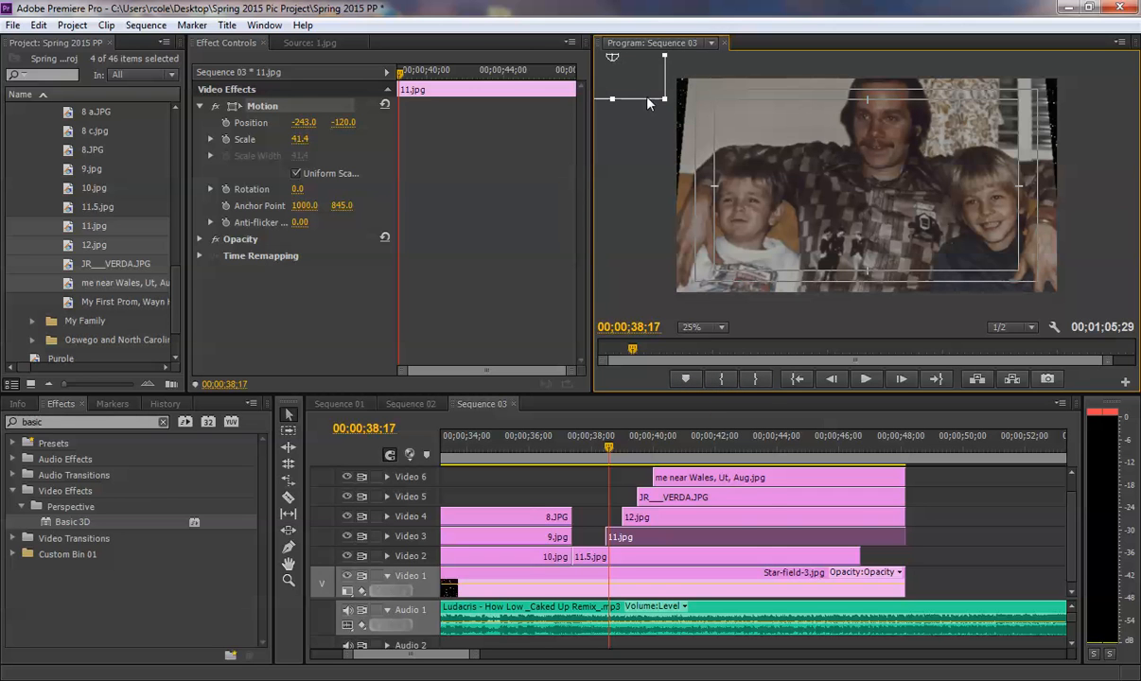
pyautogui.click(695, 328)
pyautogui.click(696, 336)
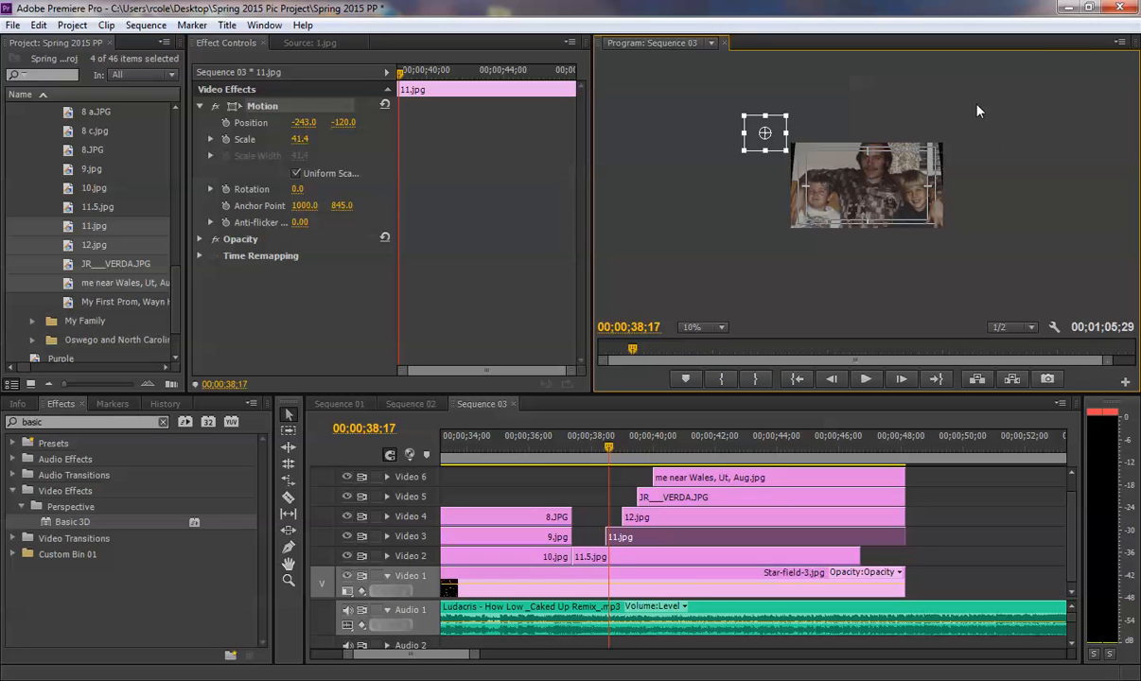
pyautogui.click(705, 328)
pyautogui.click(705, 386)
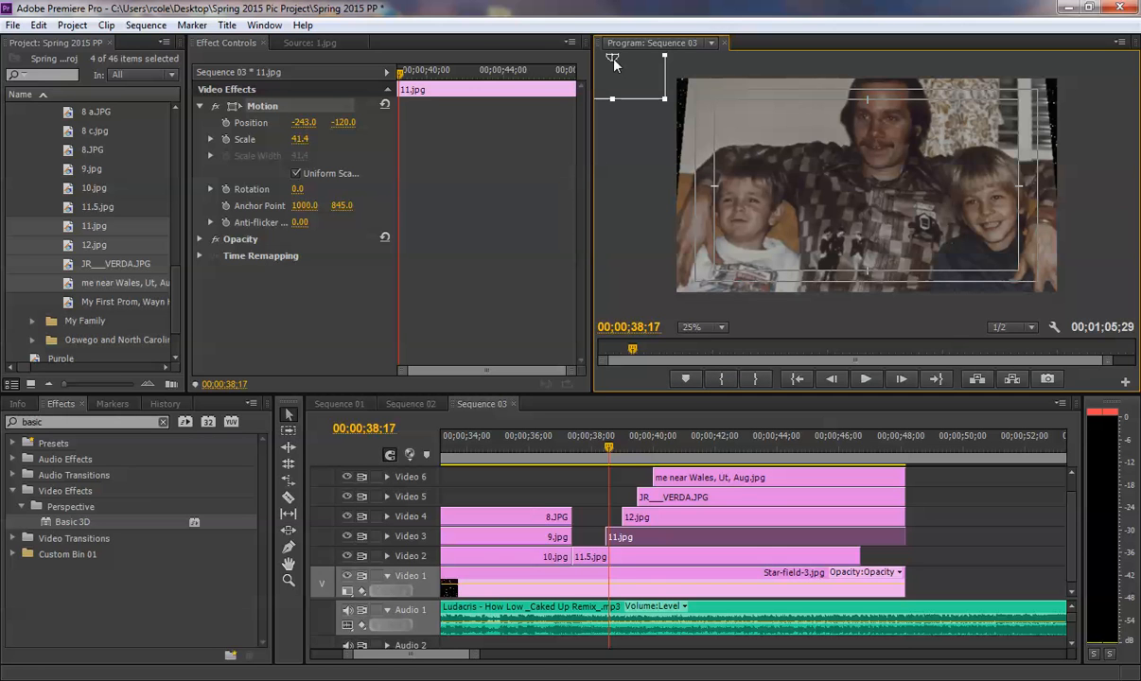
pyautogui.moveTo(616, 65); pyautogui.dragTo(619, 68)
pyautogui.click(225, 139)
pyautogui.click(225, 122)
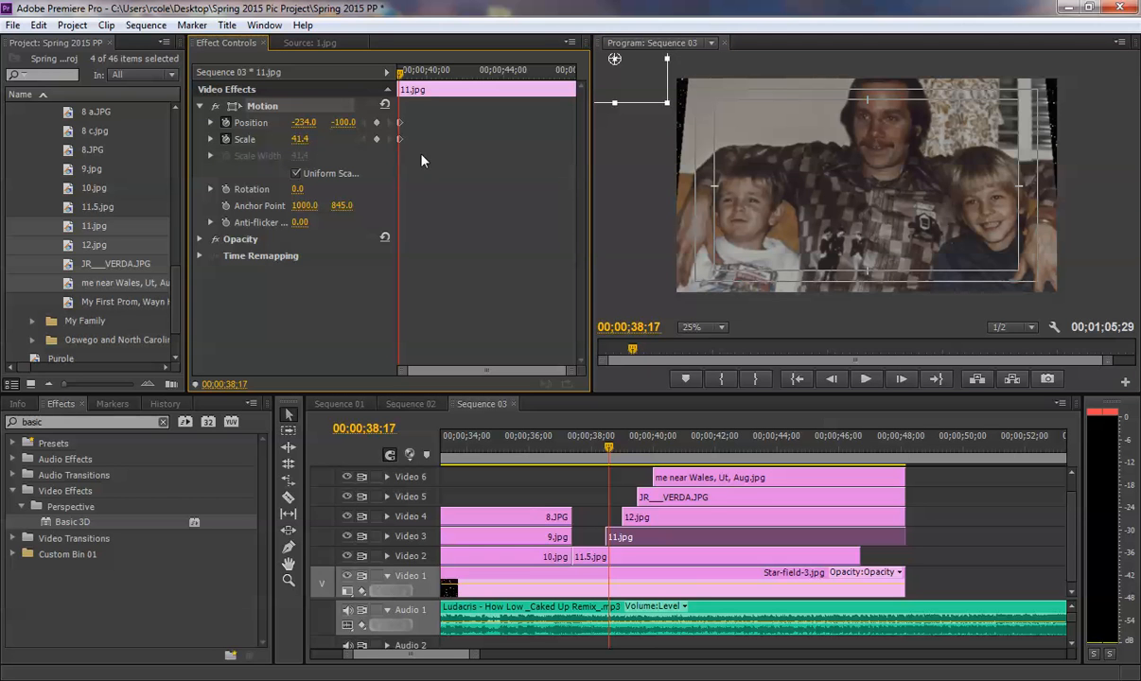
# - At 00;00;39;12, keyframe 11.jpg beyond the frame's lower-right corner, at position about 1677, 1200 and a scale of about 47.4
pyautogui.click(422, 73)
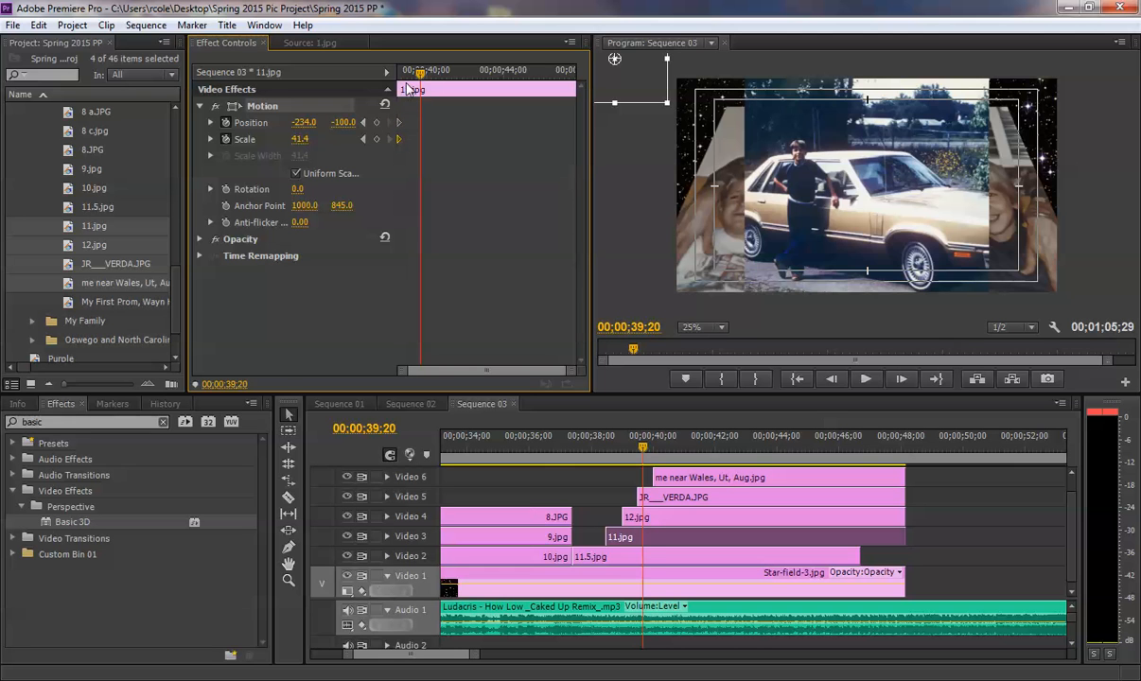
pyautogui.click(413, 75)
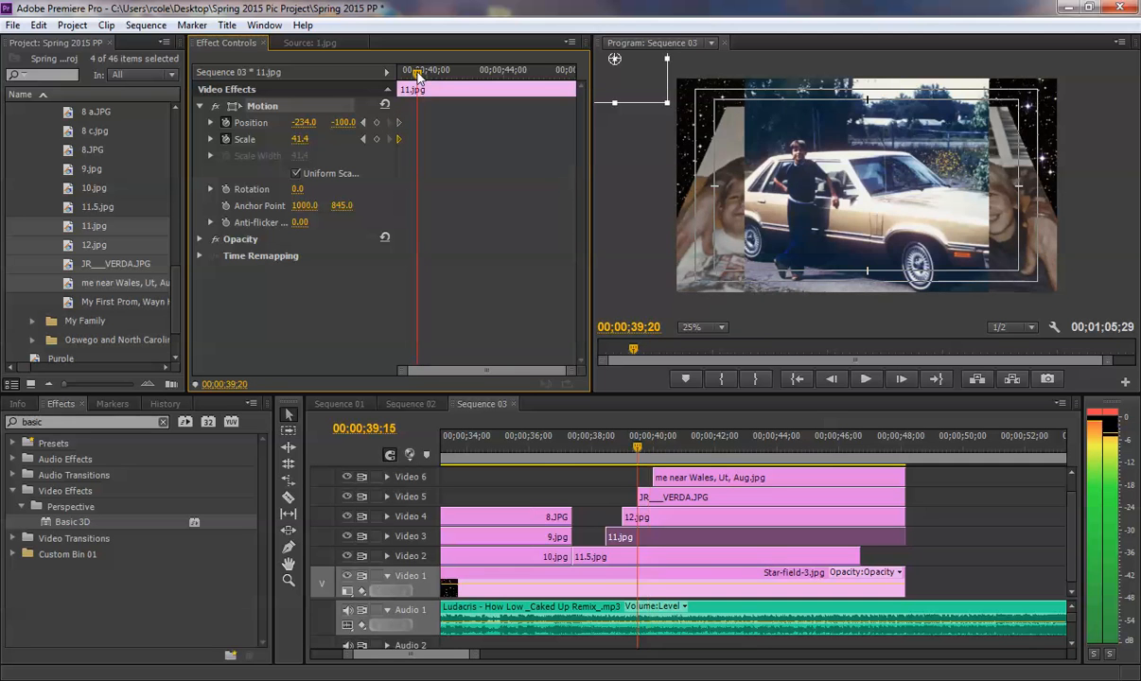
pyautogui.click(396, 75)
pyautogui.click(401, 76)
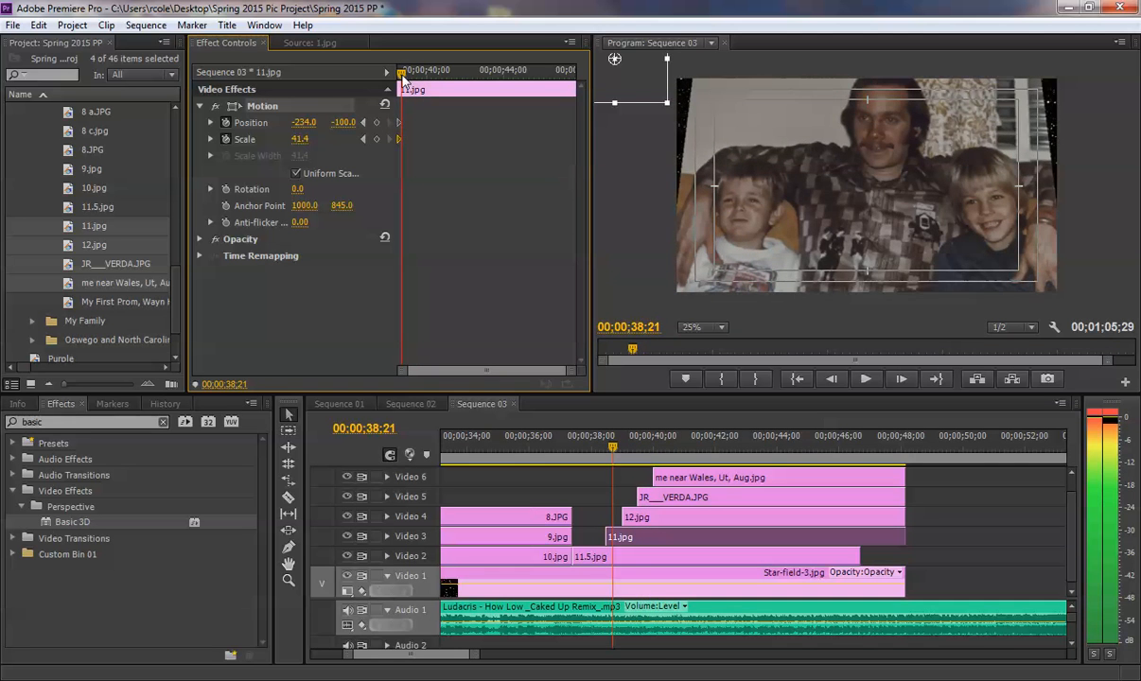
pyautogui.moveTo(401, 75); pyautogui.dragTo(414, 76)
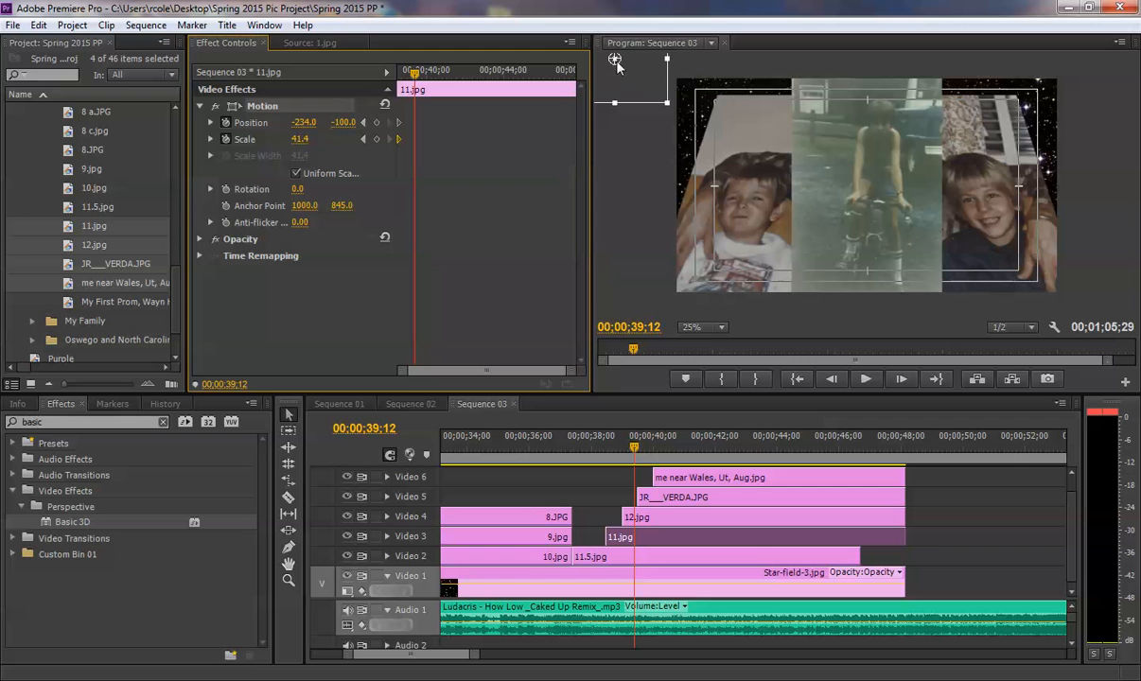
pyautogui.moveTo(616, 67); pyautogui.dragTo(1118, 318)
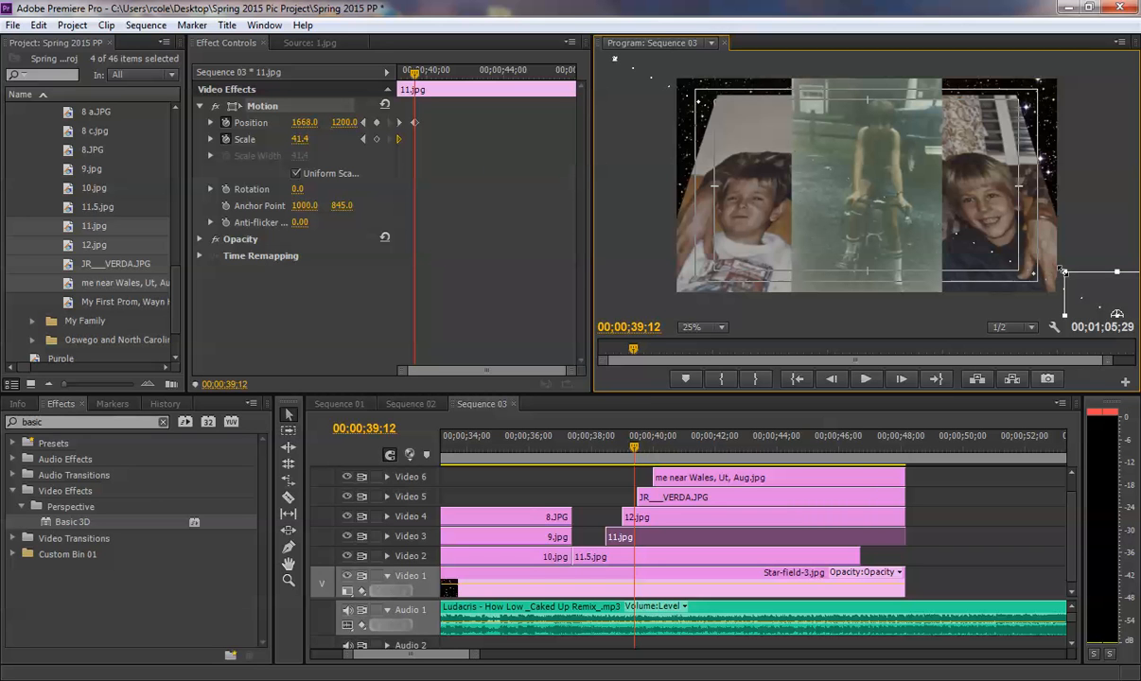
pyautogui.moveTo(1058, 269); pyautogui.dragTo(1055, 301)
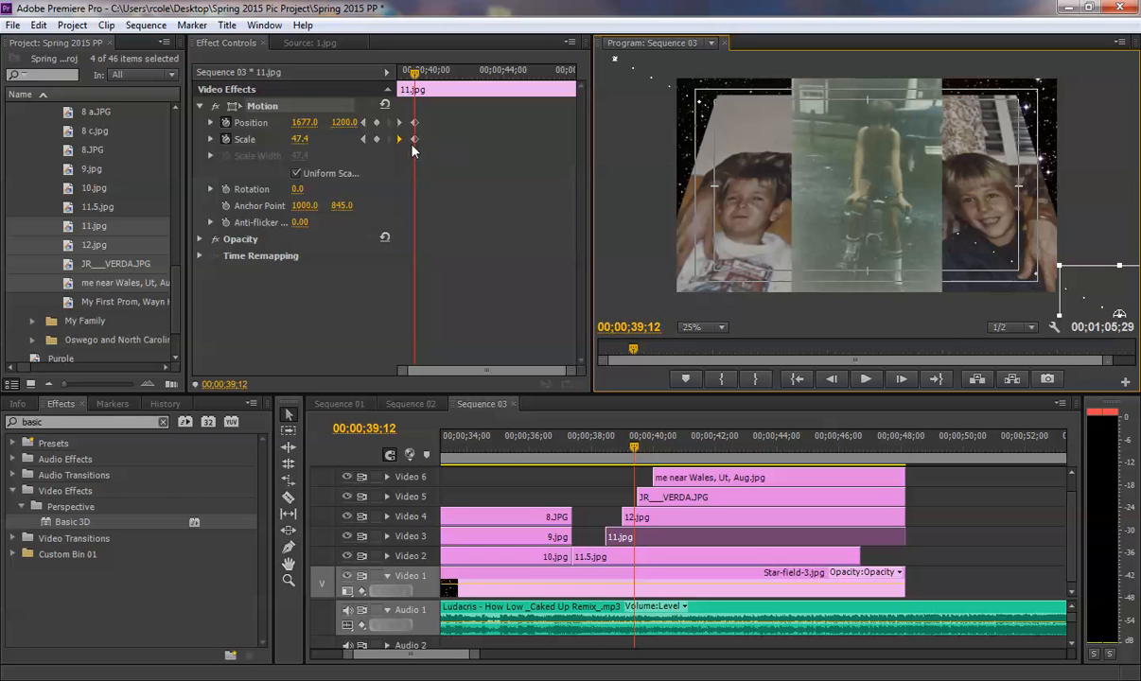
# - Move the second Position and Scale keyframes of 11.jpg to near the end of the clip and preview its diagonal flight
pyautogui.moveTo(420, 148); pyautogui.dragTo(544, 142)
pyautogui.click(585, 442)
pyautogui.press('space')
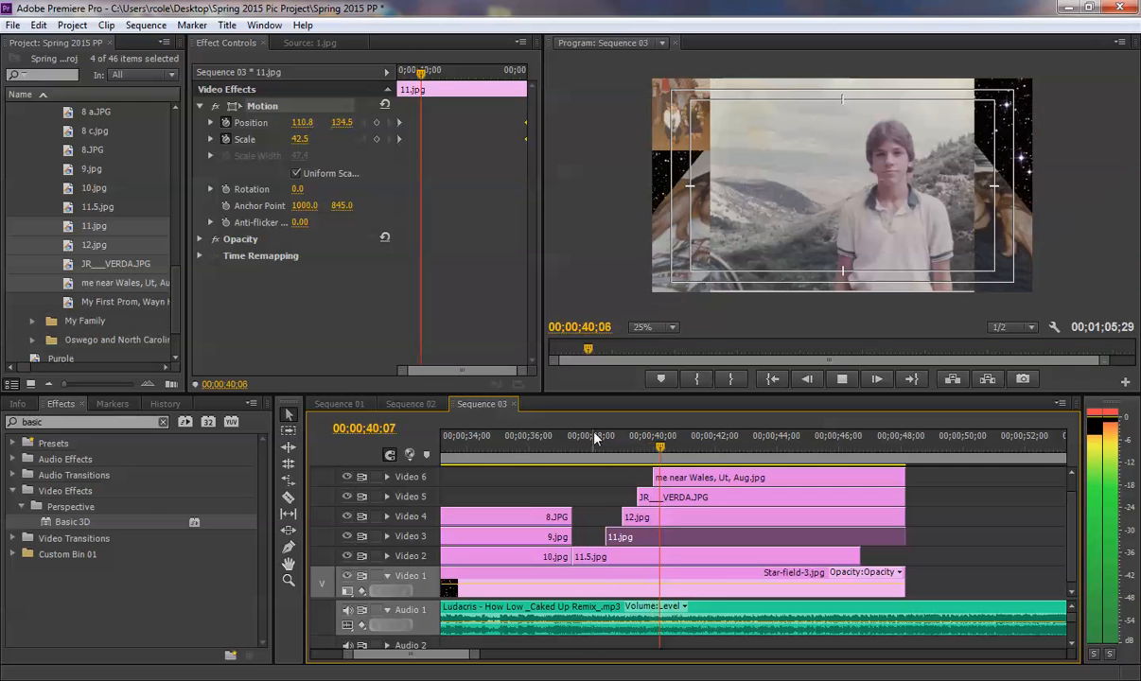
pyautogui.press('space')
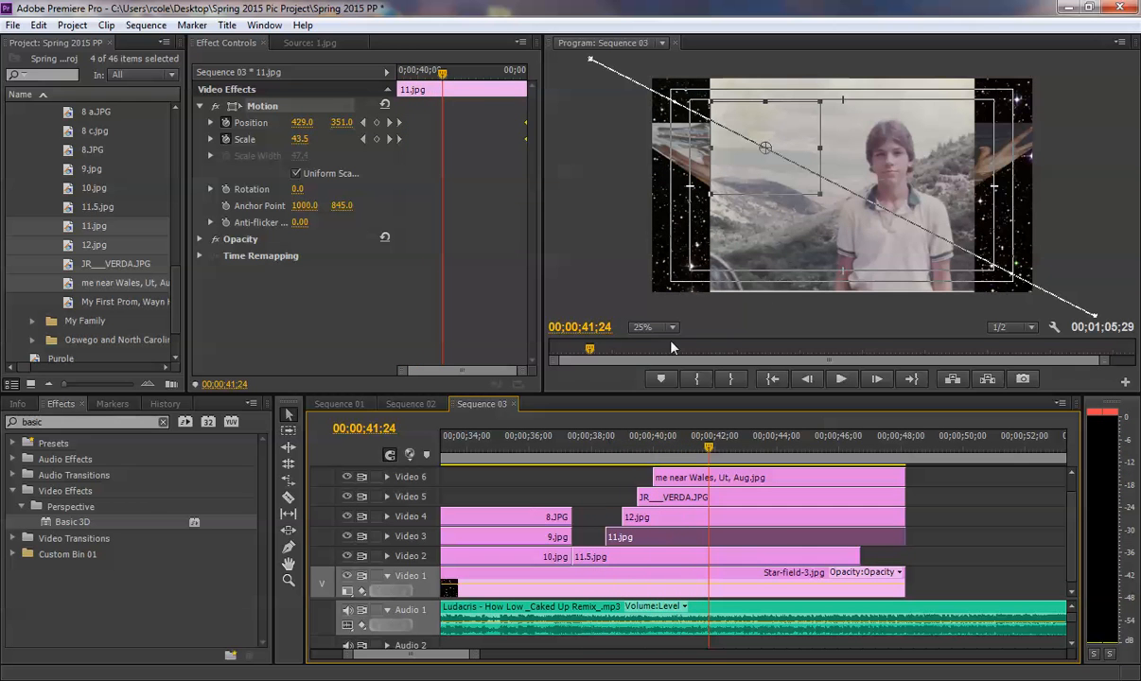
pyautogui.press('space')
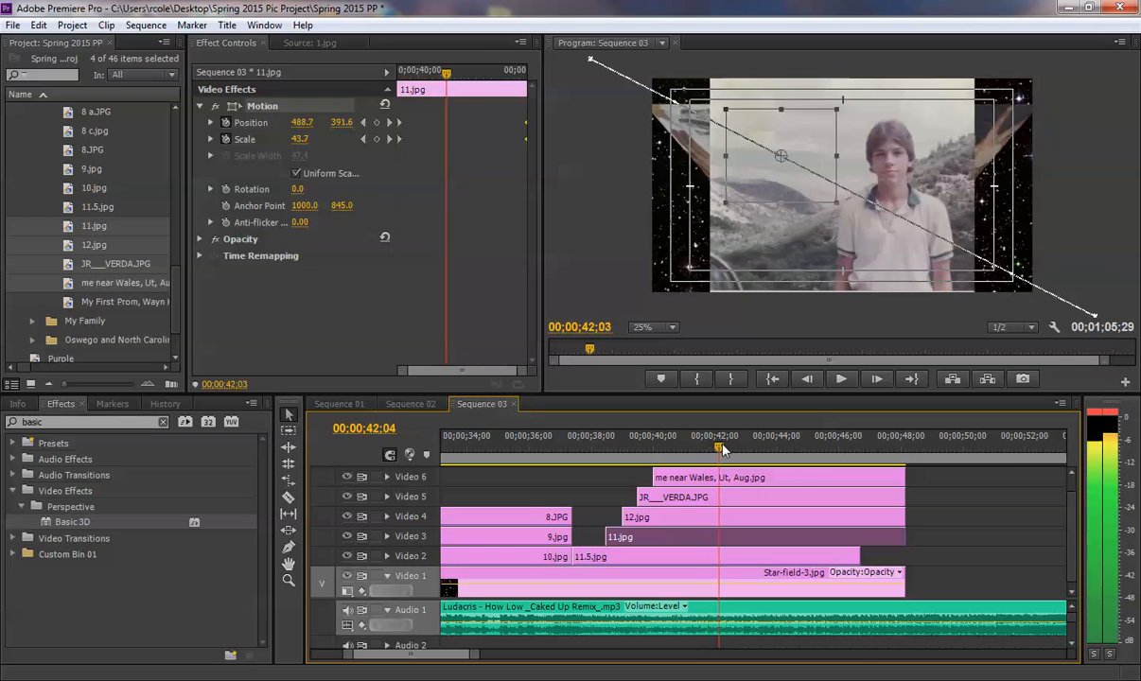
pyautogui.moveTo(832, 461); pyautogui.dragTo(856, 461)
pyautogui.click(602, 444)
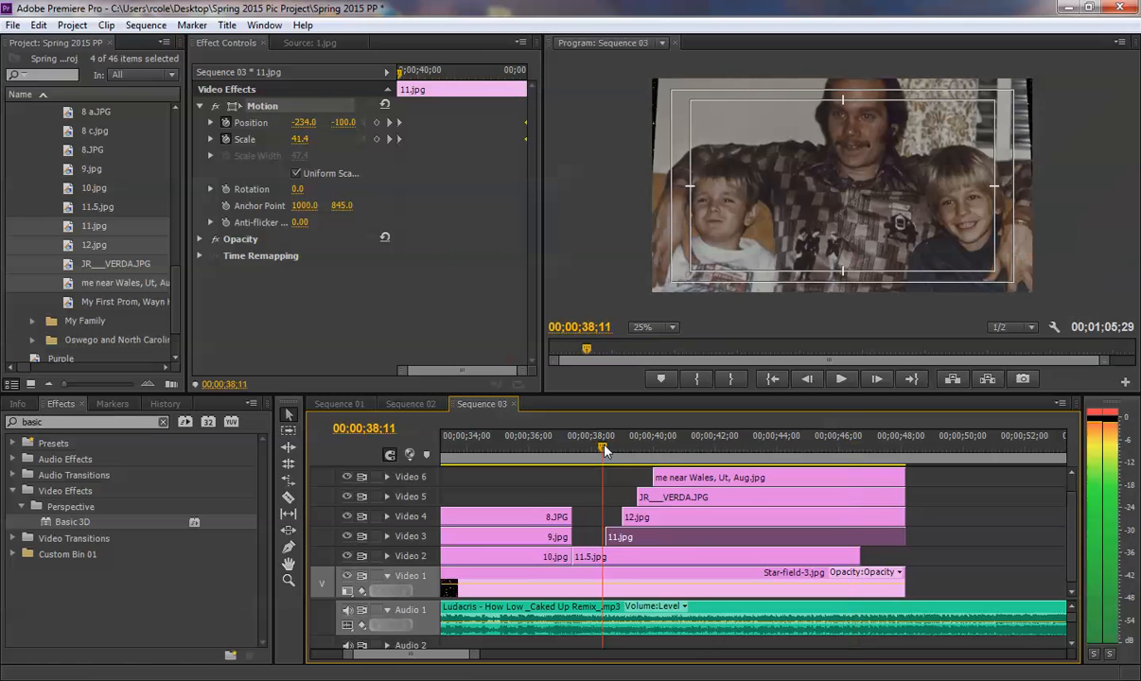
# - At 00;00;39;08, shrink 12.jpg to a scale of about 36.3 and place it outside the frame's upper-right corner, at about 1563, -20
pyautogui.click(657, 517)
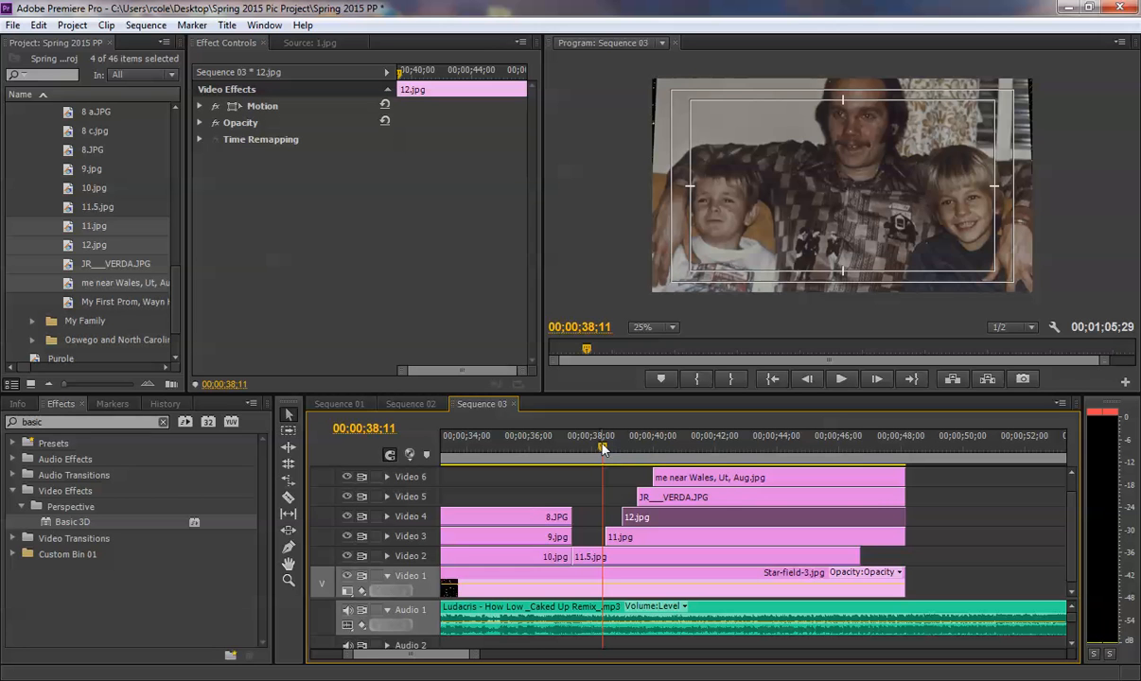
pyautogui.press('space')
pyautogui.press('space')
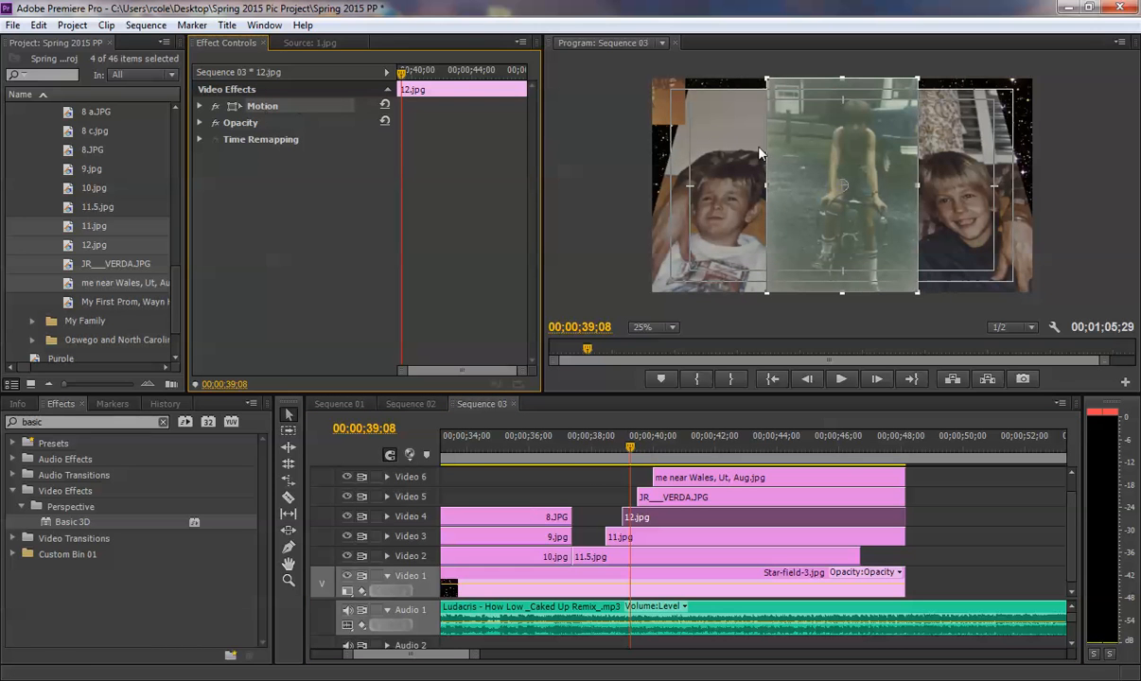
pyautogui.moveTo(765, 78); pyautogui.dragTo(806, 135)
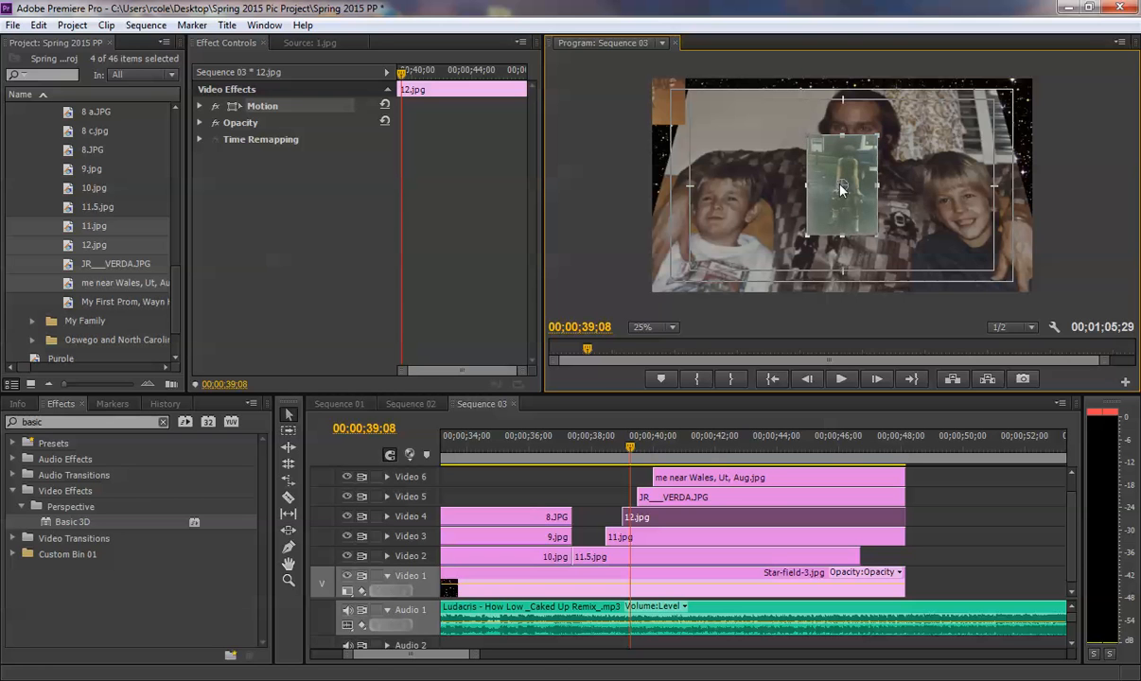
pyautogui.moveTo(840, 190); pyautogui.dragTo(1078, 74)
pyautogui.moveTo(1039, 118); pyautogui.dragTo(1067, 79)
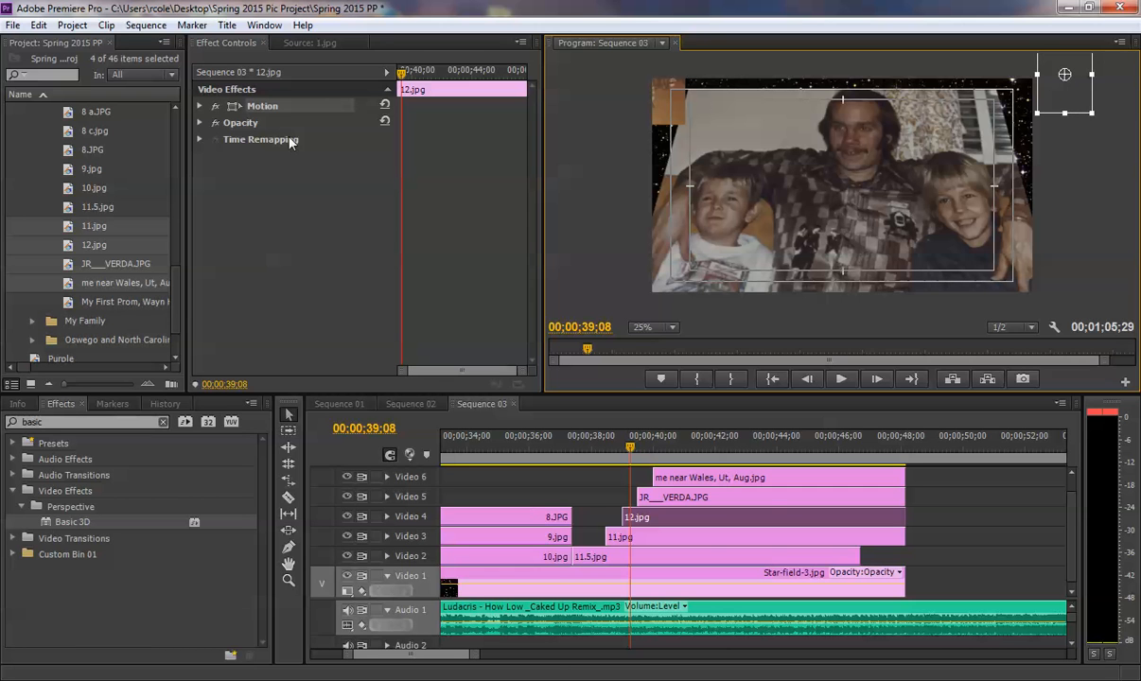
pyautogui.click(202, 113)
pyautogui.click(200, 106)
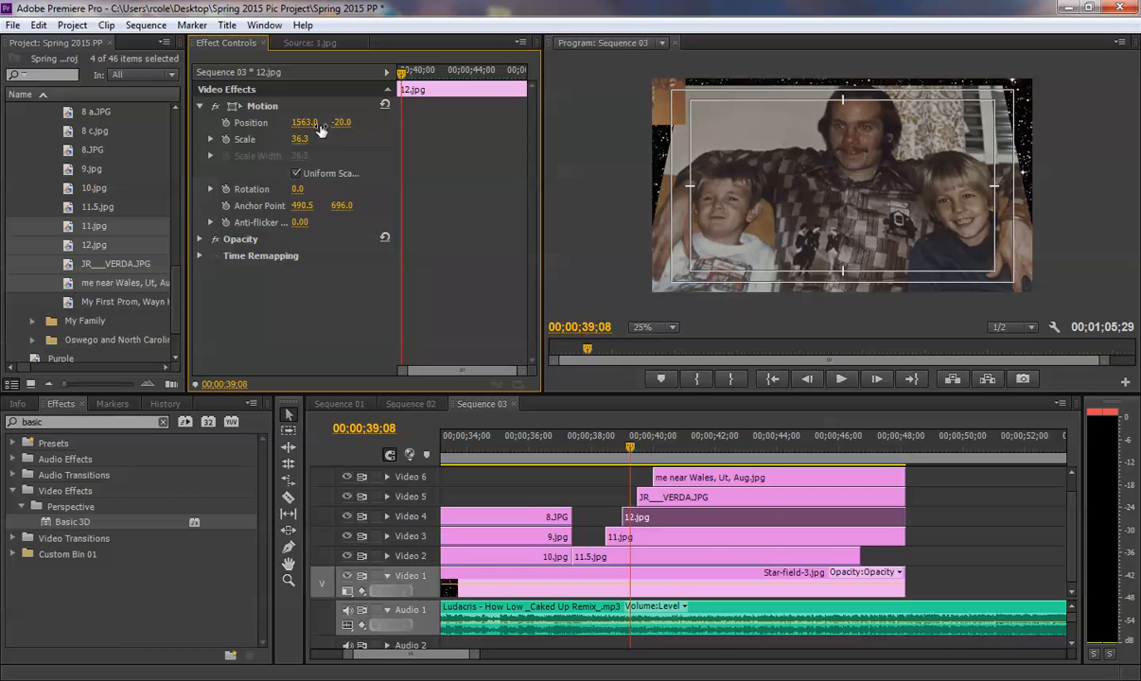
pyautogui.click(263, 110)
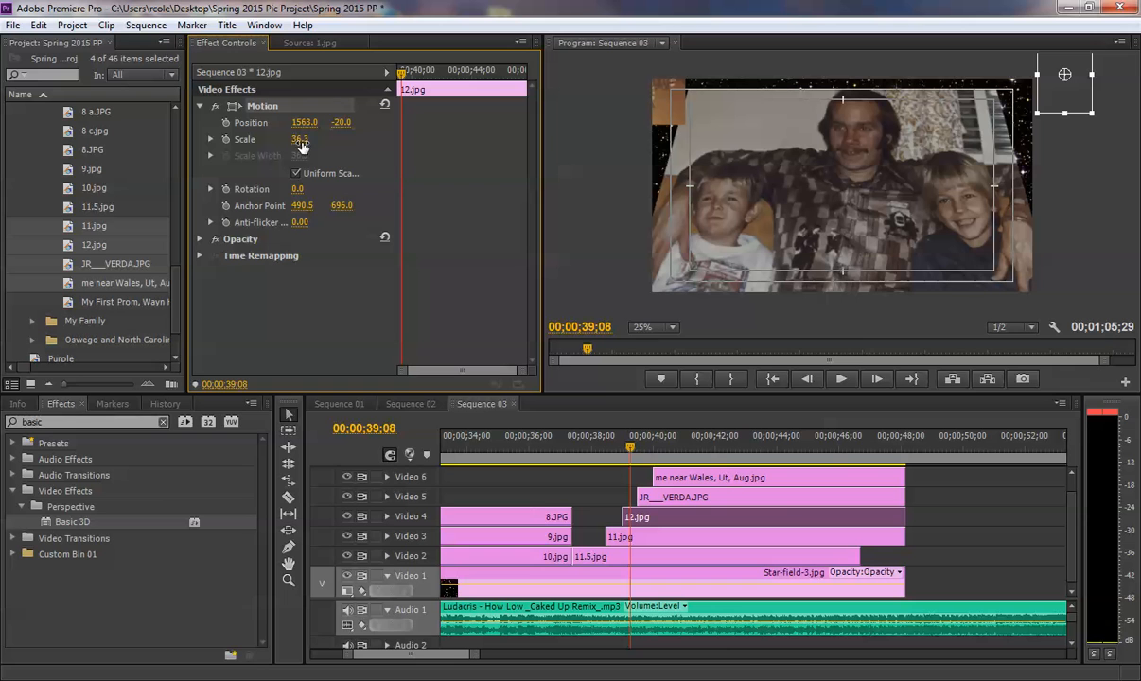
# - Enable Position and Scale keyframes at the start of 12.jpg and, at 00;00;42;26, keyframe it beyond the lower-left corner, about -162, 1052, scale 43.7
pyautogui.click(226, 123)
pyautogui.moveTo(402, 139); pyautogui.dragTo(395, 139)
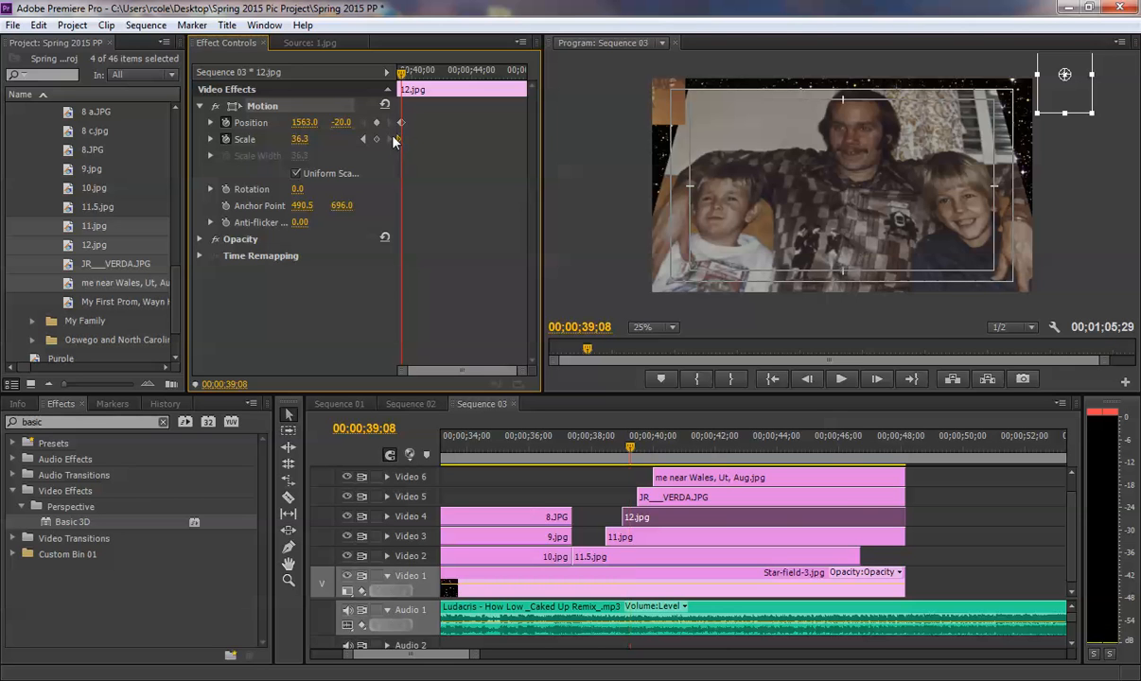
pyautogui.click(455, 72)
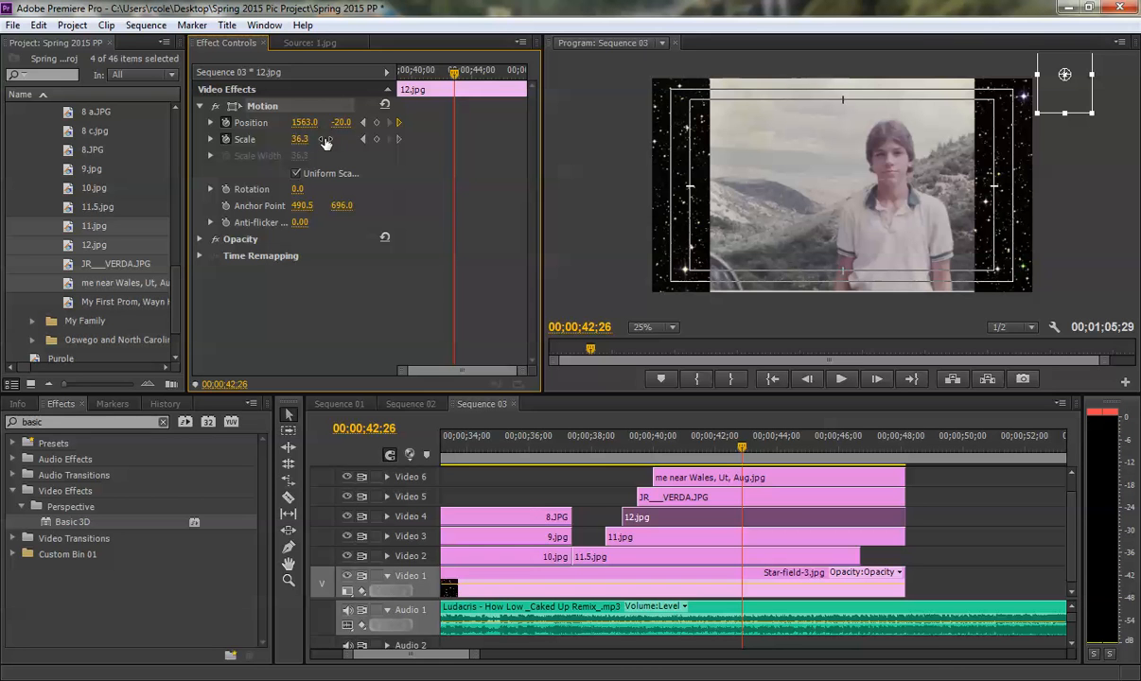
pyautogui.moveTo(1065, 75); pyautogui.dragTo(614, 238)
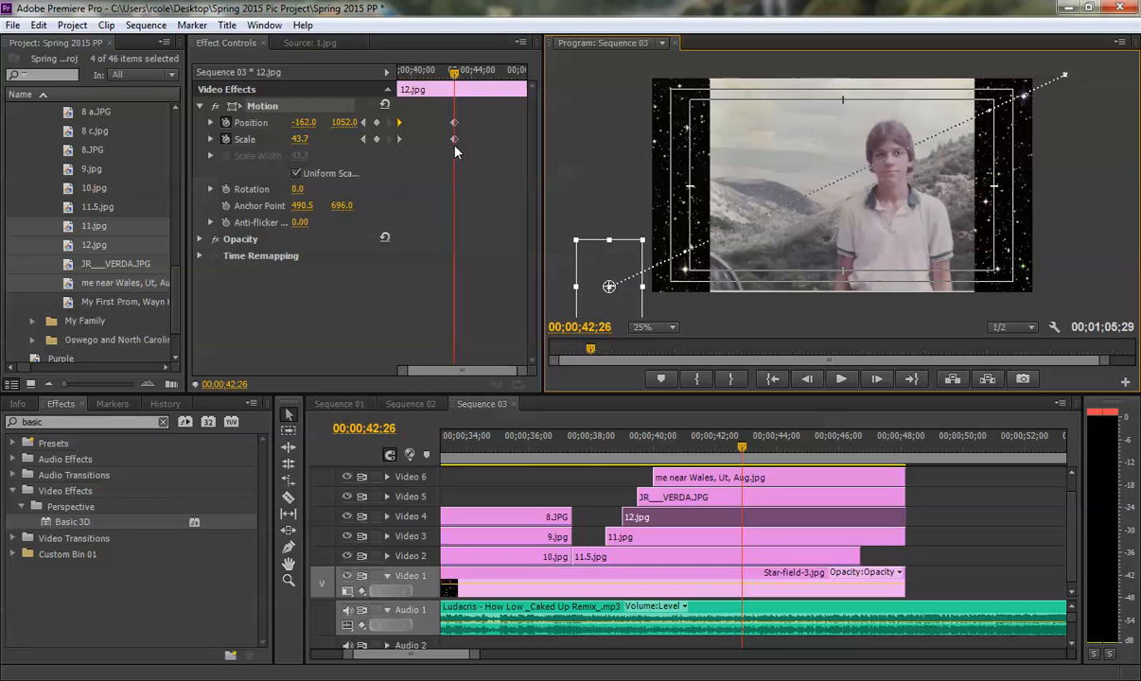
# - Move the second Position and Scale keyframes of 12.jpg to the end of the clip and preview the photo's diagonal flight
pyautogui.moveTo(448, 124); pyautogui.dragTo(455, 135)
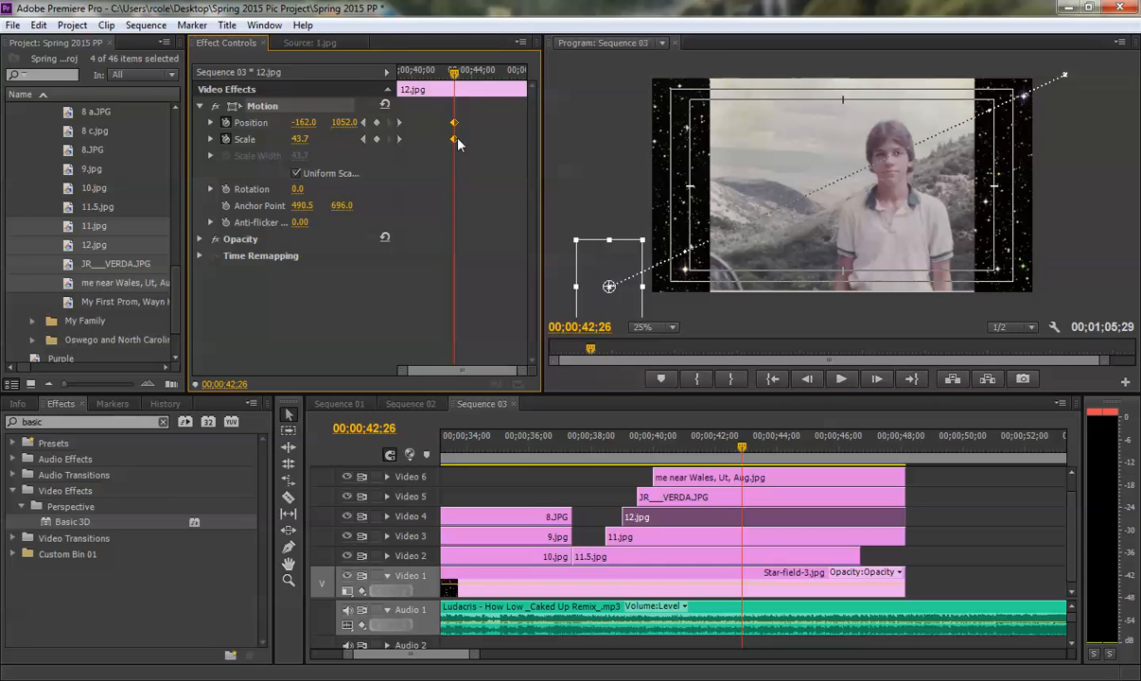
pyautogui.press('Delete')
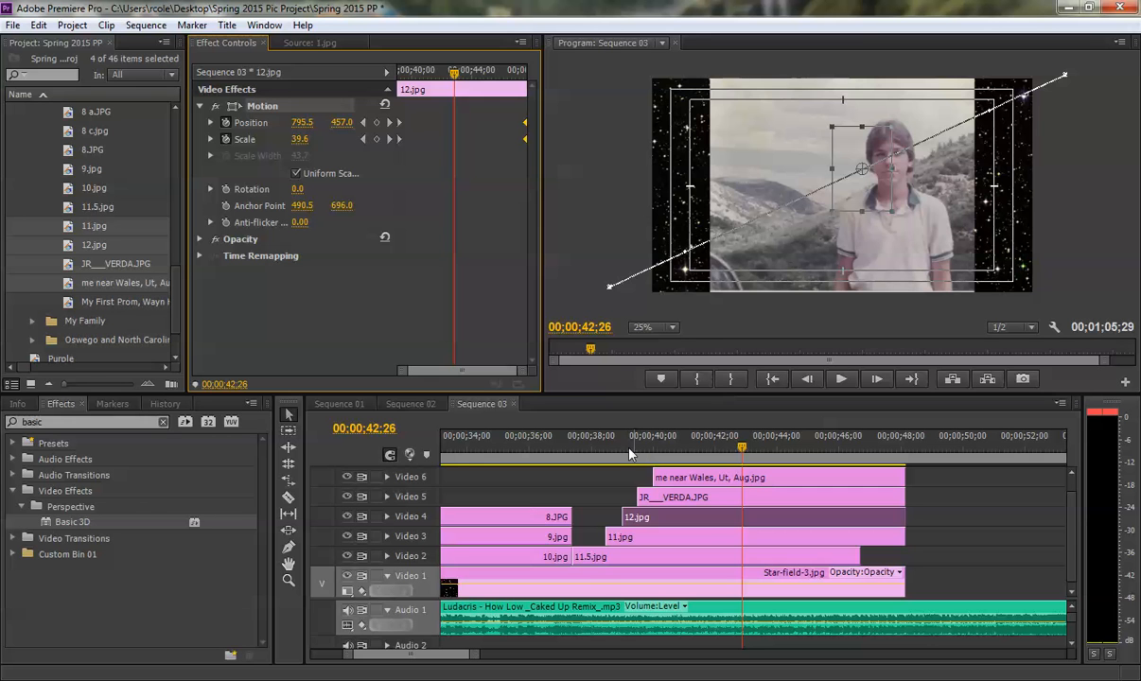
pyautogui.click(617, 456)
pyautogui.press('space')
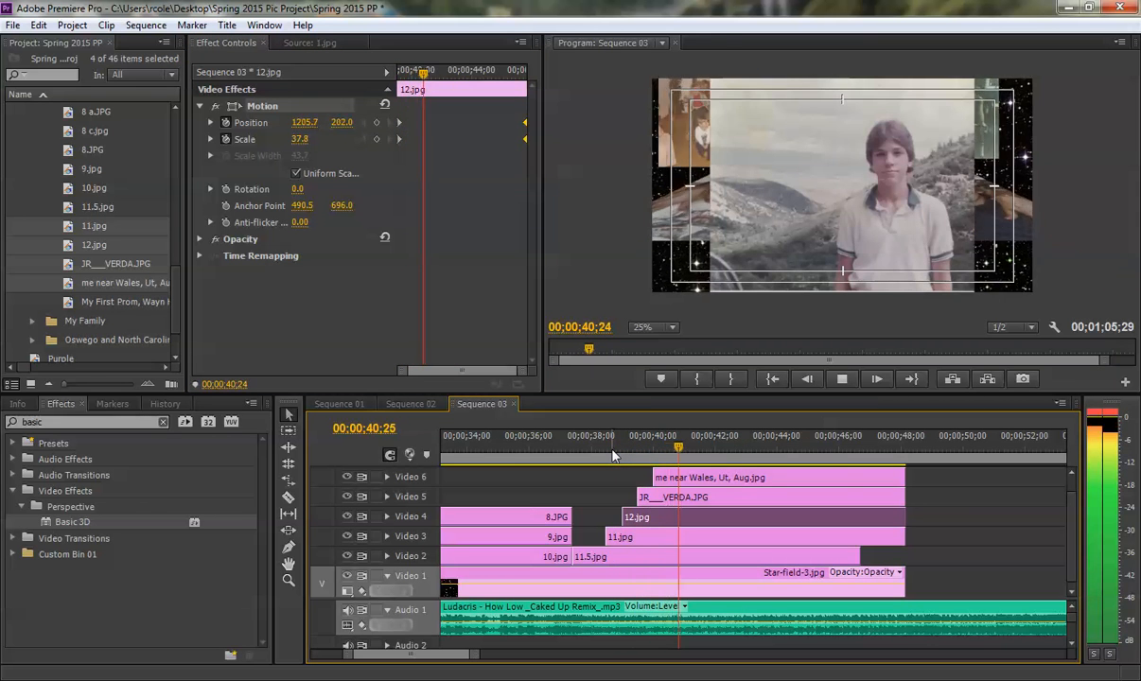
pyautogui.press('space')
# - At 00;00;39;19, shrink the Video 5 car photo to a scale of about 28.9 and place it outside the lower-left corner, about -168, 1032
pyautogui.moveTo(700, 448); pyautogui.dragTo(641, 452)
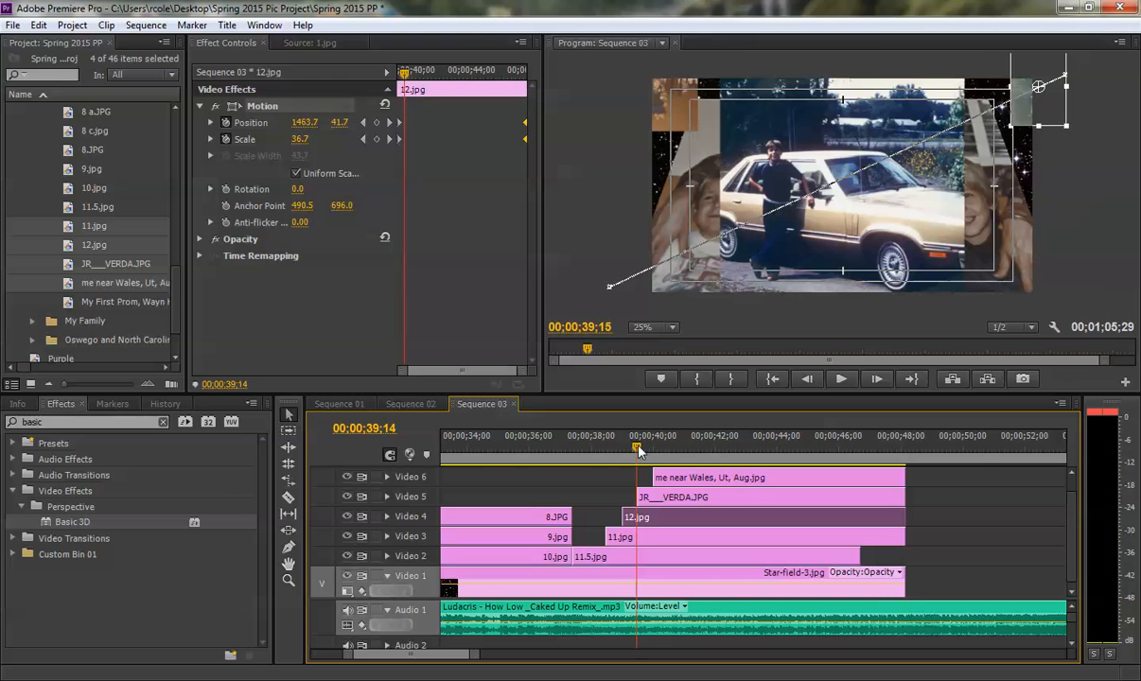
pyautogui.click(645, 497)
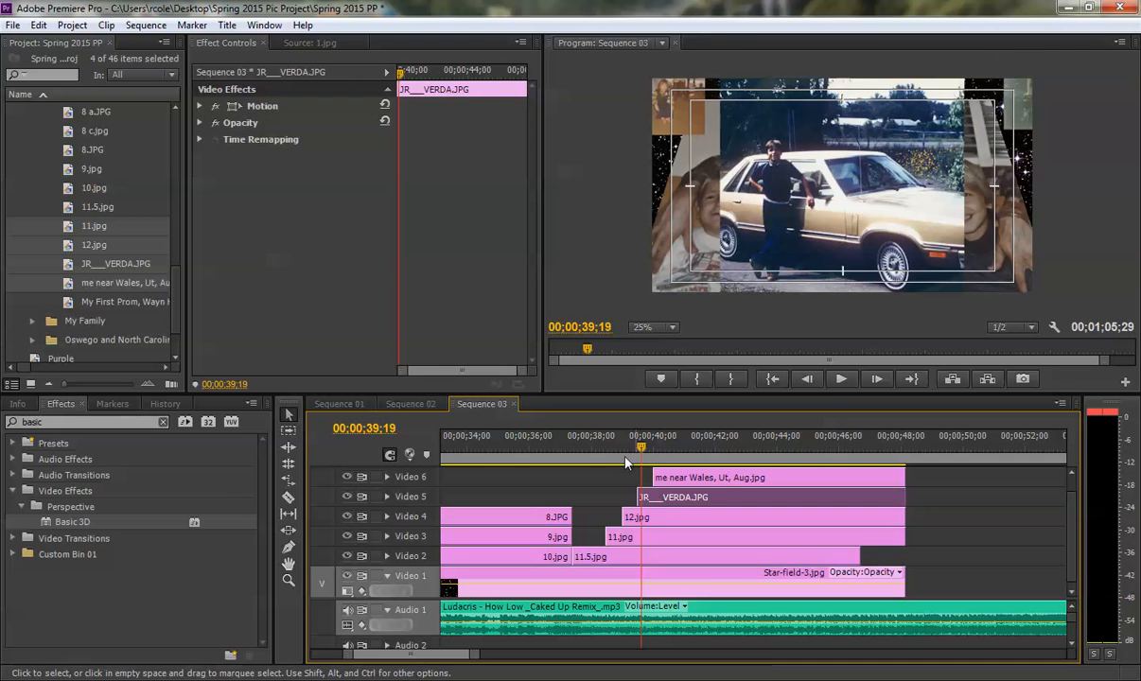
pyautogui.click(199, 106)
pyautogui.click(236, 105)
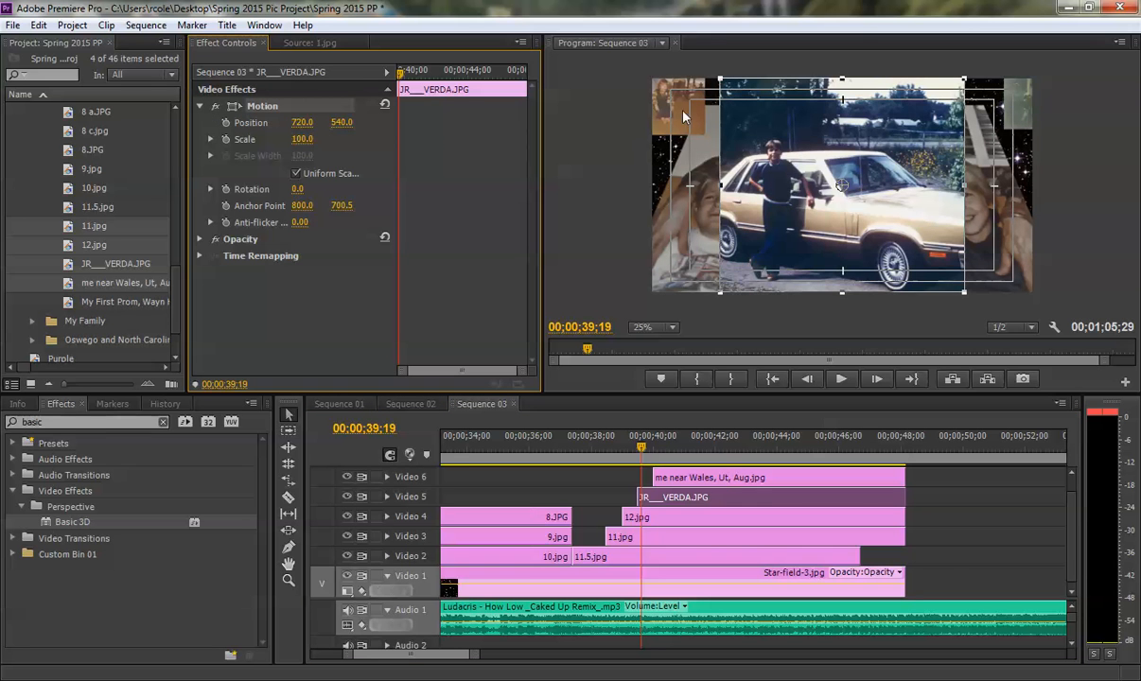
pyautogui.moveTo(721, 76); pyautogui.dragTo(798, 140)
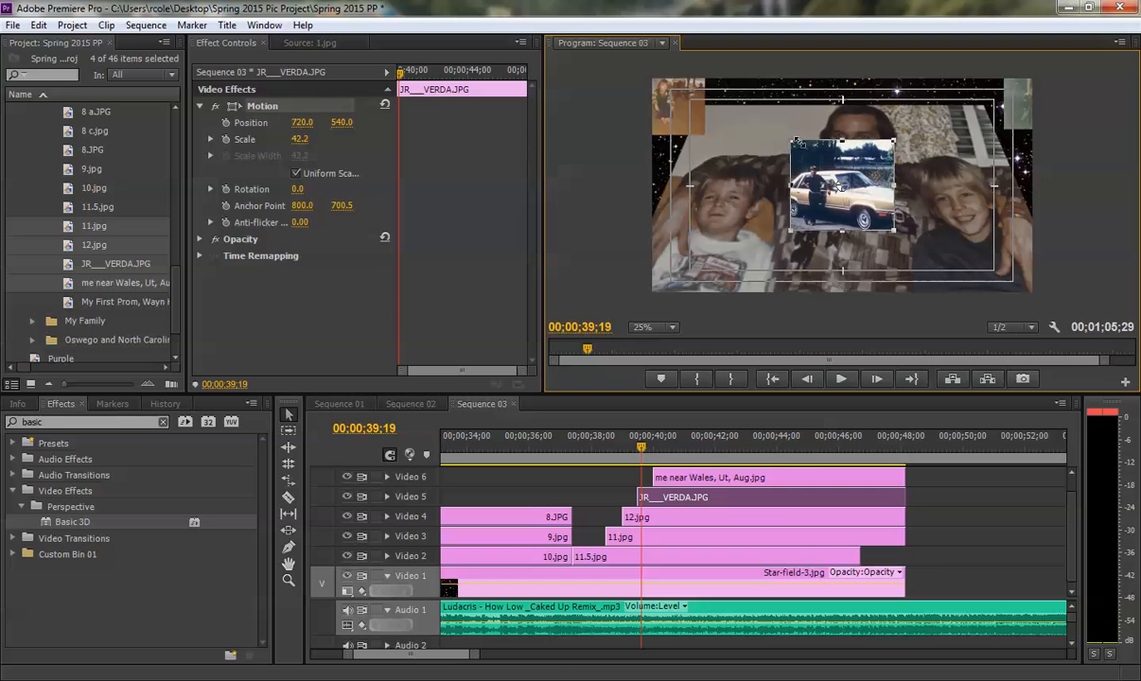
pyautogui.moveTo(833, 186); pyautogui.dragTo(584, 286)
pyautogui.moveTo(645, 242); pyautogui.dragTo(639, 248)
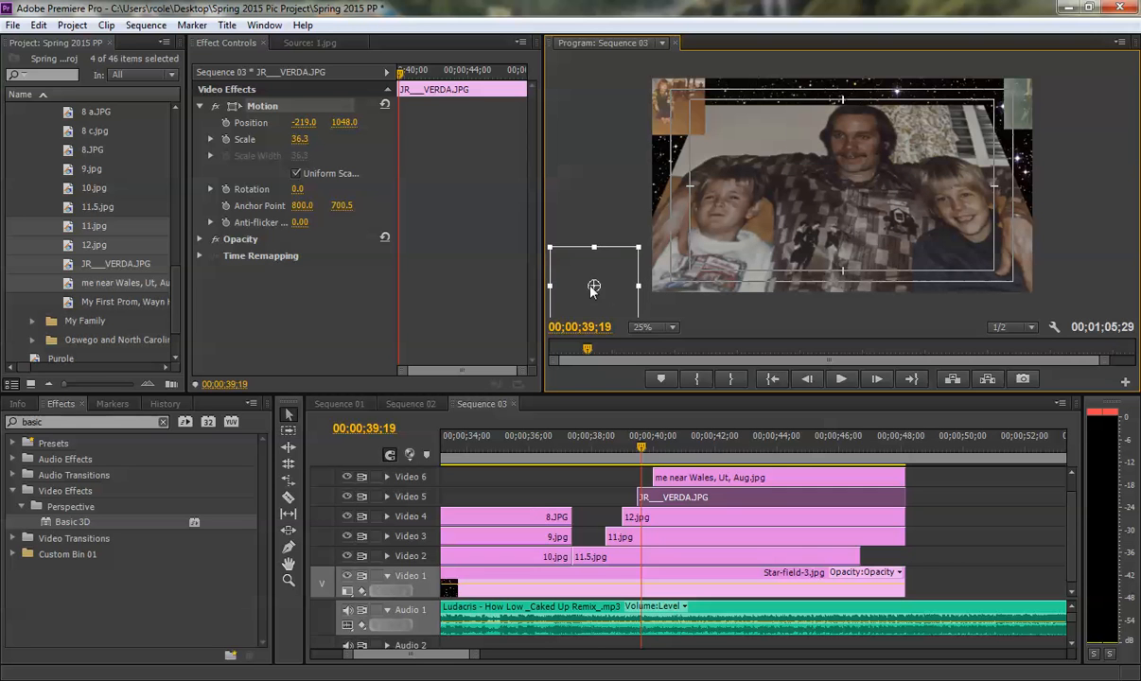
pyautogui.moveTo(592, 291); pyautogui.dragTo(597, 284)
pyautogui.moveTo(644, 241); pyautogui.dragTo(609, 284)
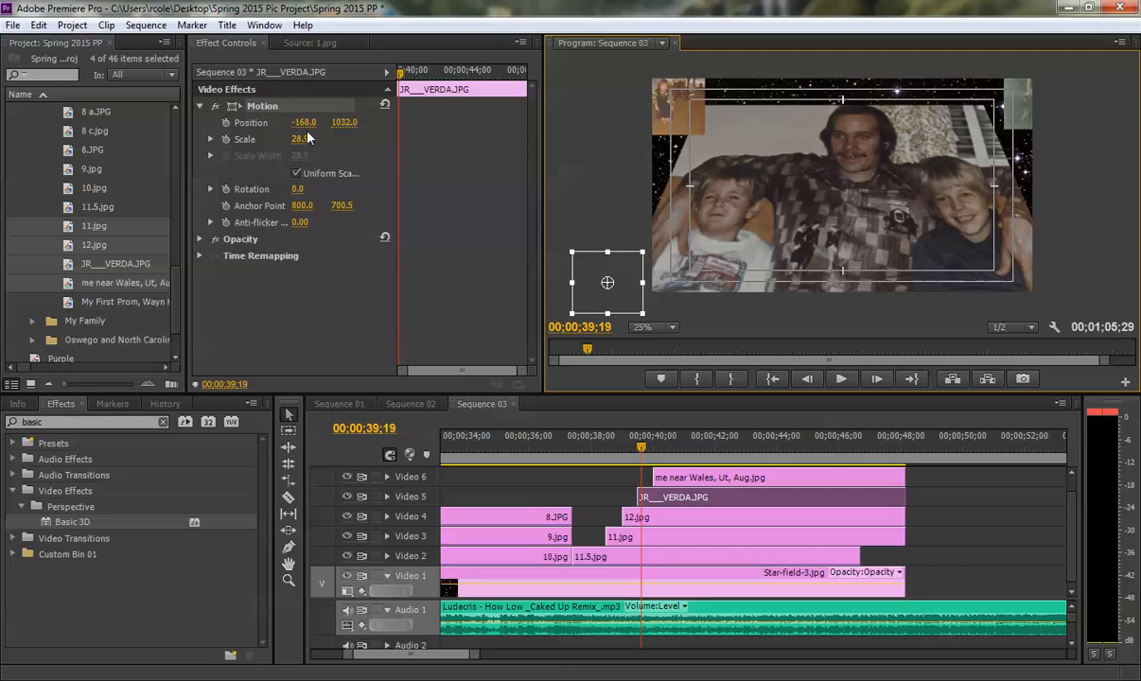
# - Enable Position and Scale keyframes on the car photo and, at 00;00;42;12, keyframe it beyond the upper-right corner, about 1626, -32, scale 38.5
pyautogui.click(226, 141)
pyautogui.click(226, 123)
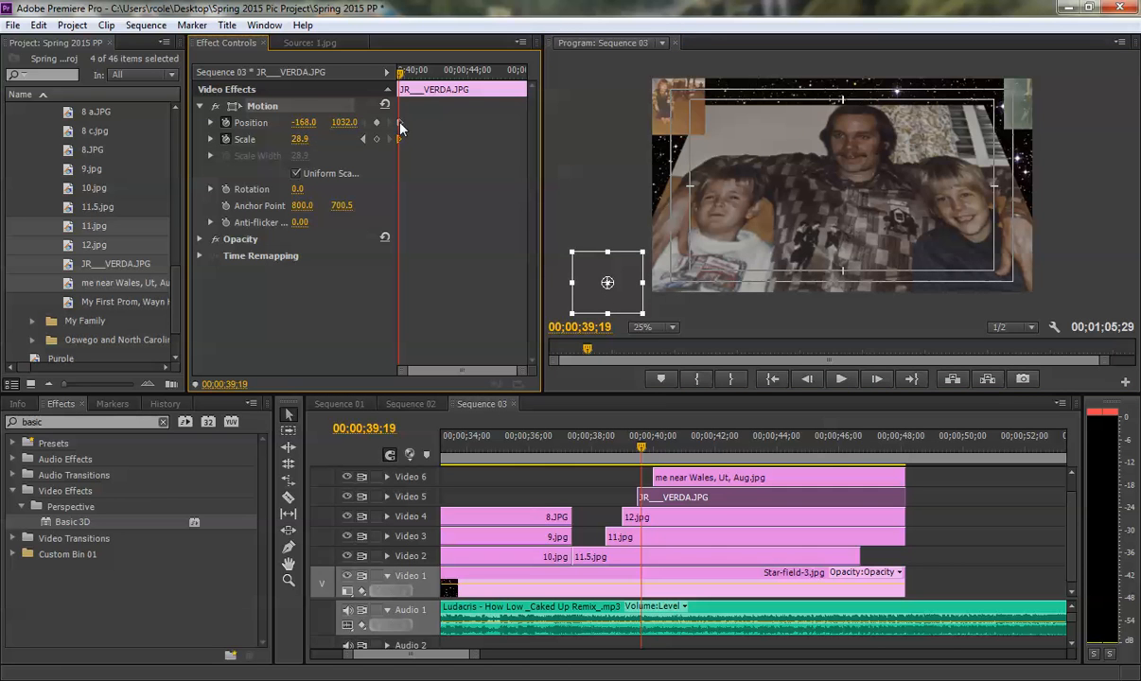
pyautogui.moveTo(399, 72); pyautogui.dragTo(446, 84)
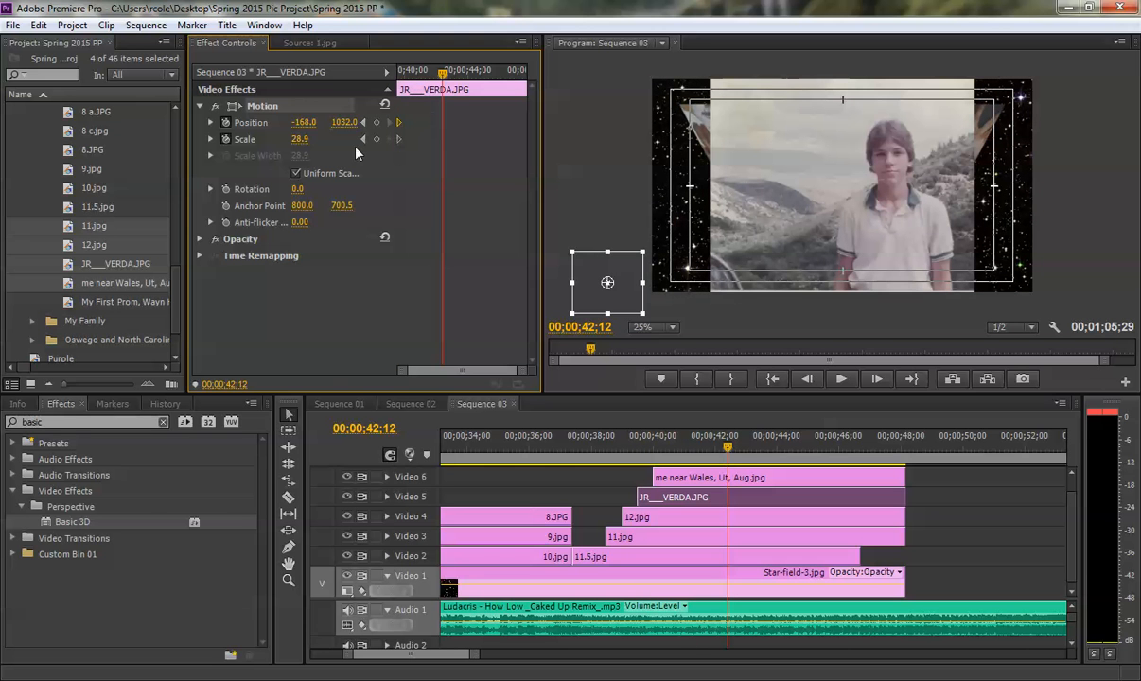
pyautogui.moveTo(596, 291); pyautogui.dragTo(1034, 113)
pyautogui.moveTo(1080, 75); pyautogui.dragTo(1038, 109)
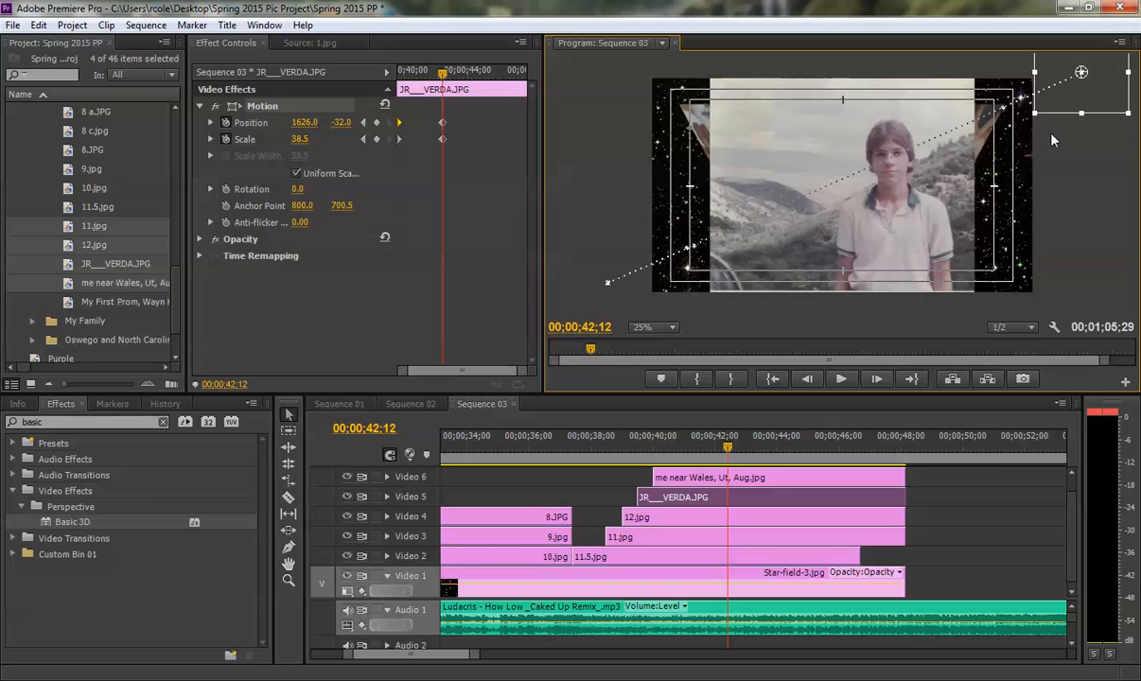
# - Move the second Position and Scale keyframes of the Video 5 car photo to the end of its clip
pyautogui.click(1030, 134)
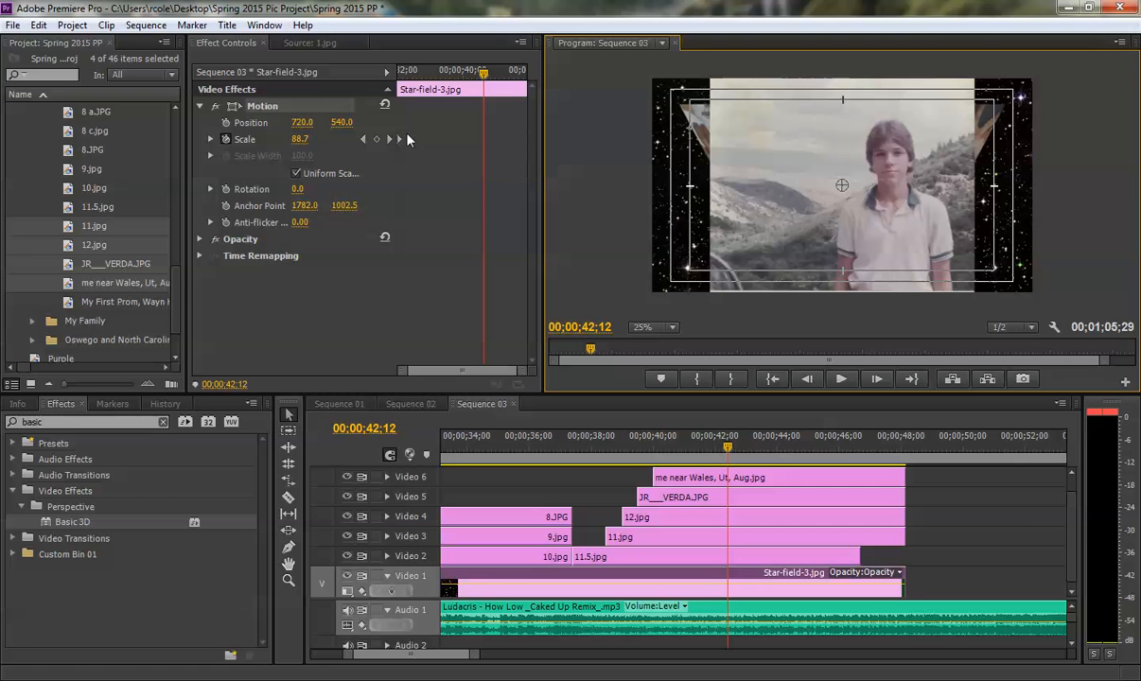
pyautogui.click(663, 497)
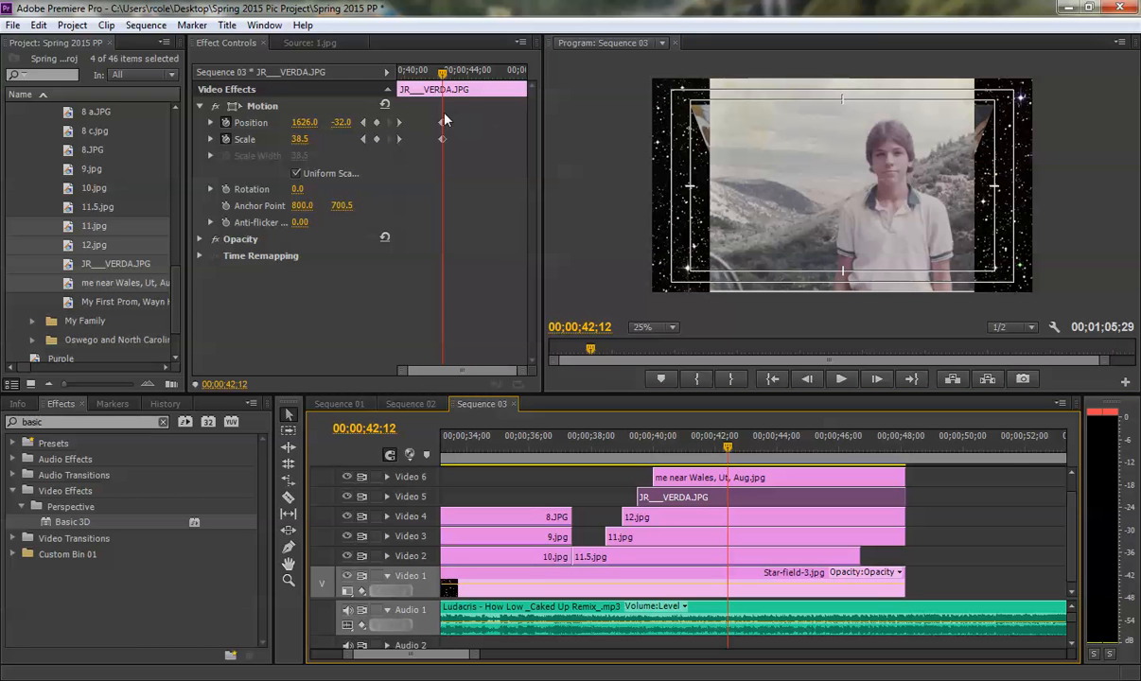
pyautogui.moveTo(430, 111); pyautogui.dragTo(454, 154)
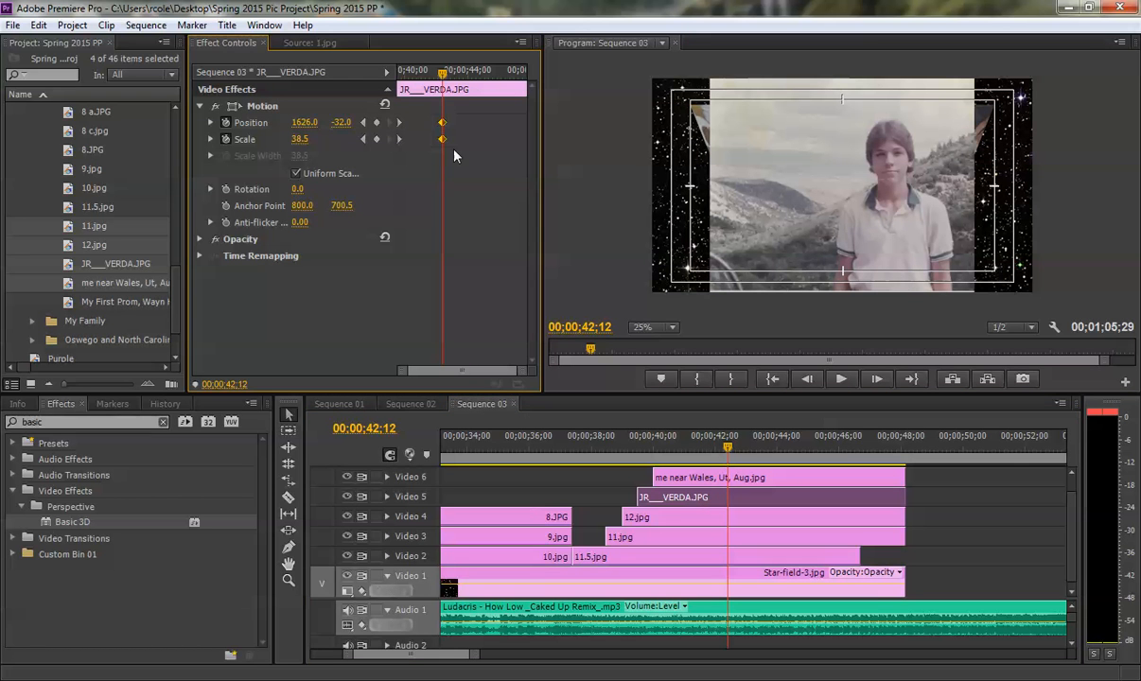
pyautogui.press('Delete')
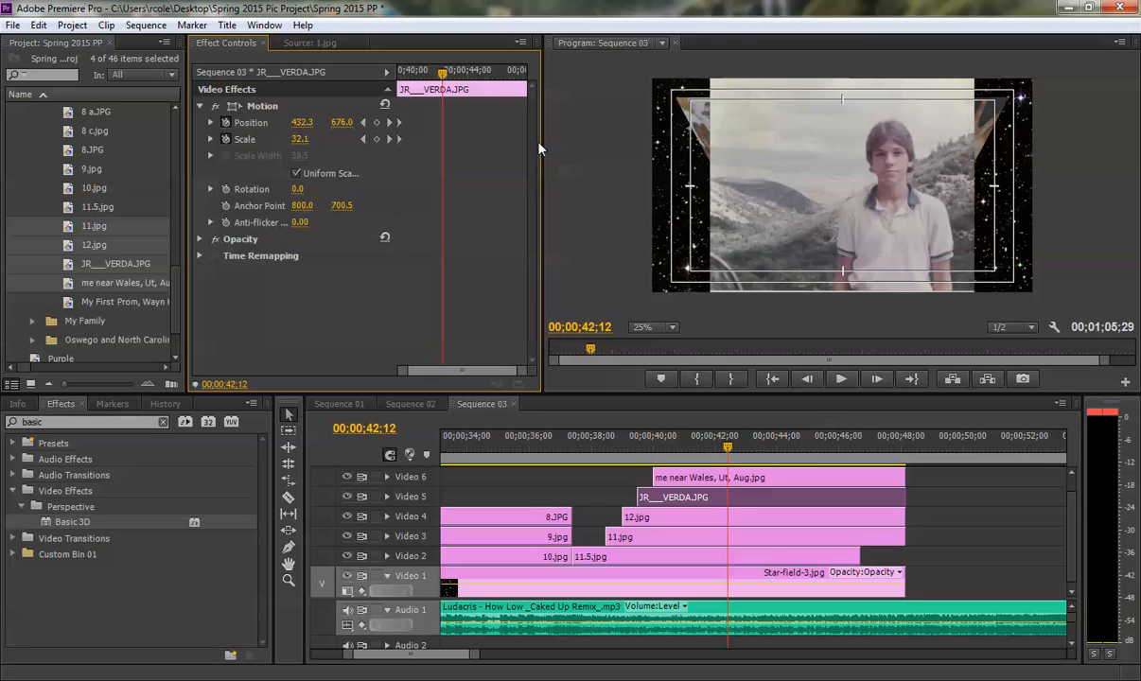
pyautogui.moveTo(547, 145); pyautogui.dragTo(572, 144)
# - At 00;00;40;14, shrink me near Wales, Ut, Aug.jpg to a scale of about 28.1 and place it outside the lower-right corner, about 1605, 1096
pyautogui.click(651, 446)
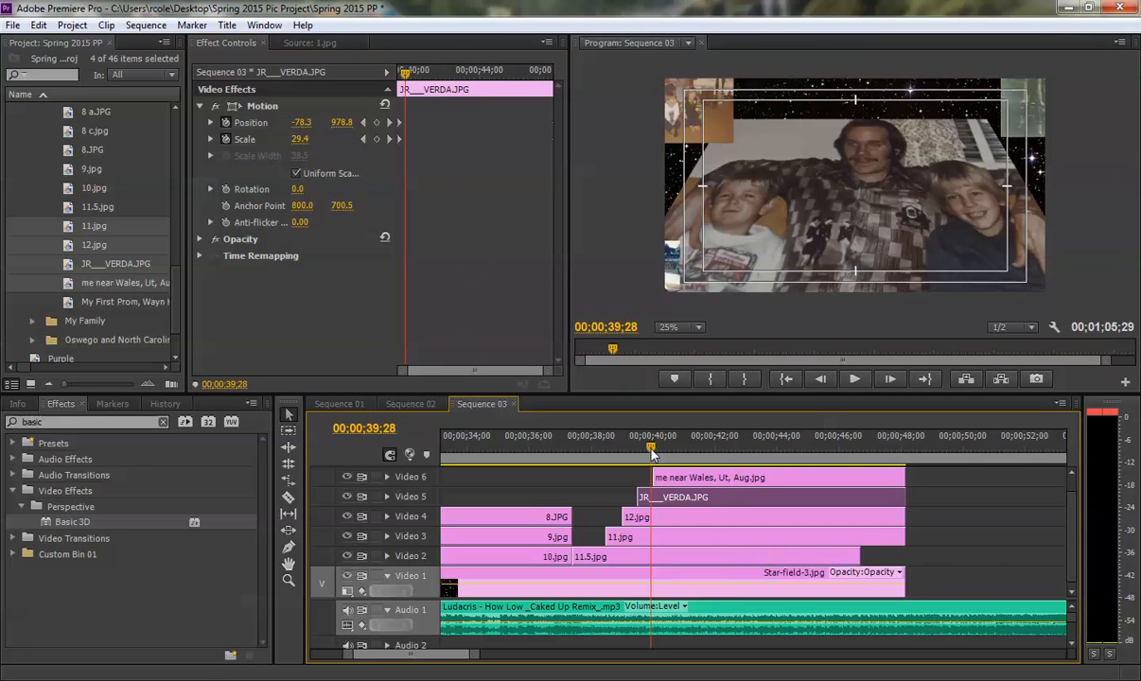
pyautogui.click(667, 446)
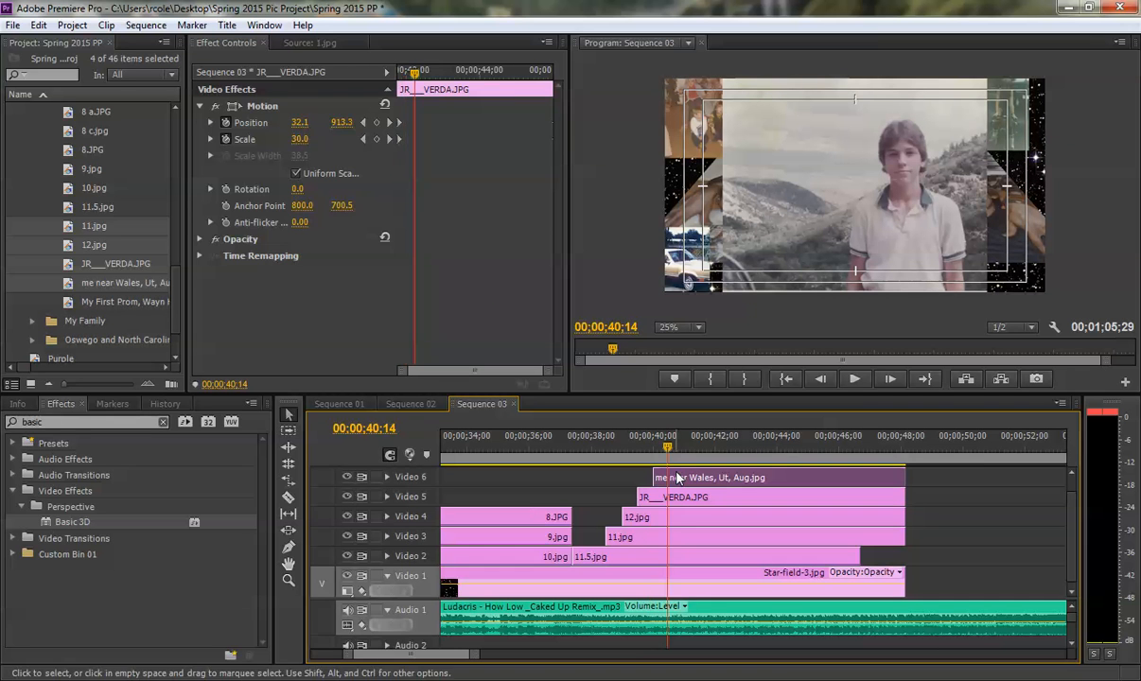
pyautogui.click(677, 478)
pyautogui.click(203, 107)
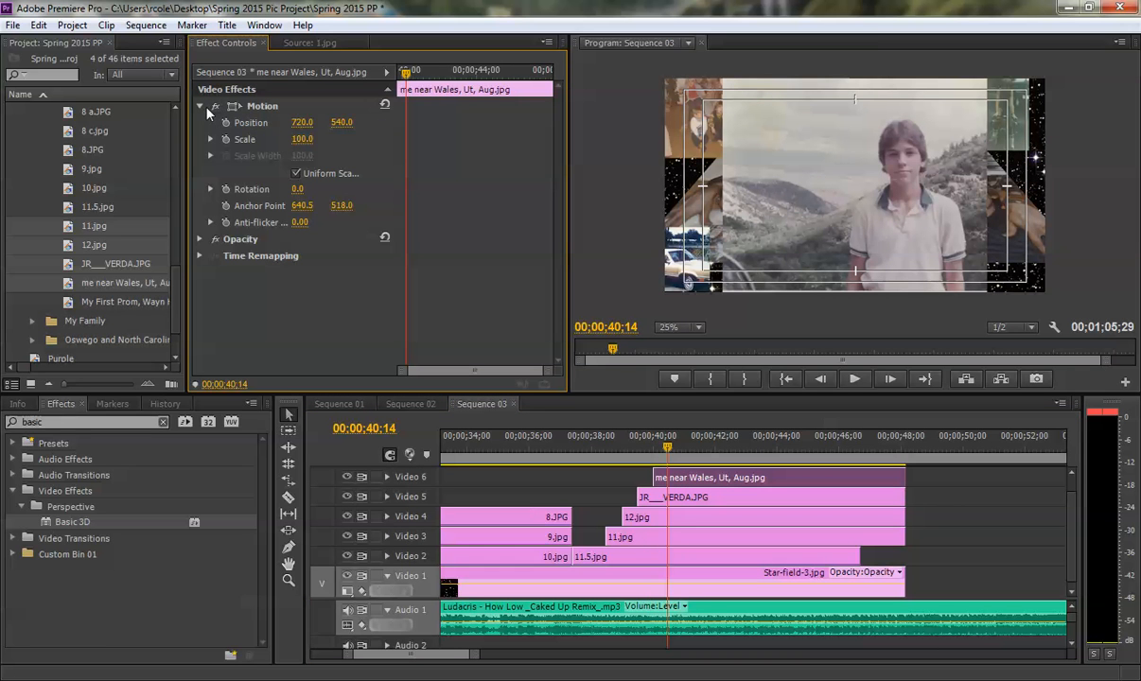
pyautogui.click(256, 107)
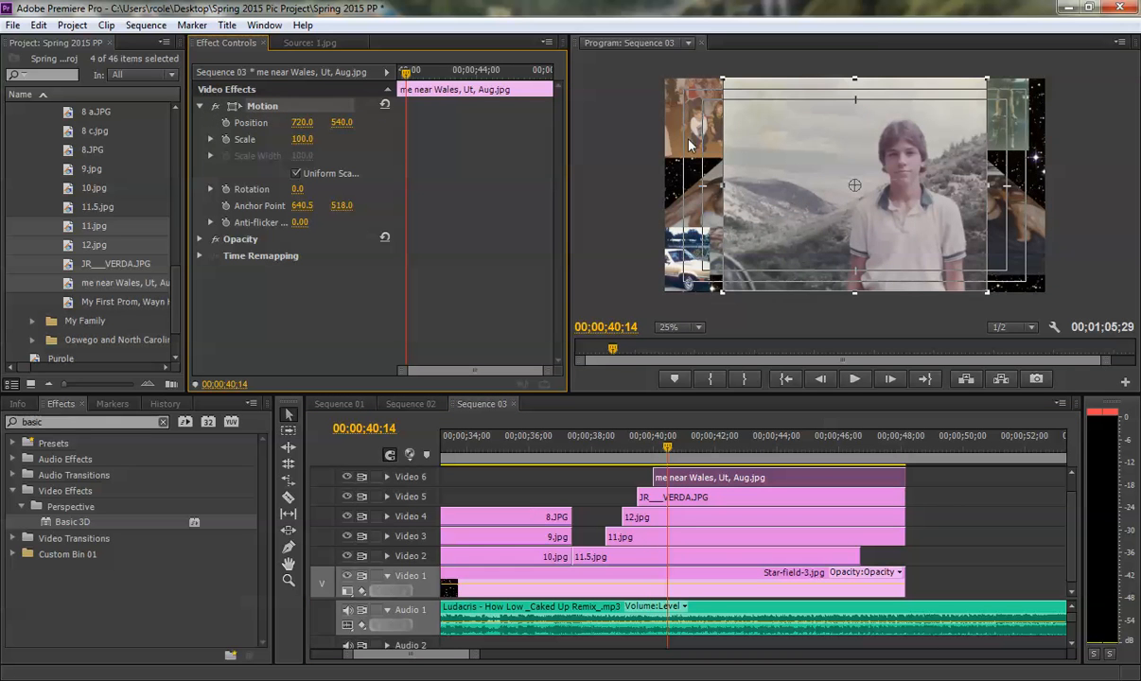
pyautogui.moveTo(724, 85); pyautogui.dragTo(1088, 298)
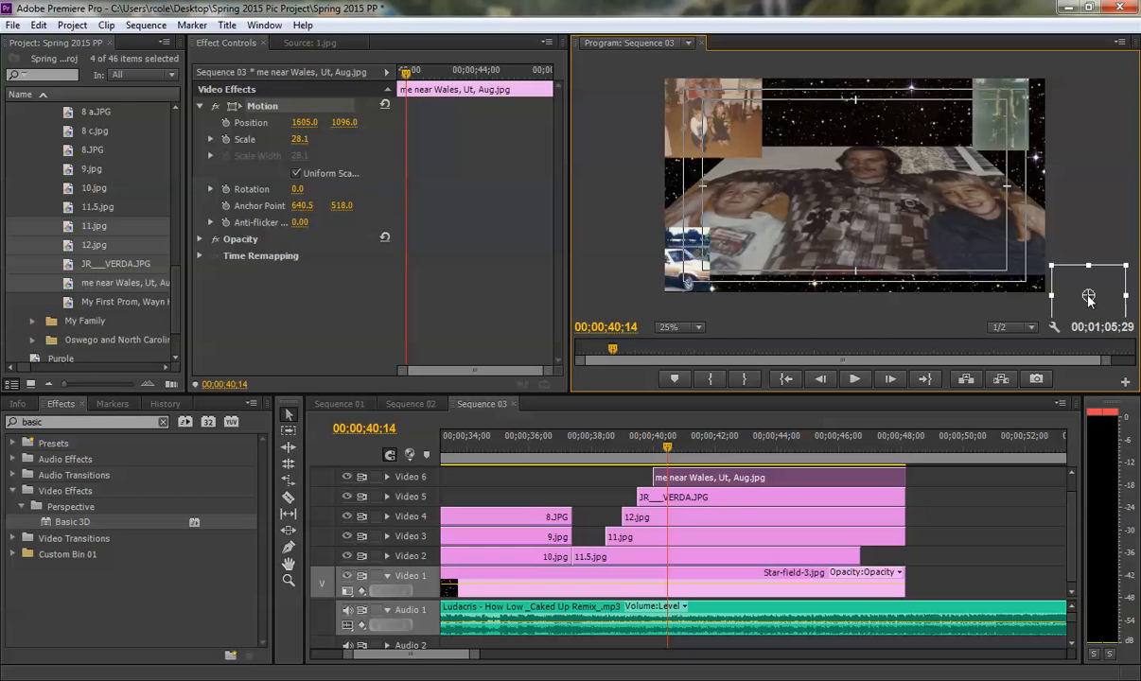
# - Start the Video 6 photo's Position and Scale keyframes at the clip's beginning and, at 00;00;44;07, keyframe it beyond the upper-left corner, about -225, -96, scale 37.8
pyautogui.click(225, 122)
pyautogui.click(225, 140)
pyautogui.moveTo(406, 139)
pyautogui.mouseDown()
pyautogui.moveTo(395, 139)
pyautogui.moveTo(395, 123)
pyautogui.mouseUp()
pyautogui.moveTo(438, 77); pyautogui.dragTo(488, 78)
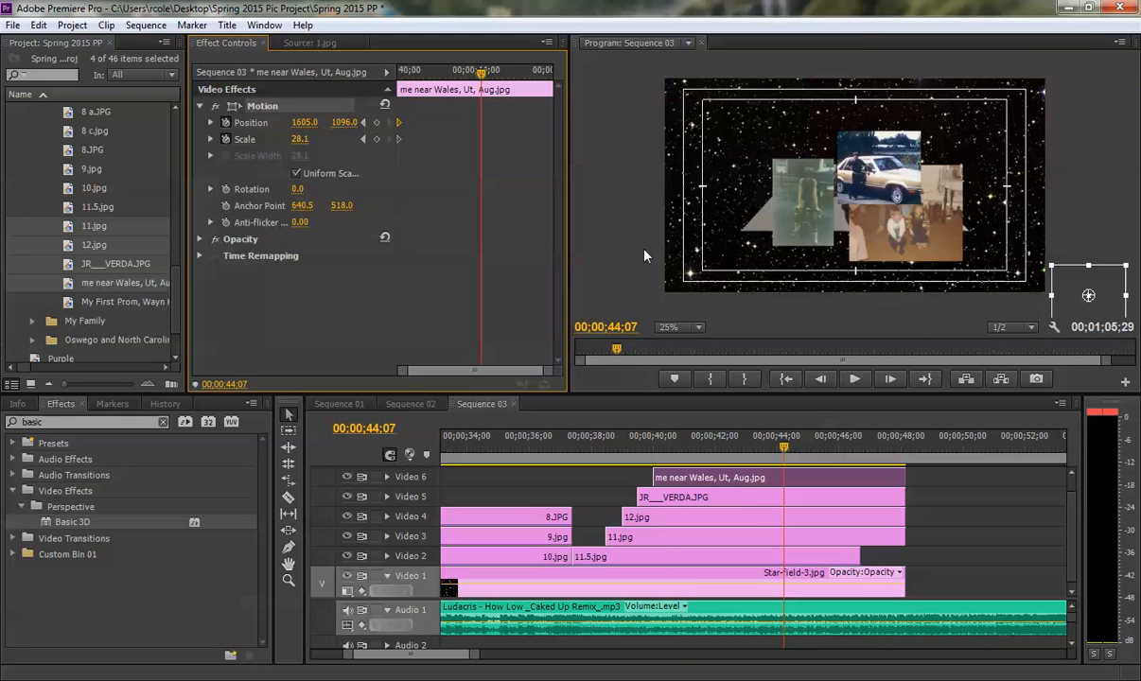
pyautogui.moveTo(1090, 290); pyautogui.dragTo(648, 93)
pyautogui.moveTo(602, 62); pyautogui.dragTo(606, 60)
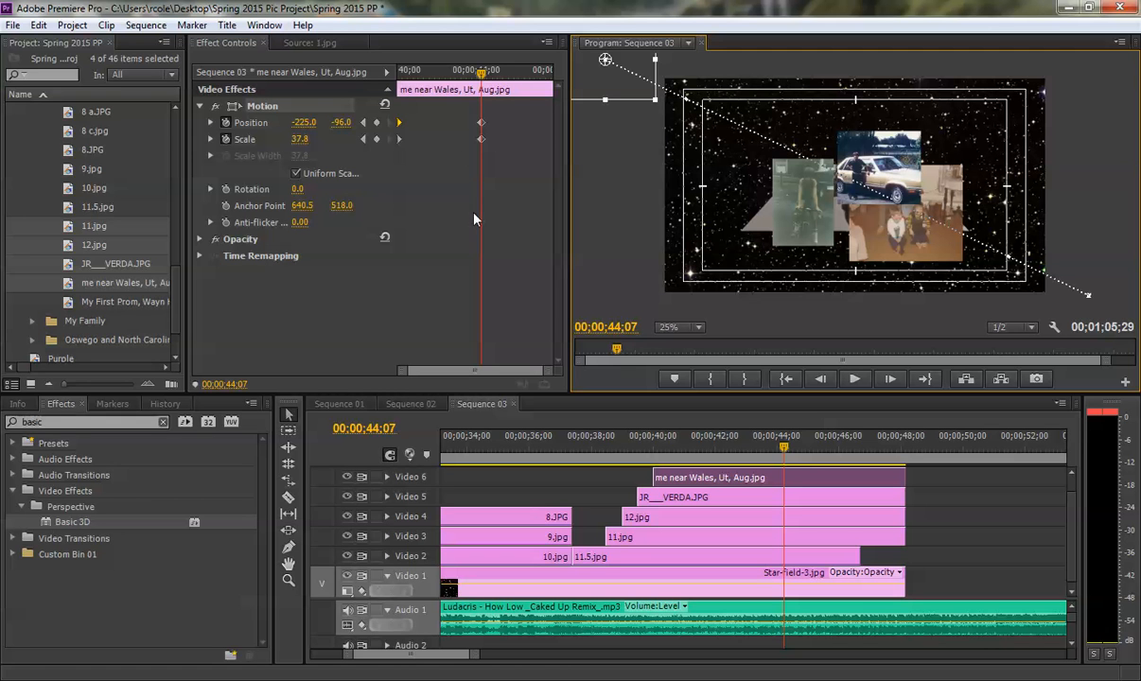
# - Move the Video 6 photo's second Position and Scale keyframes to the clip's end and preview all the crossing photos
pyautogui.moveTo(470, 111); pyautogui.dragTo(584, 237)
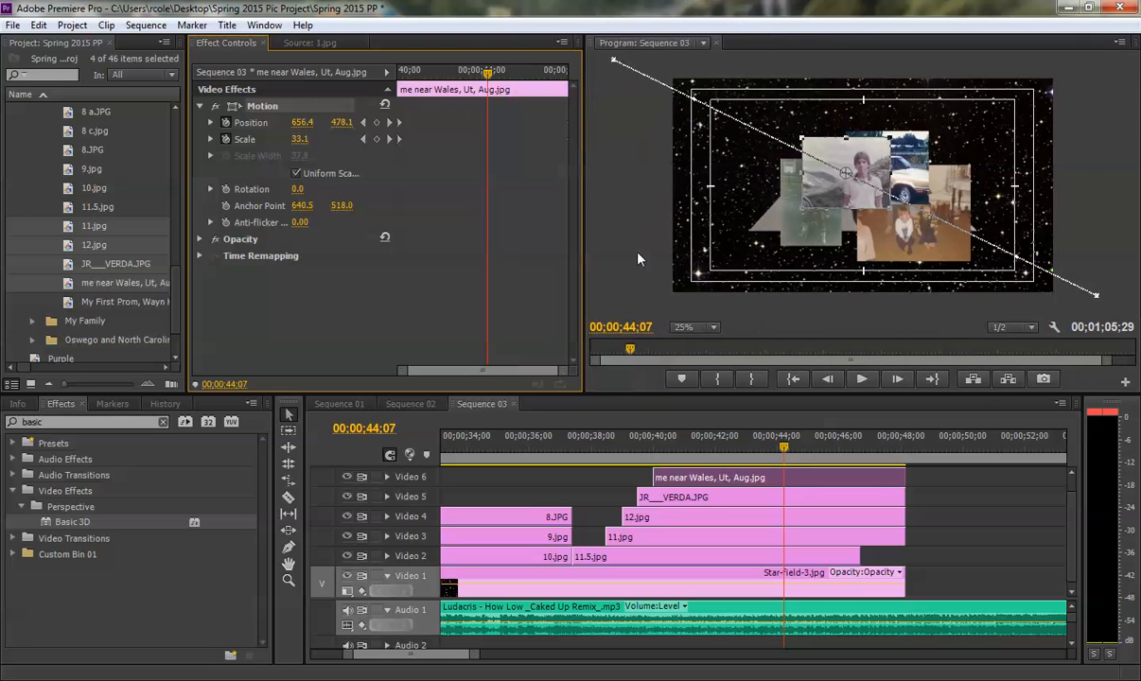
pyautogui.click(577, 446)
pyautogui.press('space')
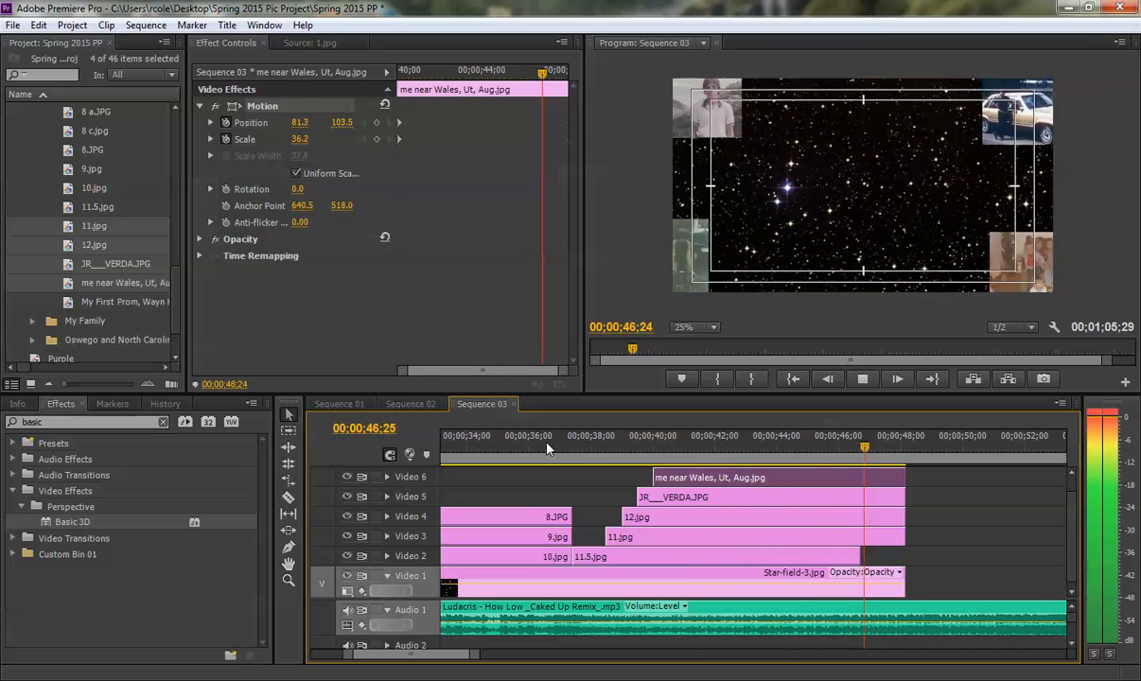
pyautogui.press('space')
# - Review the montage's closing seconds and place the My First Prom photo on Video 2 directly after 11.5.jpg
pyautogui.click(849, 455)
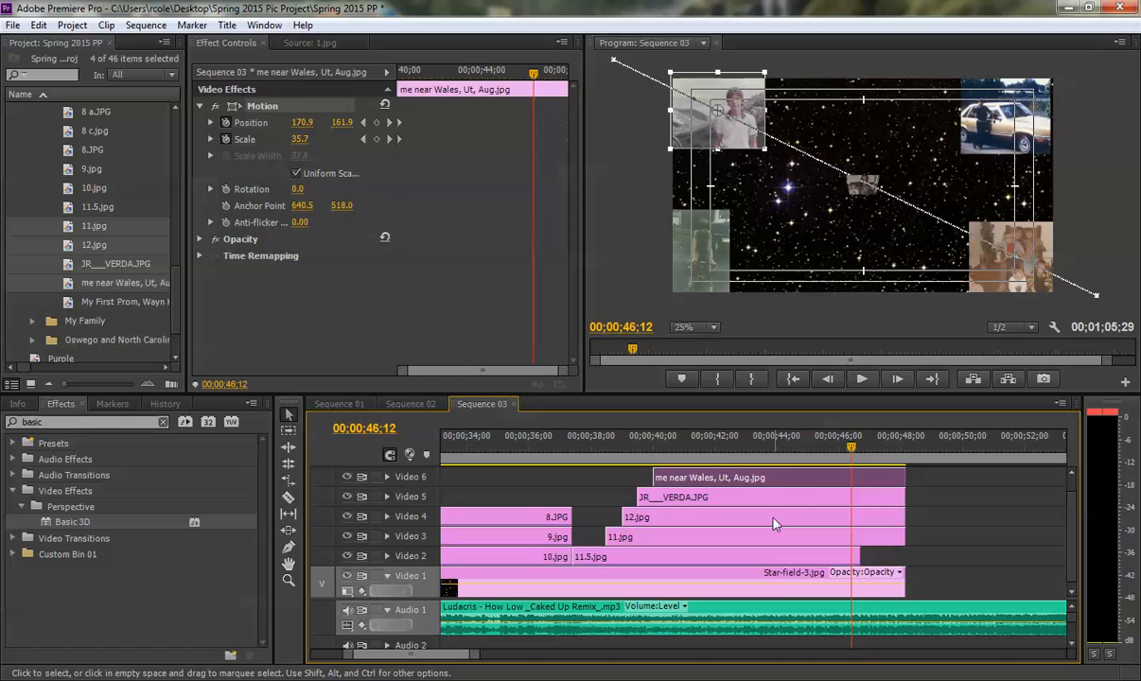
pyautogui.click(859, 456)
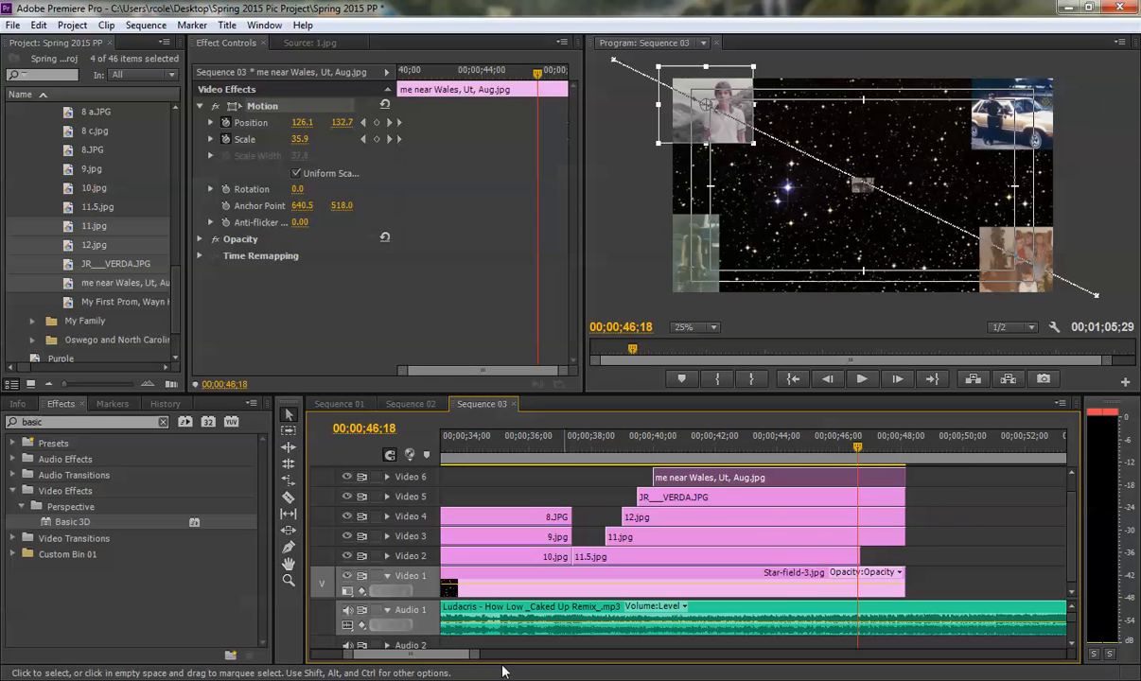
pyautogui.moveTo(476, 656)
pyautogui.mouseDown()
pyautogui.moveTo(489, 655)
pyautogui.moveTo(479, 652)
pyautogui.mouseUp()
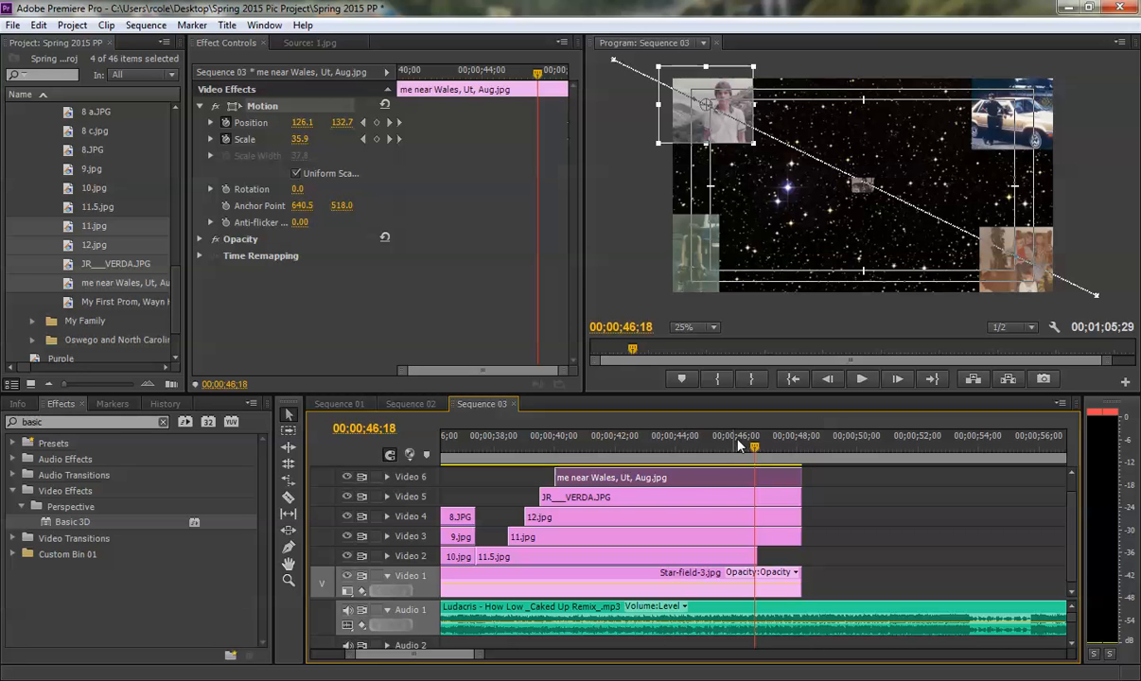
pyautogui.press('space')
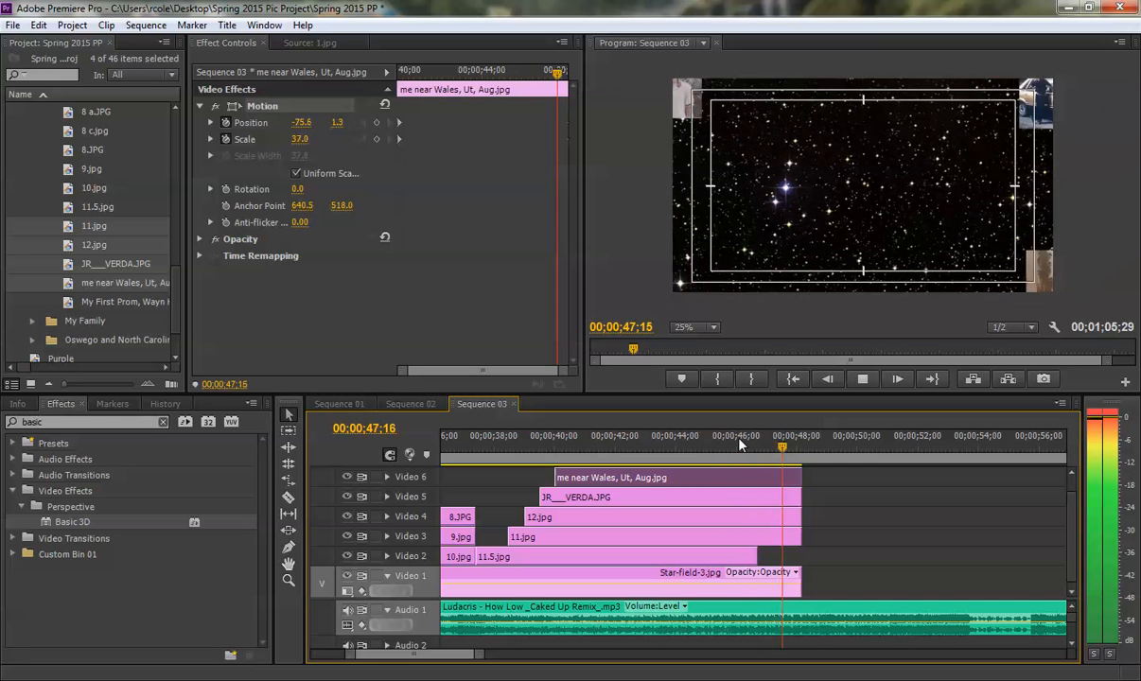
pyautogui.press('space')
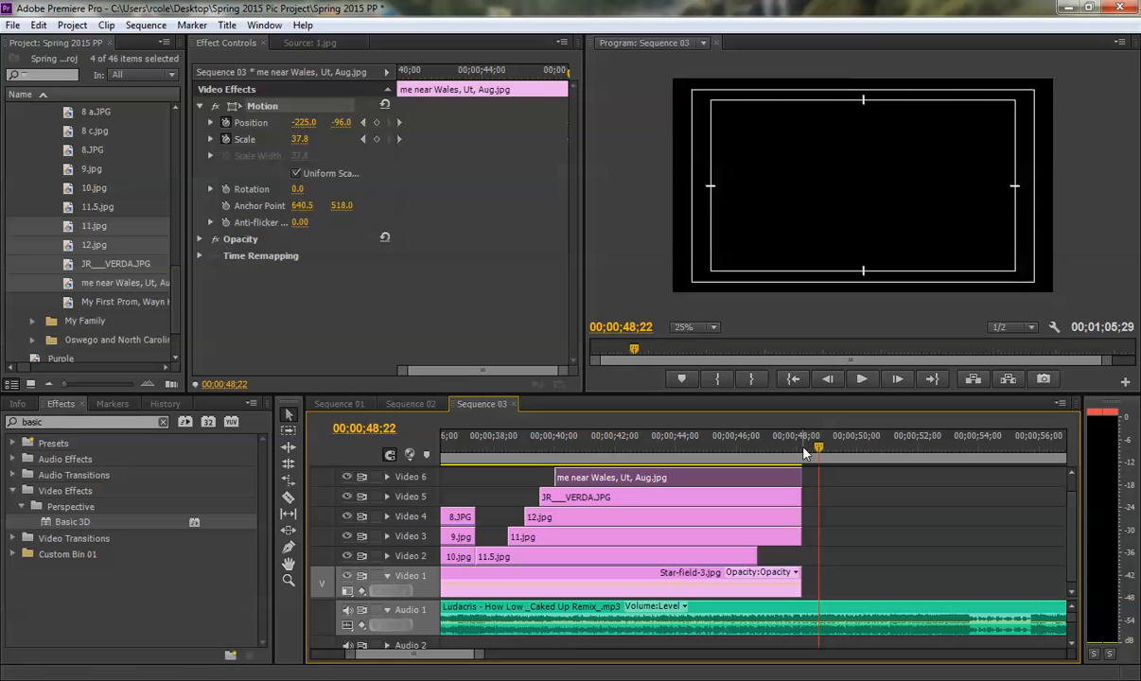
pyautogui.moveTo(804, 454); pyautogui.dragTo(794, 452)
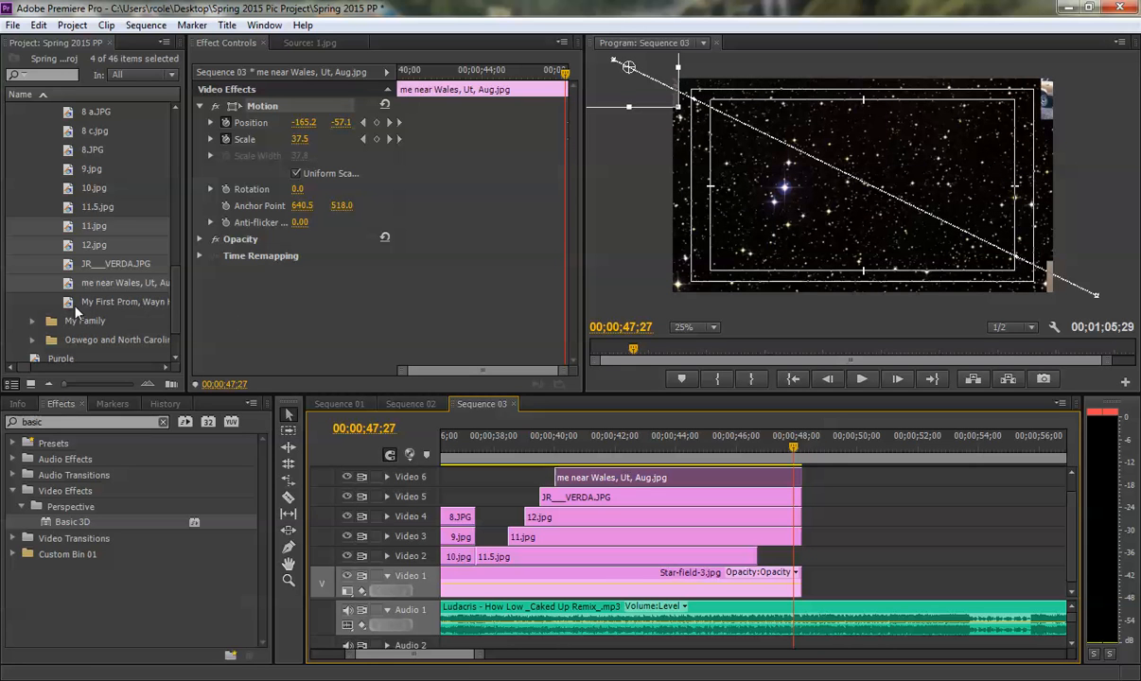
pyautogui.moveTo(74, 309); pyautogui.dragTo(758, 556)
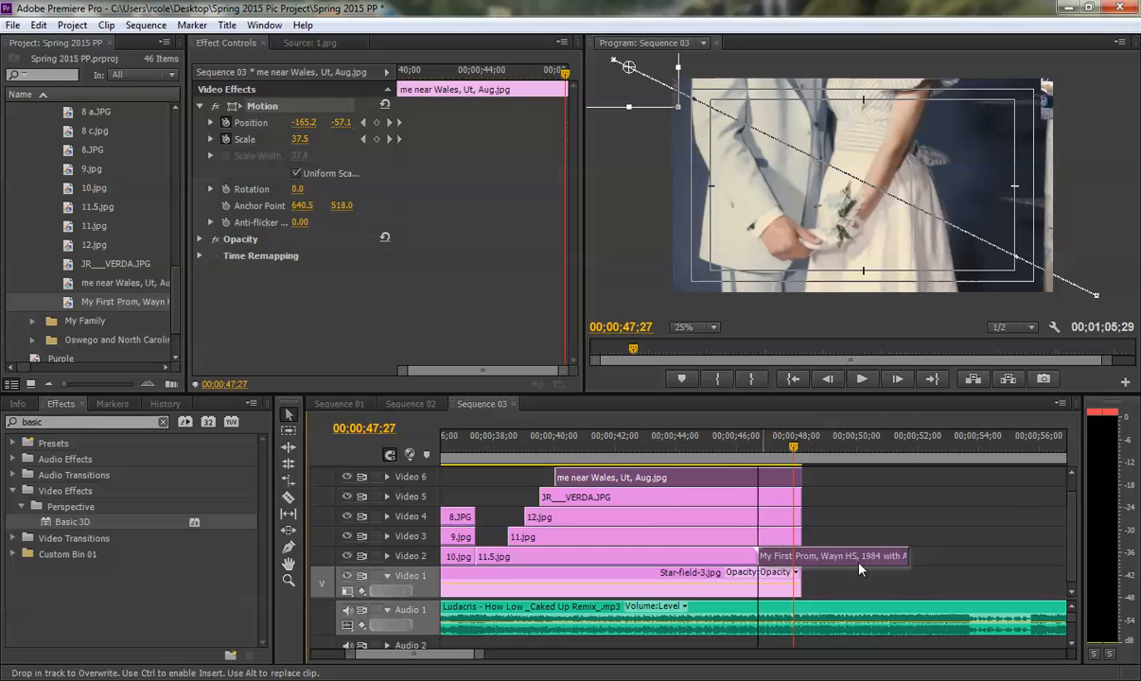
# - Shorten the prom photo on Video 2 and place 1.jpg, 2.jpg and 3.jpg from the HS bin on Video 3 directly after it
pyautogui.moveTo(899, 556); pyautogui.dragTo(812, 556)
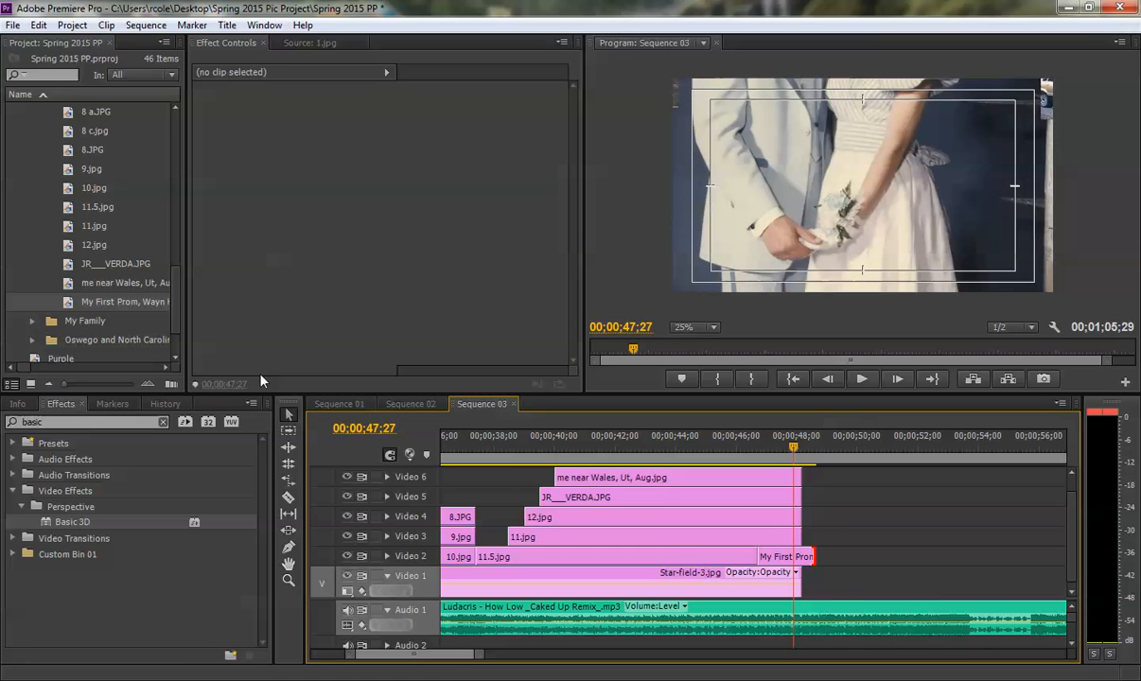
pyautogui.moveTo(172, 304); pyautogui.dragTo(173, 168)
pyautogui.click(34, 169)
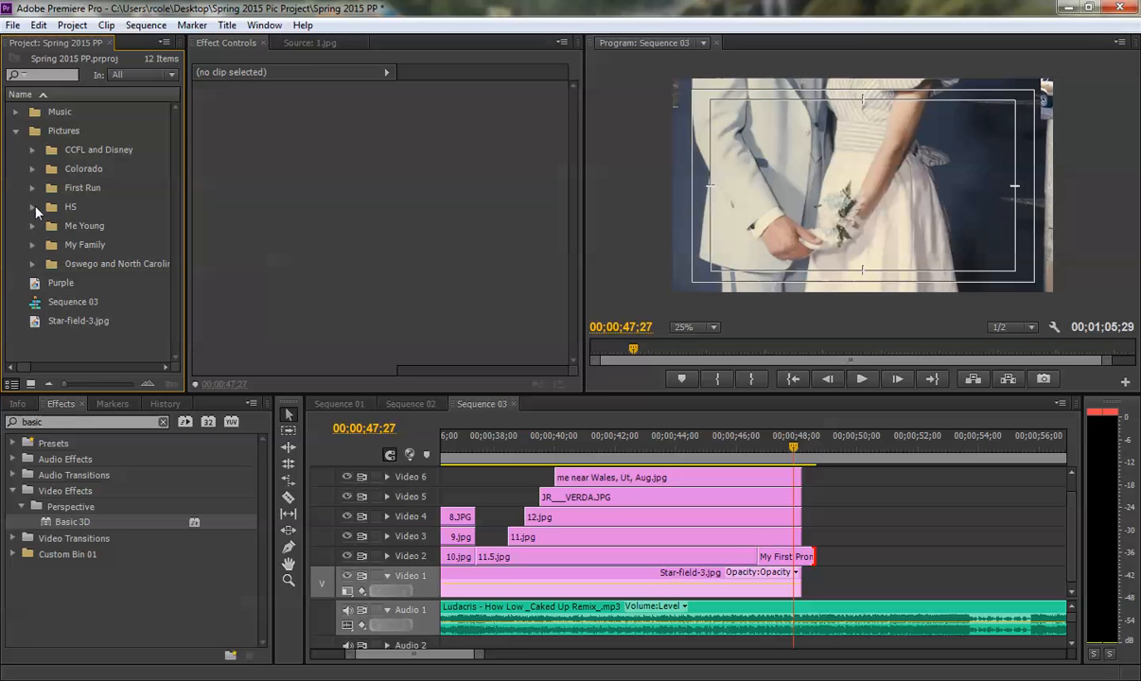
pyautogui.click(33, 207)
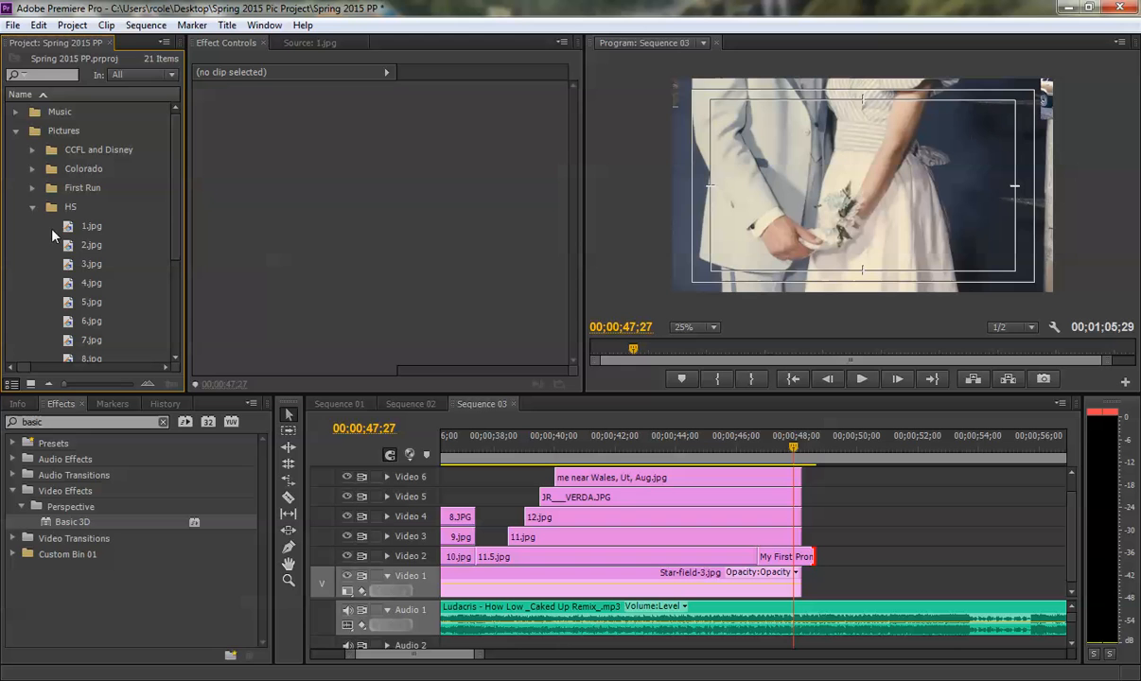
pyautogui.moveTo(52, 230)
pyautogui.mouseDown()
pyautogui.moveTo(66, 260)
pyautogui.moveTo(67, 246)
pyautogui.mouseUp()
pyautogui.moveTo(719, 448); pyautogui.dragTo(932, 567)
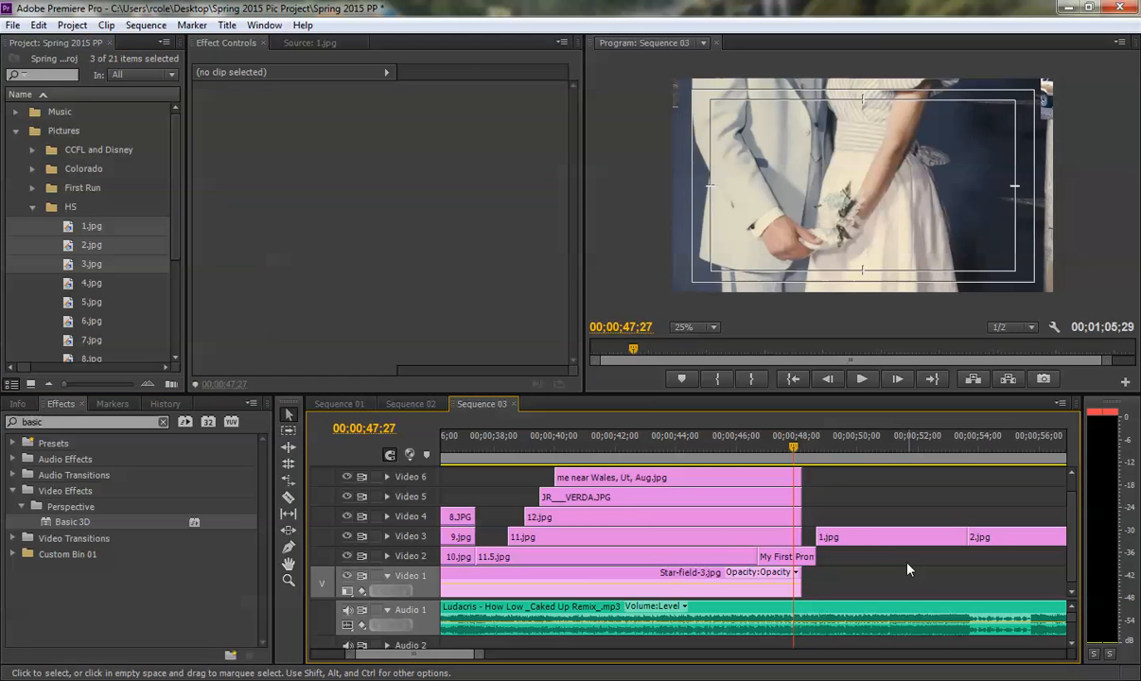
# - Move 1.jpg to Video 2 and, after previewing the music, start it at 00;00;47;08 over the end of the prom photo
pyautogui.moveTo(856, 536); pyautogui.dragTo(863, 557)
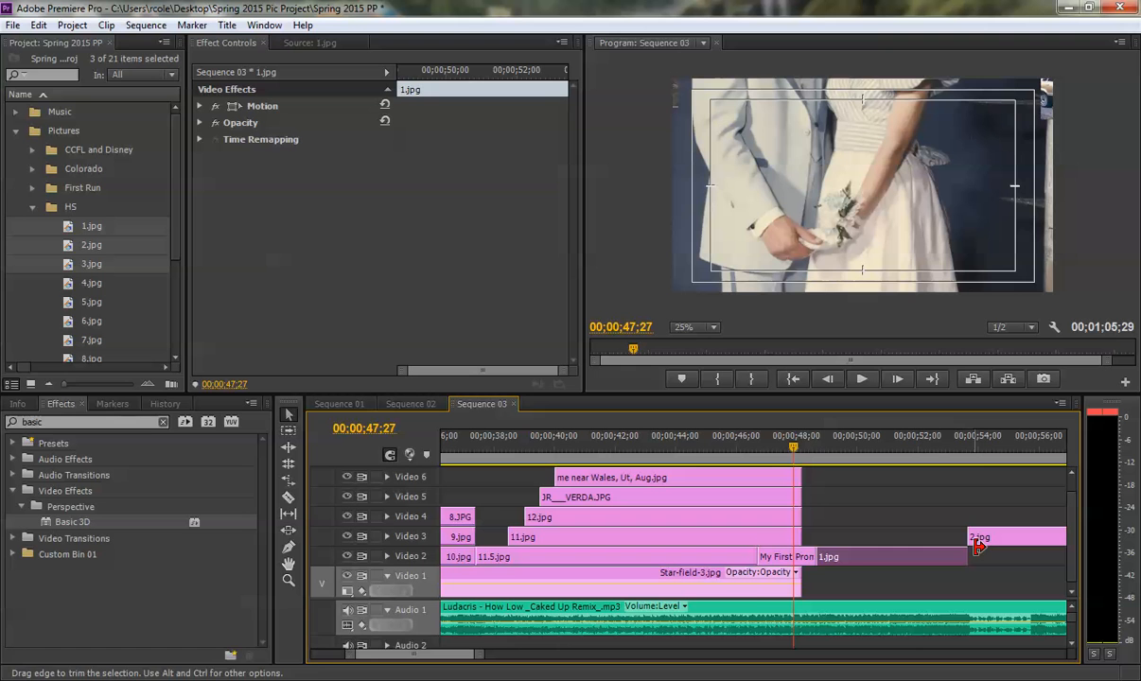
pyautogui.click(756, 446)
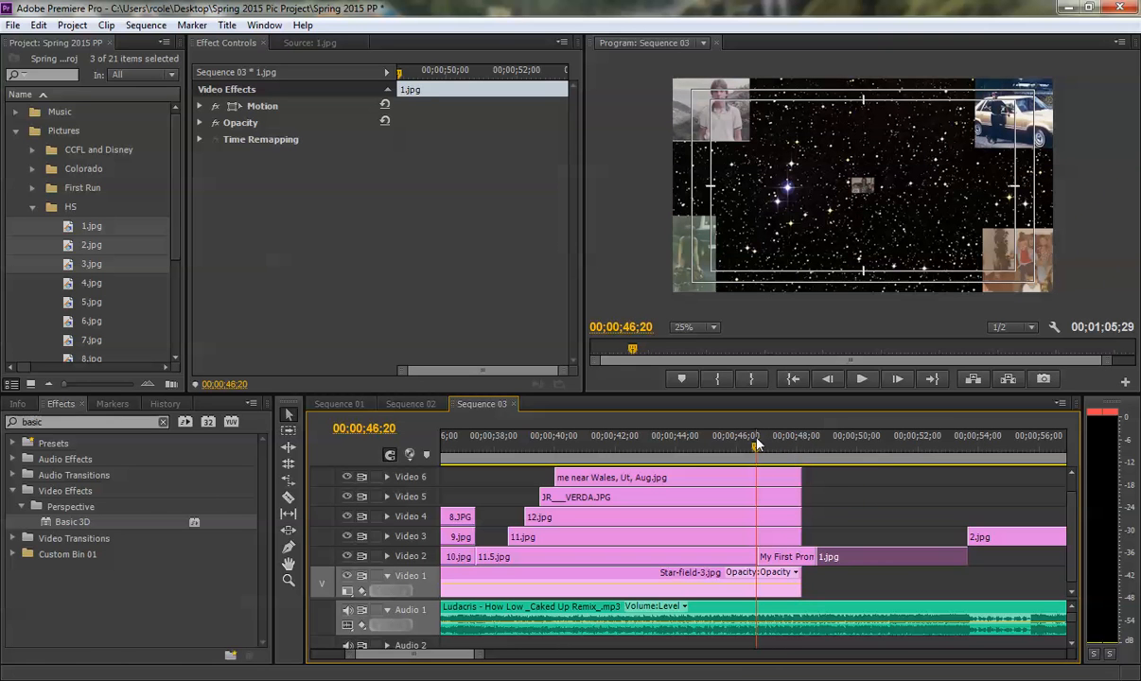
pyautogui.moveTo(480, 656); pyautogui.dragTo(453, 657)
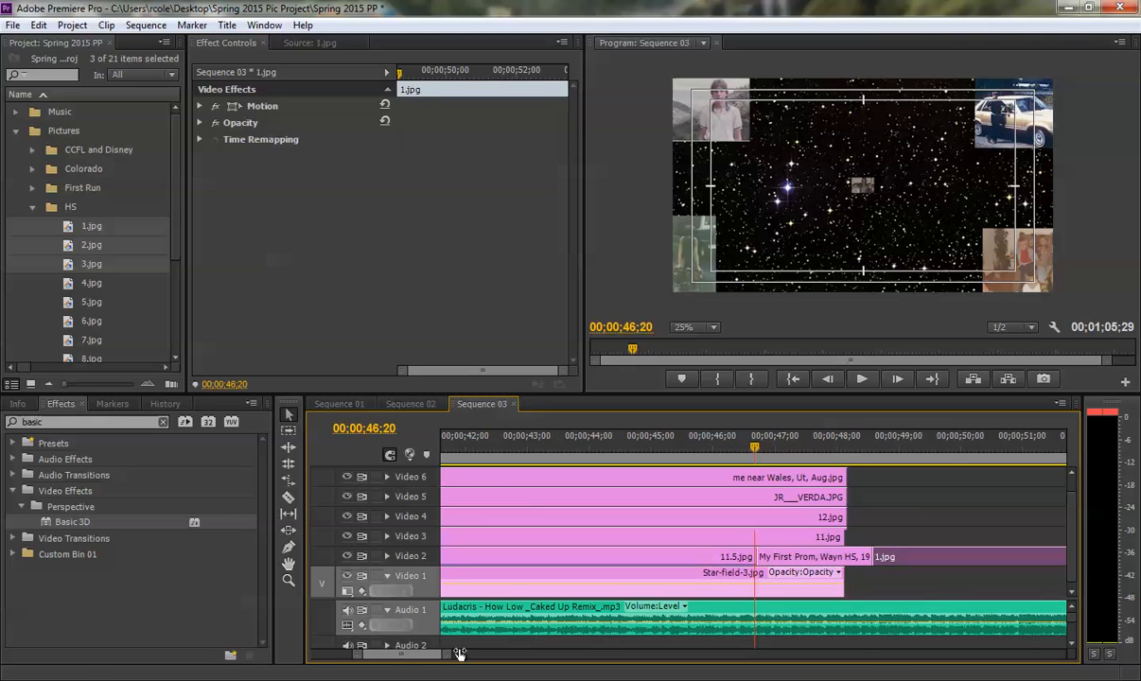
pyautogui.moveTo(753, 447); pyautogui.dragTo(681, 436)
pyautogui.press('space')
pyautogui.press('space')
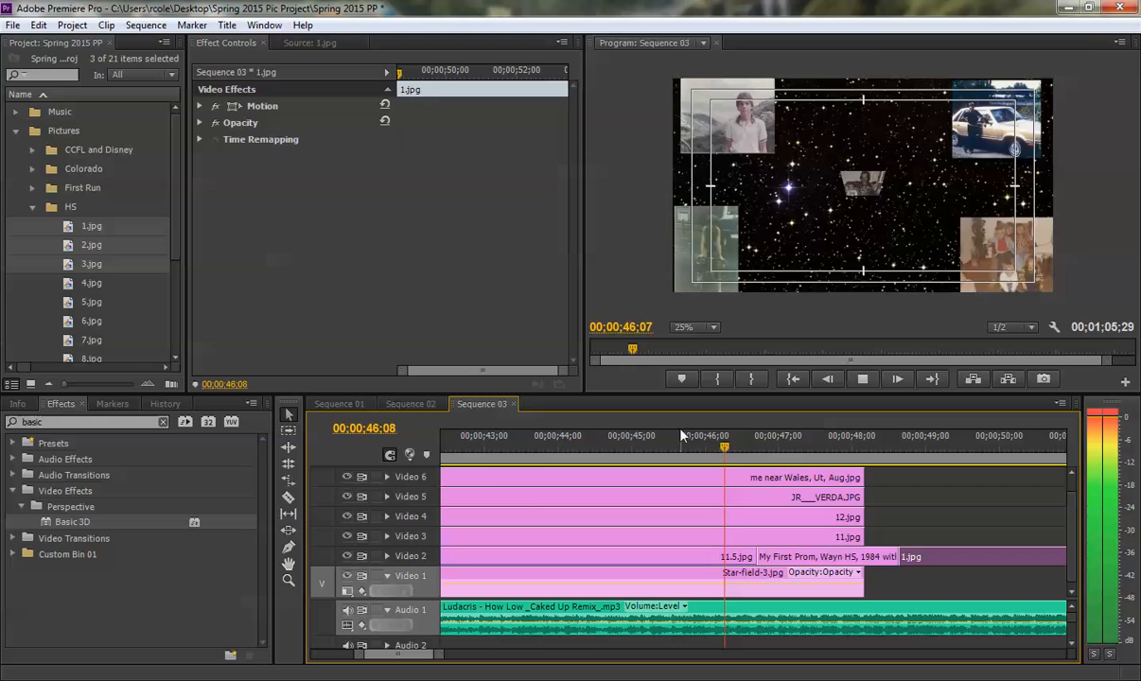
pyautogui.press('space')
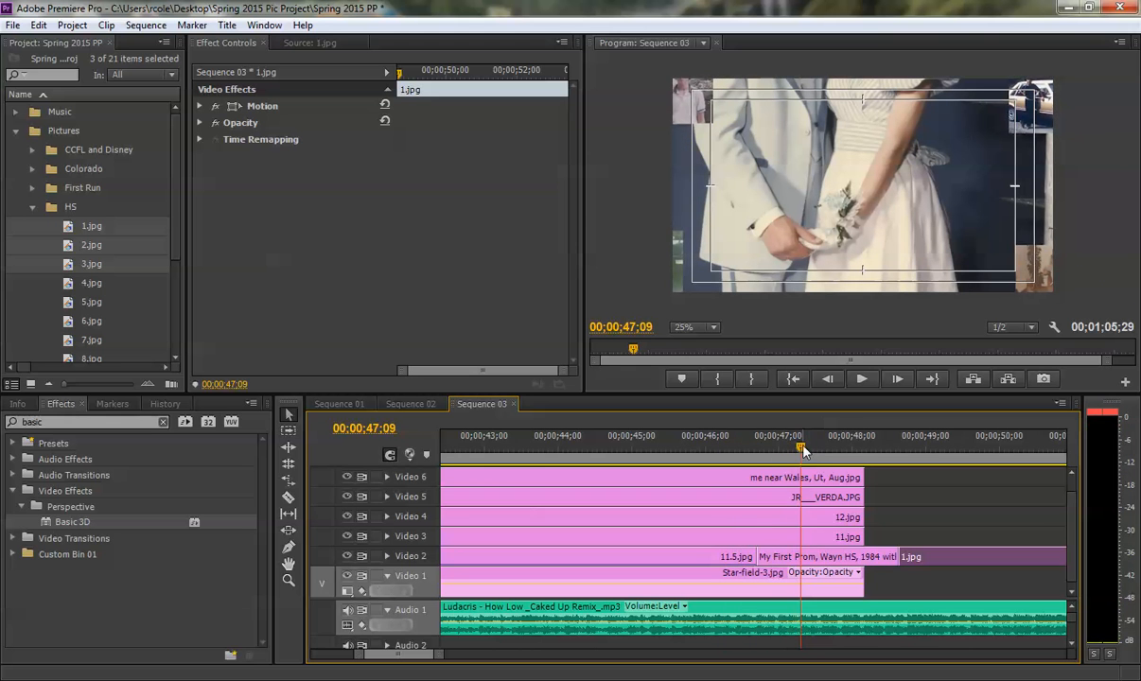
pyautogui.moveTo(803, 449); pyautogui.dragTo(800, 449)
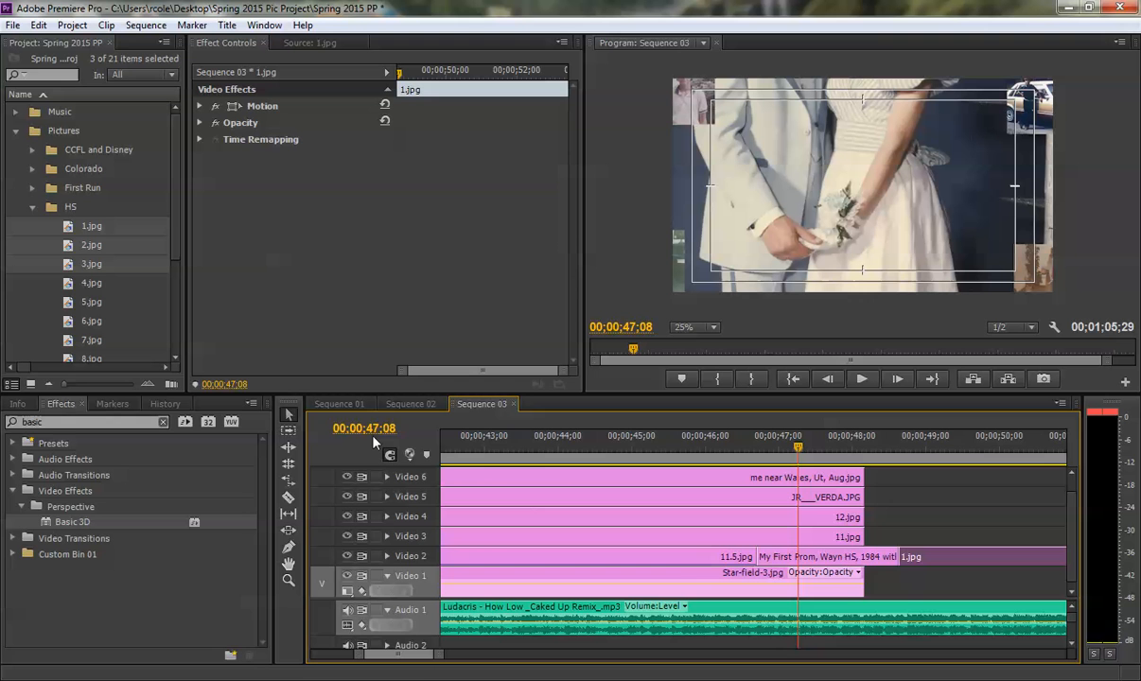
pyautogui.moveTo(437, 660); pyautogui.dragTo(464, 656)
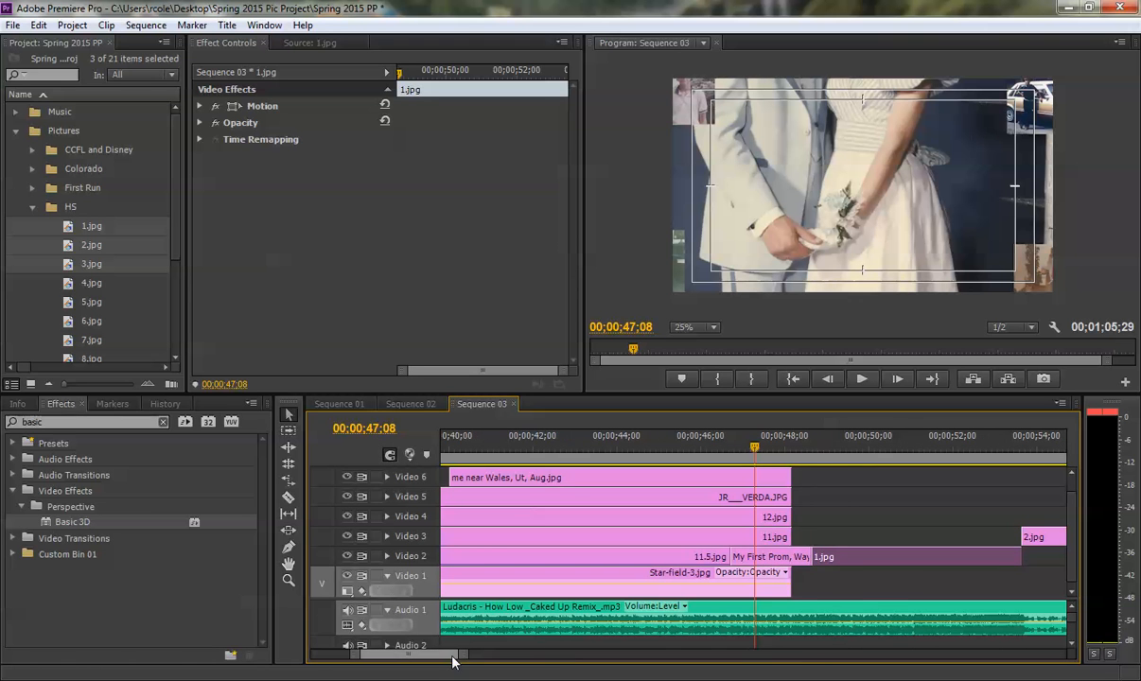
pyautogui.moveTo(874, 562); pyautogui.dragTo(817, 561)
# - Preview the cut to 1.jpg against the music and move 2.jpg onto Video 2 starting at 00;00;47;24
pyautogui.click(708, 455)
pyautogui.press('space')
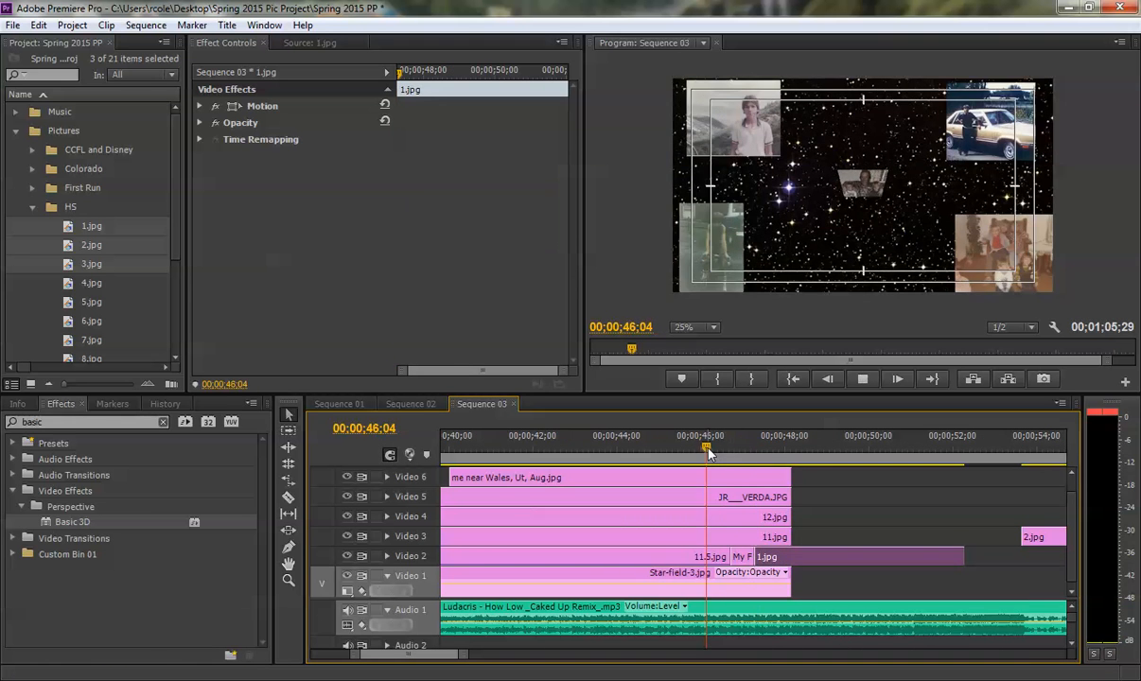
pyautogui.press('space')
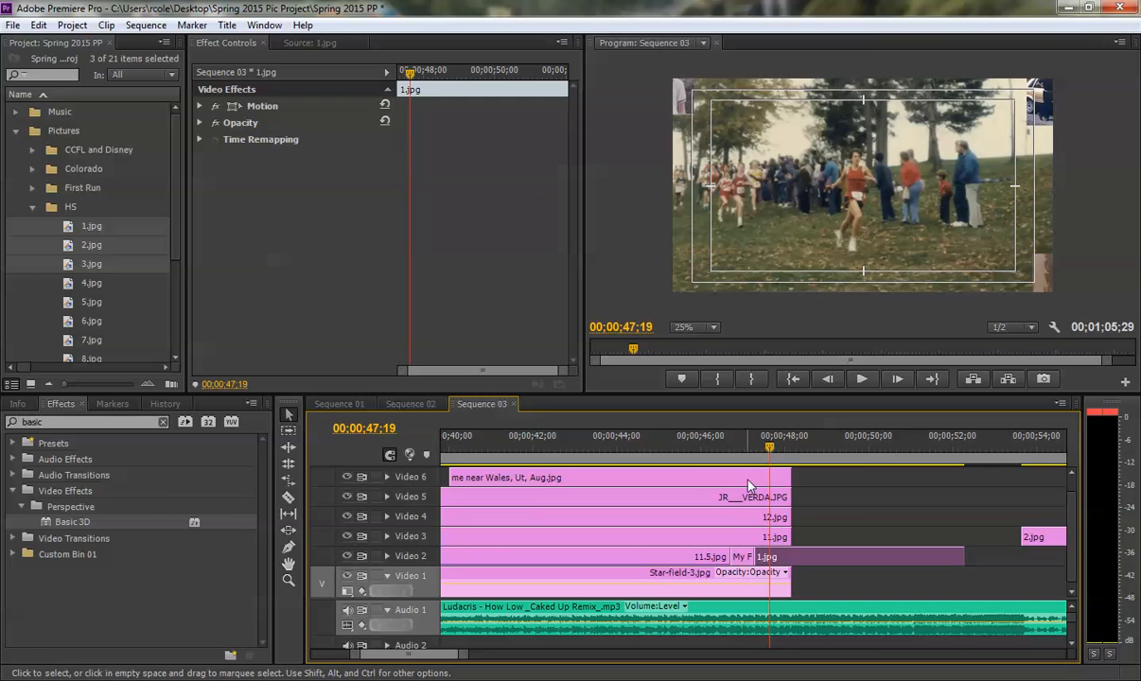
pyautogui.click(724, 445)
pyautogui.press('space')
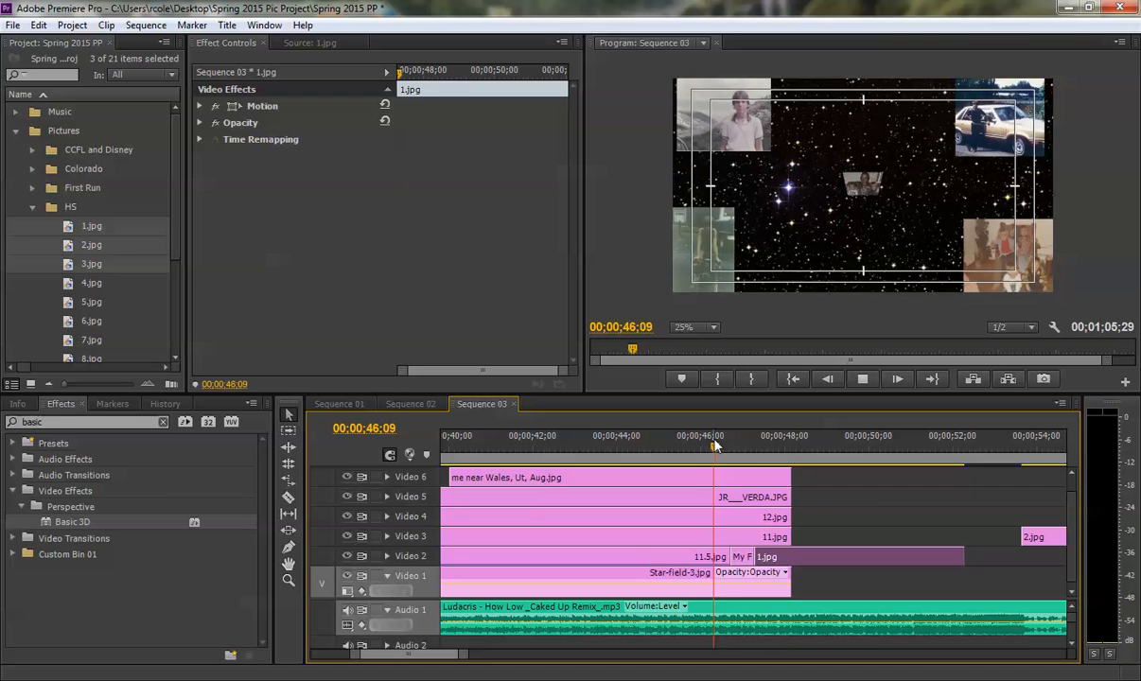
pyautogui.press('space')
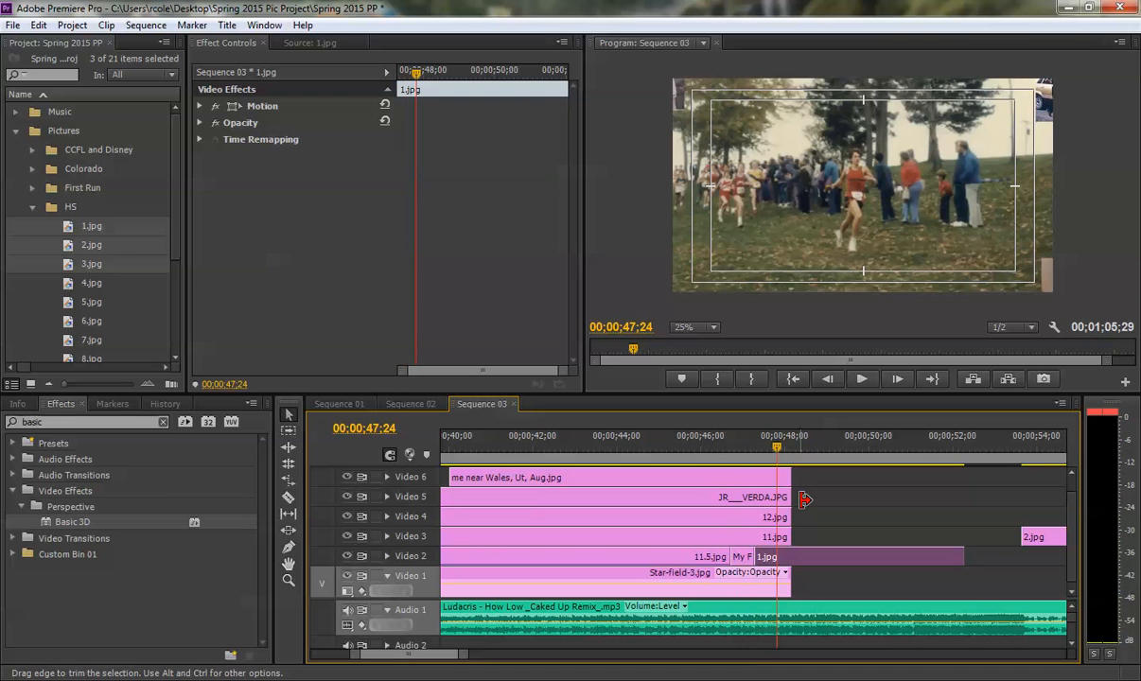
pyautogui.click(1031, 539)
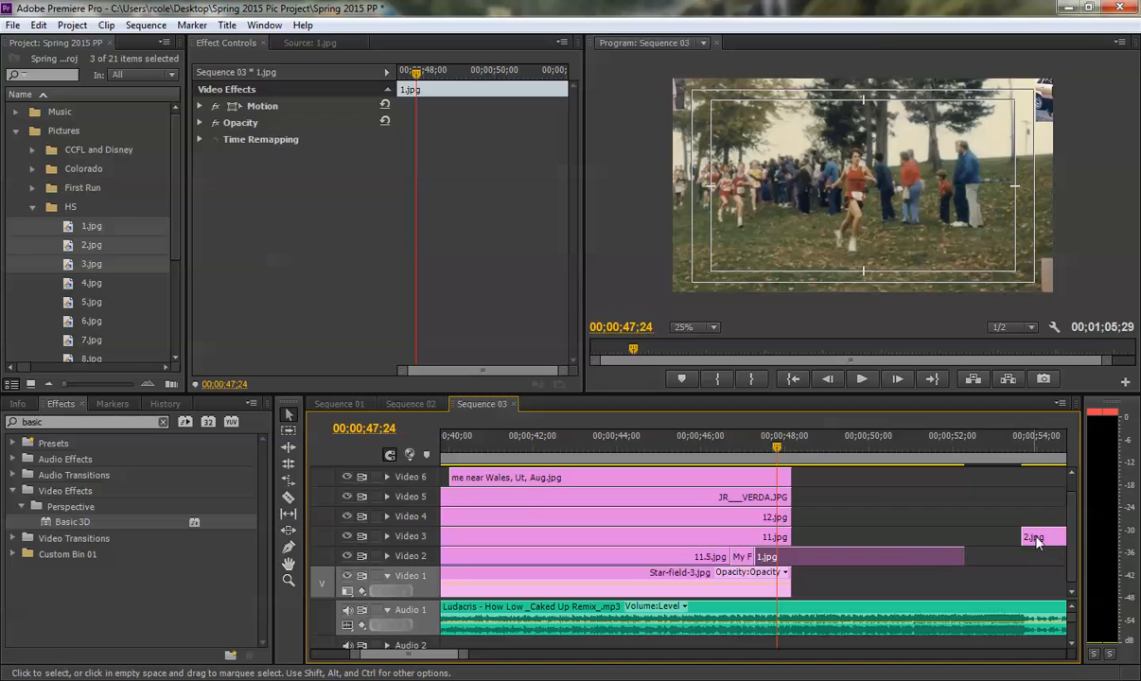
pyautogui.moveTo(1012, 542); pyautogui.dragTo(803, 558)
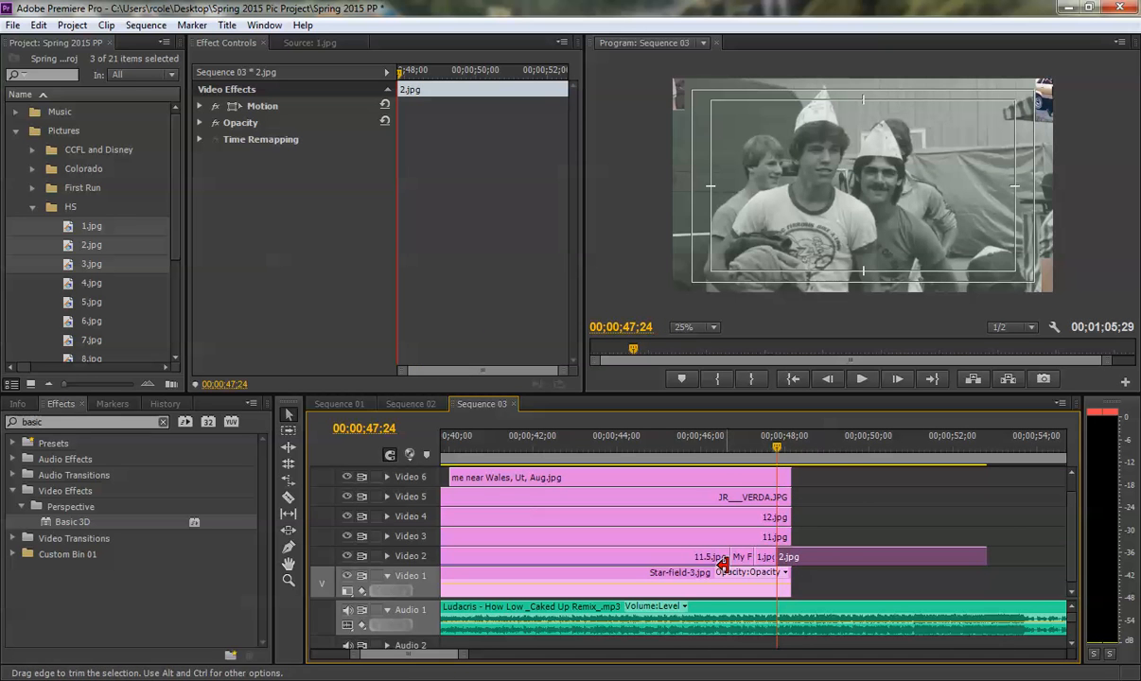
# - Preview the cut to 2.jpg against the music and trim the end of 2.jpg to 00;00;48;12
pyautogui.click(712, 453)
pyautogui.press('space')
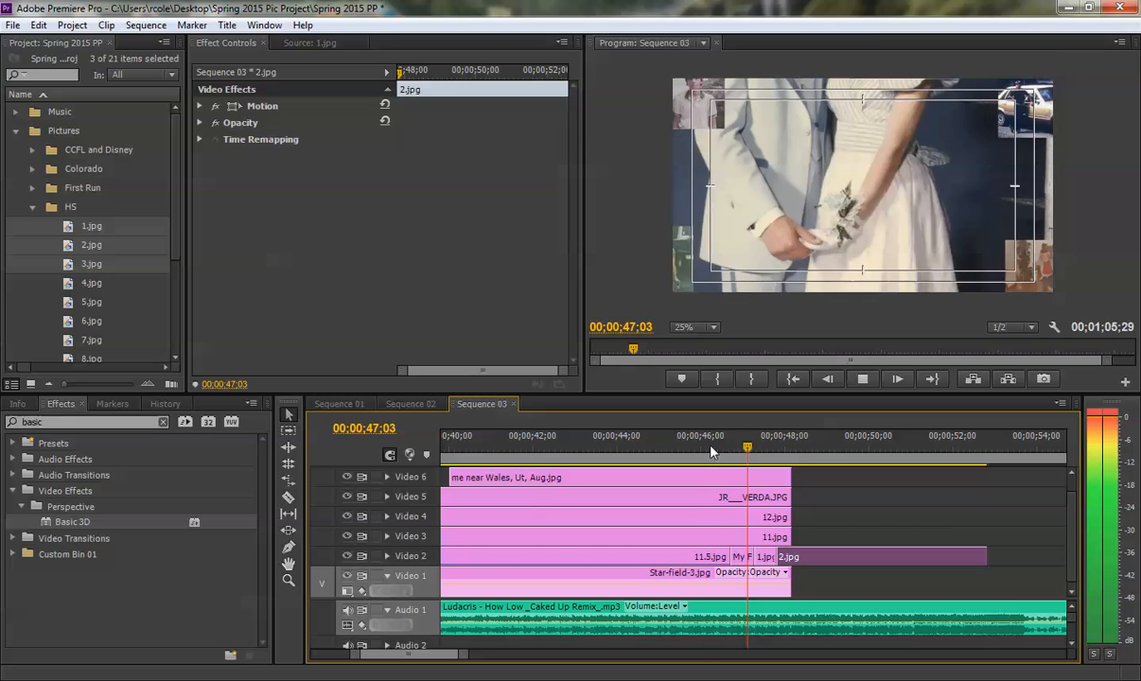
pyautogui.press('space')
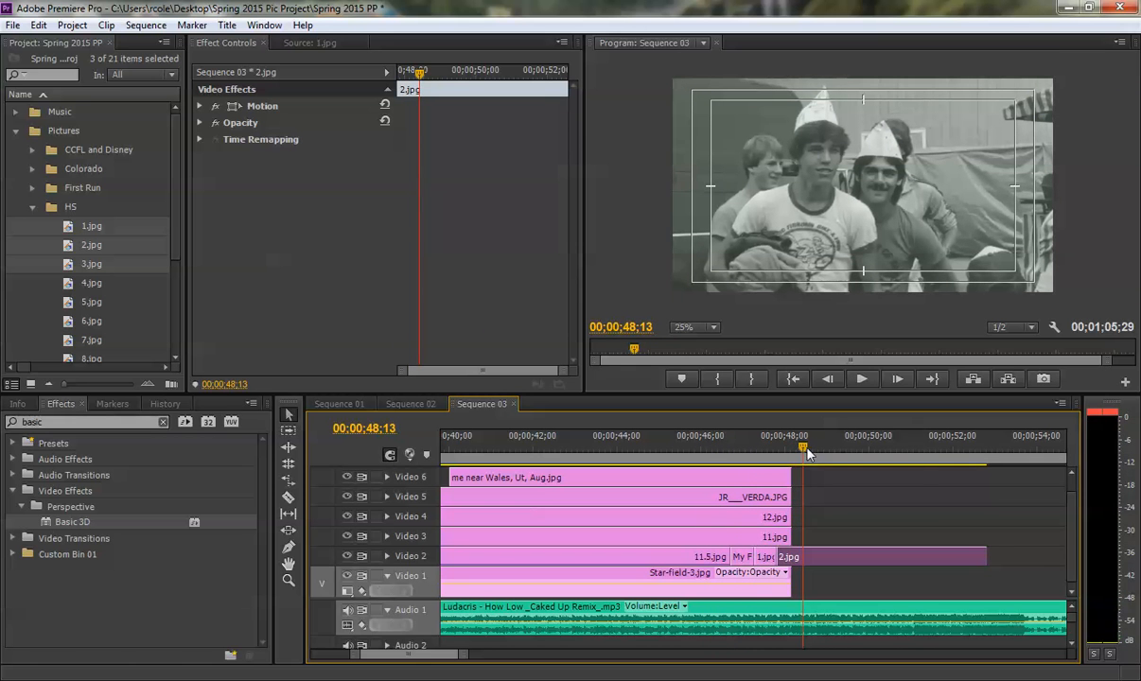
pyautogui.click(771, 447)
pyautogui.press('space')
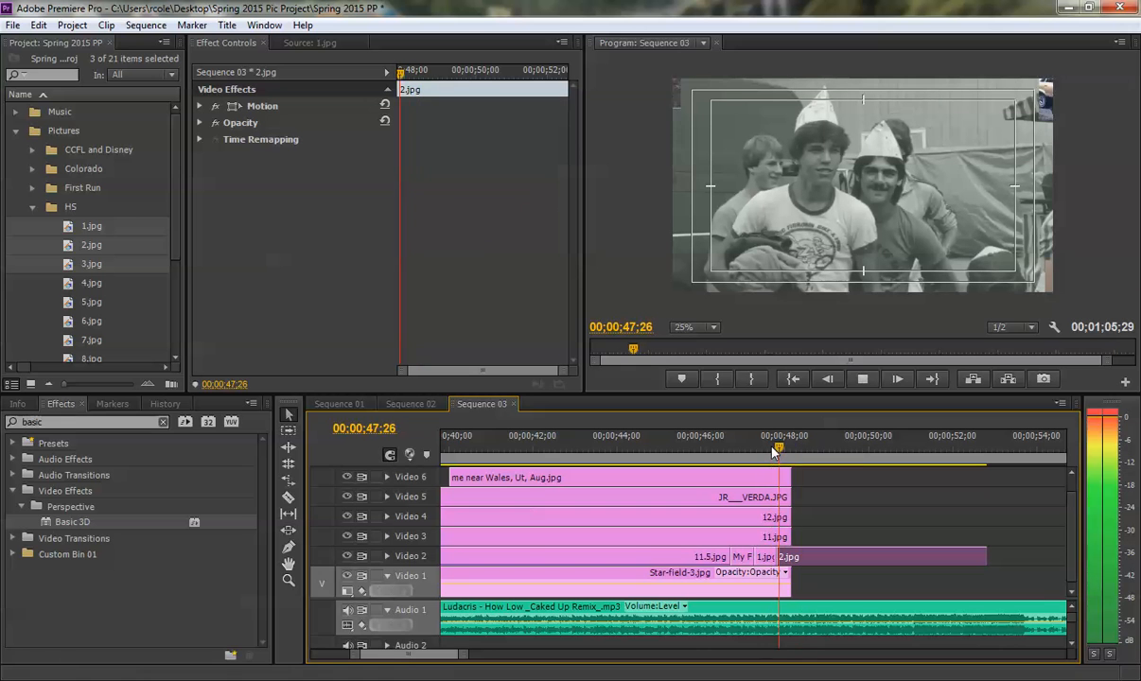
pyautogui.press('space')
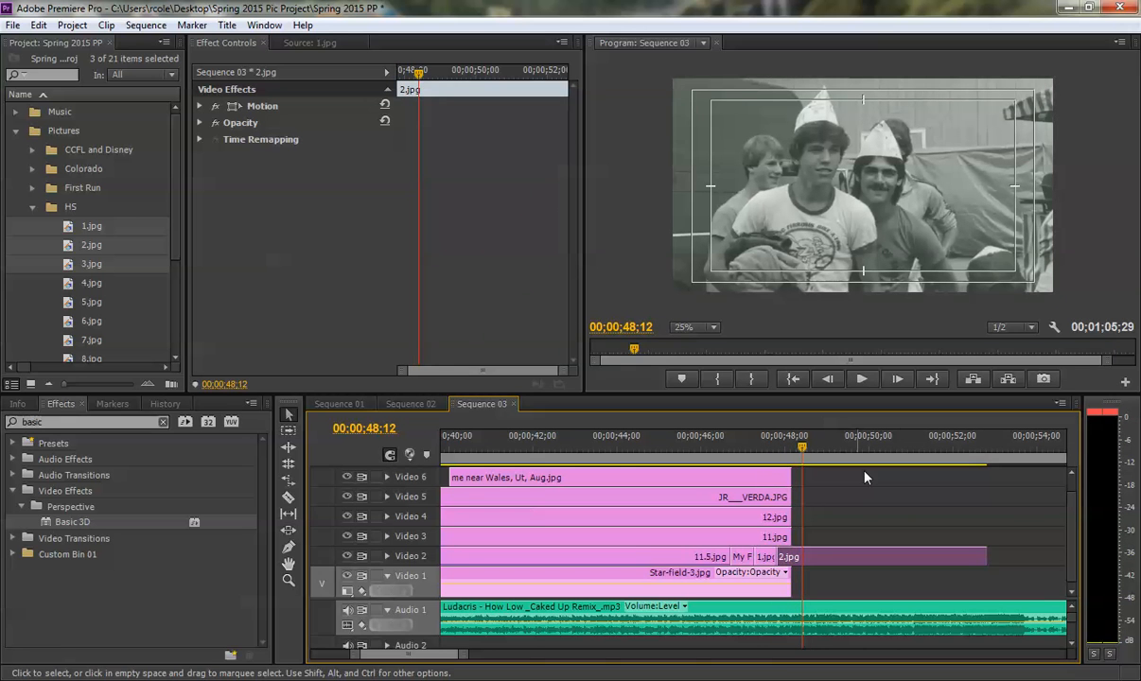
pyautogui.click(984, 555)
pyautogui.moveTo(937, 553); pyautogui.dragTo(800, 557)
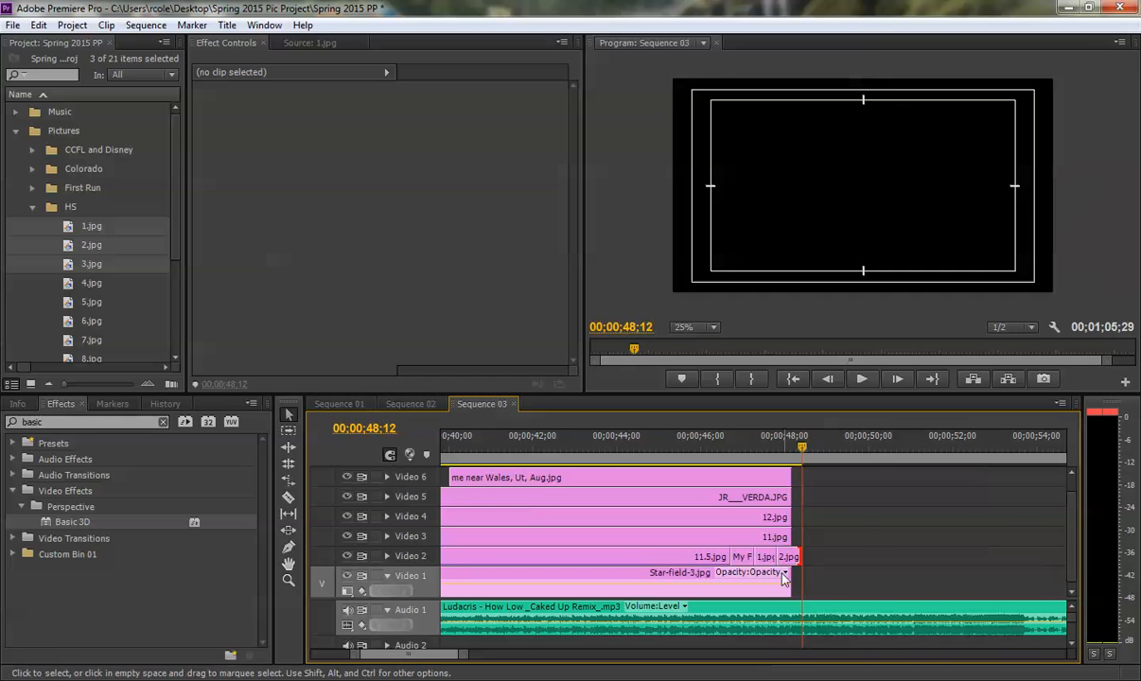
# - Move 3.jpg onto Video 2 directly after 2.jpg and trim its end to 00;00;48;22
pyautogui.moveTo(478, 647); pyautogui.dragTo(509, 653)
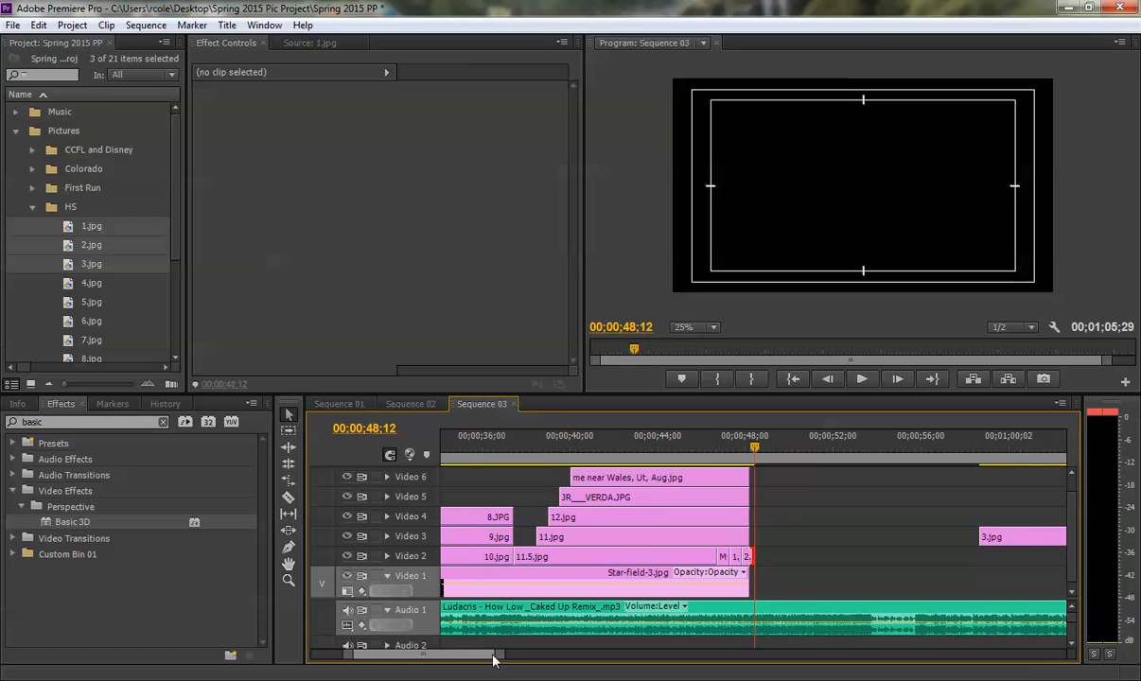
pyautogui.moveTo(1034, 540); pyautogui.dragTo(774, 557)
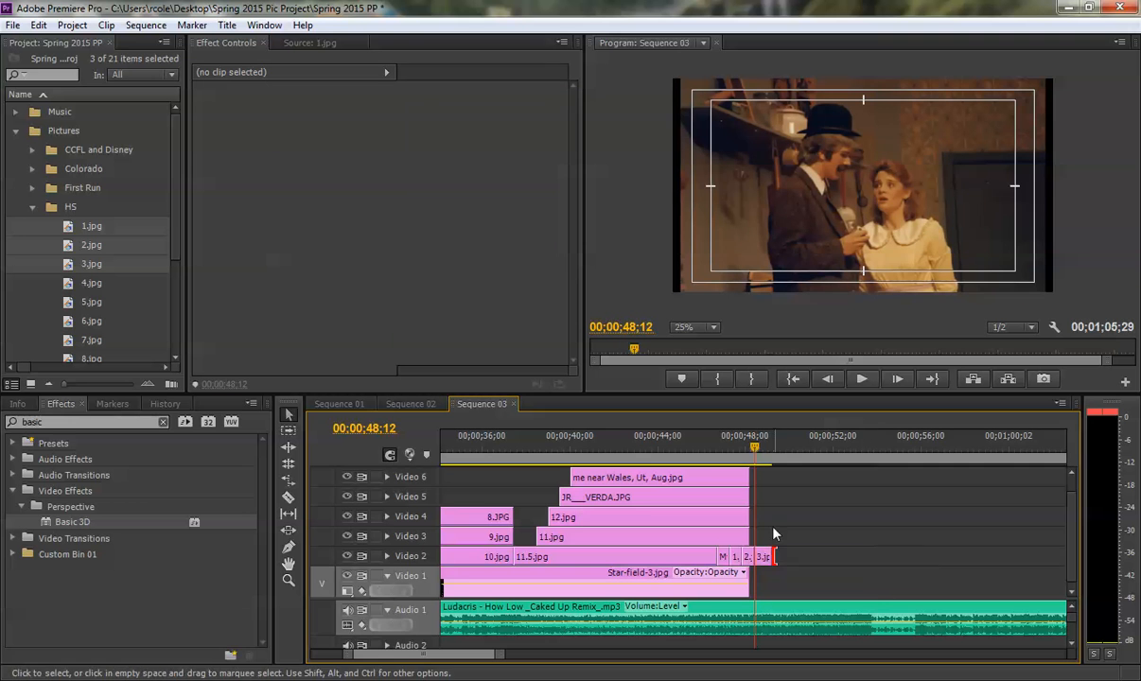
pyautogui.moveTo(500, 654); pyautogui.dragTo(446, 651)
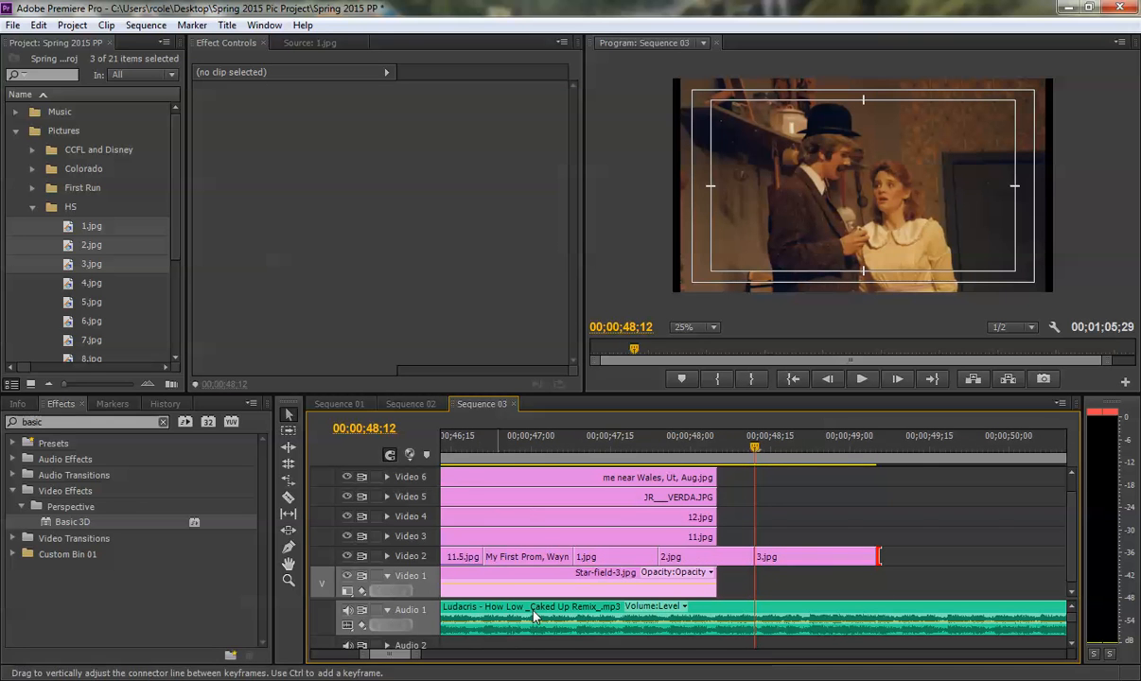
pyautogui.click(605, 435)
pyautogui.press('space')
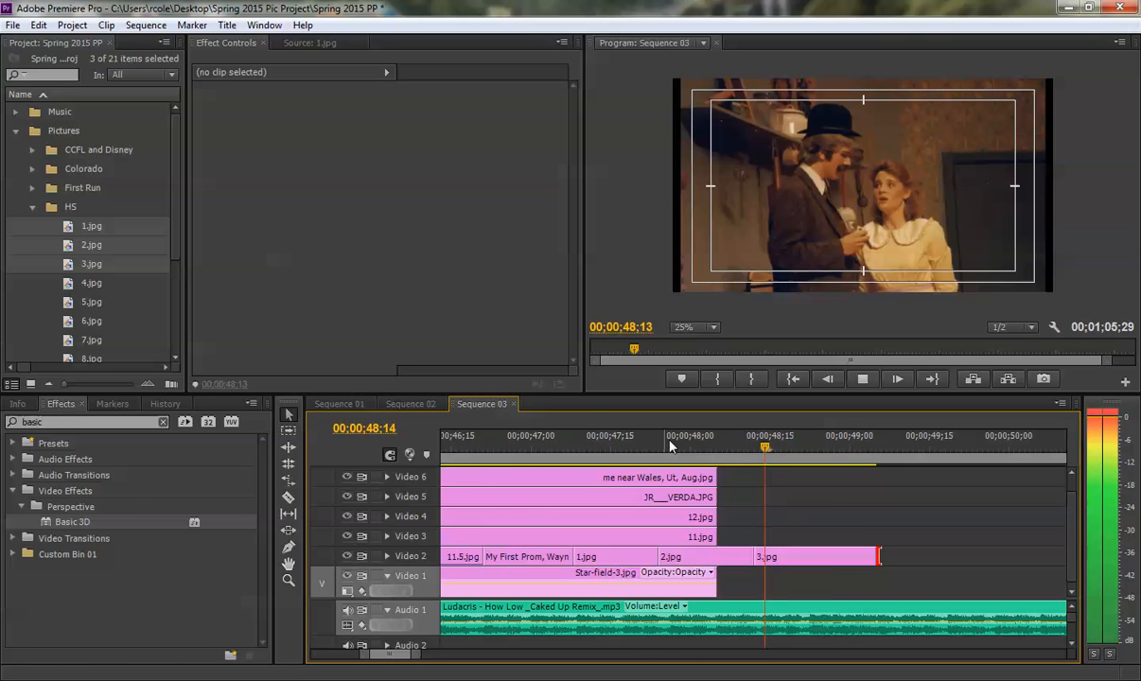
pyautogui.press('space')
pyautogui.moveTo(810, 447)
pyautogui.mouseDown()
pyautogui.moveTo(795, 447)
pyautogui.moveTo(806, 454)
pyautogui.mouseUp()
pyautogui.moveTo(879, 557); pyautogui.dragTo(810, 557)
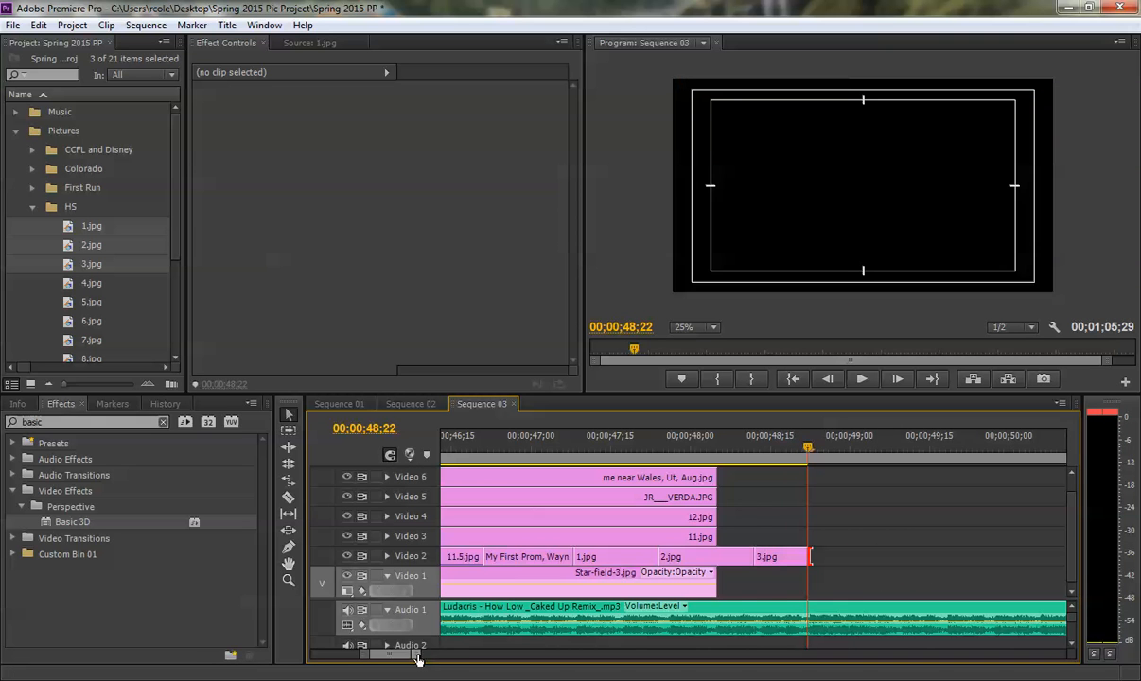
# - Play back the quick photo cuts from before the prom photo through the end of 3.jpg
pyautogui.moveTo(418, 659); pyautogui.dragTo(478, 655)
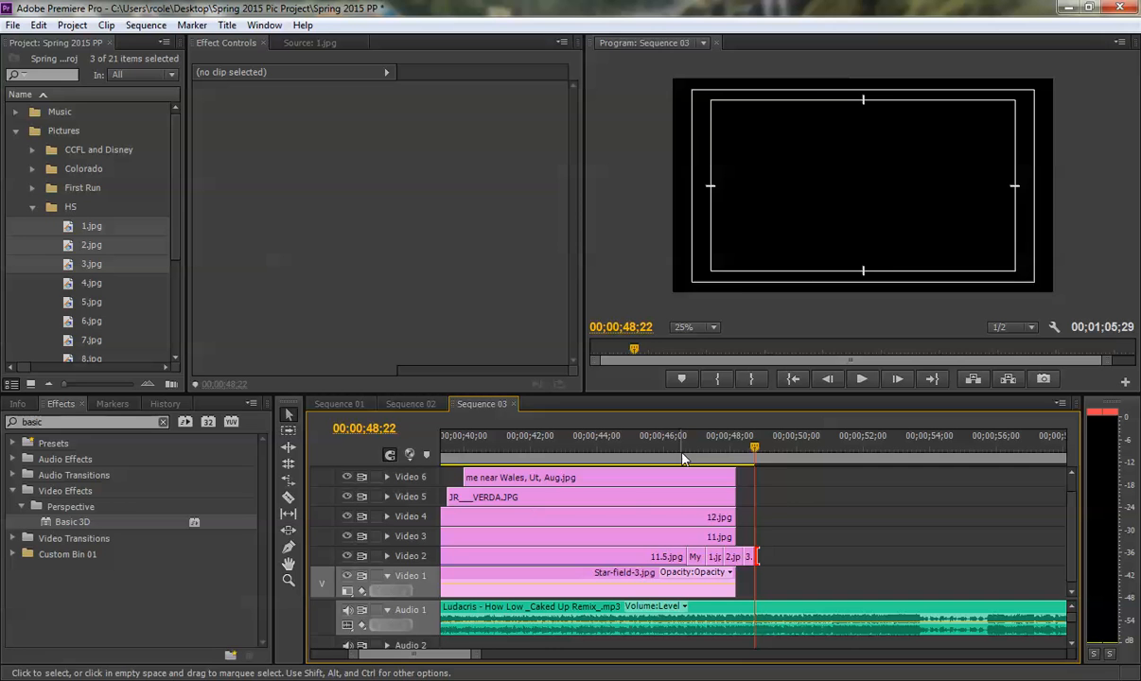
pyautogui.click(646, 446)
pyautogui.press('space')
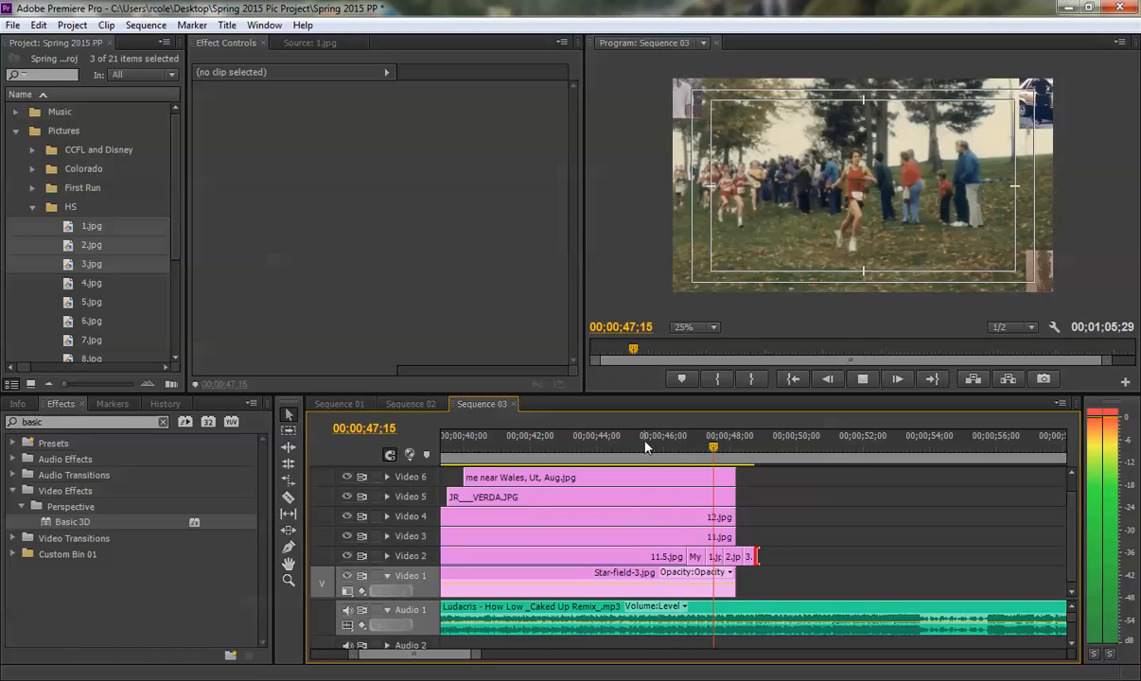
pyautogui.press('space')
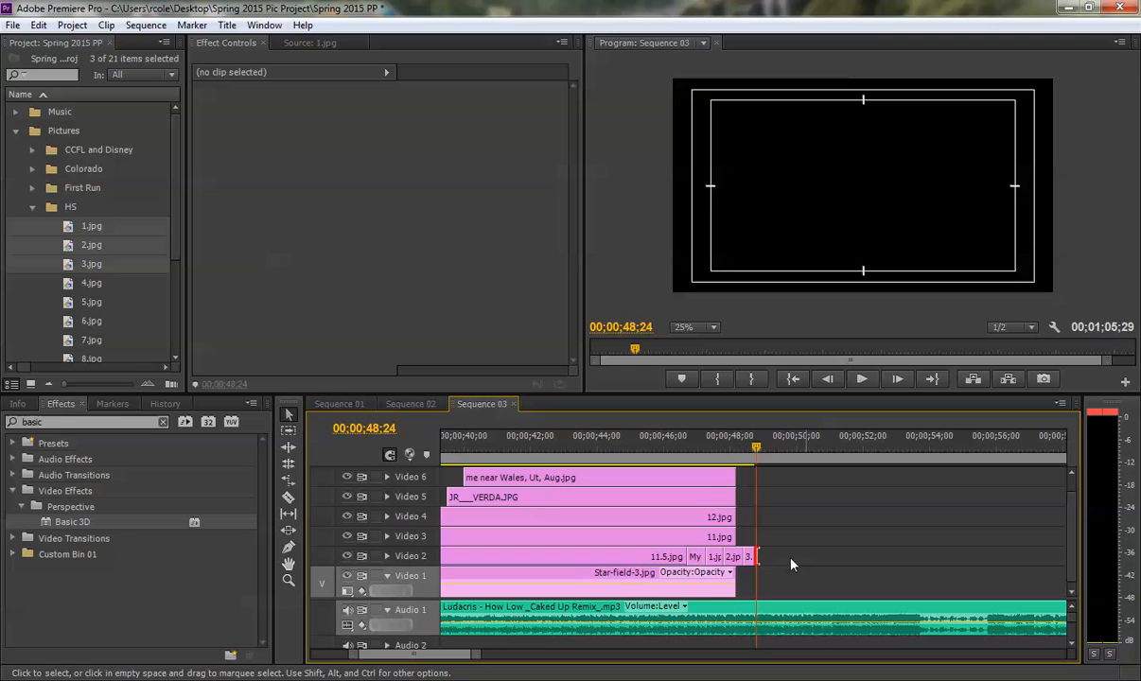
# - Apply Frame Blend to the prom photo, 1.jpg, 2.jpg and 3.jpg together on Video 2
pyautogui.moveTo(477, 653); pyautogui.dragTo(456, 653)
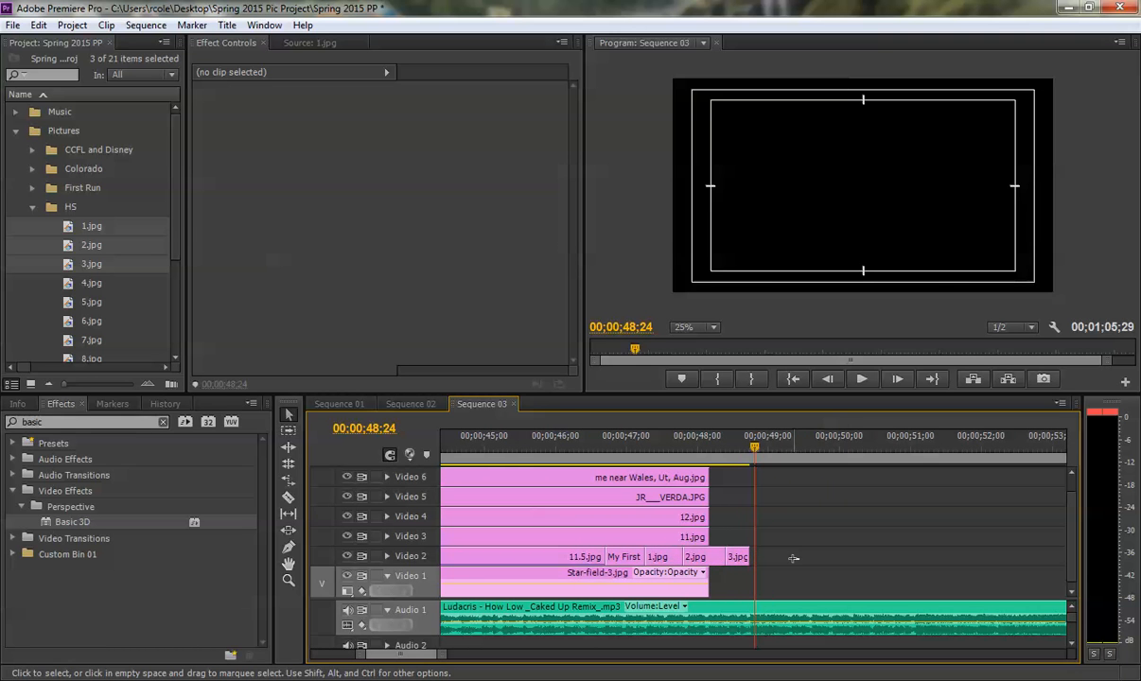
pyautogui.moveTo(800, 560); pyautogui.dragTo(607, 558)
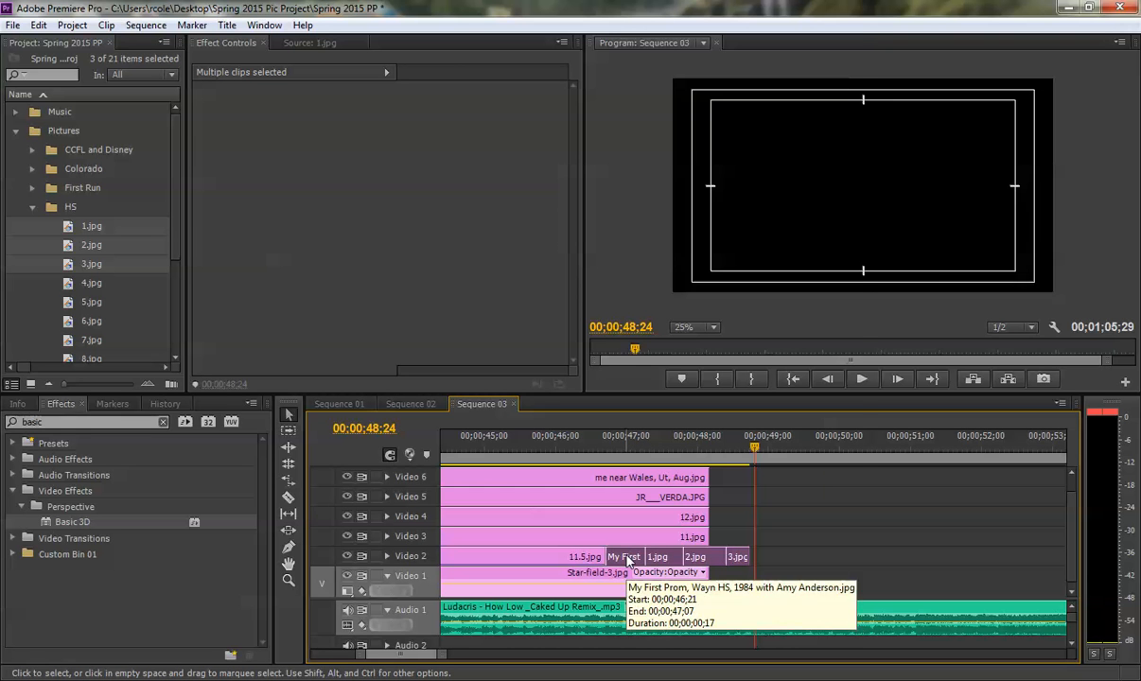
pyautogui.rightClick(627, 560)
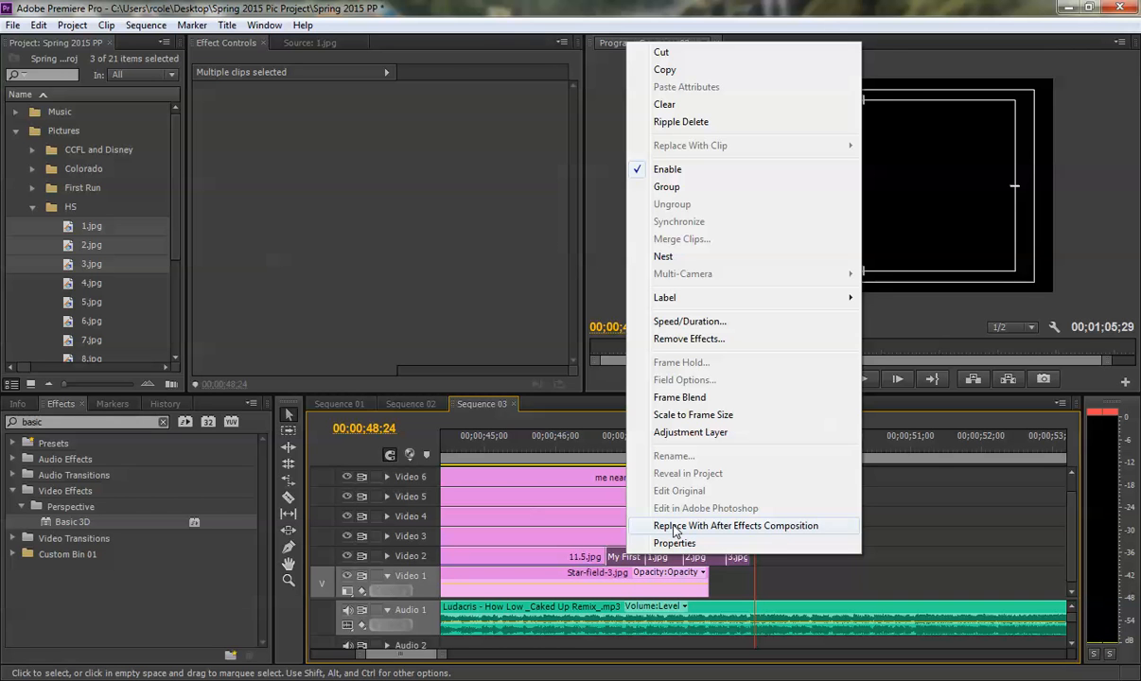
pyautogui.click(651, 395)
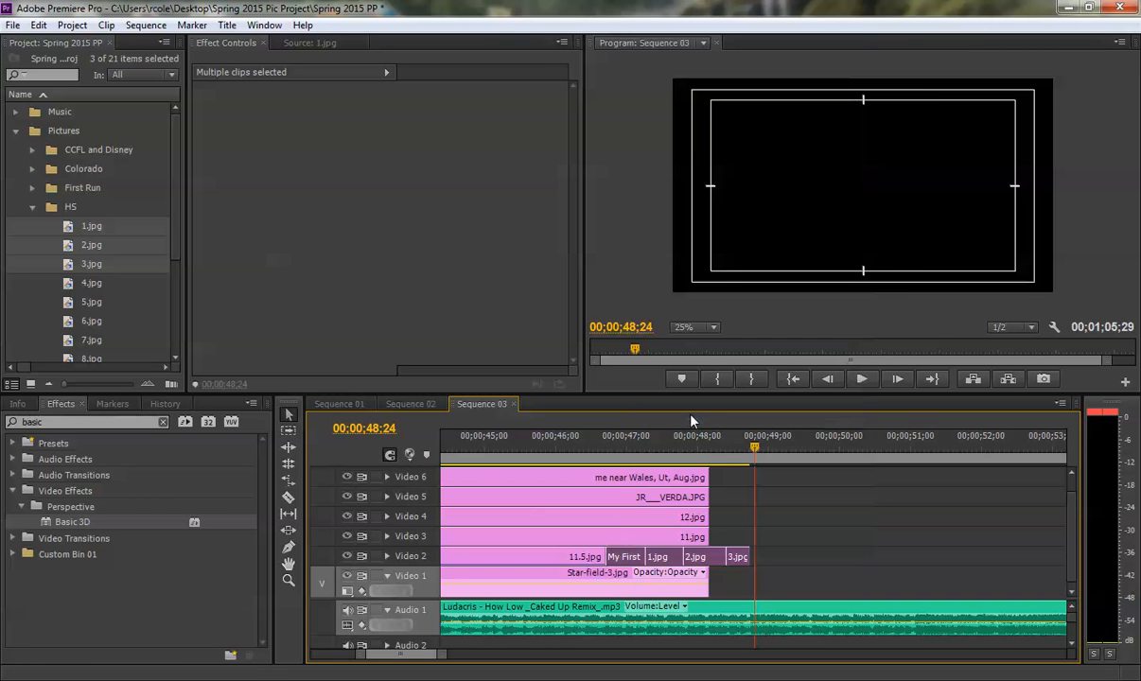
pyautogui.click(793, 539)
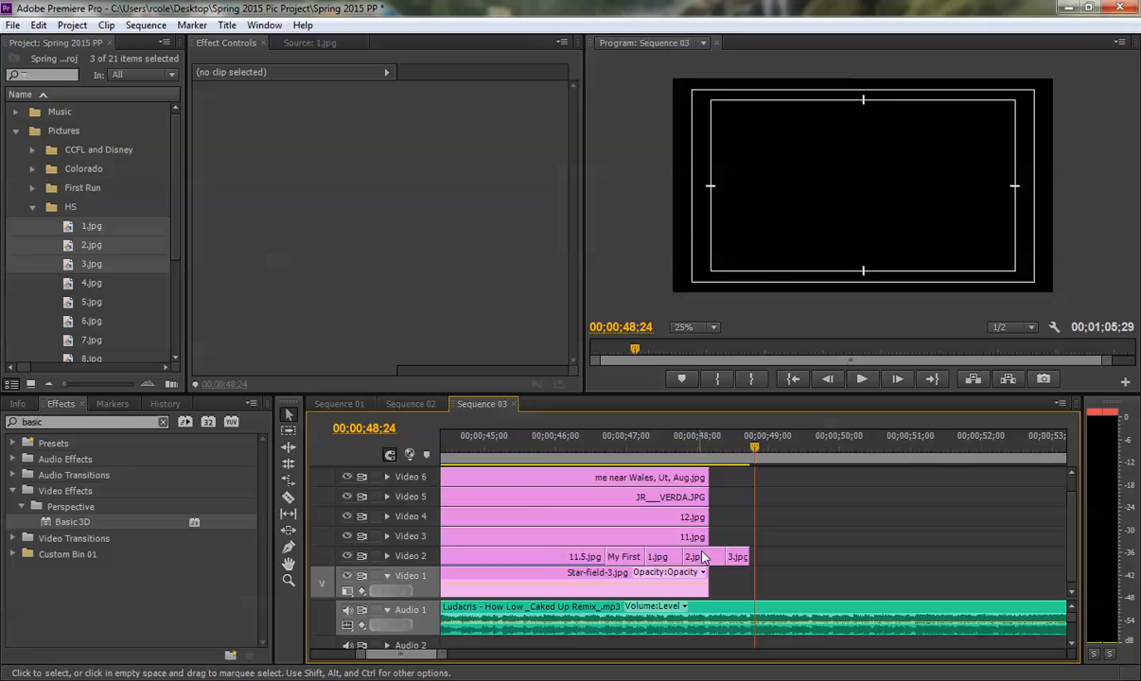
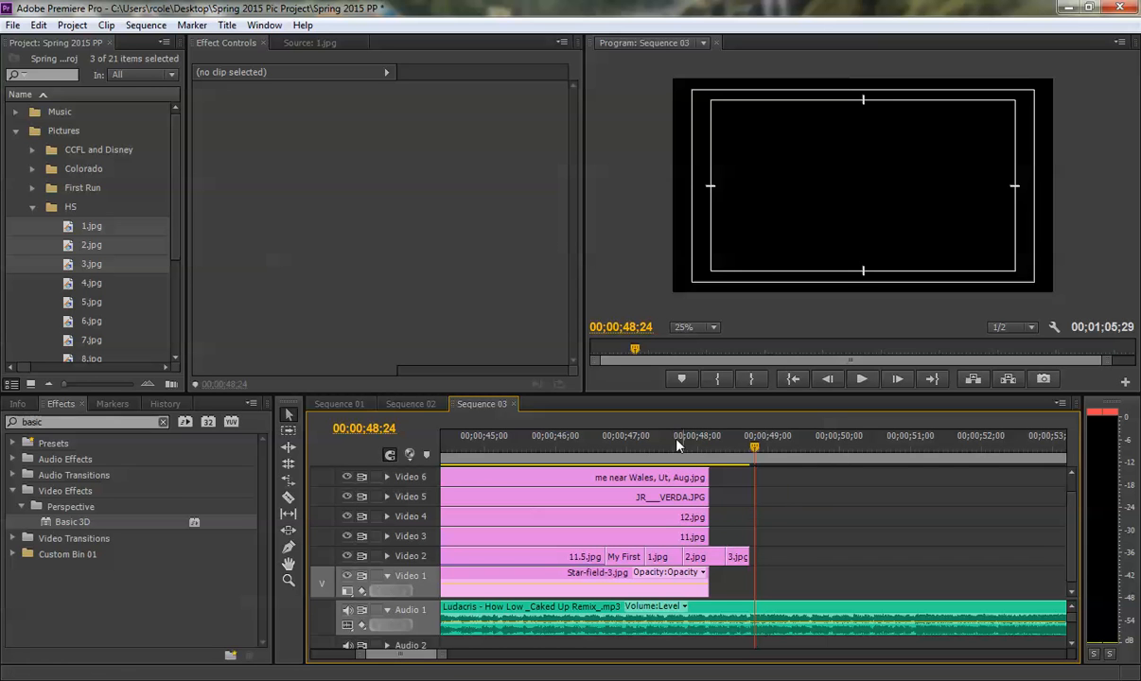
# - Enlarge the prom photo on Video 2 to a scale of 241 and set its vertical position to 1141
pyautogui.click(620, 449)
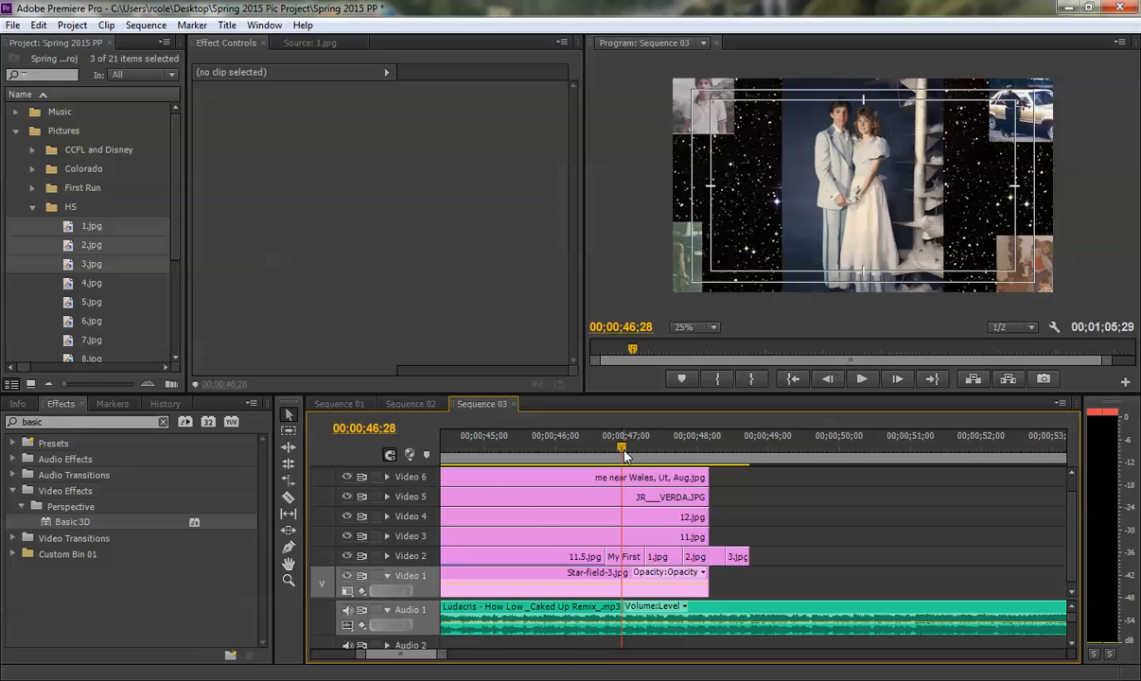
pyautogui.moveTo(623, 450)
pyautogui.mouseDown()
pyautogui.moveTo(651, 449)
pyautogui.moveTo(629, 450)
pyautogui.mouseUp()
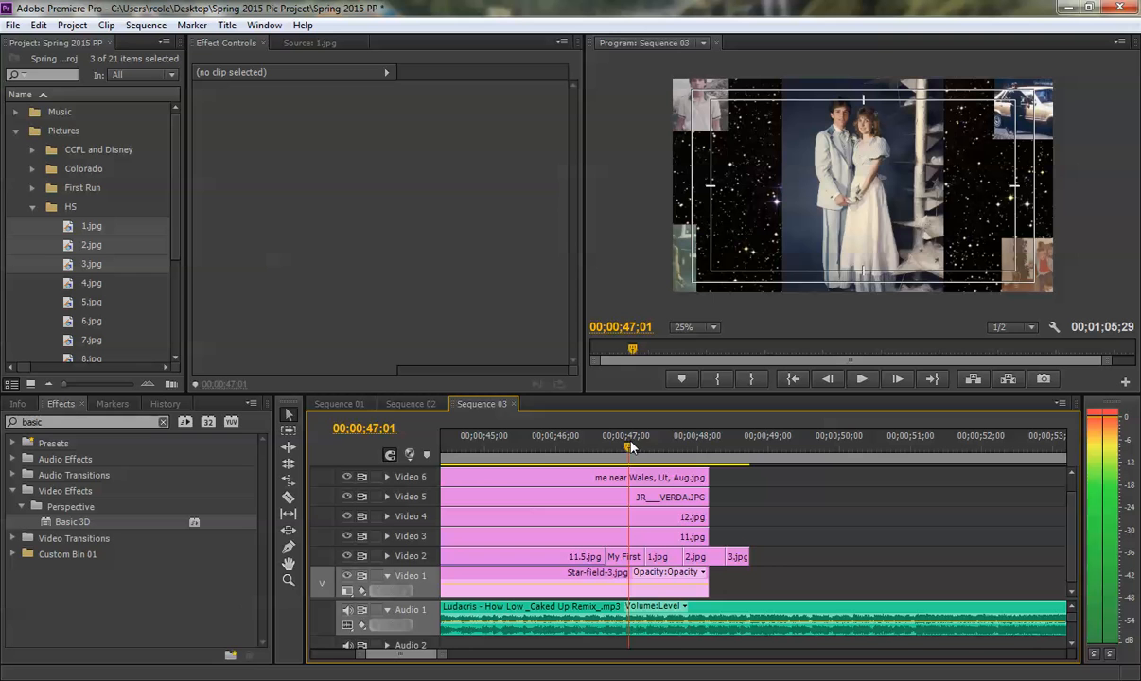
pyautogui.click(623, 558)
pyautogui.click(199, 106)
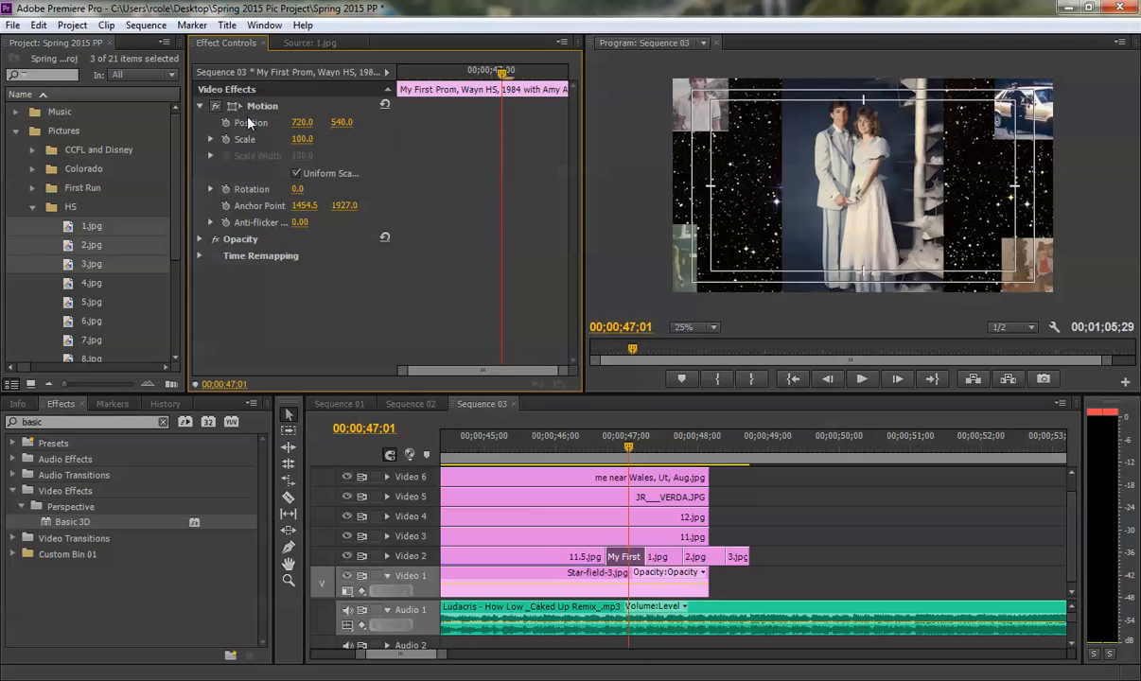
pyautogui.moveTo(303, 139); pyautogui.dragTo(397, 122)
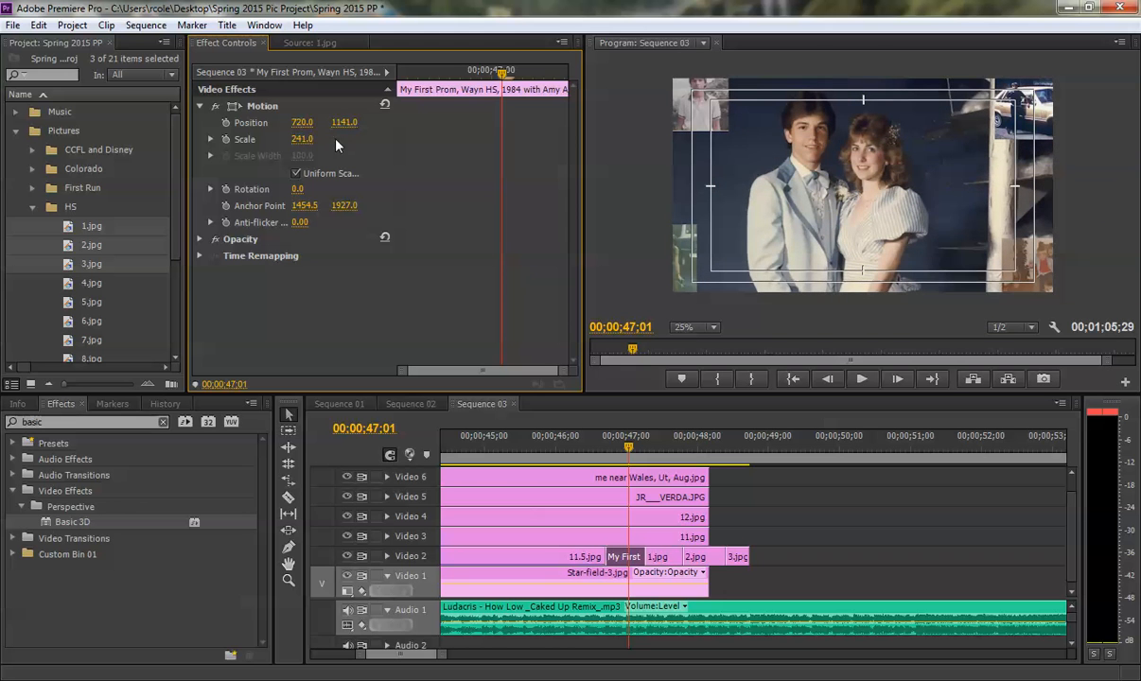
# - Preview the cut to 1.jpg, enlarge that photo to a scale of 175 and position it at 961, 492
pyautogui.click(591, 452)
pyautogui.press('space')
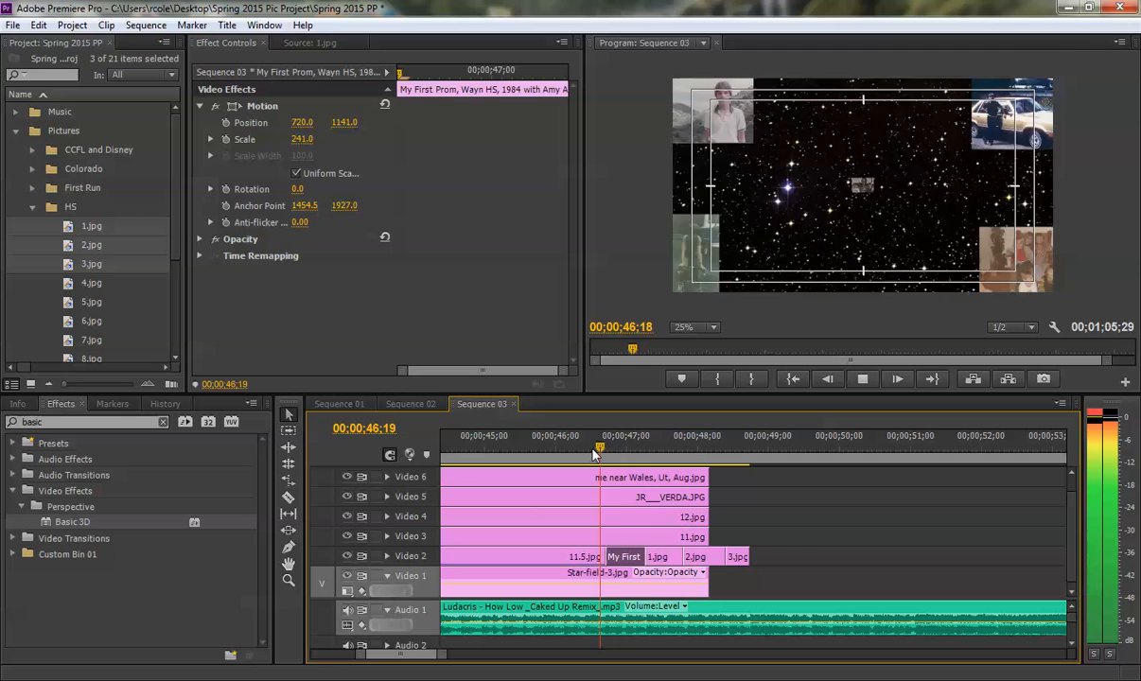
pyautogui.press('space')
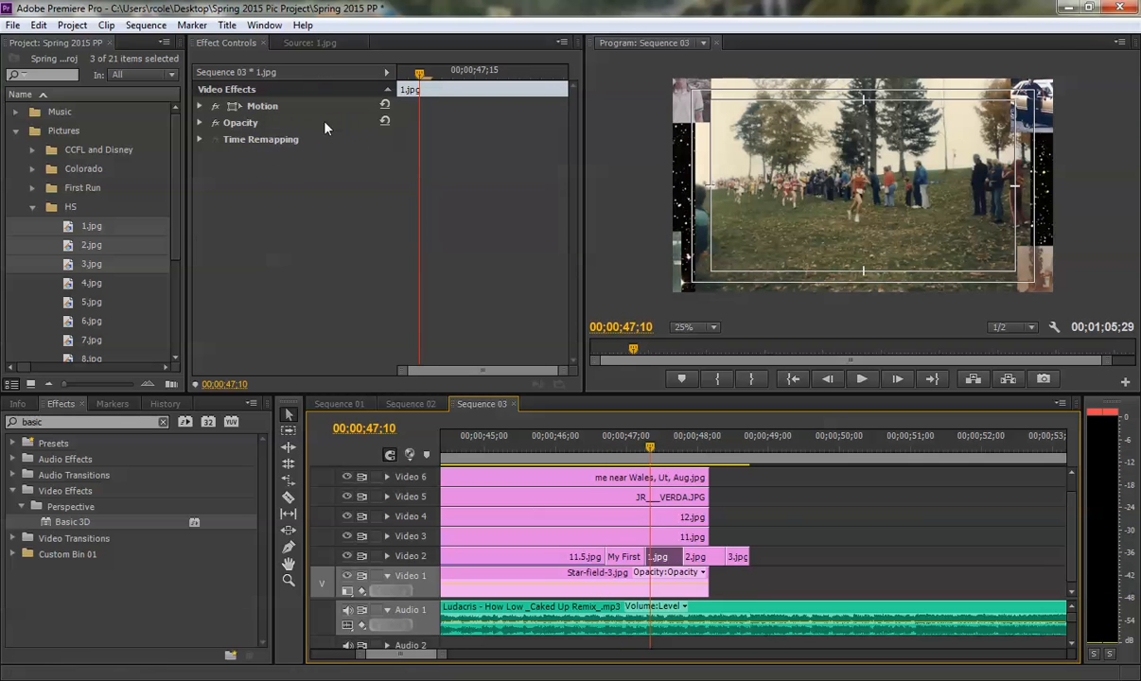
pyautogui.click(199, 106)
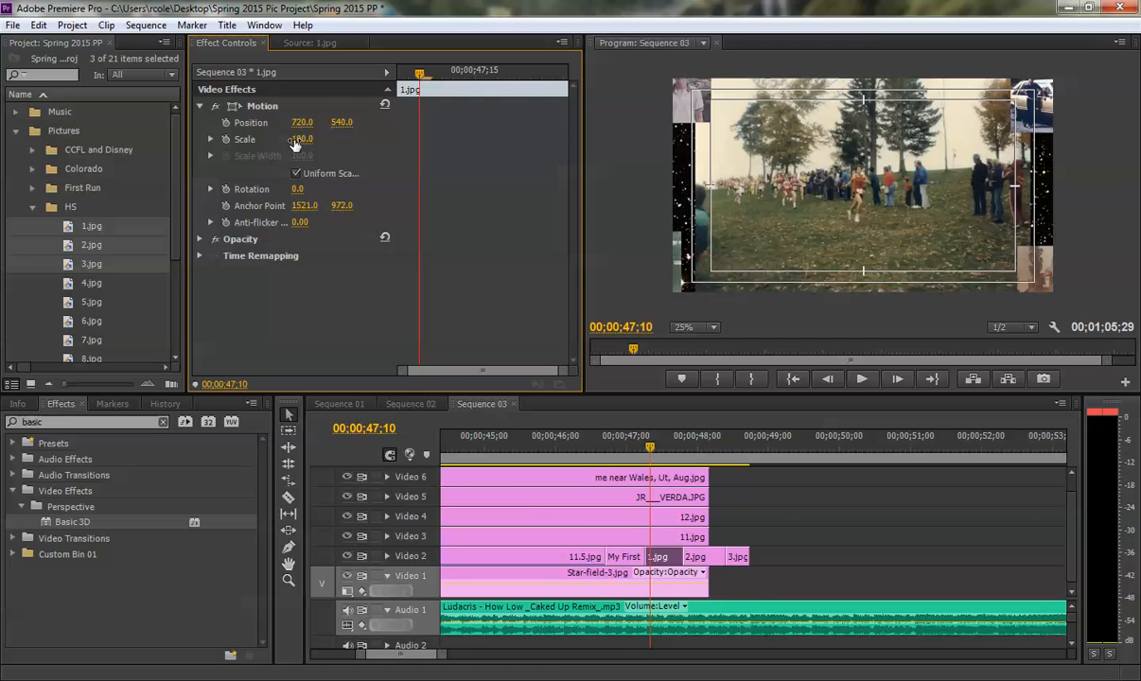
pyautogui.moveTo(302, 139); pyautogui.dragTo(327, 123)
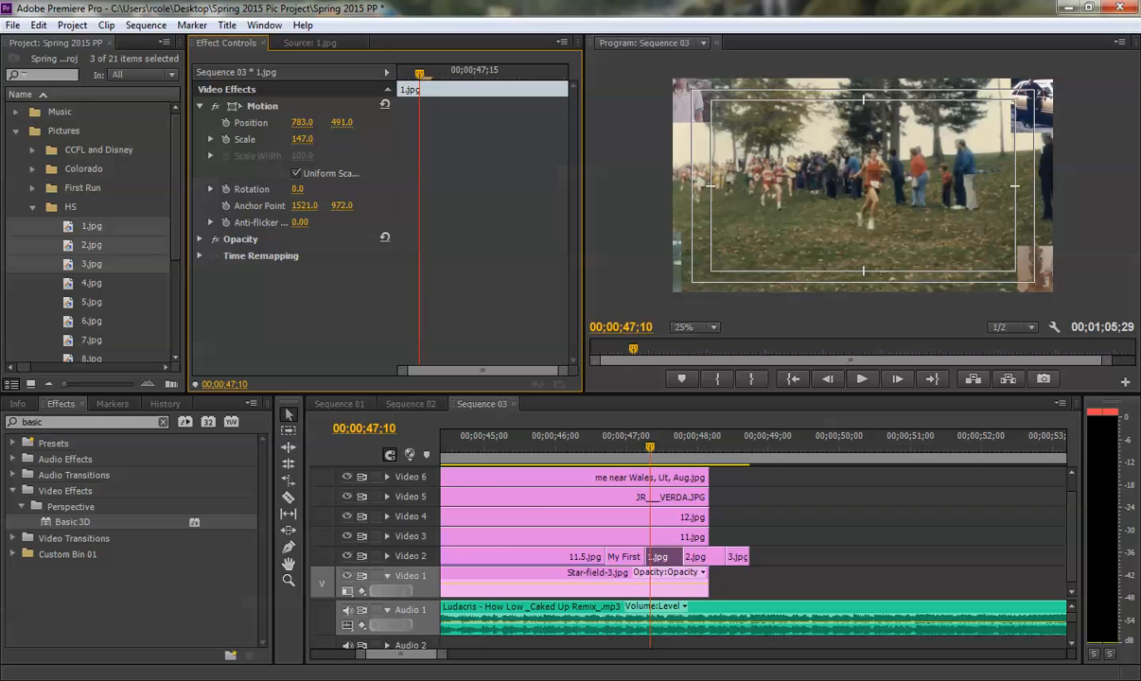
pyautogui.moveTo(649, 447); pyautogui.dragTo(588, 444)
pyautogui.press('space')
pyautogui.press('space')
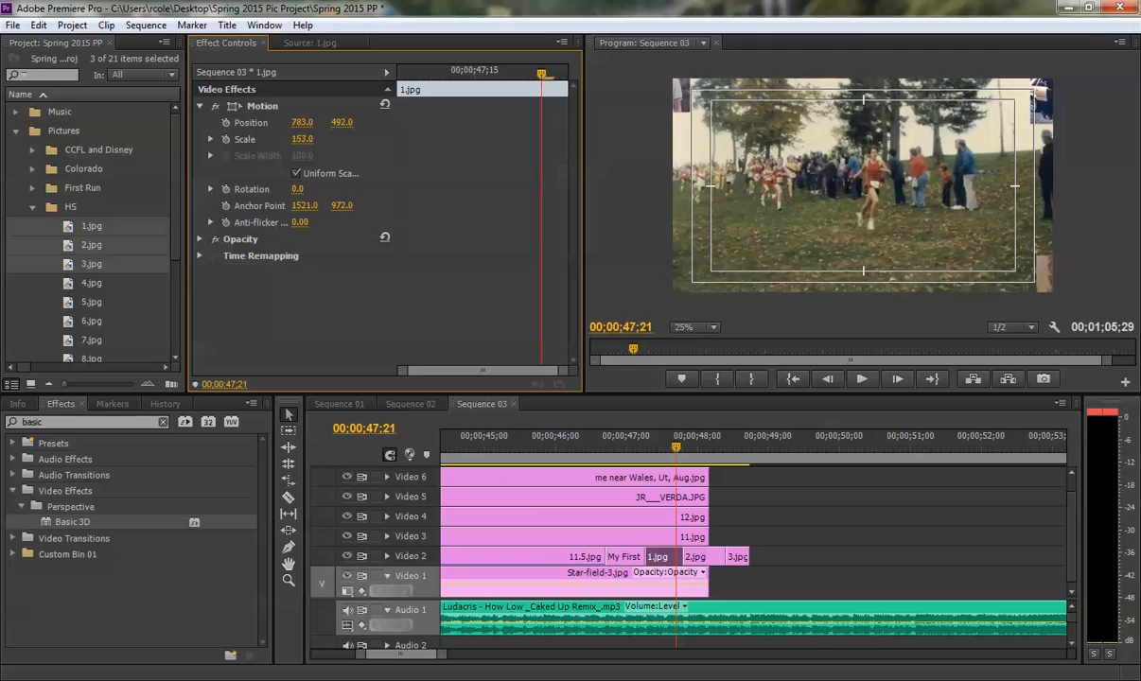
pyautogui.moveTo(302, 139); pyautogui.dragTo(337, 123)
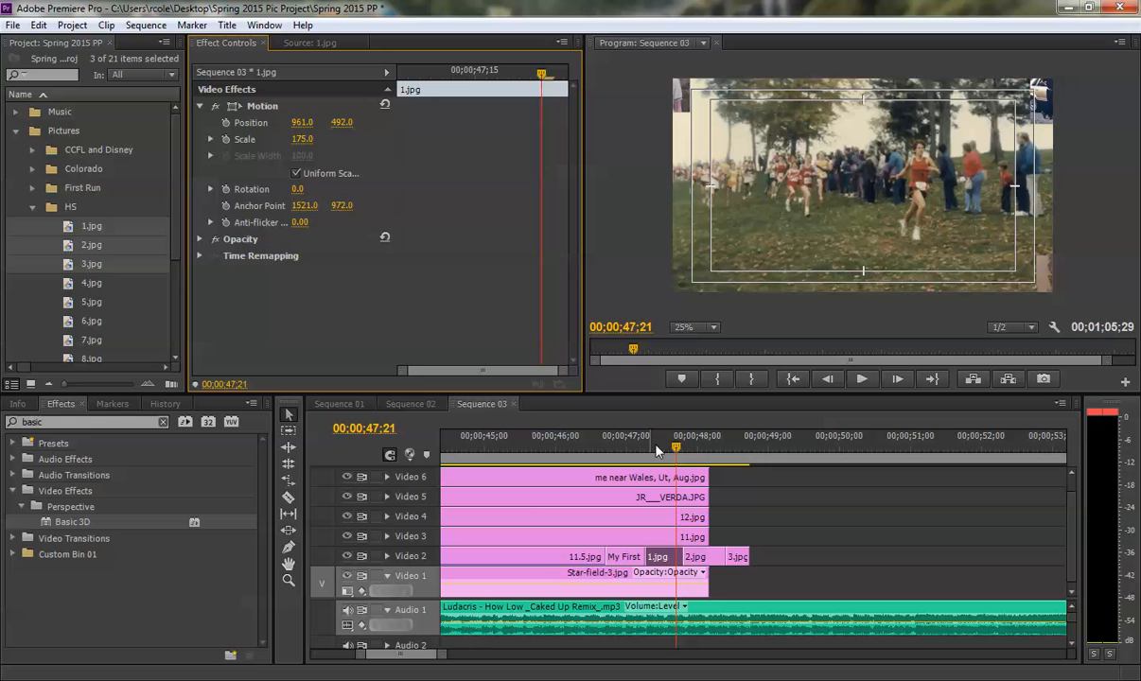
# - Enlarge 2.jpg on Video 2 to a scale of 142 and position it at 825, 370
pyautogui.click(712, 437)
pyautogui.click(700, 568)
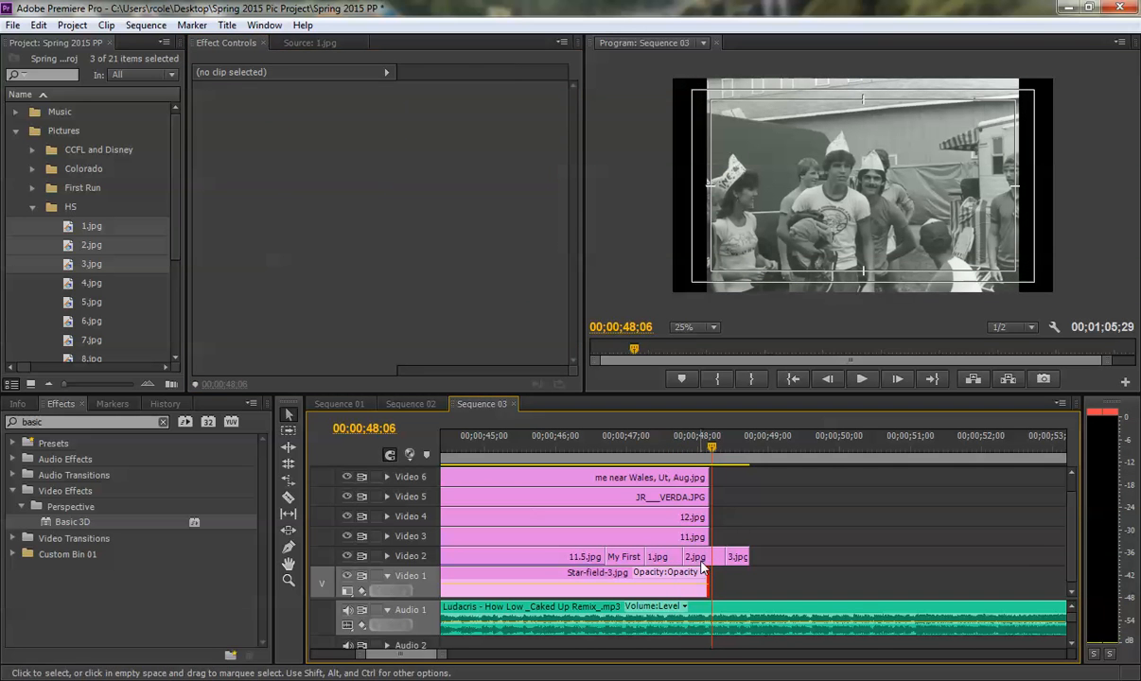
pyautogui.click(199, 107)
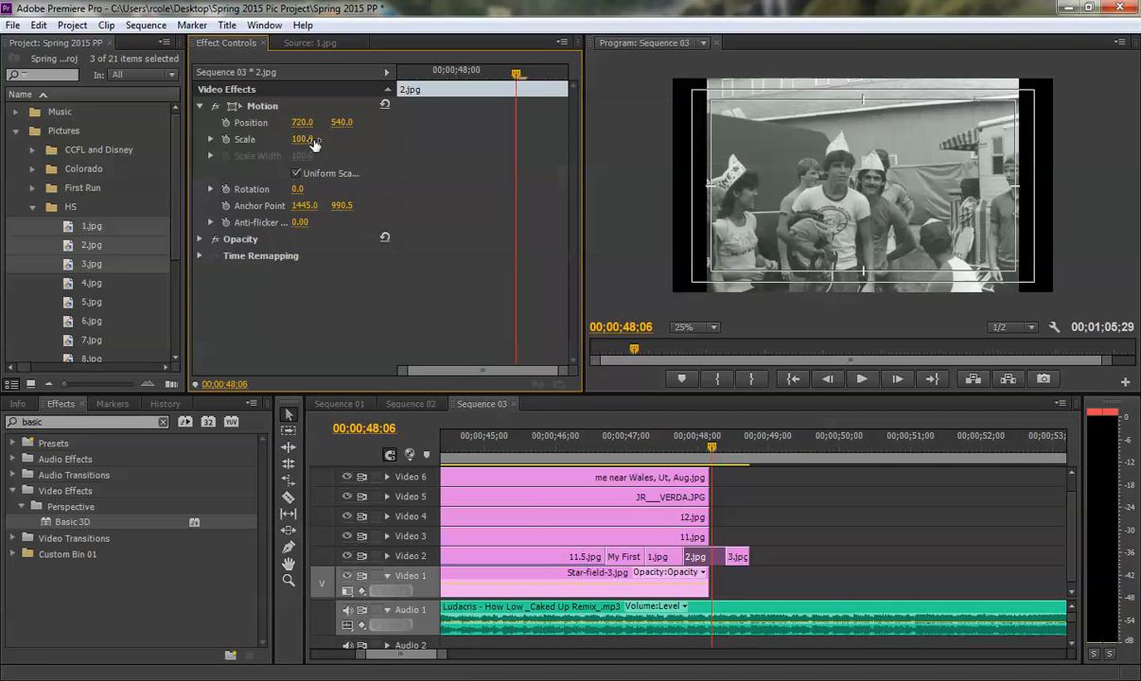
pyautogui.moveTo(309, 140); pyautogui.dragTo(330, 126)
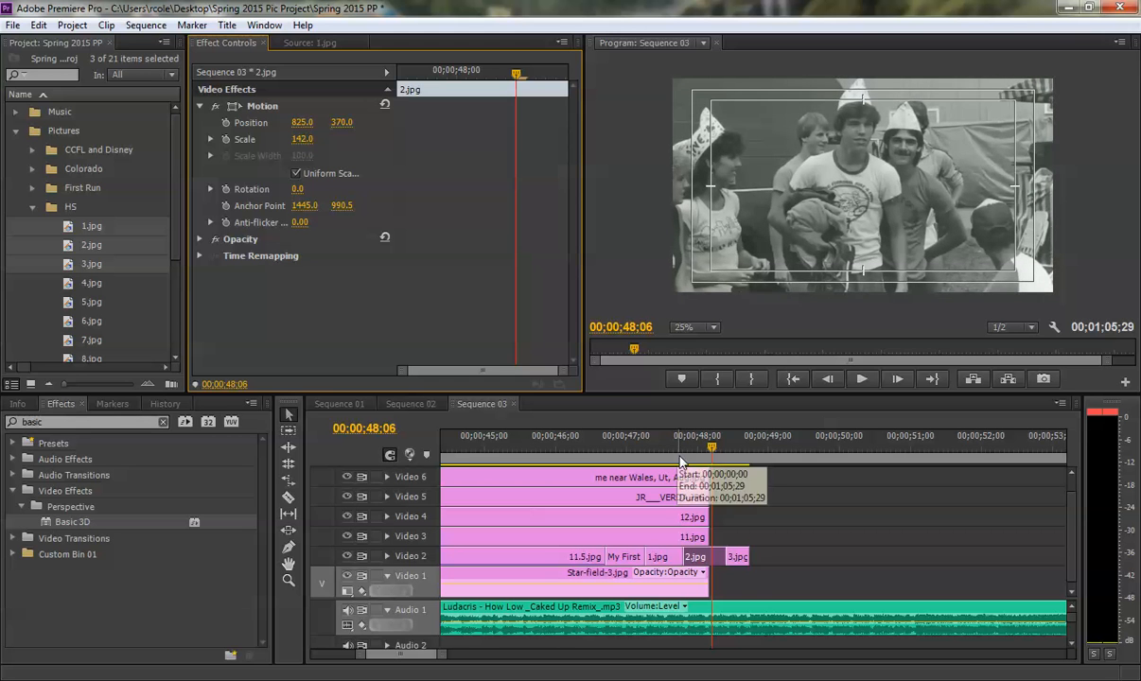
# - Enlarge 3.jpg on Video 2 to a scale of 140 and position it at 604, 465
pyautogui.press('space')
pyautogui.press('space')
pyautogui.press('Left')
pyautogui.press('Left')
pyautogui.press('Left')
pyautogui.press('Left')
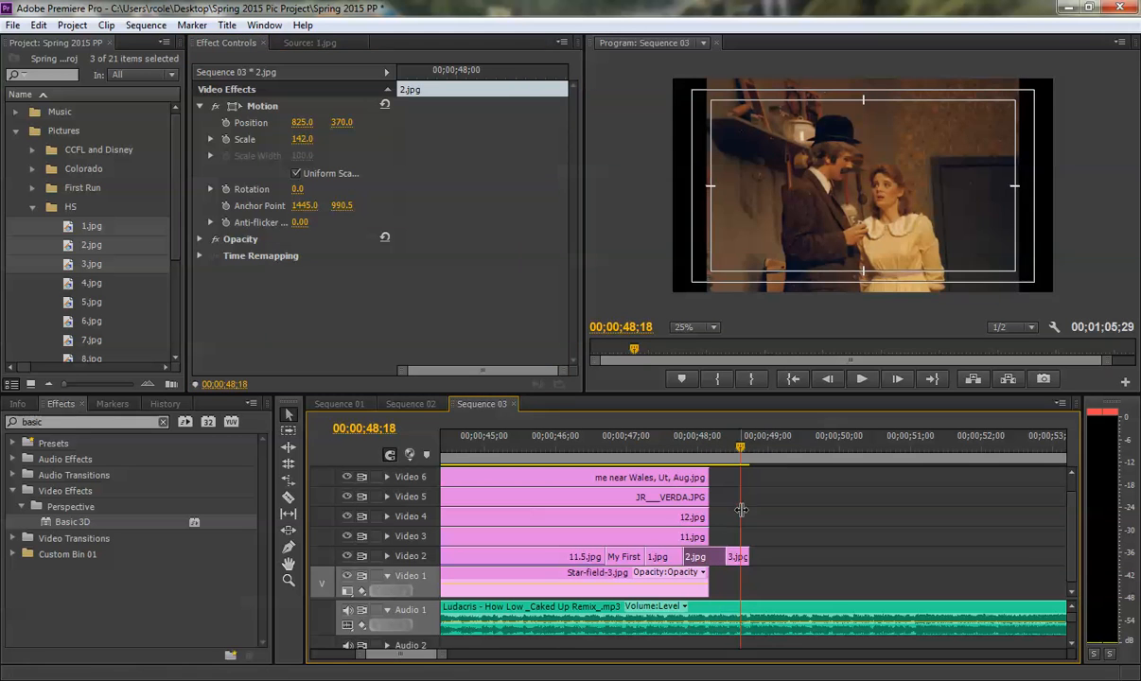
pyautogui.click(737, 559)
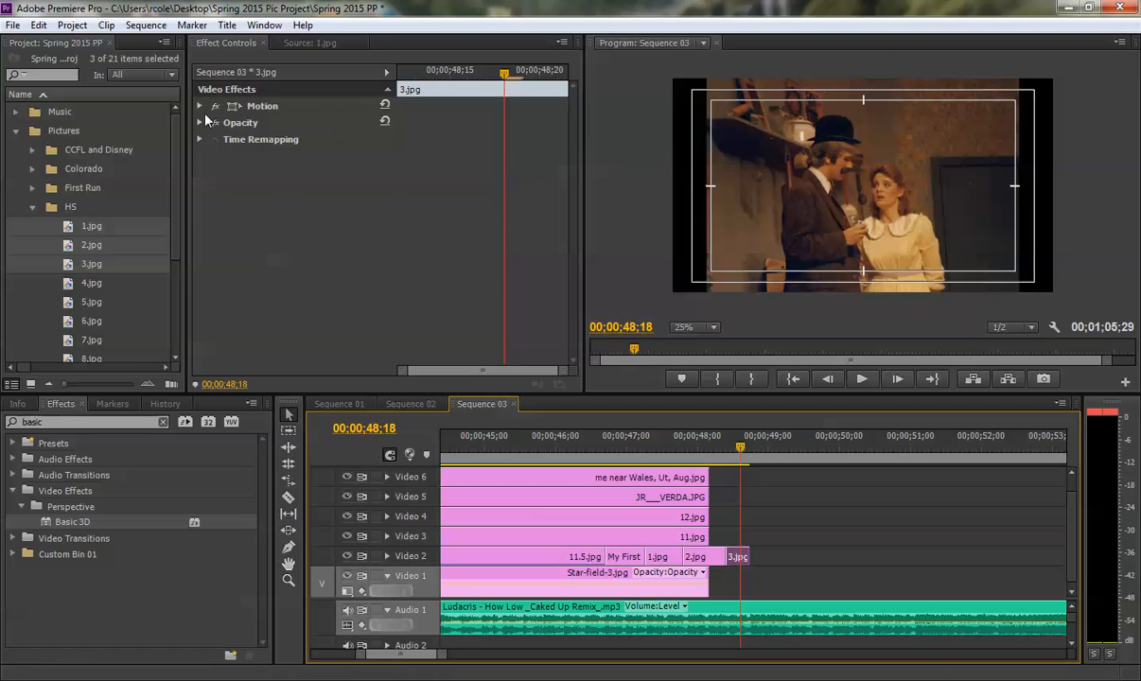
pyautogui.click(199, 106)
pyautogui.moveTo(302, 139); pyautogui.dragTo(205, 126)
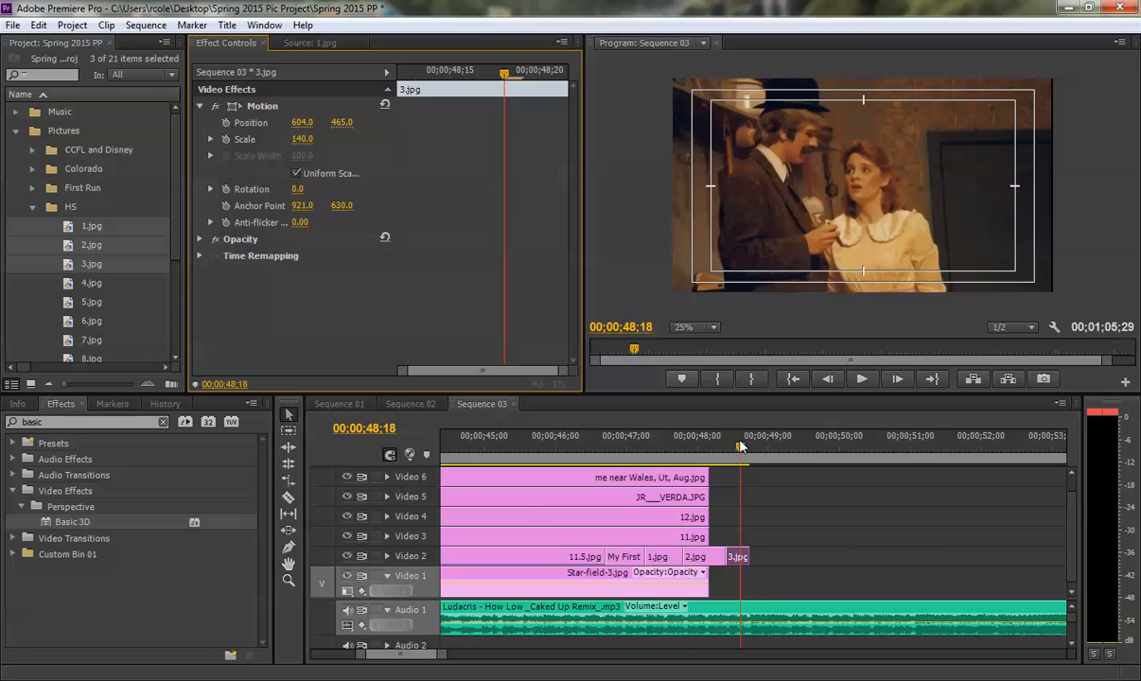
# - Play back the enlarged photo cuts from about 00;00;46;00 past the end of 3.jpg, listening for the next beat
pyautogui.click(790, 502)
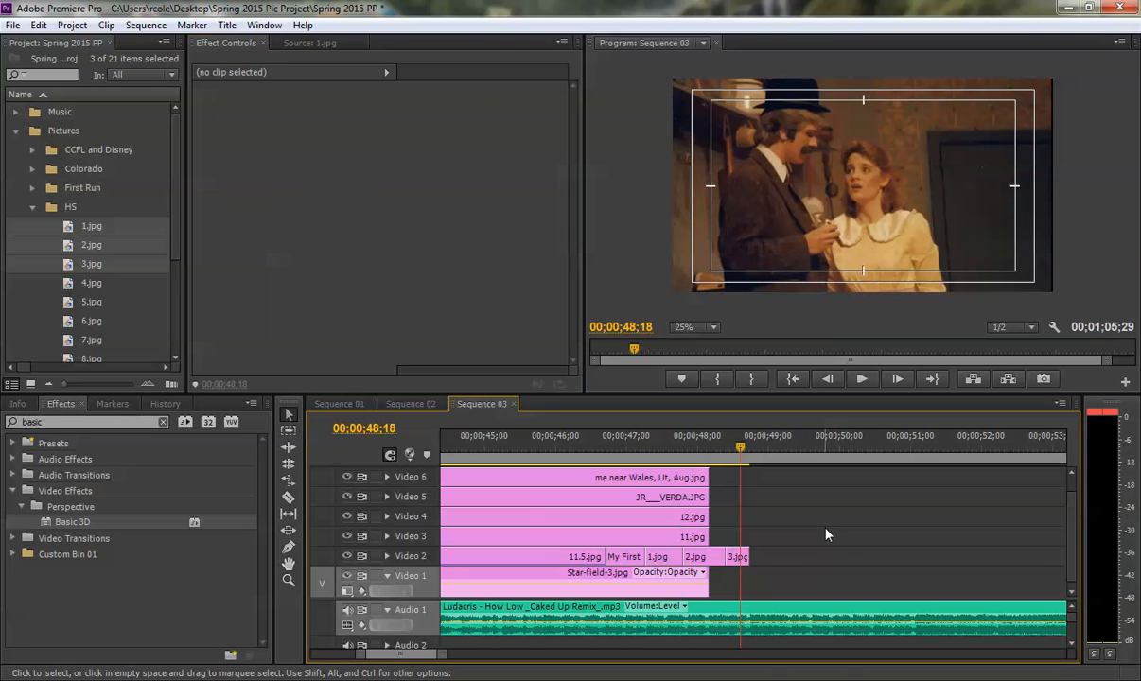
pyautogui.click(555, 453)
pyautogui.press('space')
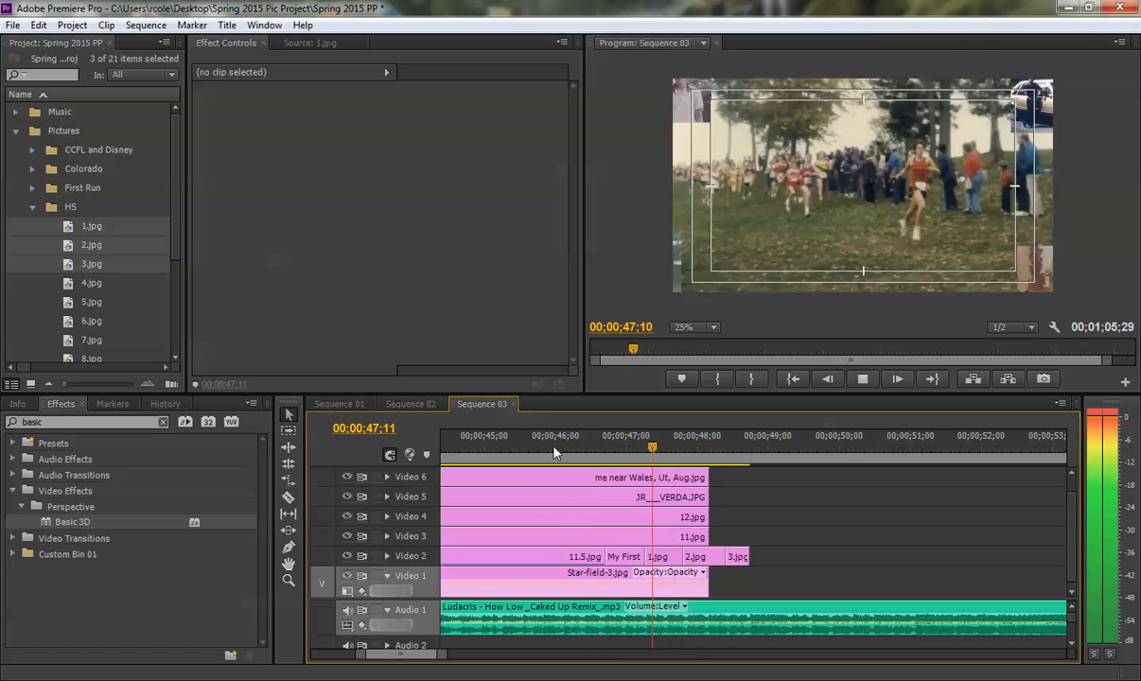
pyautogui.press('space')
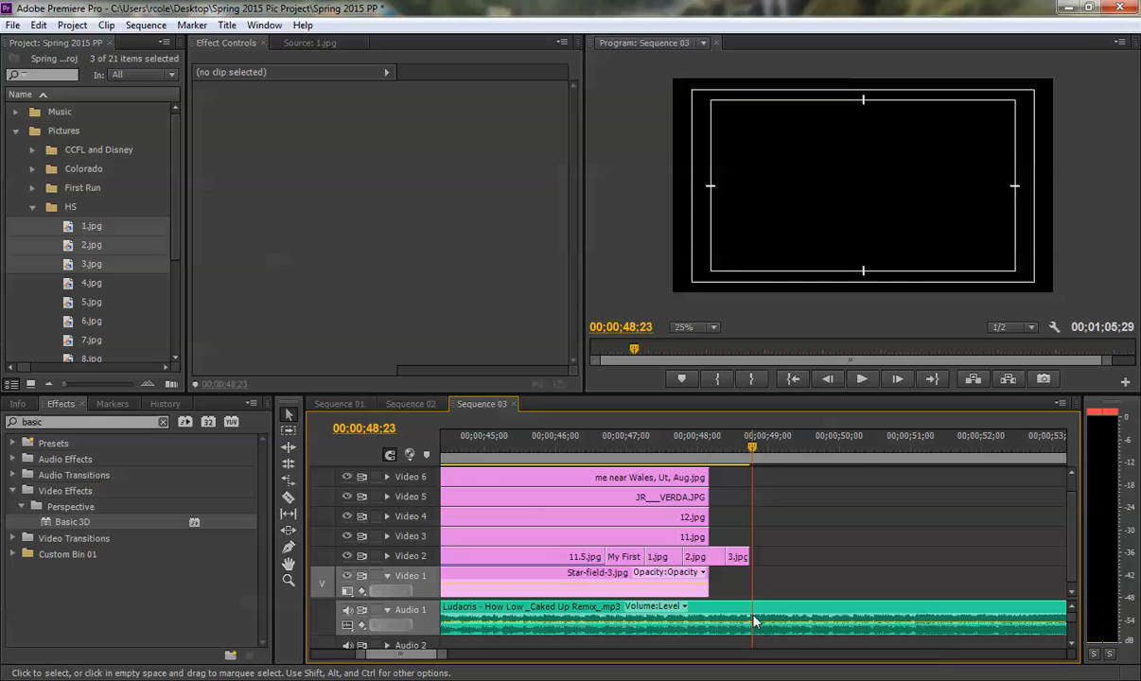
pyautogui.press('space')
pyautogui.press('space')
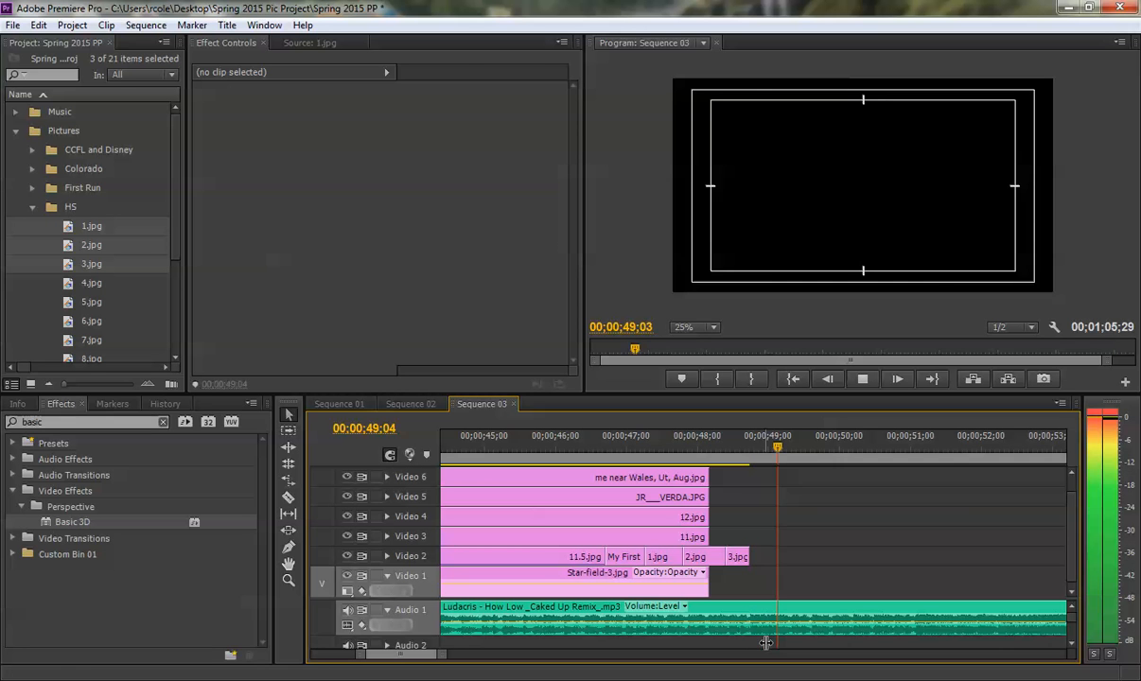
# - Find the beat at 00;00;49;01 and place 4.jpg through 7.jpg from the HS bin onto Video 2 there
pyautogui.click(658, 442)
pyautogui.press('space')
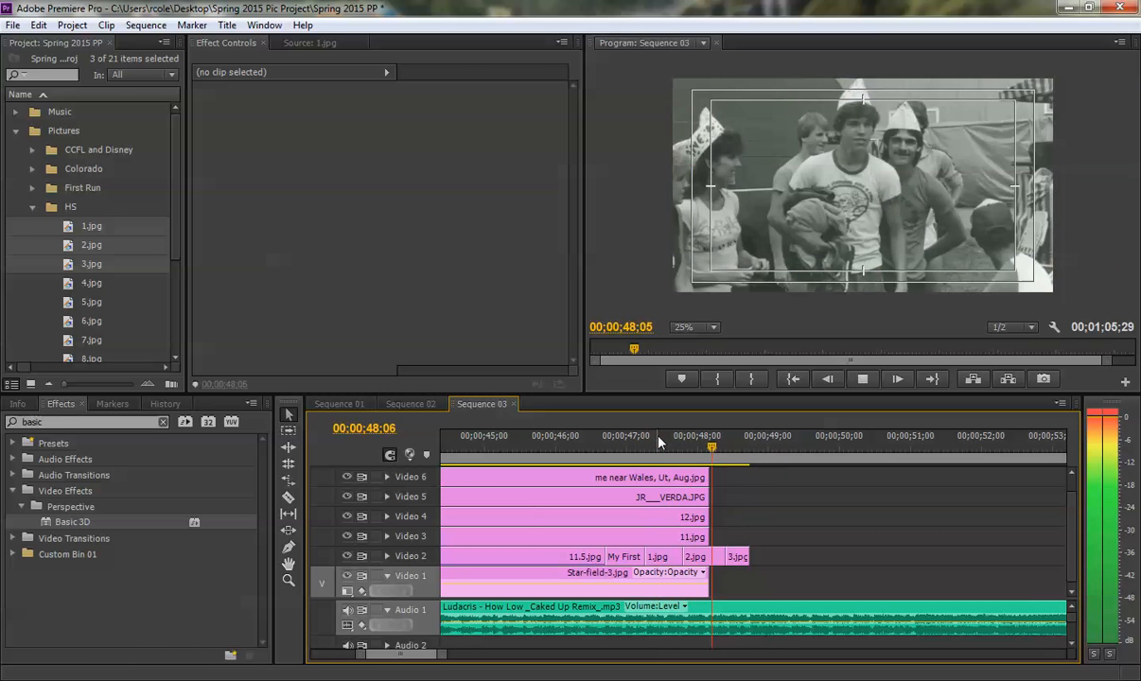
pyautogui.press('space')
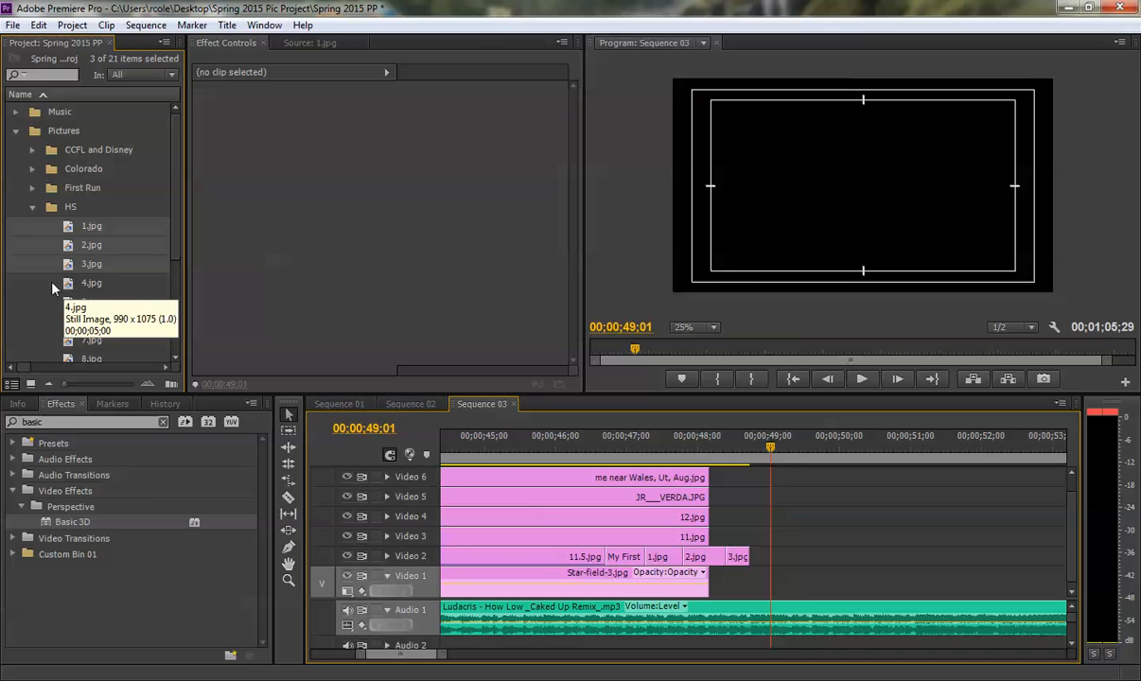
pyautogui.moveTo(65, 282); pyautogui.dragTo(52, 337)
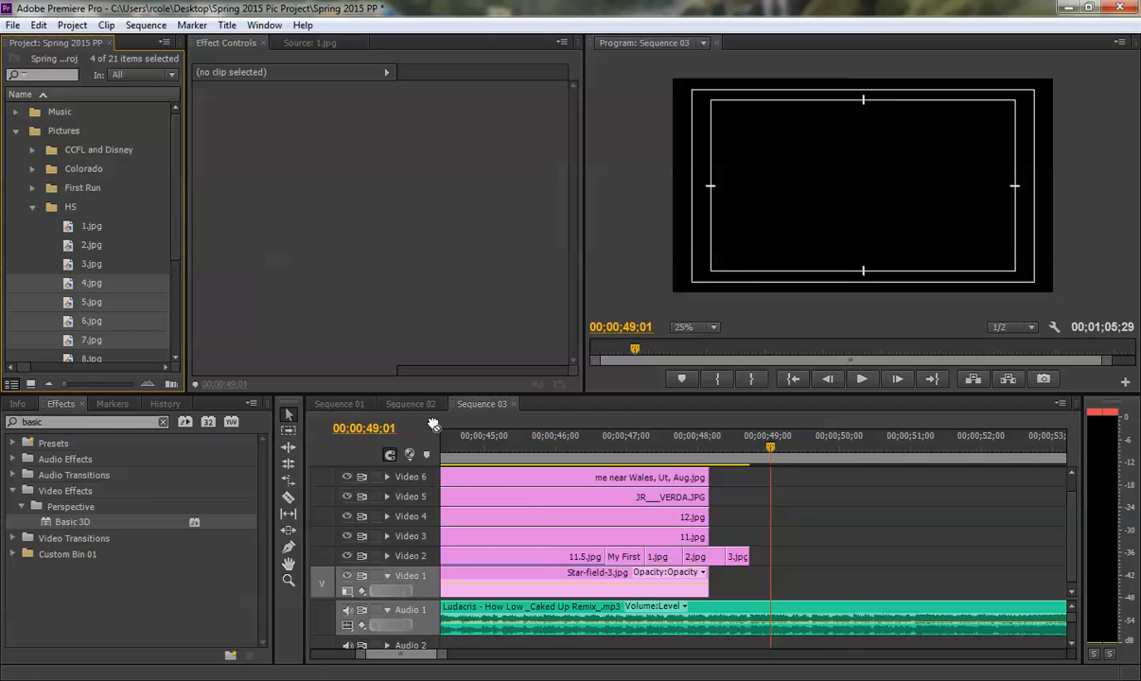
pyautogui.moveTo(434, 425); pyautogui.dragTo(772, 557)
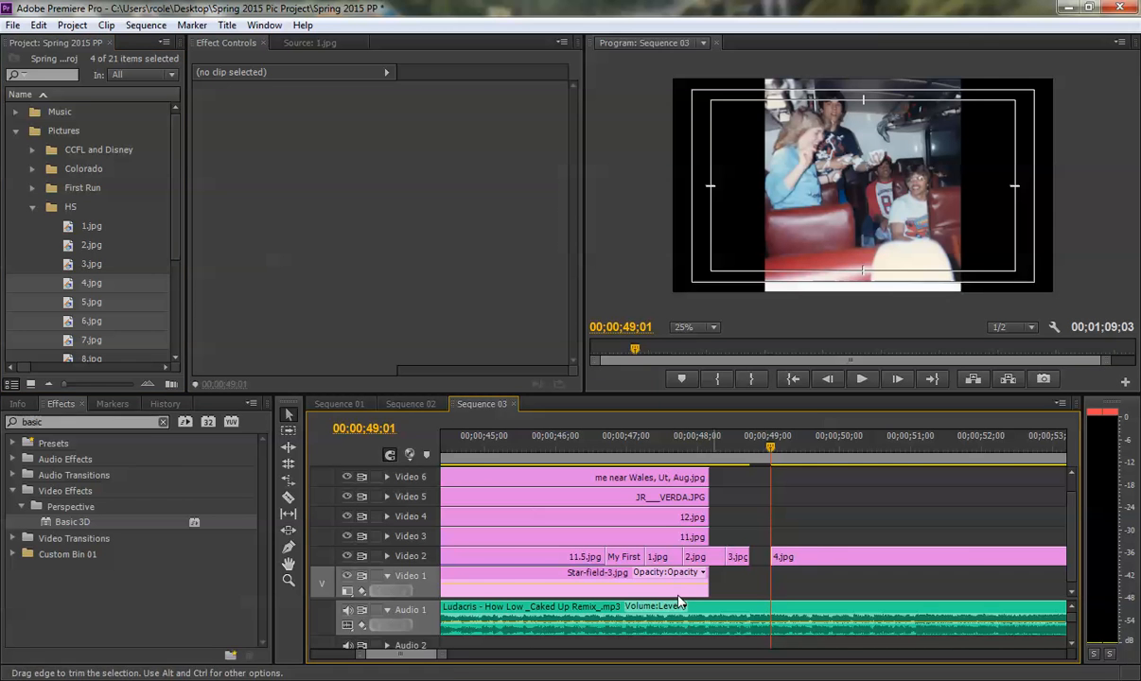
# - Find the next beat at 00;00;49;18 and move 5.jpg there on Video 2, overwriting the rest of 4.jpg
pyautogui.moveTo(441, 654)
pyautogui.mouseDown()
pyautogui.moveTo(522, 655)
pyautogui.moveTo(424, 651)
pyautogui.mouseUp()
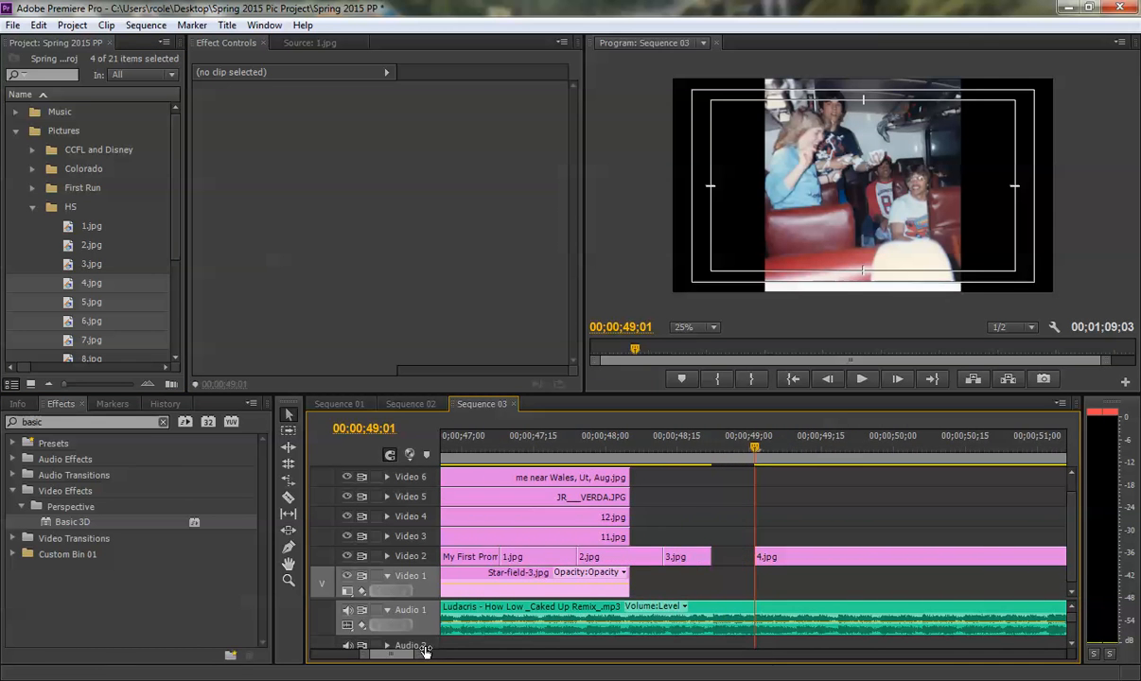
pyautogui.click(652, 447)
pyautogui.press('space')
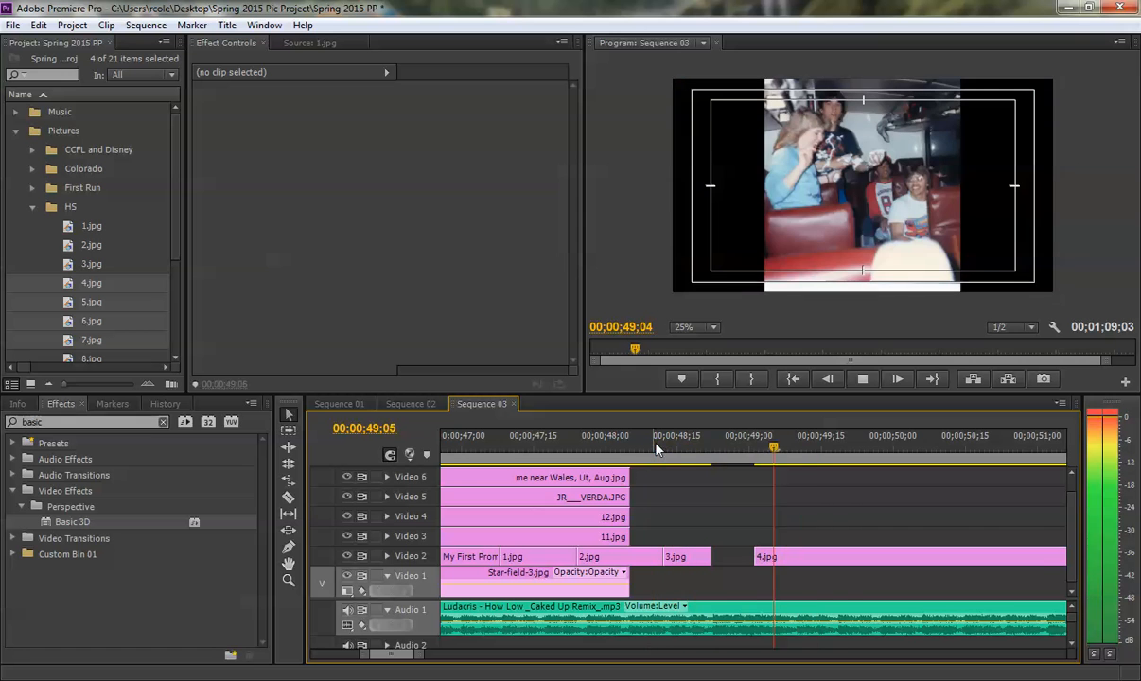
pyautogui.moveTo(742, 450); pyautogui.dragTo(797, 449)
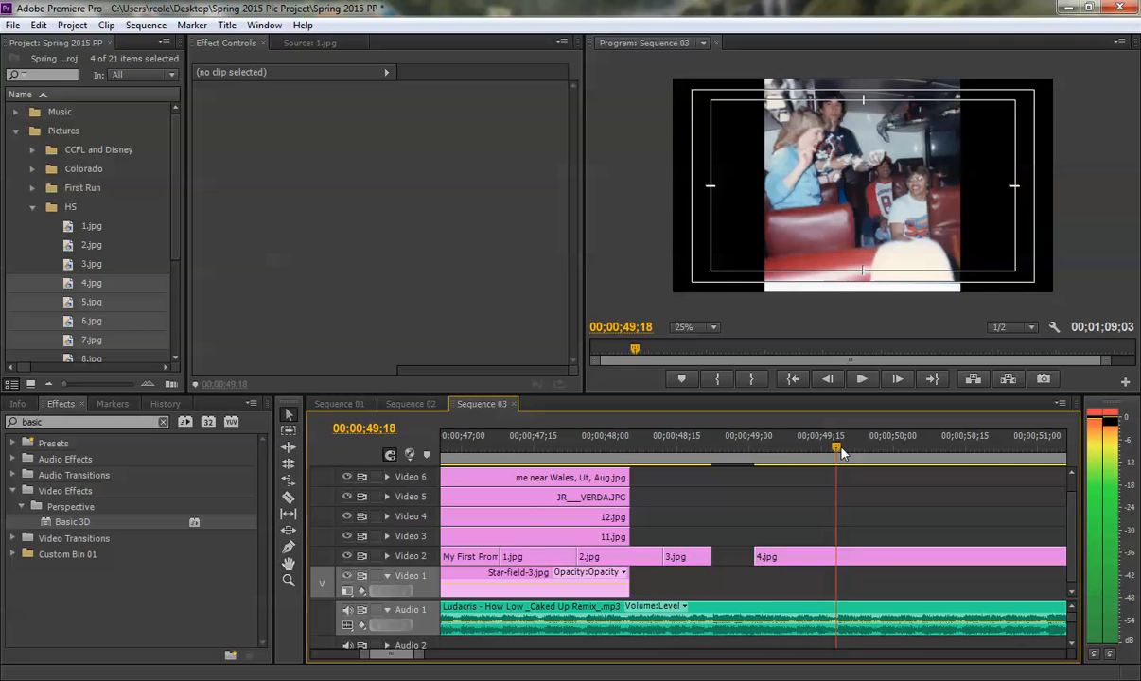
pyautogui.moveTo(833, 452)
pyautogui.mouseDown()
pyautogui.moveTo(776, 451)
pyautogui.moveTo(833, 451)
pyautogui.mouseUp()
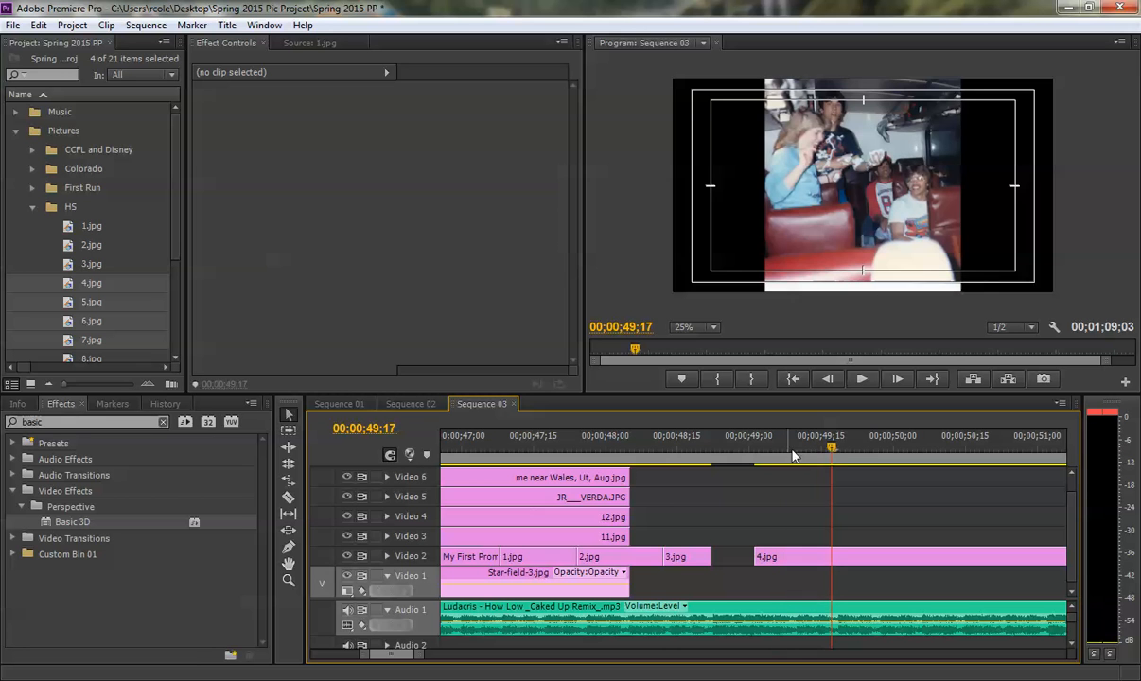
pyautogui.click(837, 452)
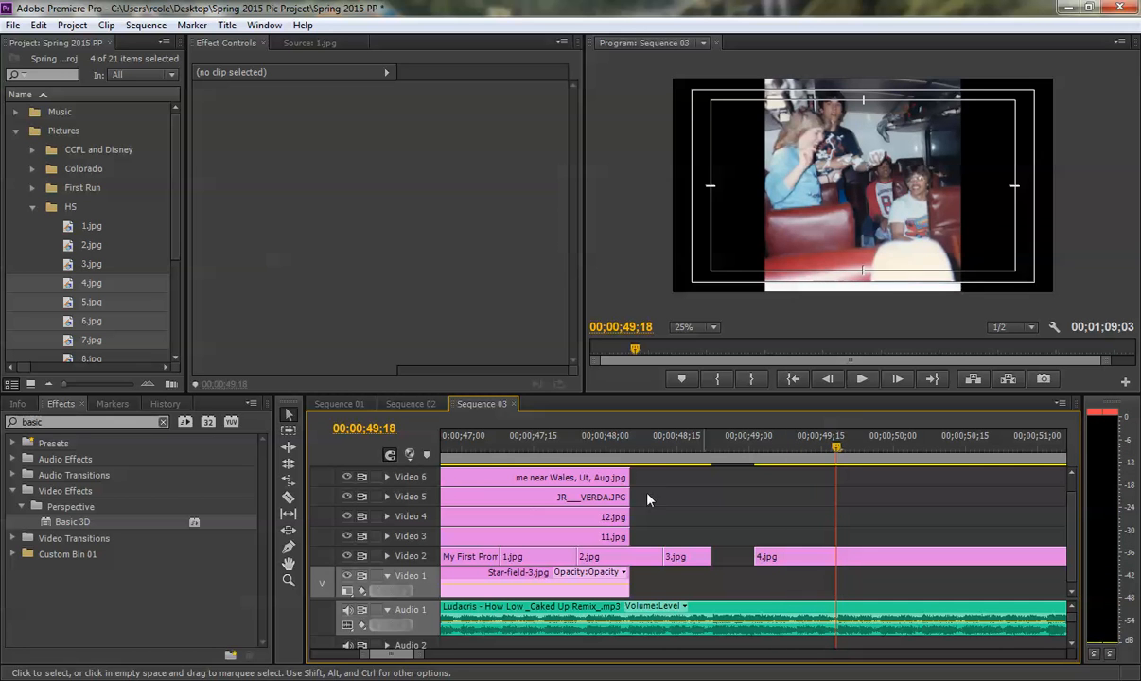
pyautogui.moveTo(426, 654); pyautogui.dragTo(474, 655)
pyautogui.moveTo(953, 560); pyautogui.dragTo(796, 558)
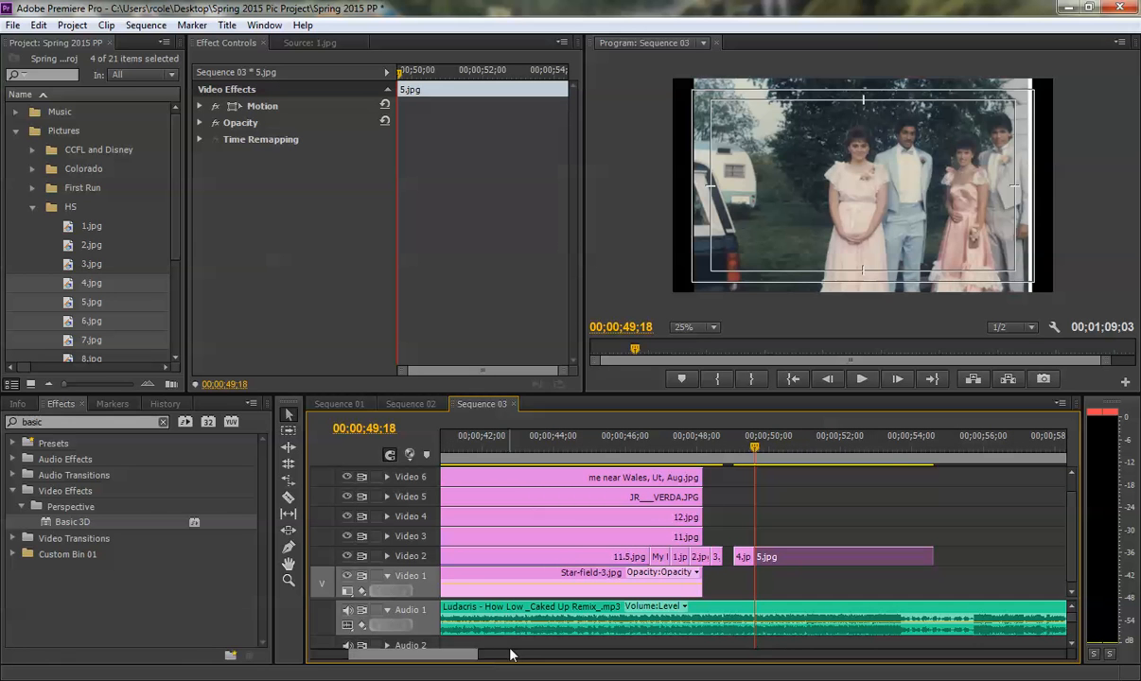
# - Play from 4.jpg to the beat at 00;00;50;05 and move 6.jpg there, overwriting the rest of 5.jpg
pyautogui.click(732, 452)
pyautogui.press('space')
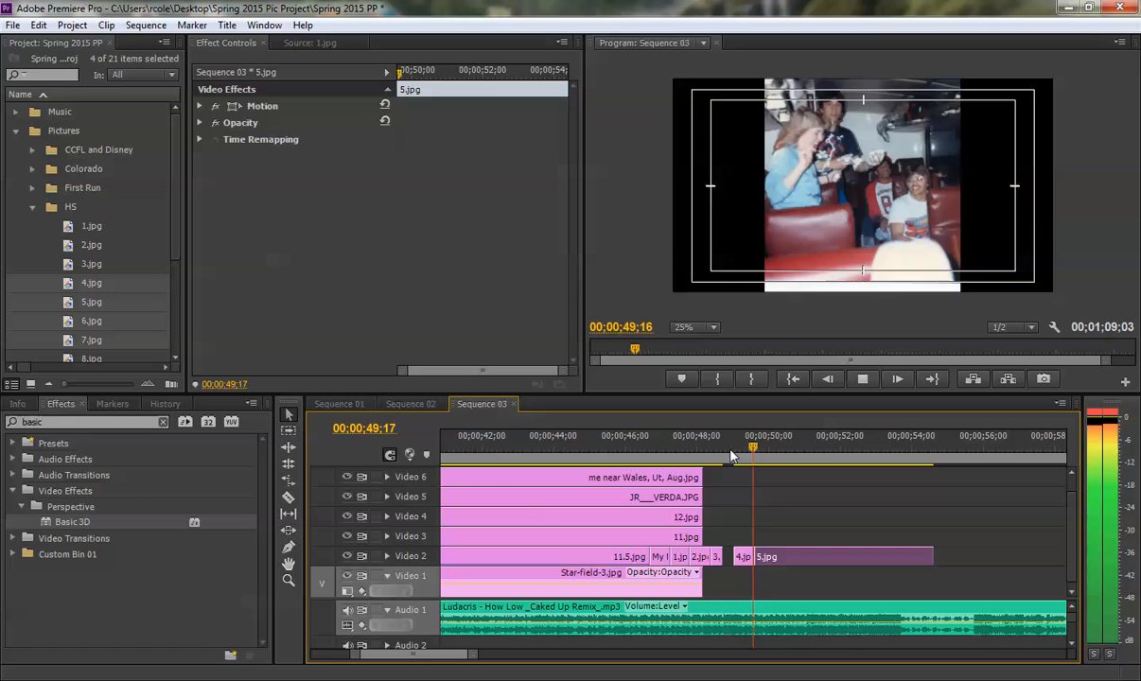
pyautogui.press('space')
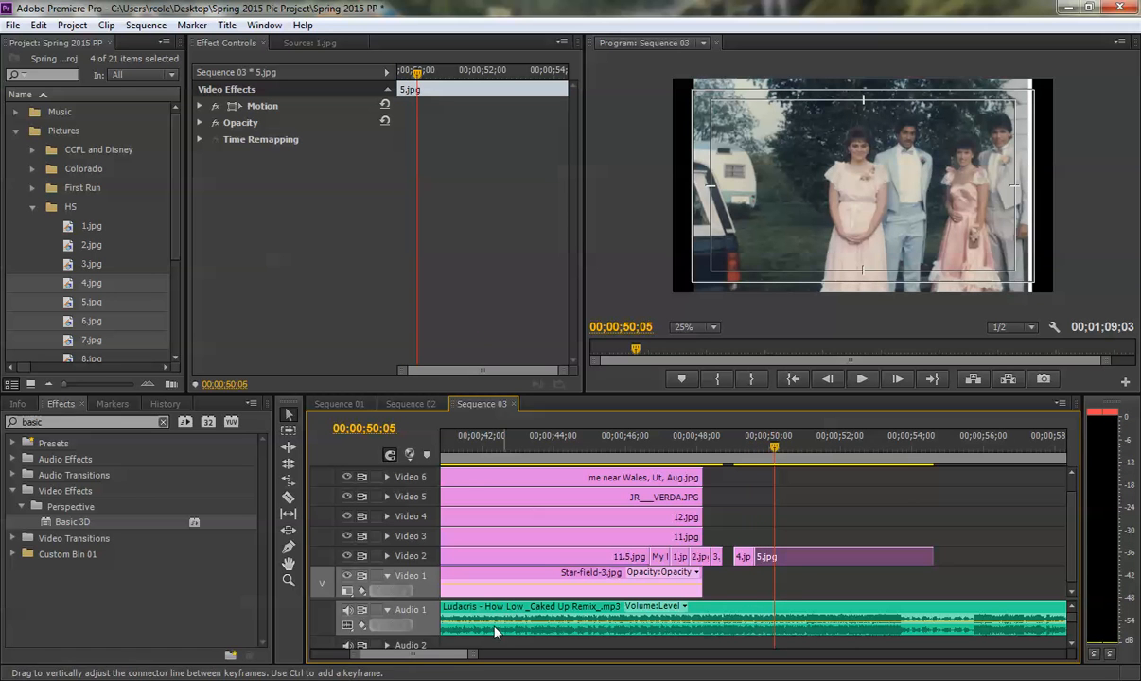
pyautogui.moveTo(475, 656); pyautogui.dragTo(493, 658)
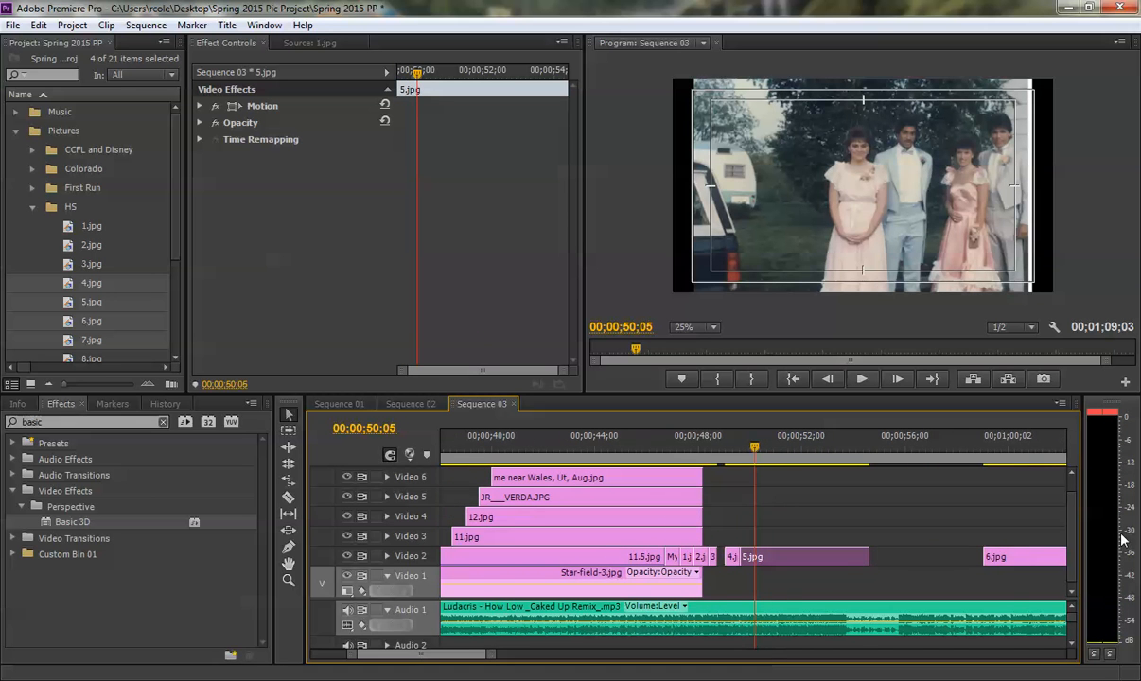
pyautogui.moveTo(1040, 559); pyautogui.dragTo(765, 565)
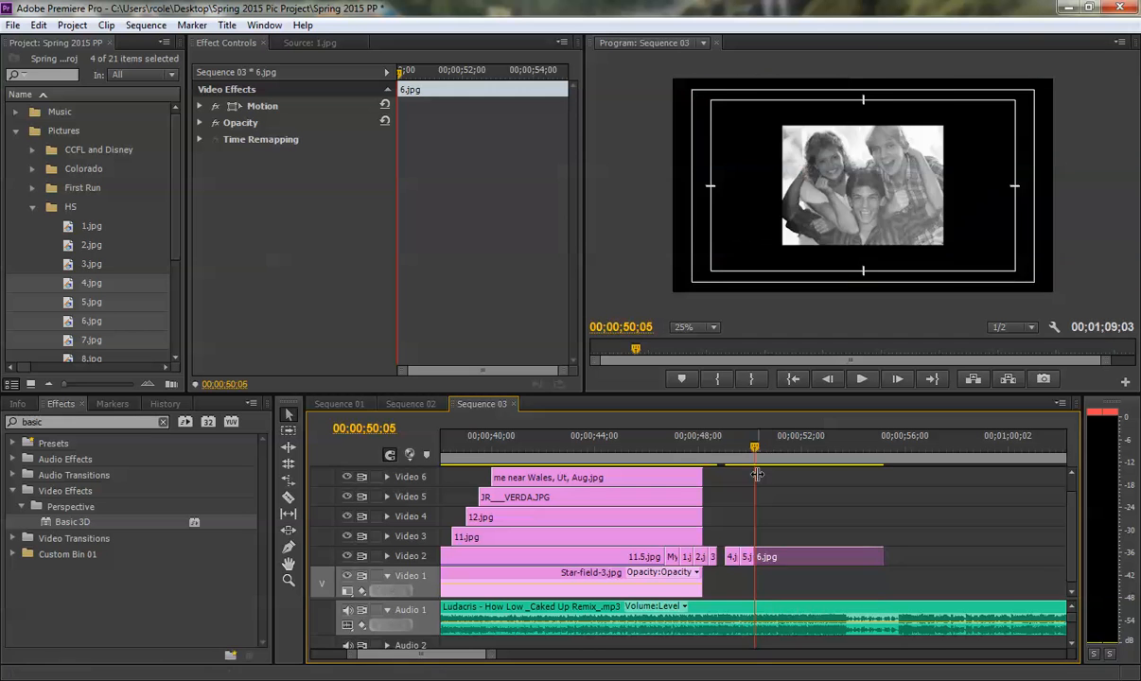
# - Play through to the next beat at 00;00;50;22 and move 7.jpg there on Video 2, overwriting the rest of 6.jpg
pyautogui.click(679, 449)
pyautogui.press('space')
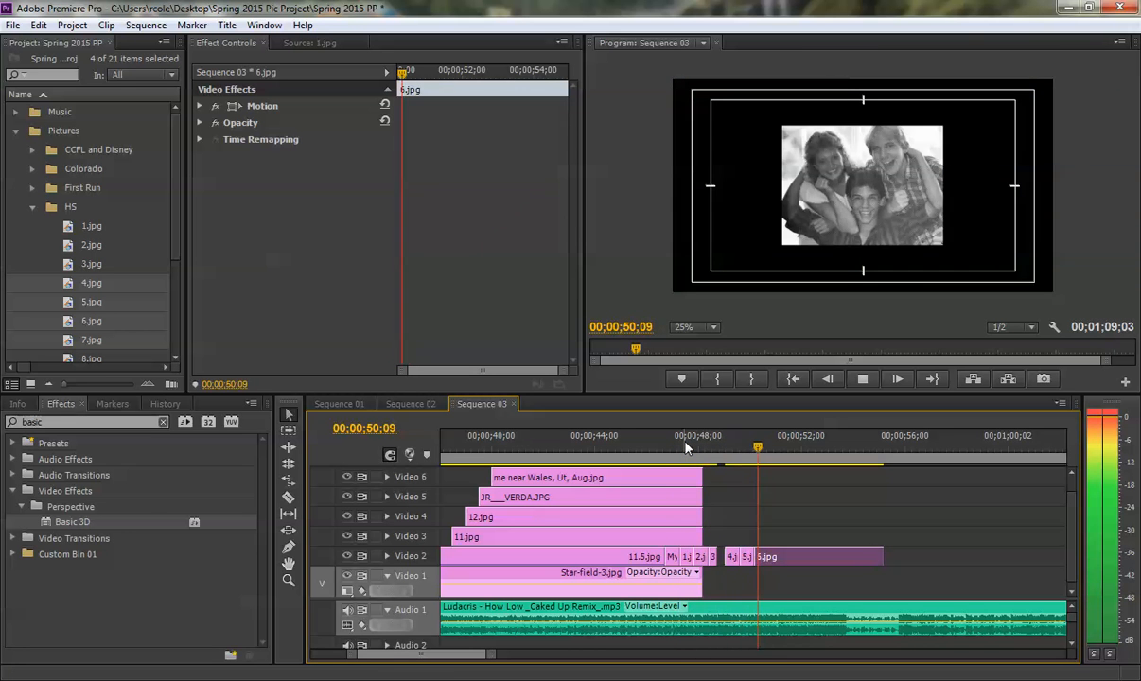
pyautogui.press('space')
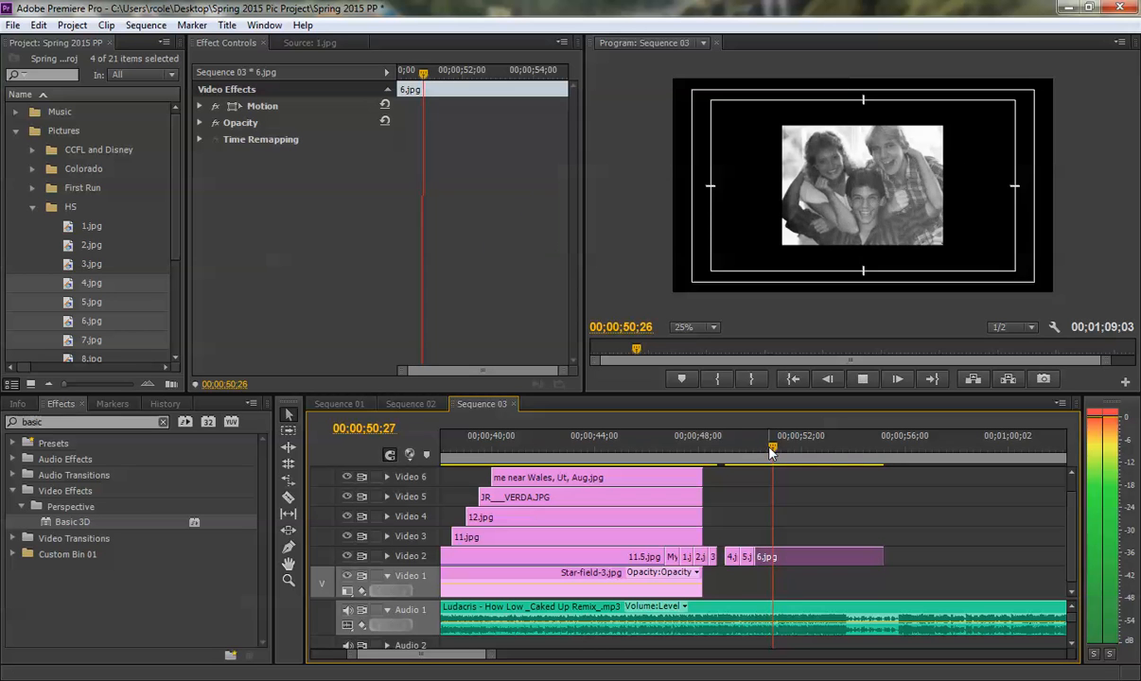
pyautogui.moveTo(483, 655); pyautogui.dragTo(453, 654)
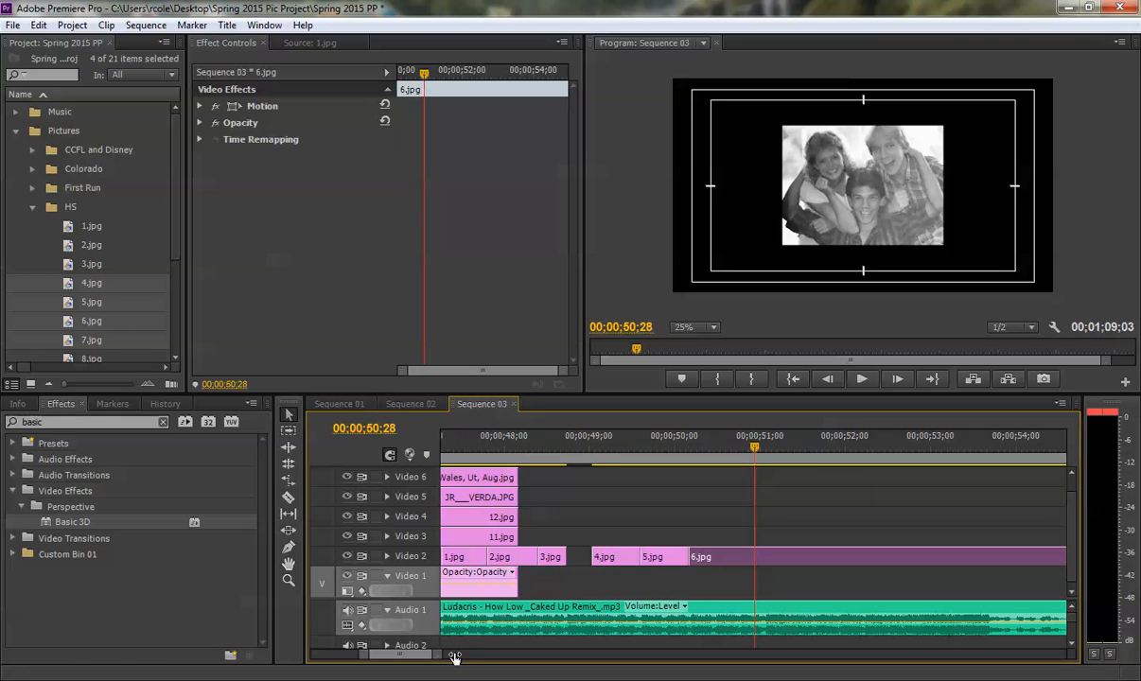
pyautogui.click(632, 449)
pyautogui.press('space')
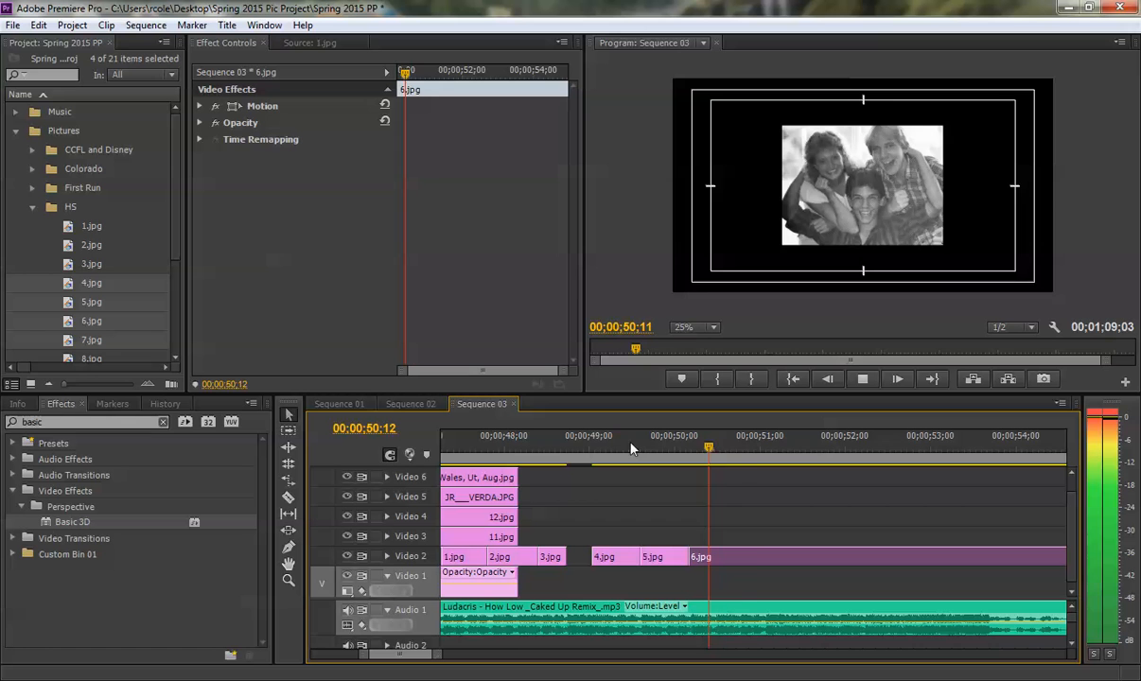
pyautogui.click(555, 446)
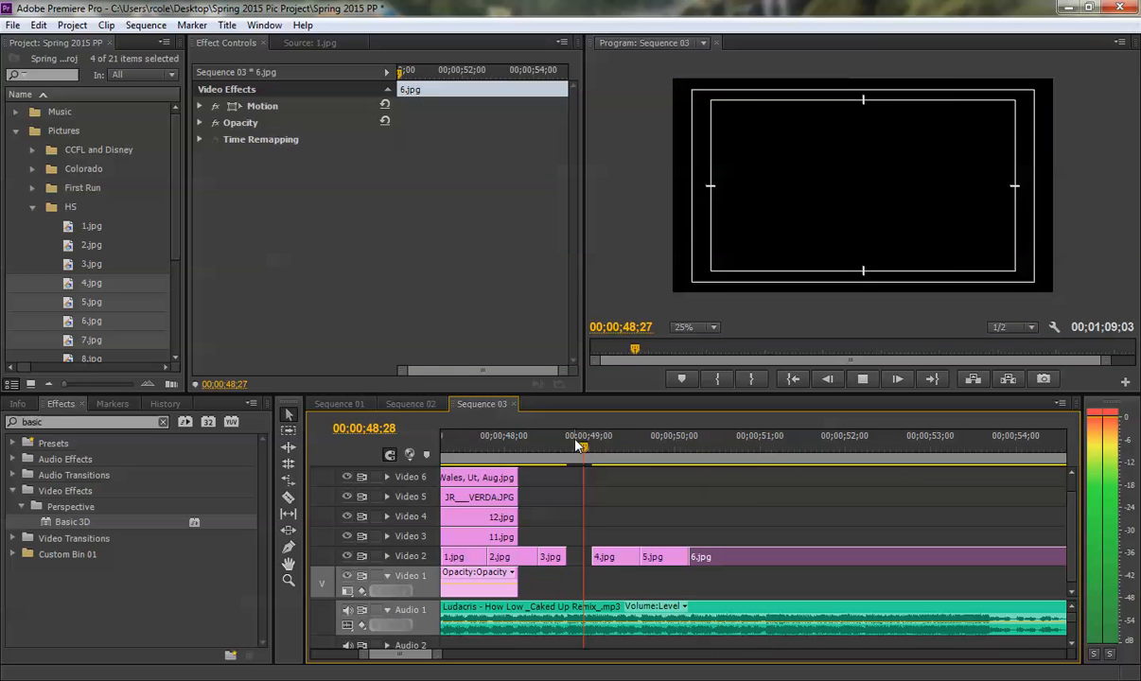
pyautogui.press('space')
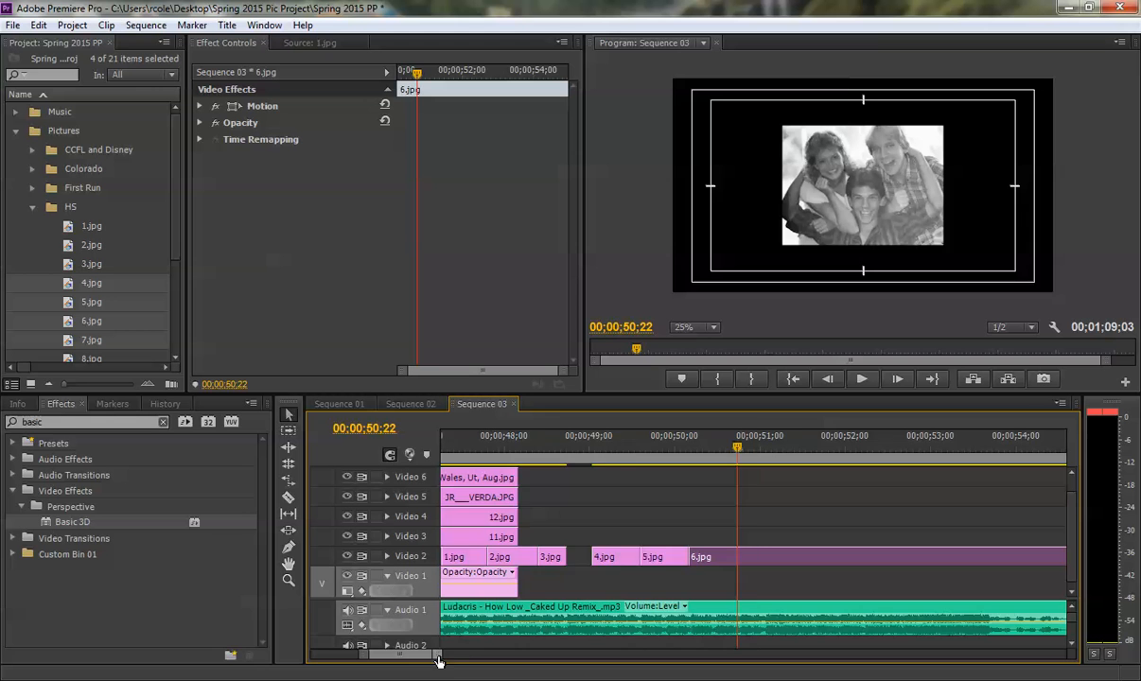
pyautogui.moveTo(438, 661); pyautogui.dragTo(511, 659)
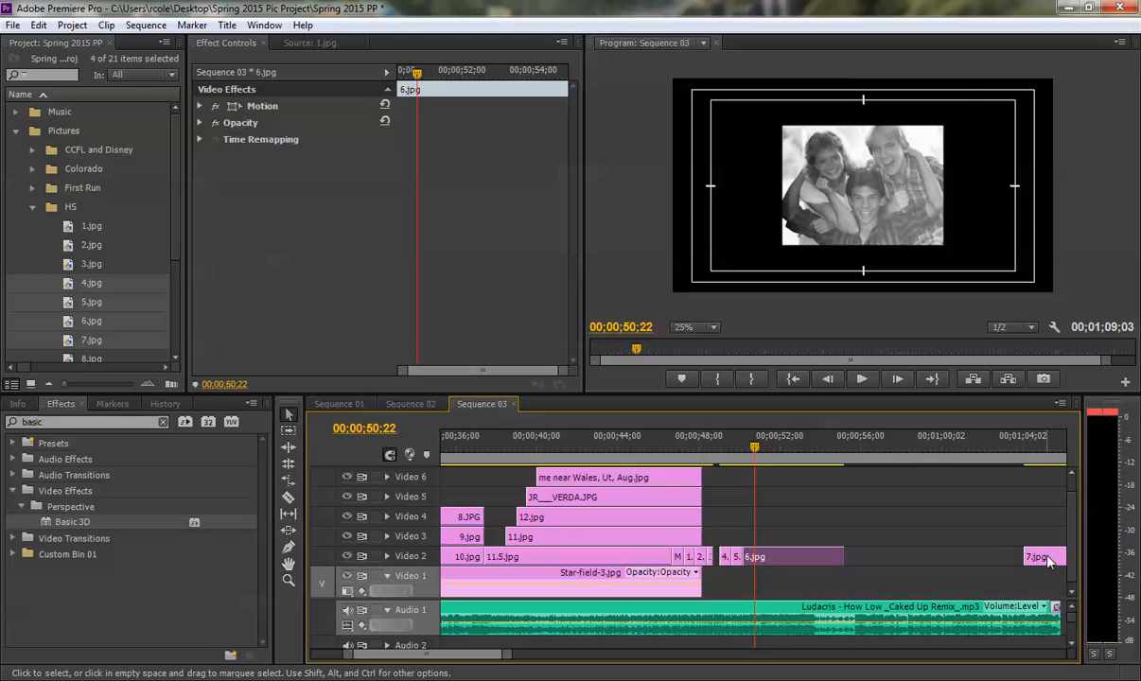
pyautogui.moveTo(1045, 560); pyautogui.dragTo(771, 558)
# - Find the cut point at 00;00;51;02 and trim the end of 7.jpg back to it
pyautogui.moveTo(504, 655); pyautogui.dragTo(447, 658)
pyautogui.moveTo(723, 445); pyautogui.dragTo(796, 449)
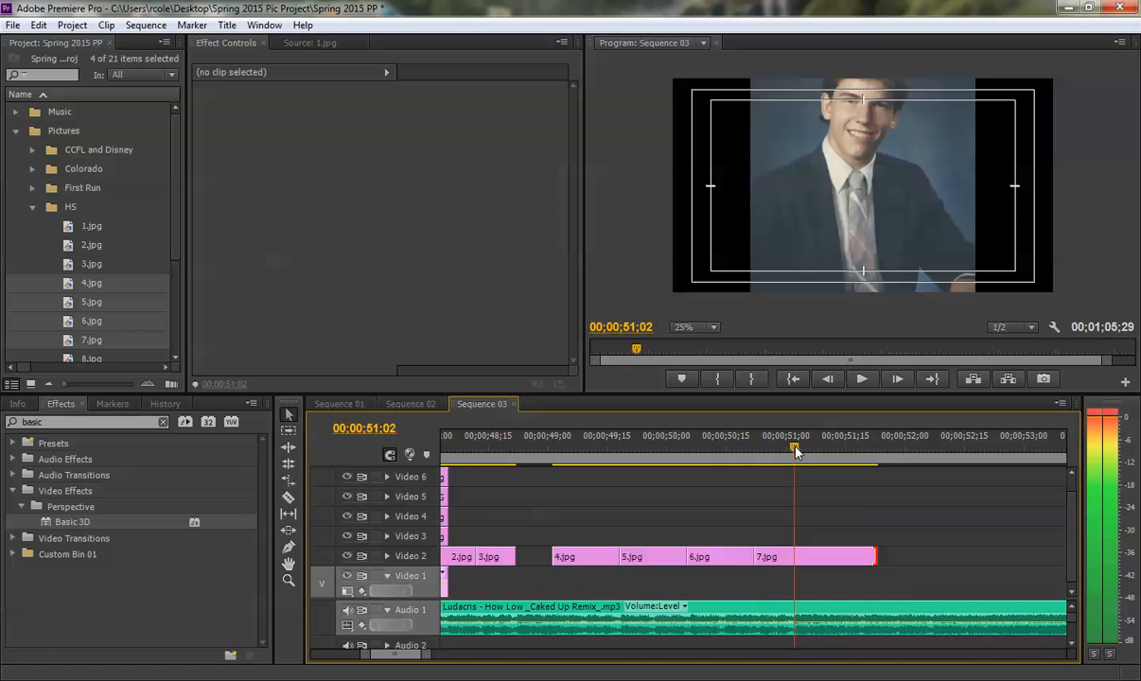
pyautogui.moveTo(874, 556); pyautogui.dragTo(791, 551)
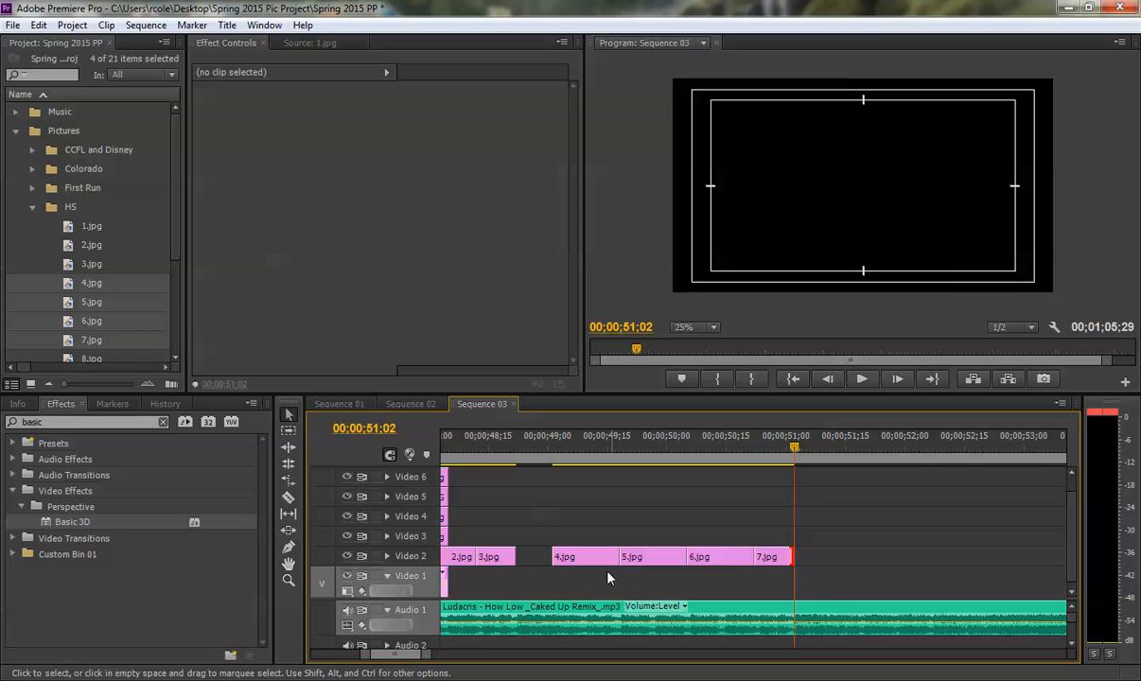
# - Enlarge 4.jpg to fill the frame, with scale 207 and position 720, 952
pyautogui.click(581, 456)
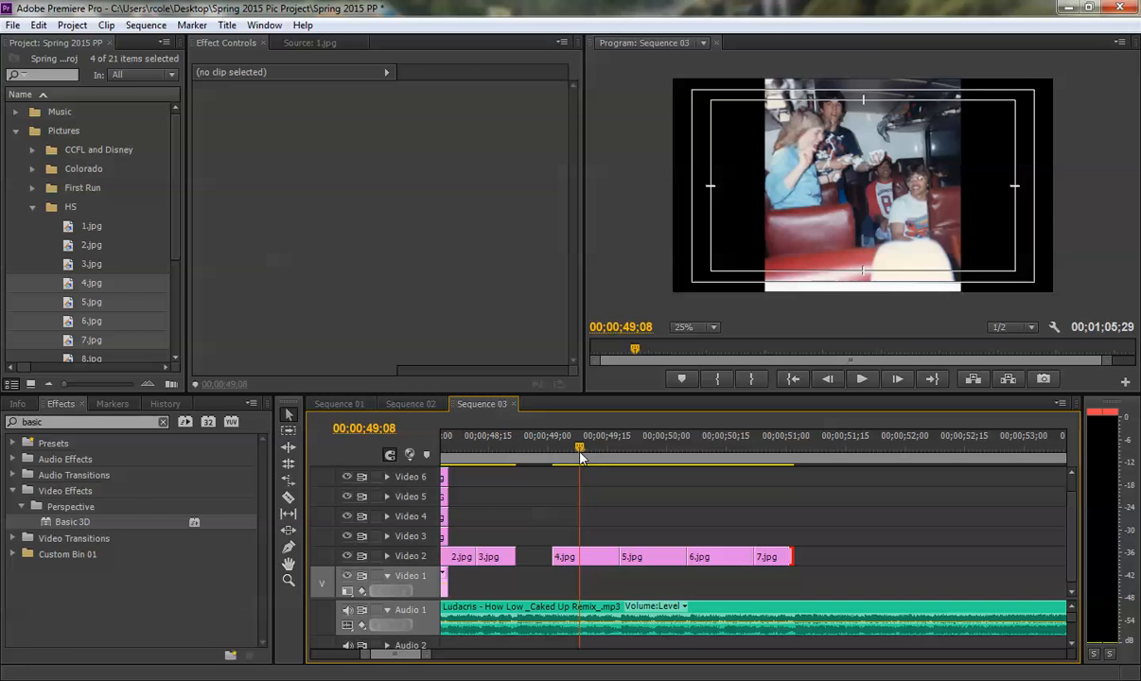
pyautogui.click(566, 556)
pyautogui.click(200, 106)
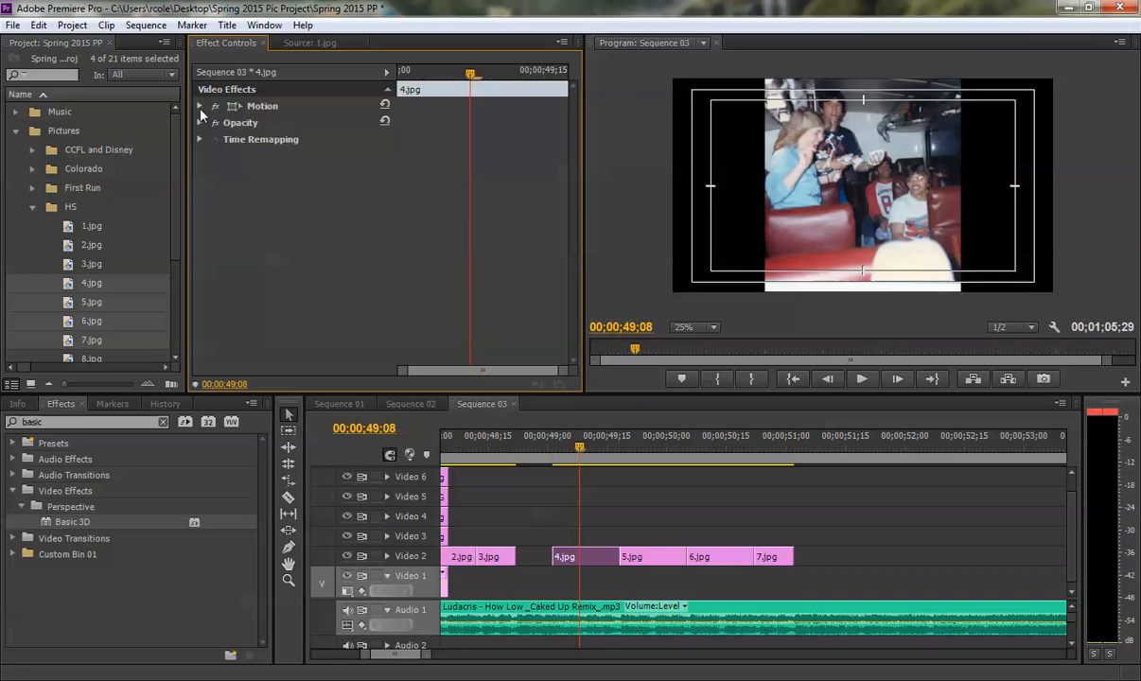
pyautogui.moveTo(265, 139); pyautogui.dragTo(567, 124)
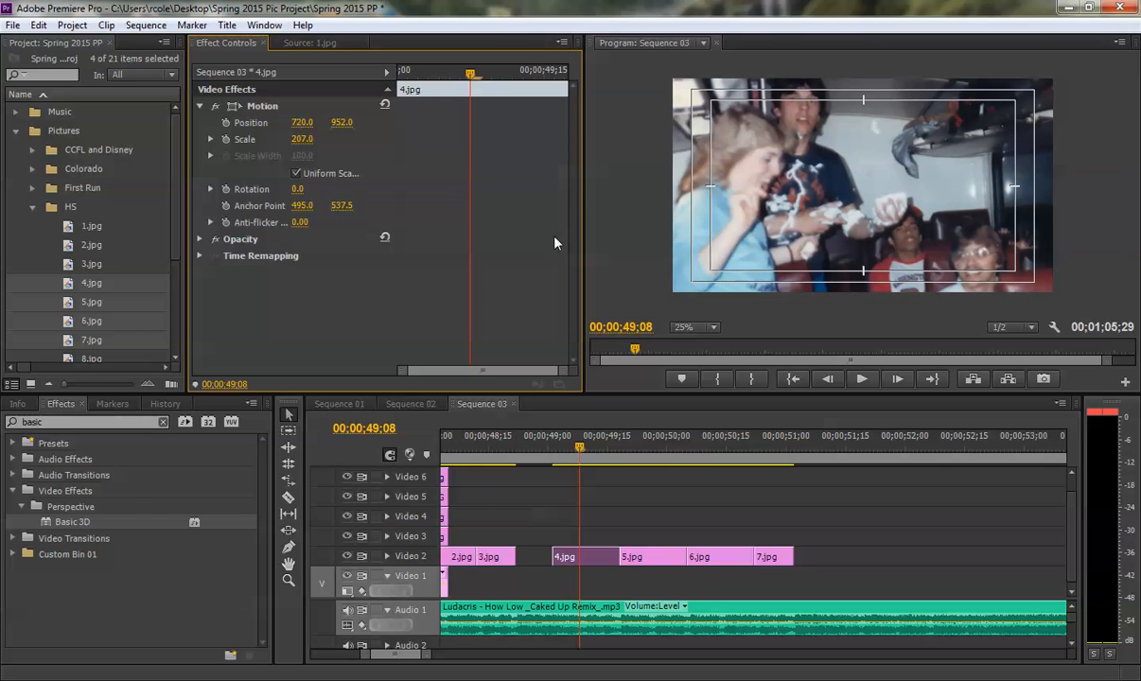
# - Enlarge 5.jpg to fill the frame, with scale 129 and position 637, 505
pyautogui.click(642, 445)
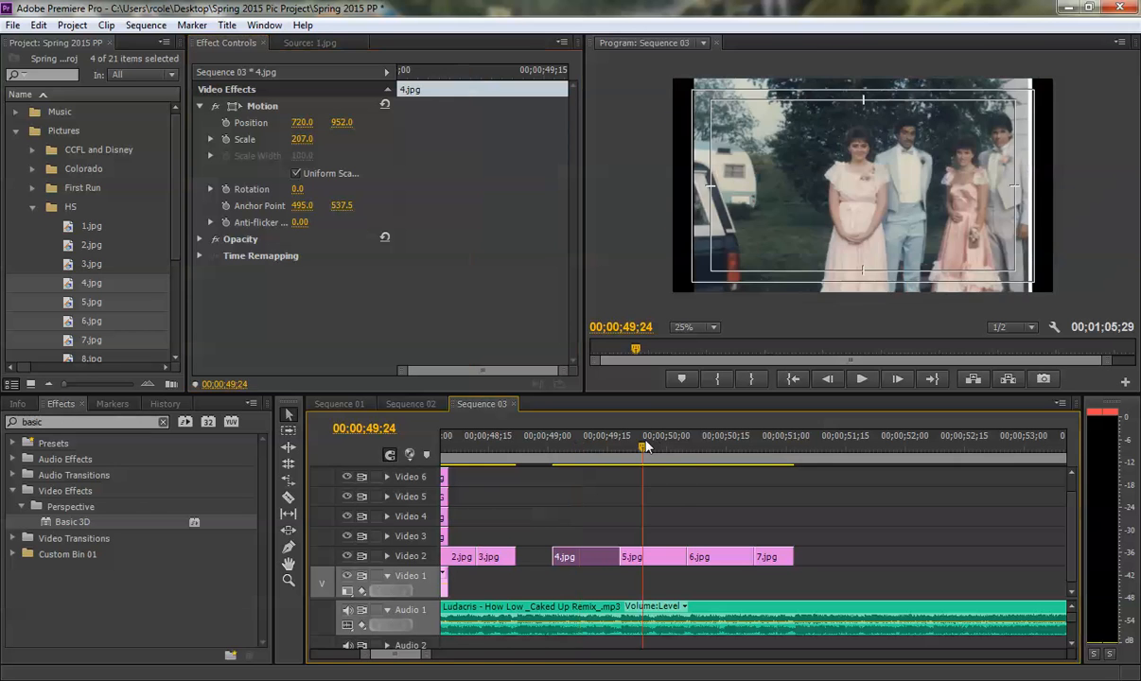
pyautogui.click(645, 557)
pyautogui.click(201, 106)
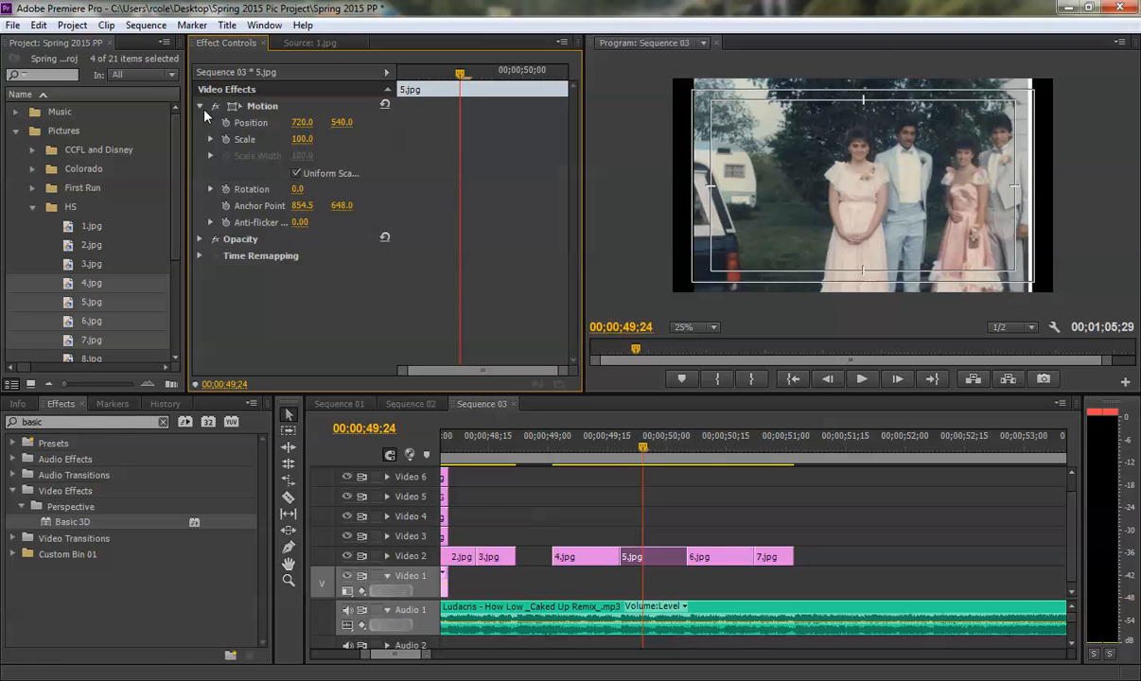
pyautogui.moveTo(301, 139); pyautogui.dragTo(223, 123)
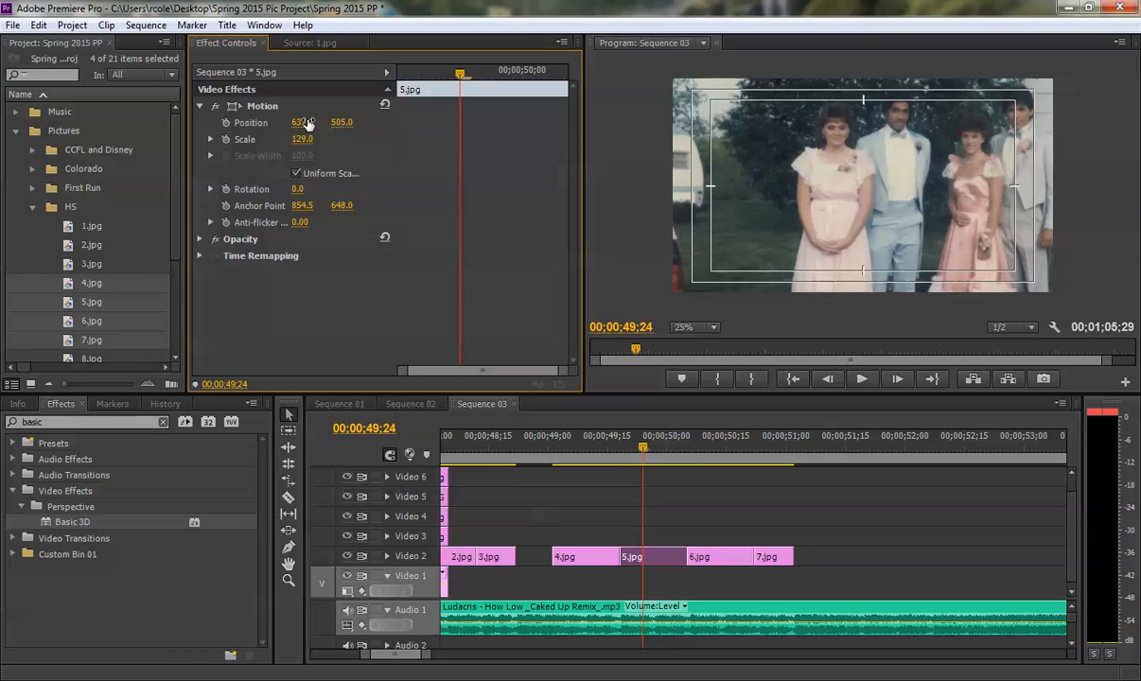
# - Enlarge 6.jpg on Video 2 to a scale of 213
pyautogui.click(722, 442)
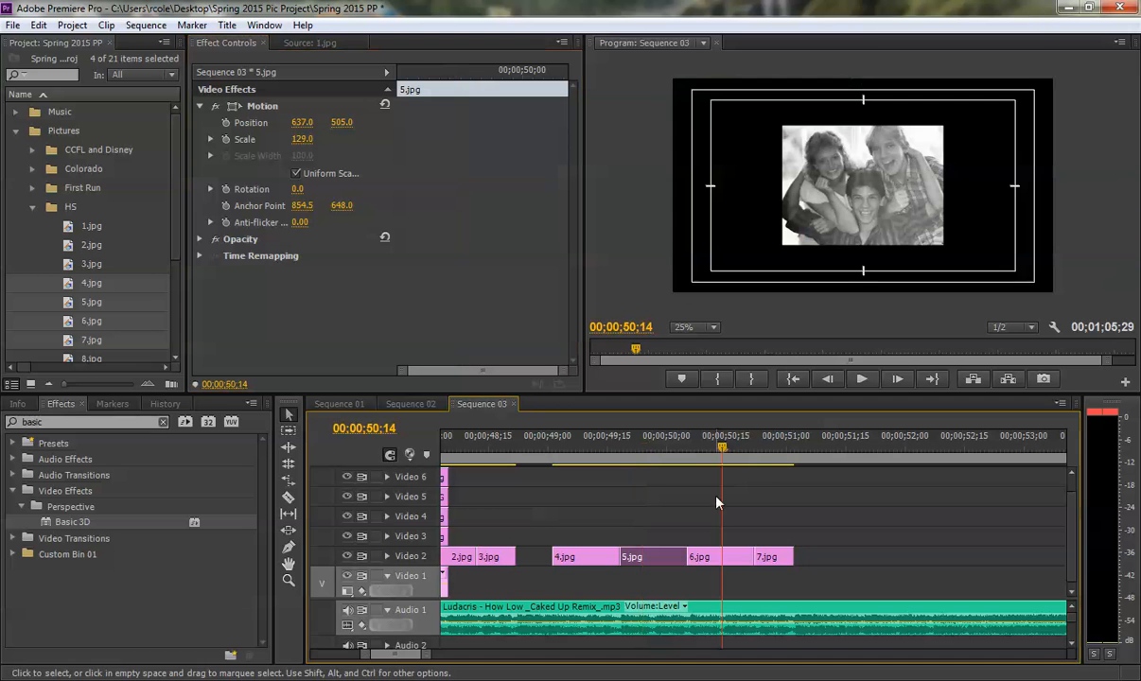
pyautogui.click(714, 560)
pyautogui.click(200, 107)
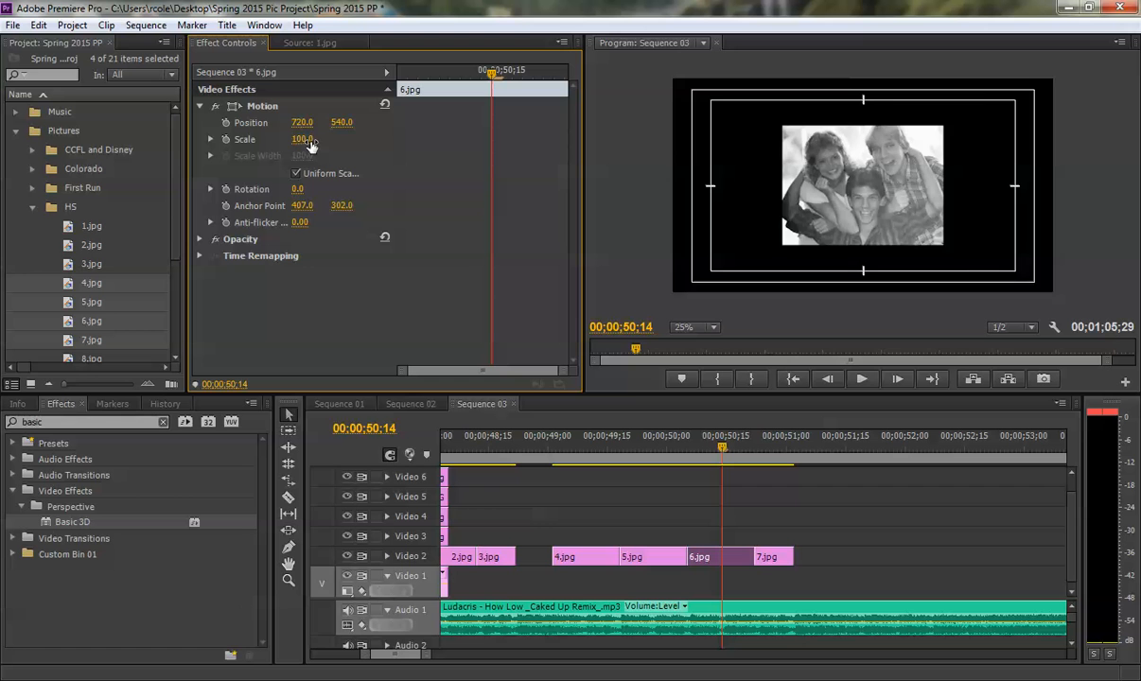
pyautogui.moveTo(301, 139); pyautogui.dragTo(408, 139)
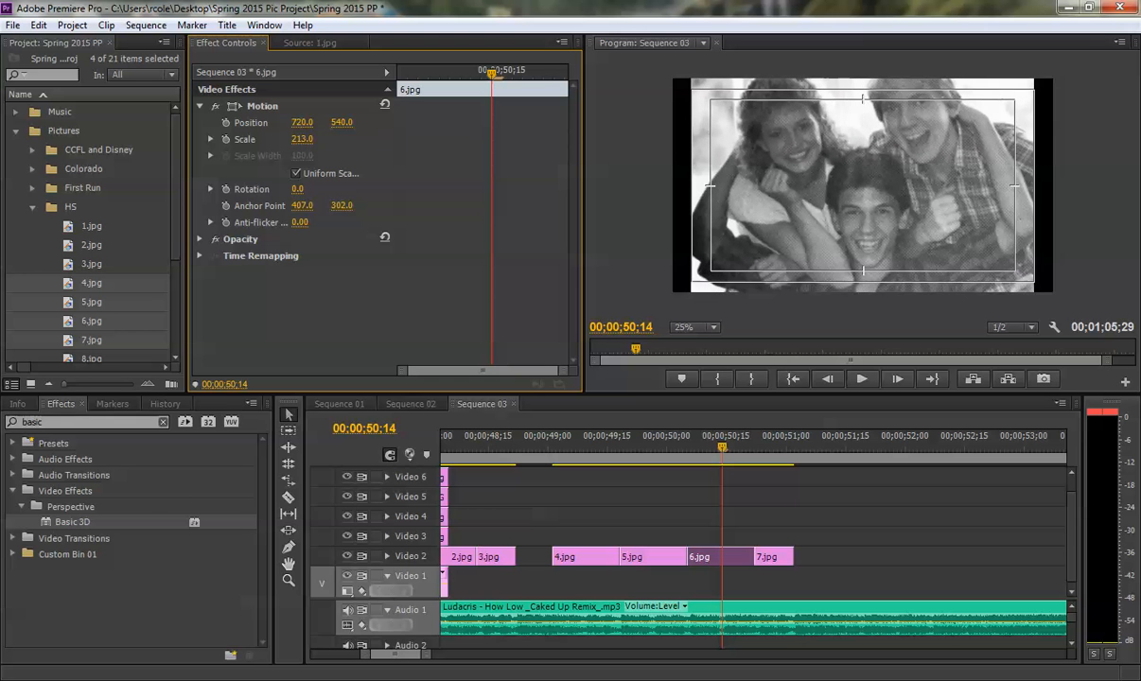
# - Enlarge 7.jpg to scale 129 and lower it to position 720, 911 so the face is framed
pyautogui.click(791, 461)
pyautogui.click(768, 559)
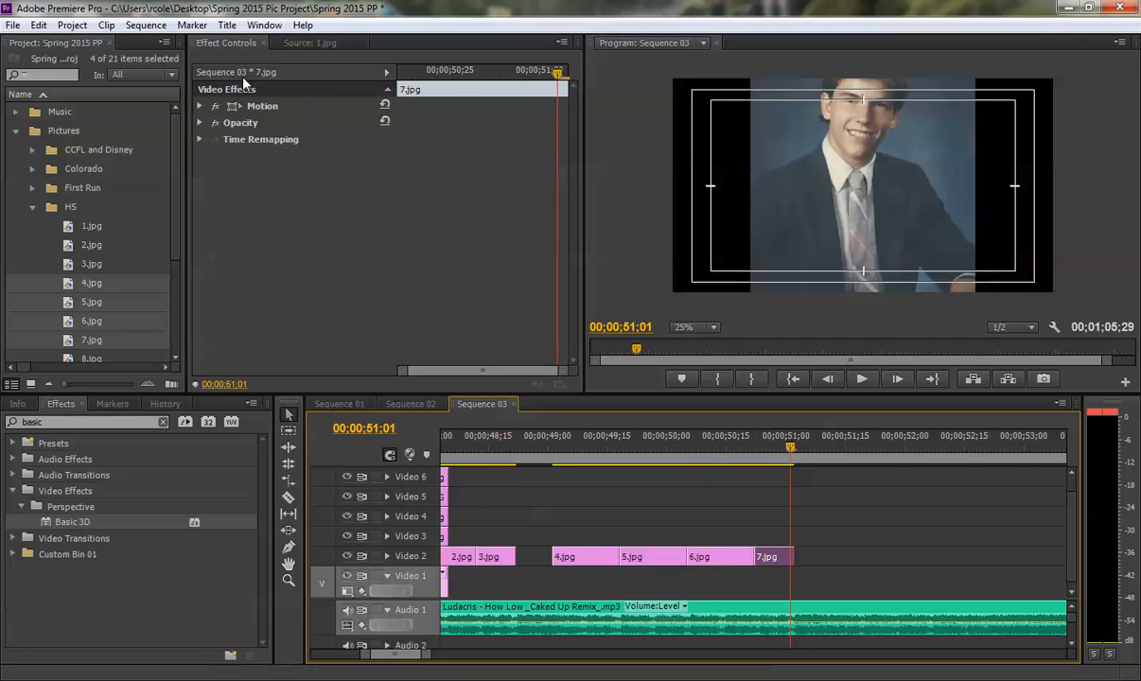
pyautogui.click(201, 106)
pyautogui.moveTo(297, 139); pyautogui.dragTo(606, 123)
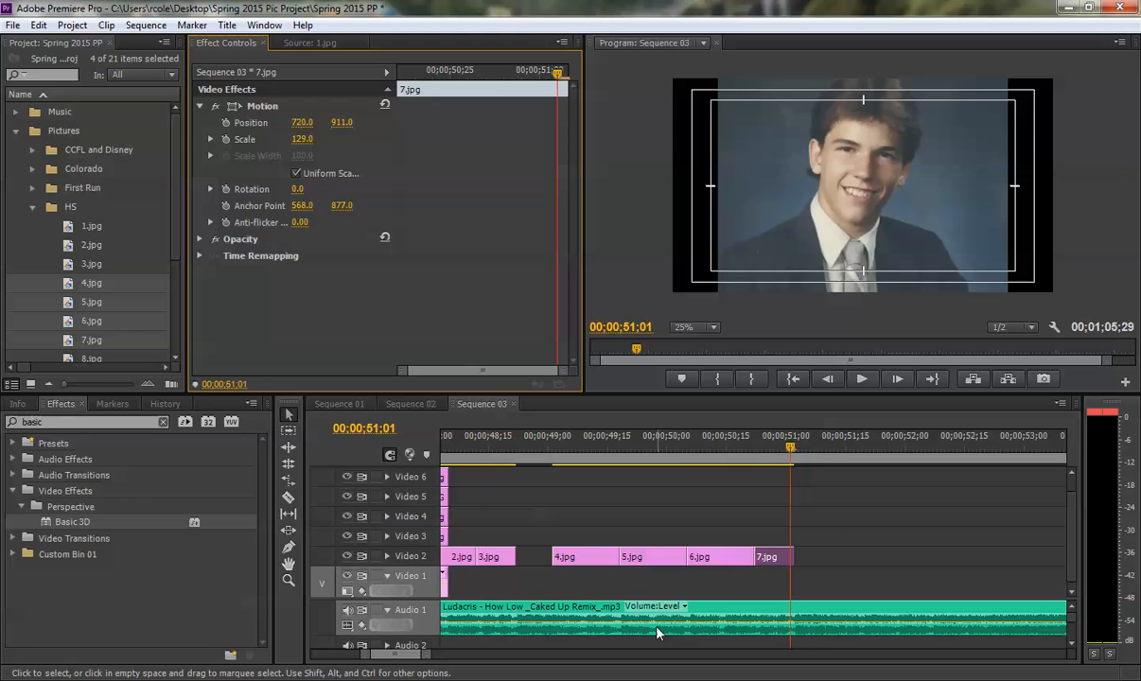
pyautogui.click(563, 526)
# - Save the project and play back the montage from 00;00;35;26 past the end of 7.jpg
pyautogui.moveTo(427, 654); pyautogui.dragTo(473, 659)
pyautogui.click(454, 448)
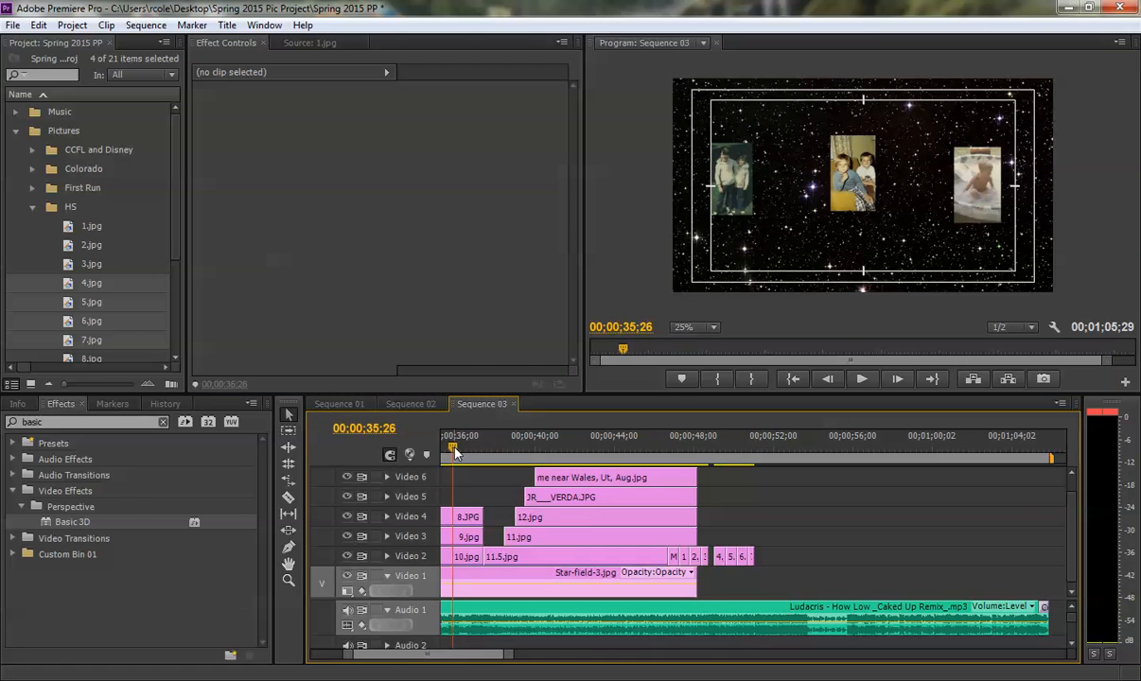
pyautogui.hotkey('ctrl', 's')
pyautogui.press('space')
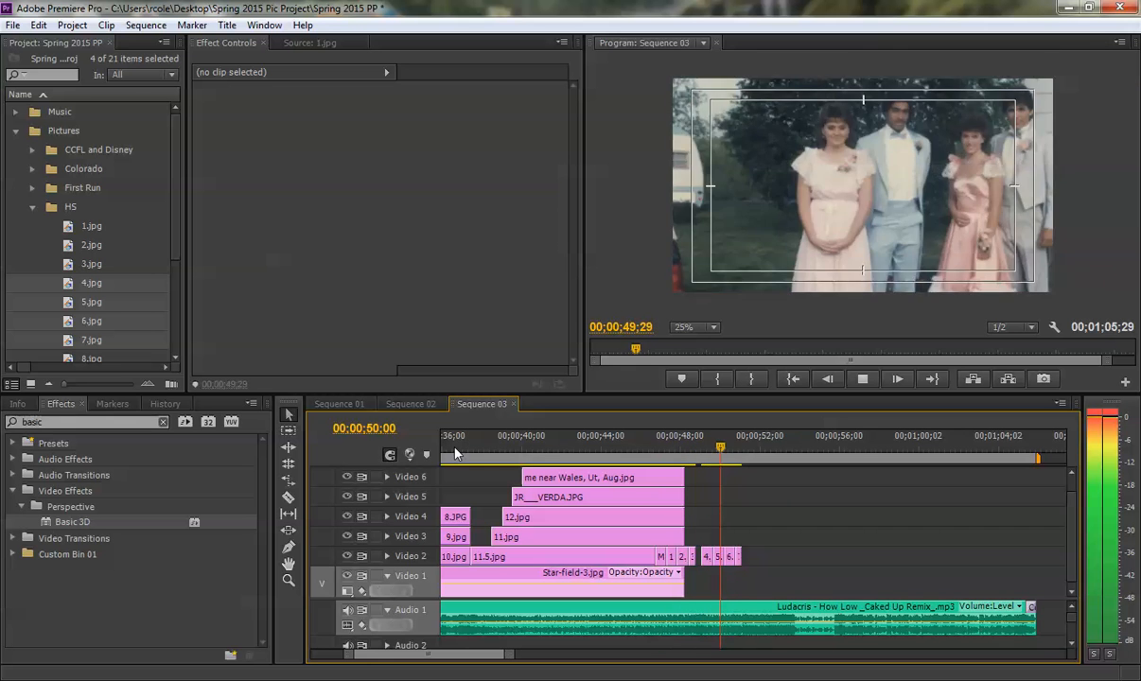
pyautogui.press('space')
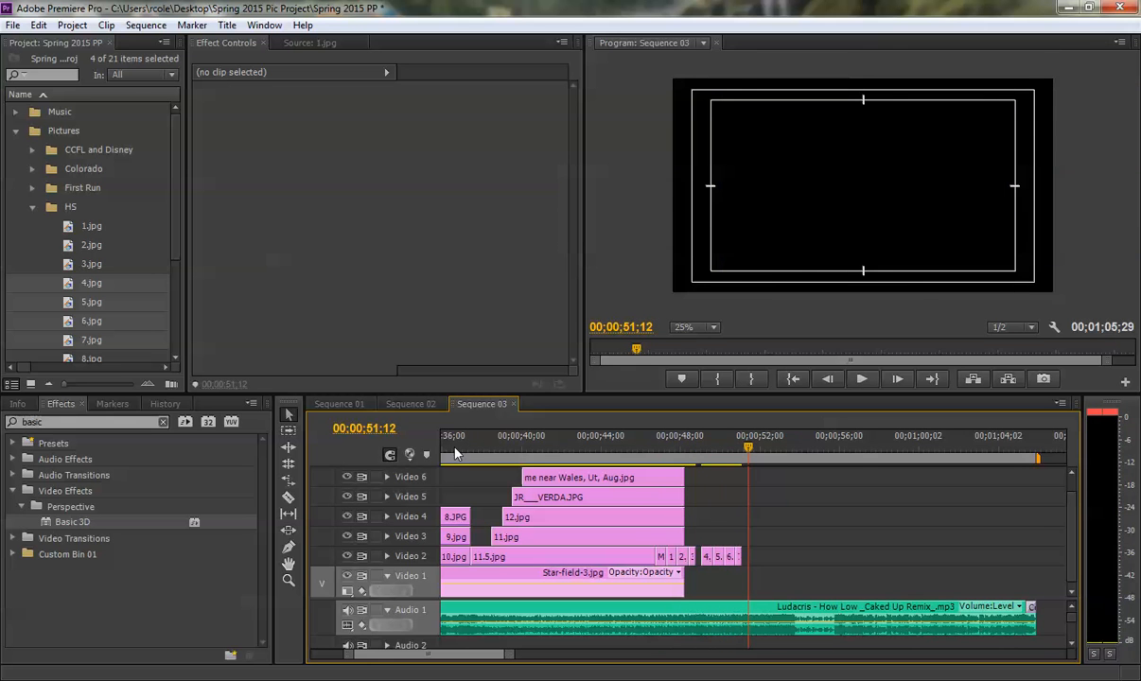
# - Replay the quick photo cuts from about 00;00;45;15 to 00;00;52;04 to check their timing against the music
pyautogui.click(632, 450)
pyautogui.press('space')
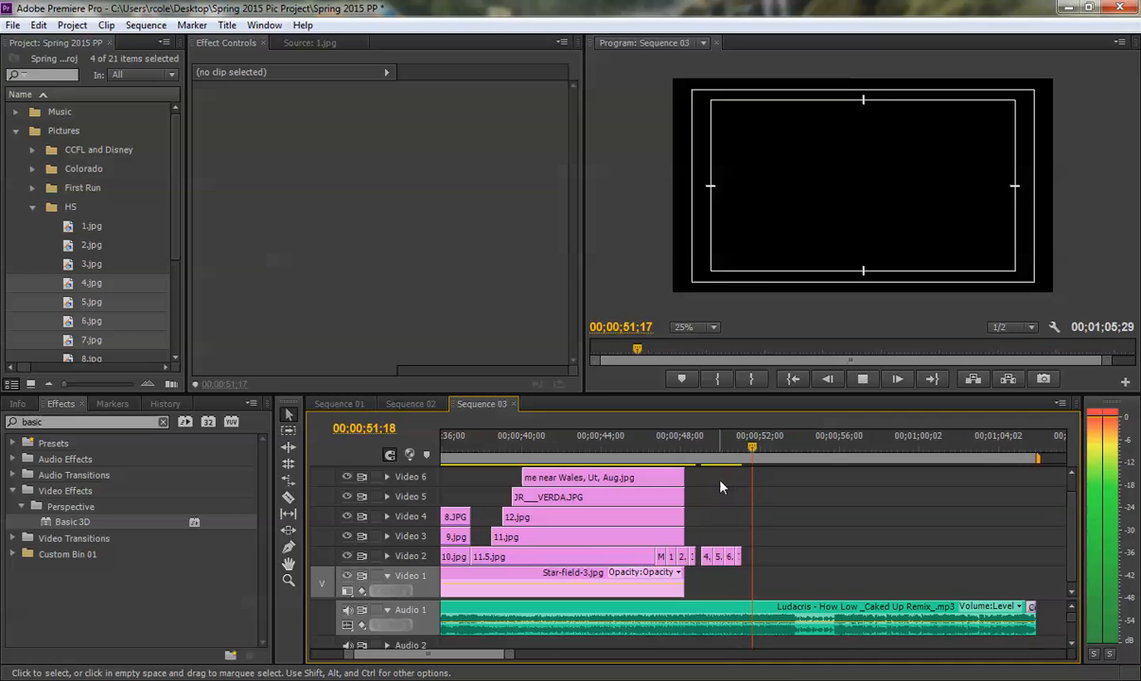
pyautogui.press('space')
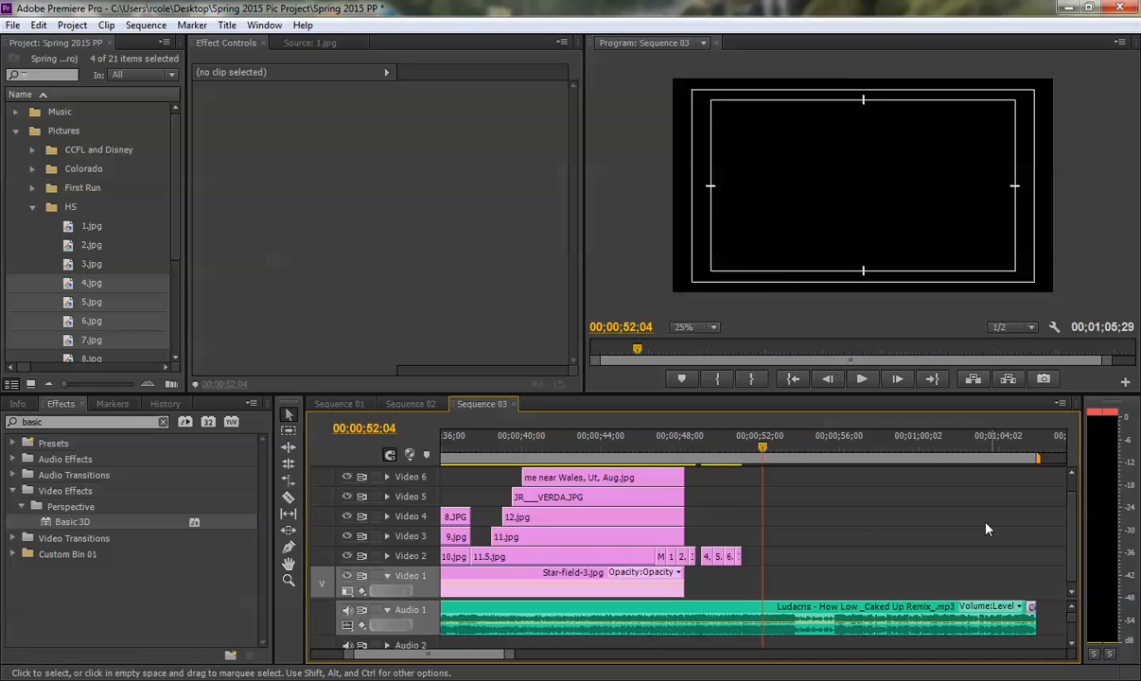